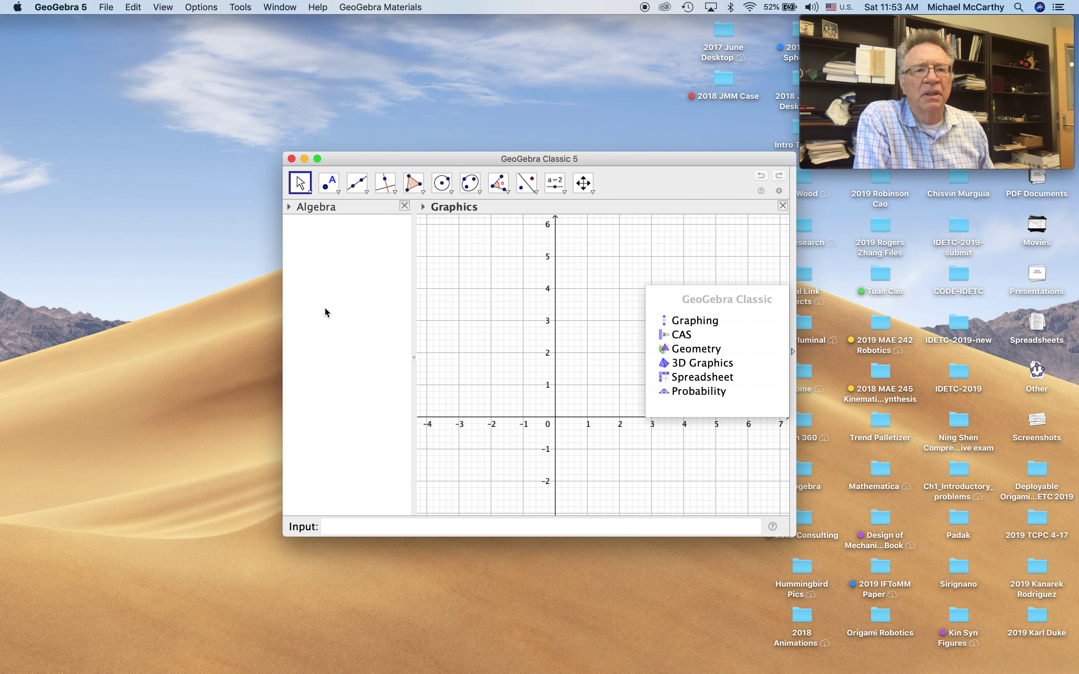
Step: Open the recent file Two Positions Synthesis Demo.ggb
click(105, 8)
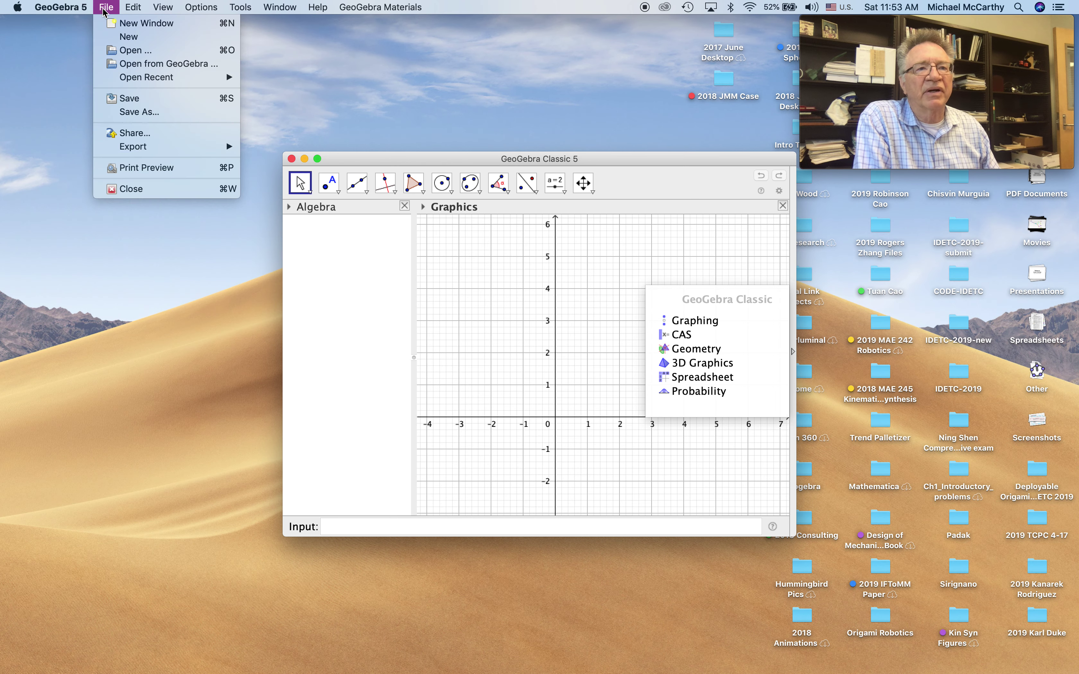
mouse_move(134, 84)
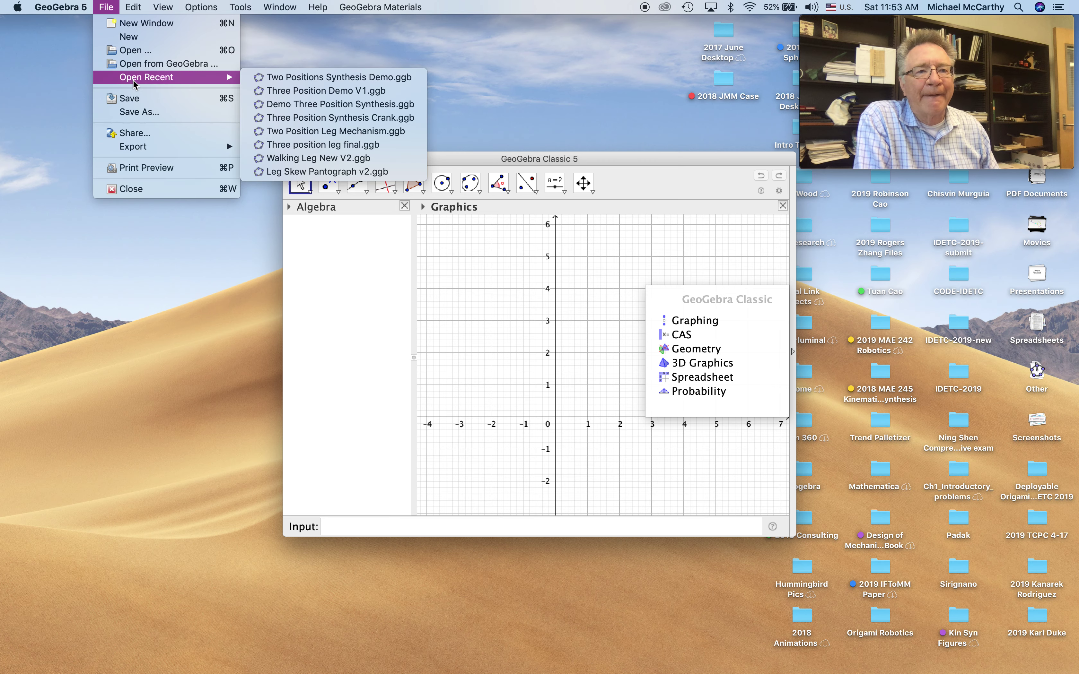
click(273, 80)
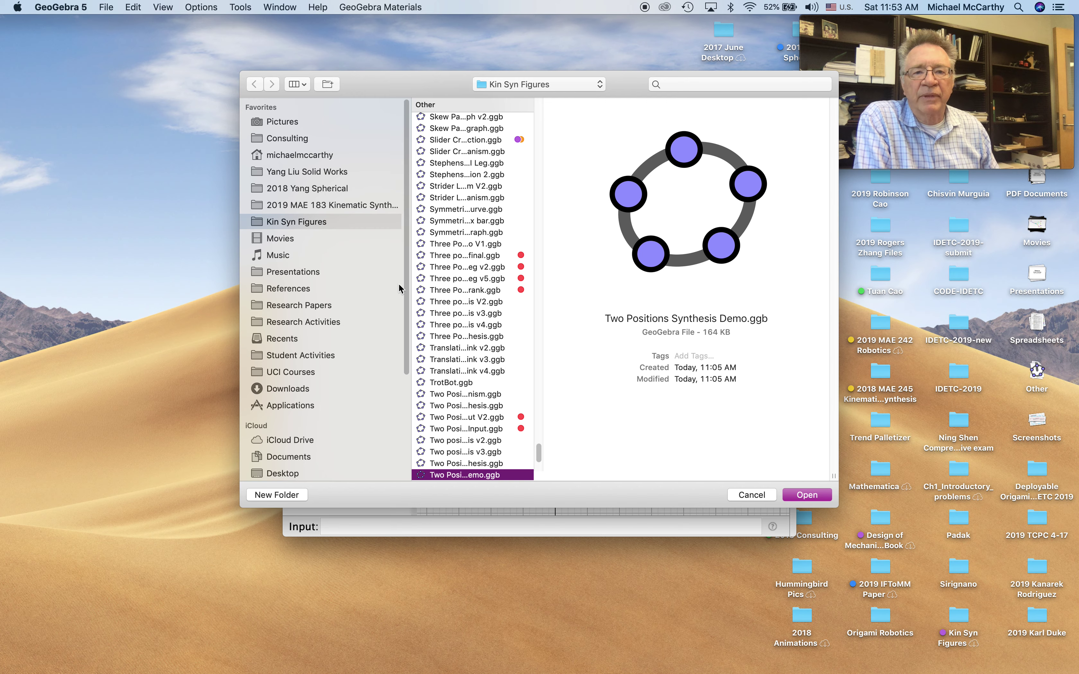
click(808, 495)
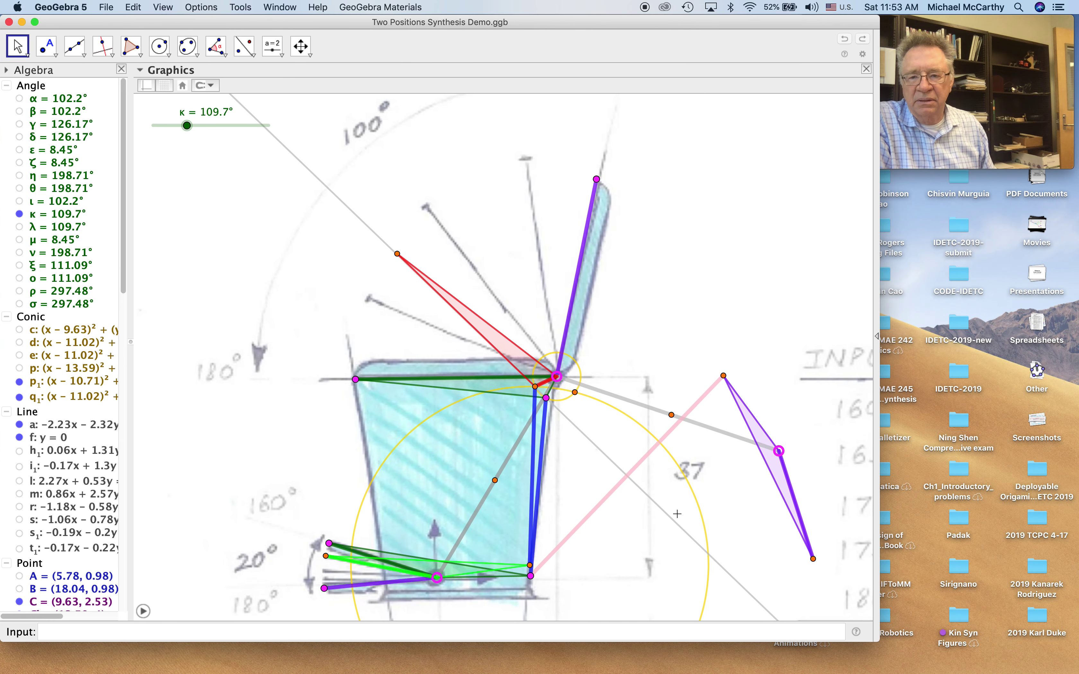
Step: Shrink the window, fit the whole trash can design in view, and start the linkage's angle slider animation
drag(872, 643, 742, 521)
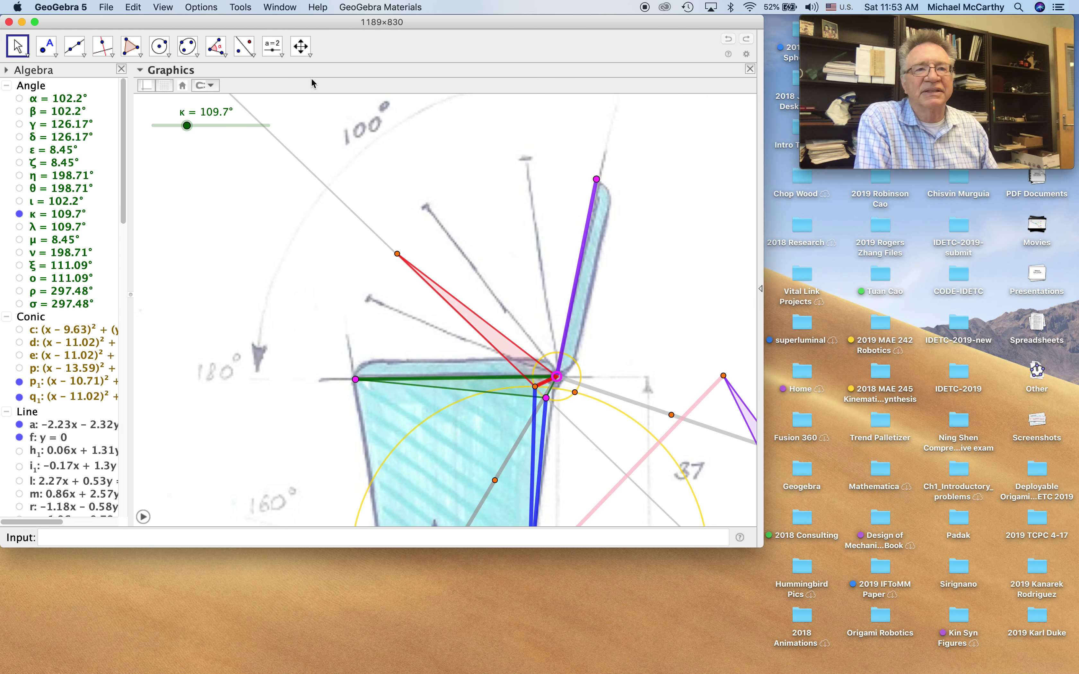
click(301, 46)
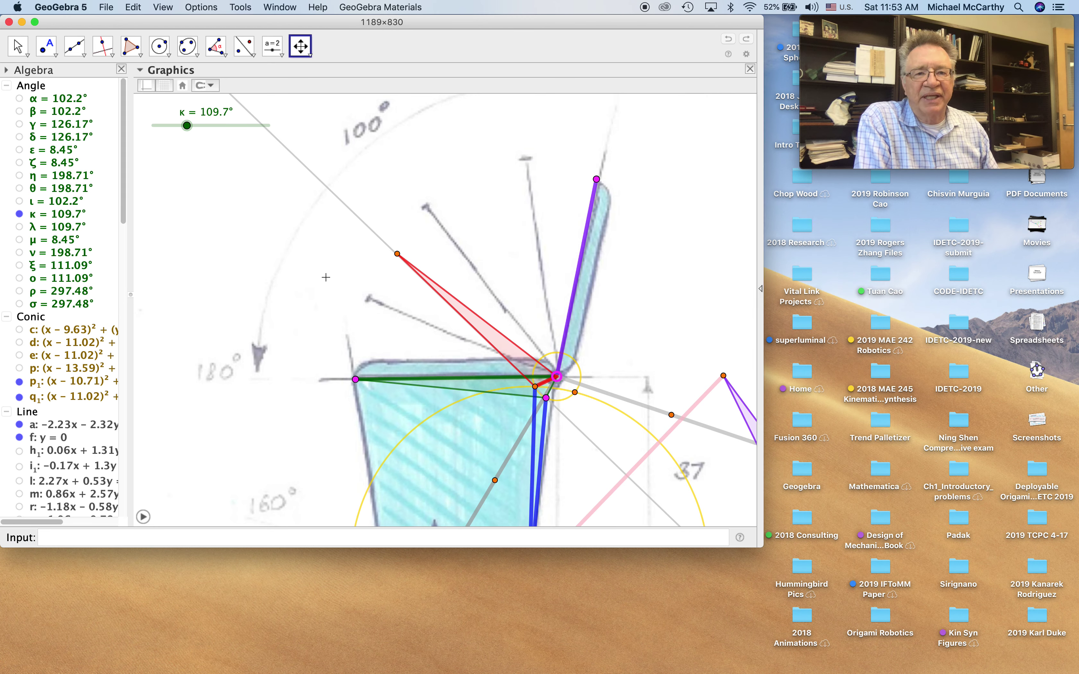
scroll(328, 280, down, 5)
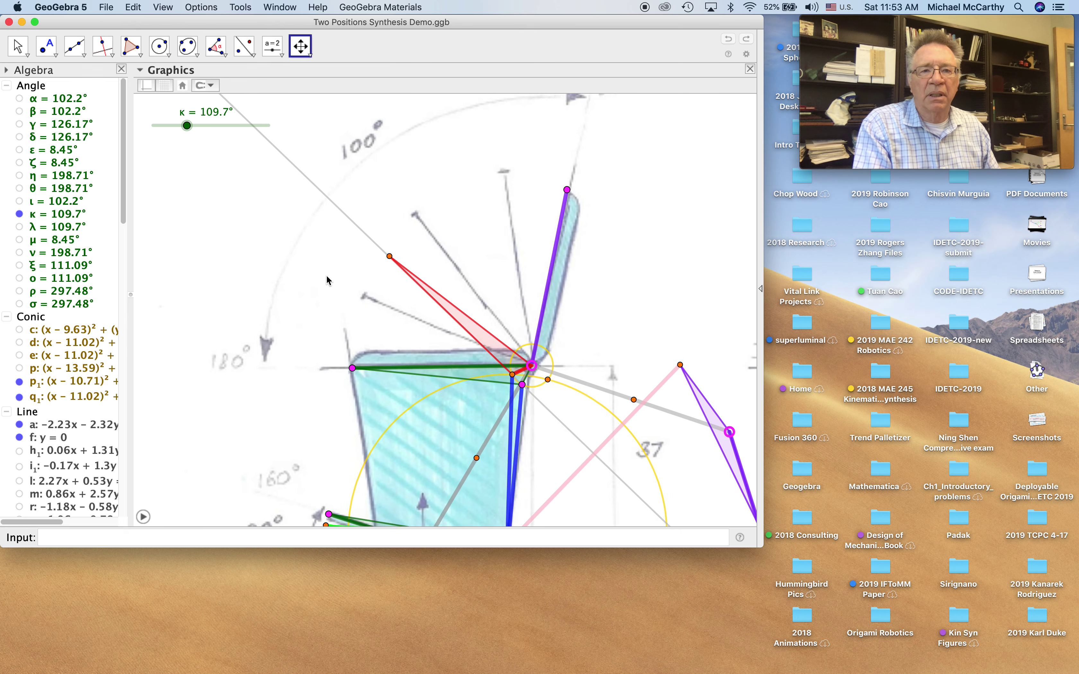
scroll(328, 280, down, 1)
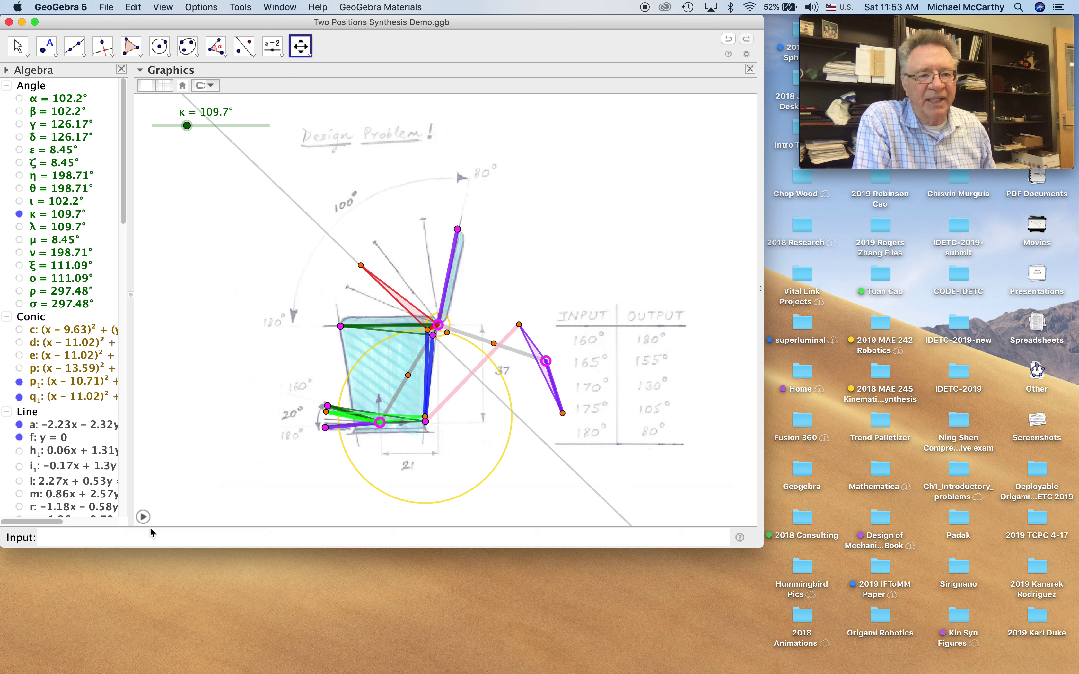
click(143, 518)
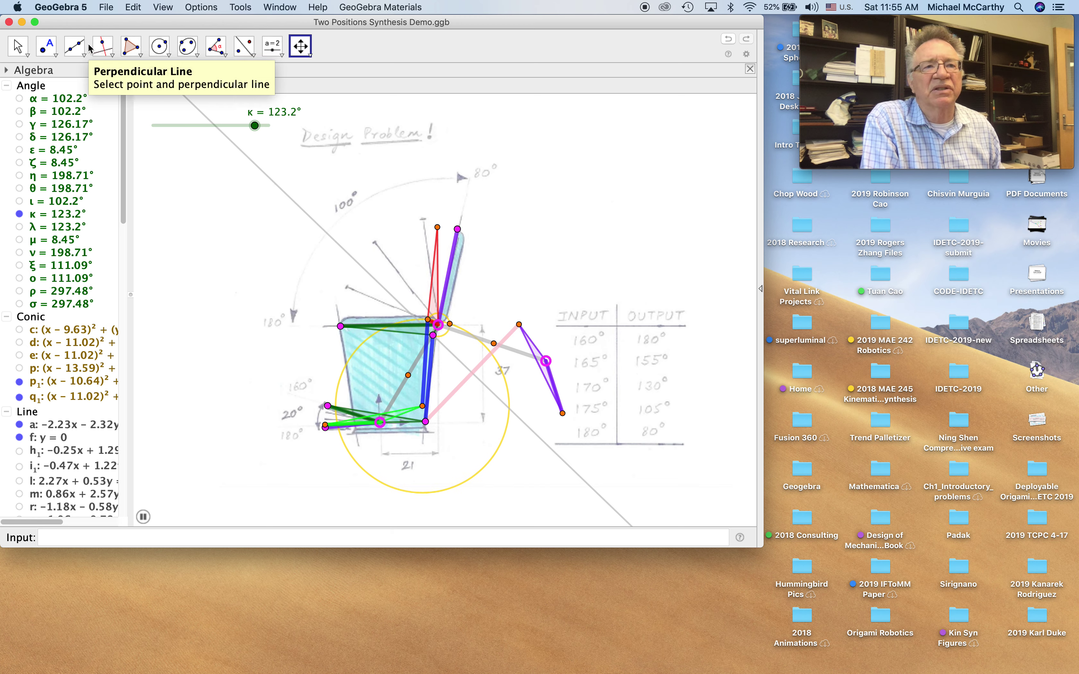
Step: Close the two-position synthesis demo file
click(9, 22)
click(381, 314)
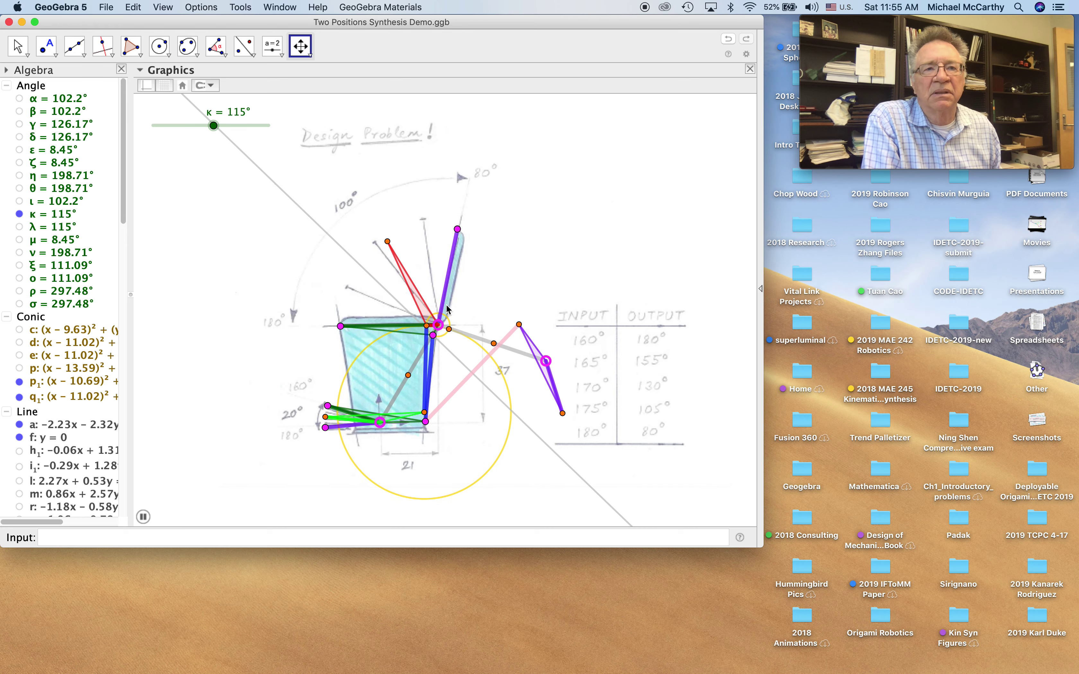
click(127, 7)
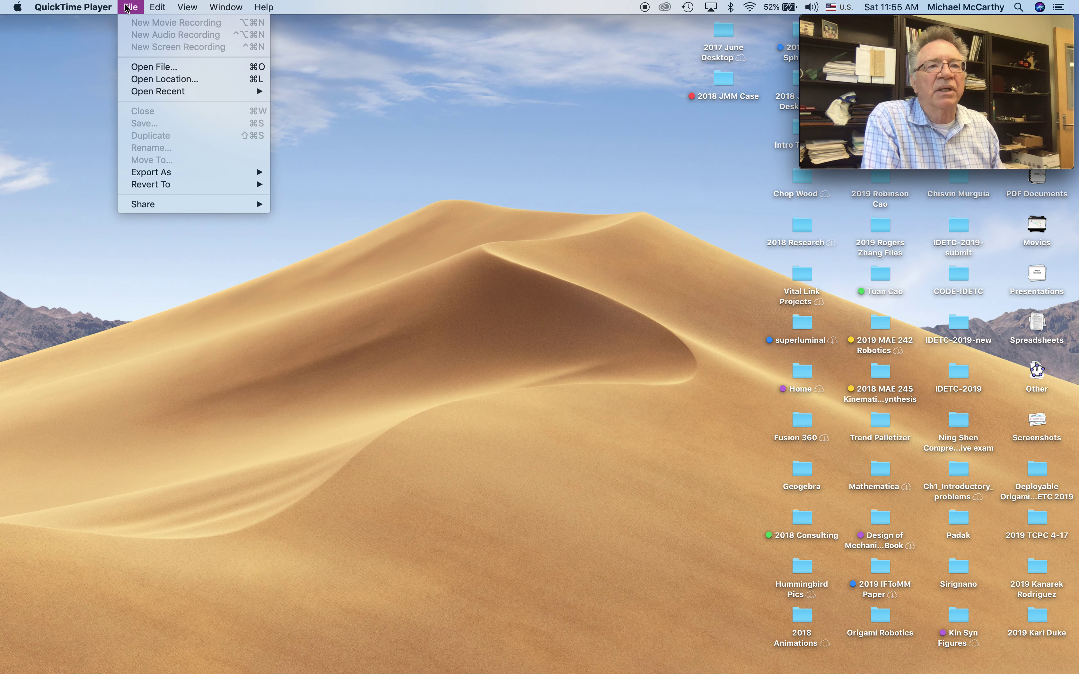
click(142, 67)
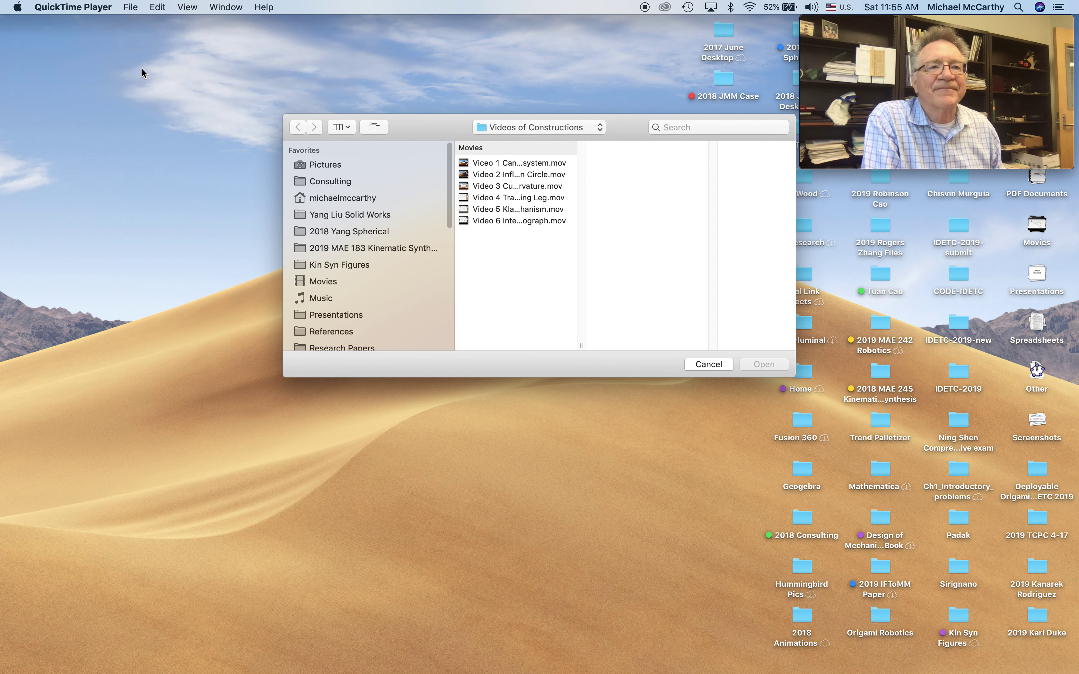
click(713, 364)
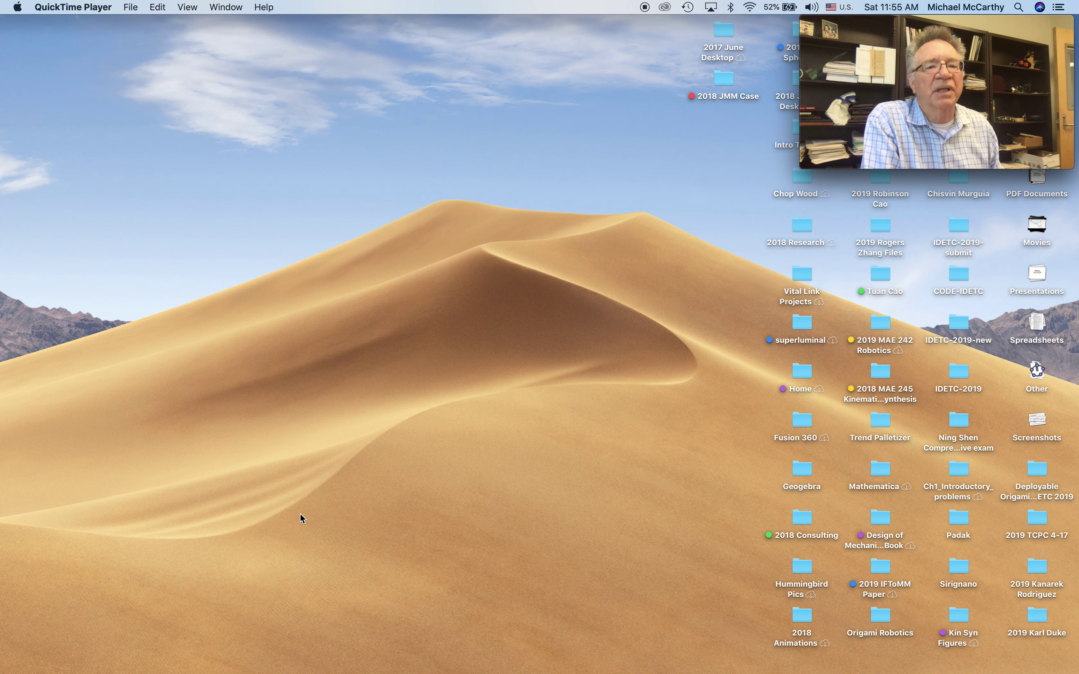
Step: Switch to GeoGebra with a blank construction, then reposition its window near the screen's corner and enlarge it
mouse_move(680, 662)
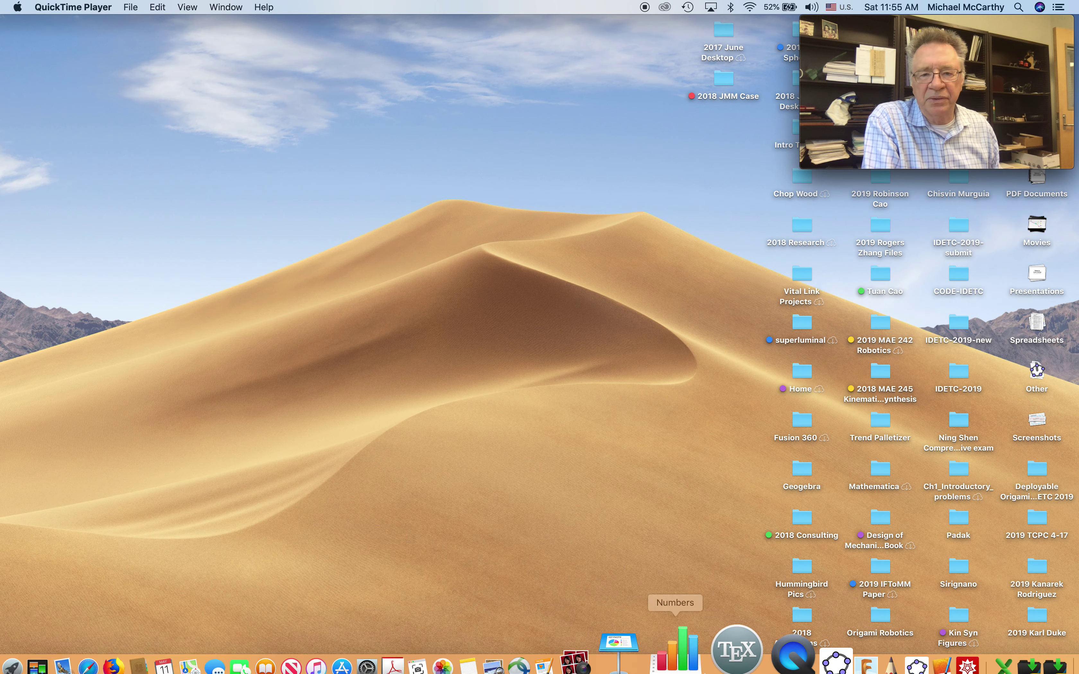
click(848, 653)
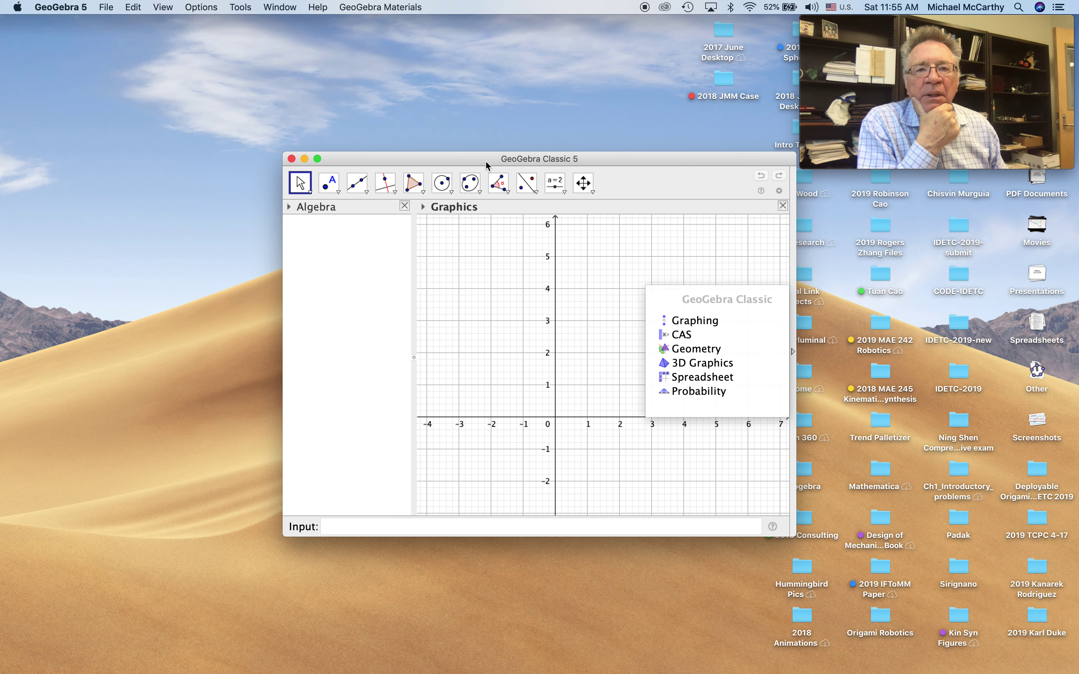
drag(486, 166, 278, 29)
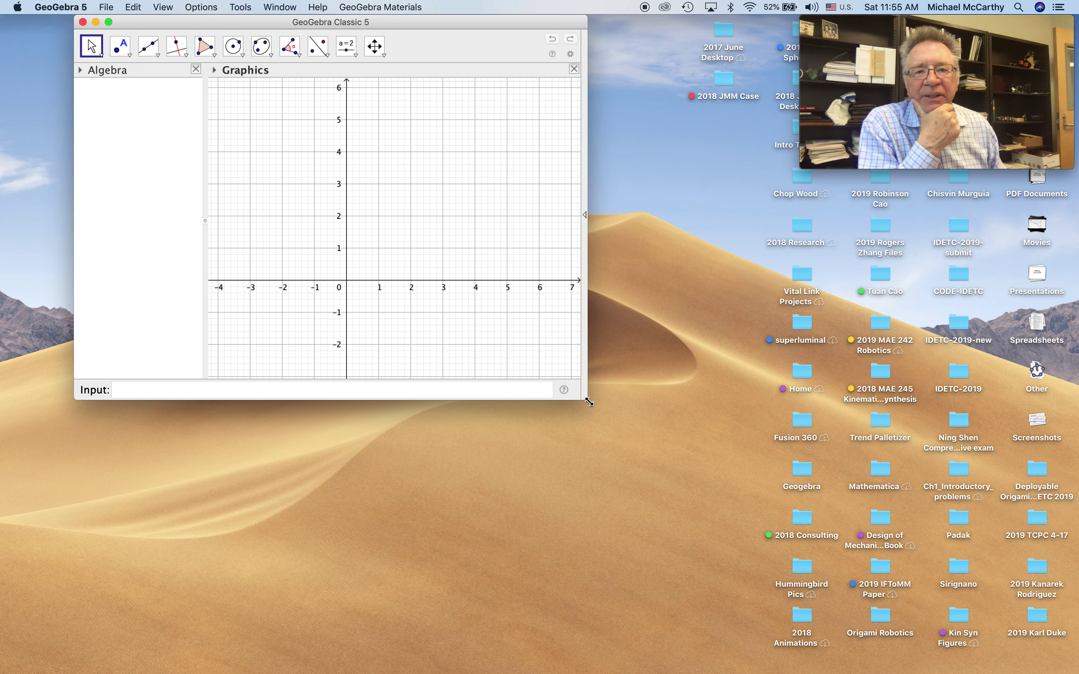
drag(589, 402, 798, 563)
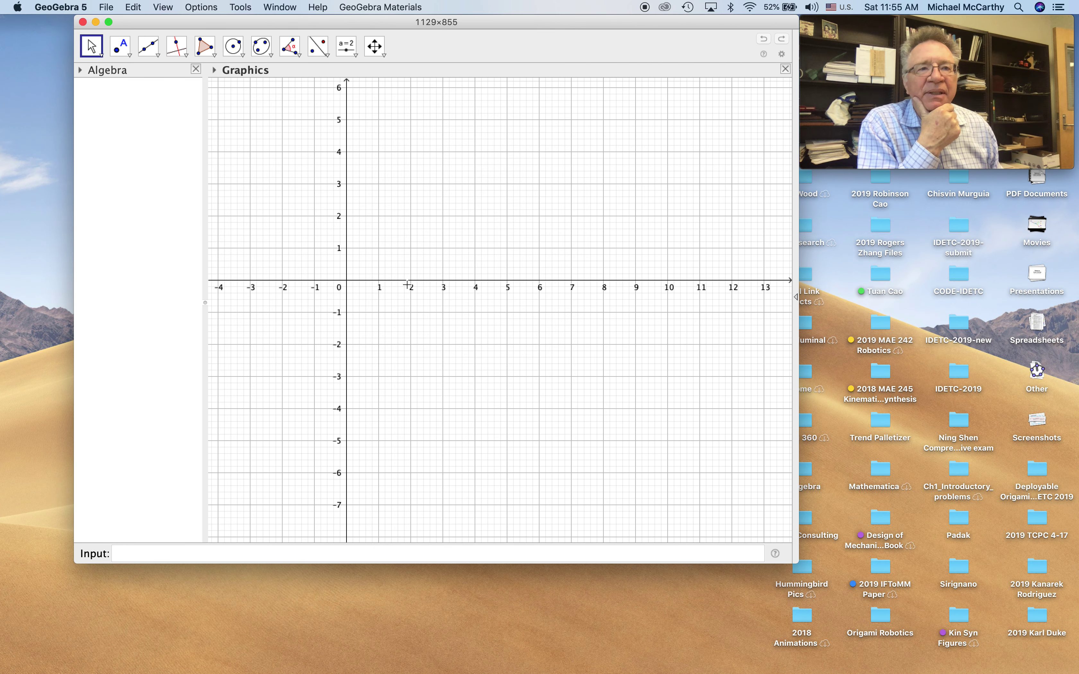
Step: Show the graphics view's style options and hide both the coordinate axes and the grid
click(214, 70)
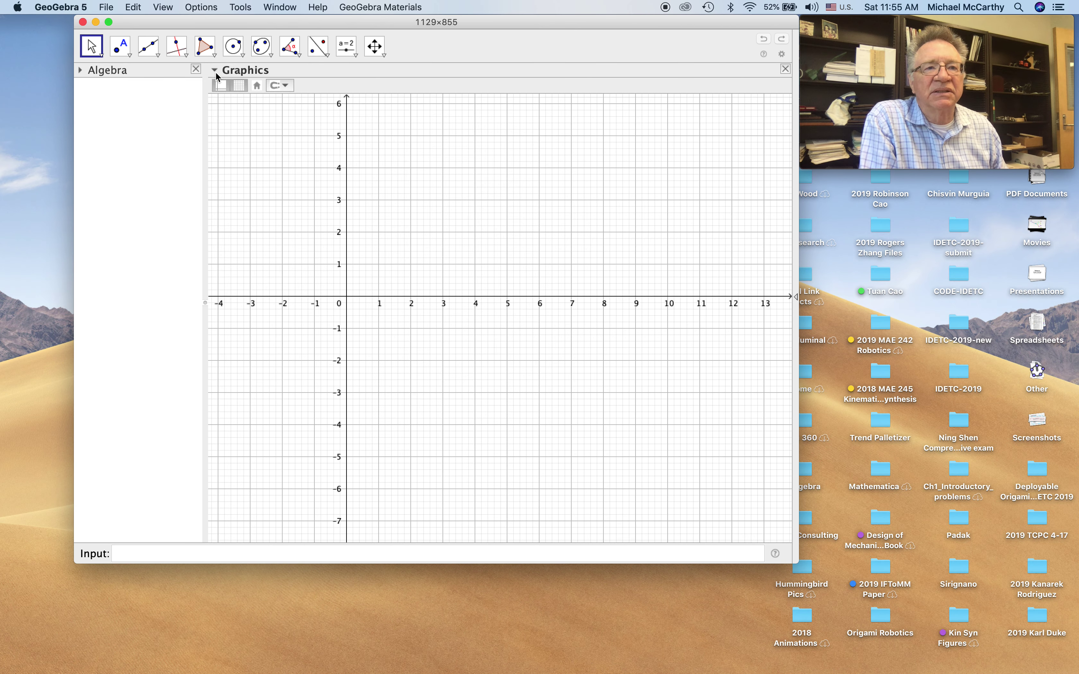
click(219, 86)
click(240, 85)
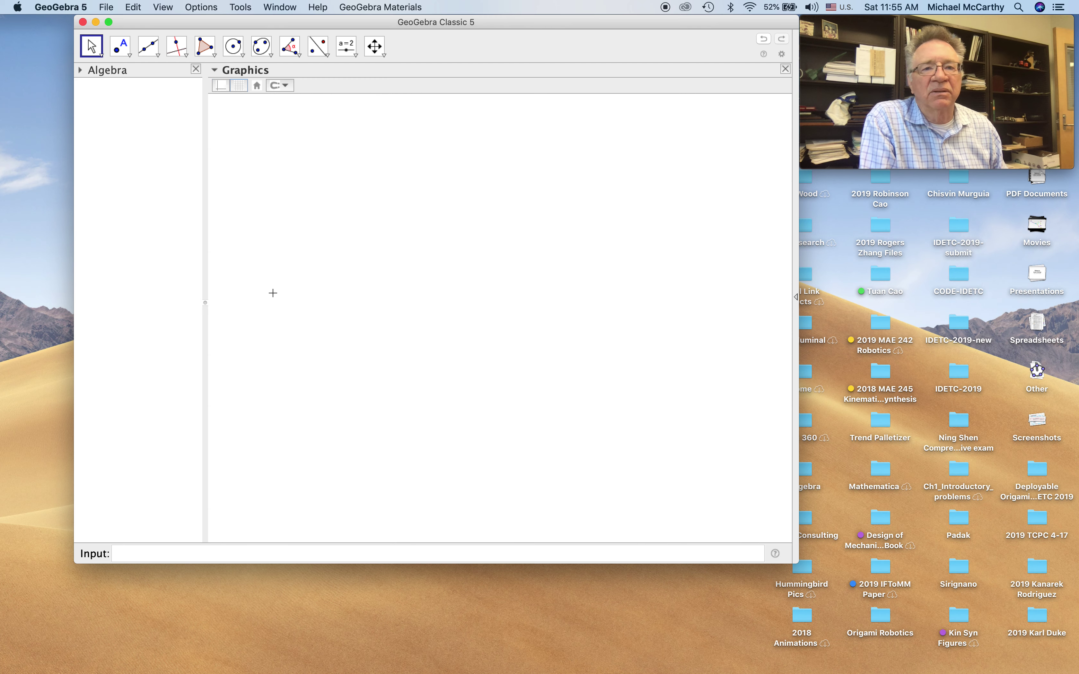
Step: Set the labeling option to No New Objects
click(351, 553)
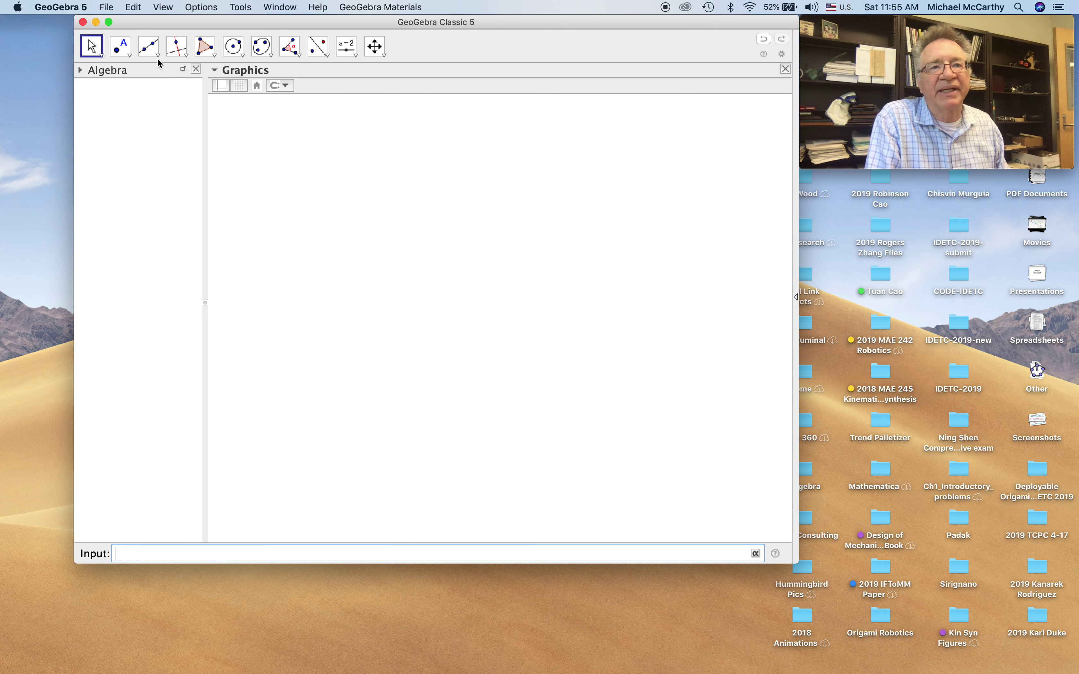
click(203, 8)
mouse_move(228, 43)
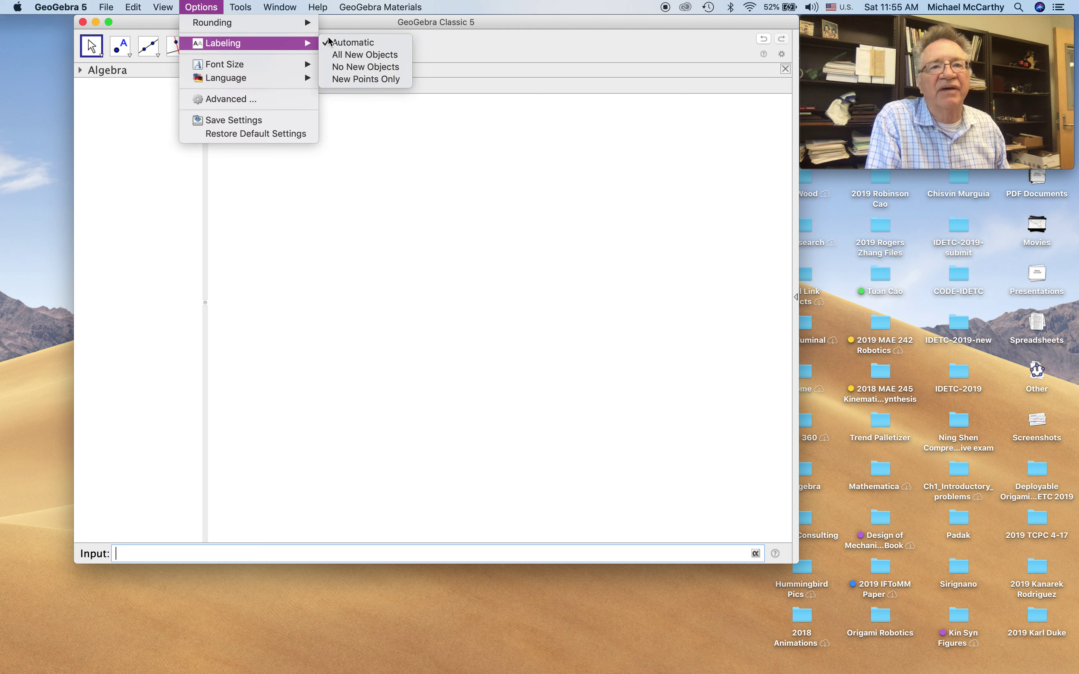
click(377, 68)
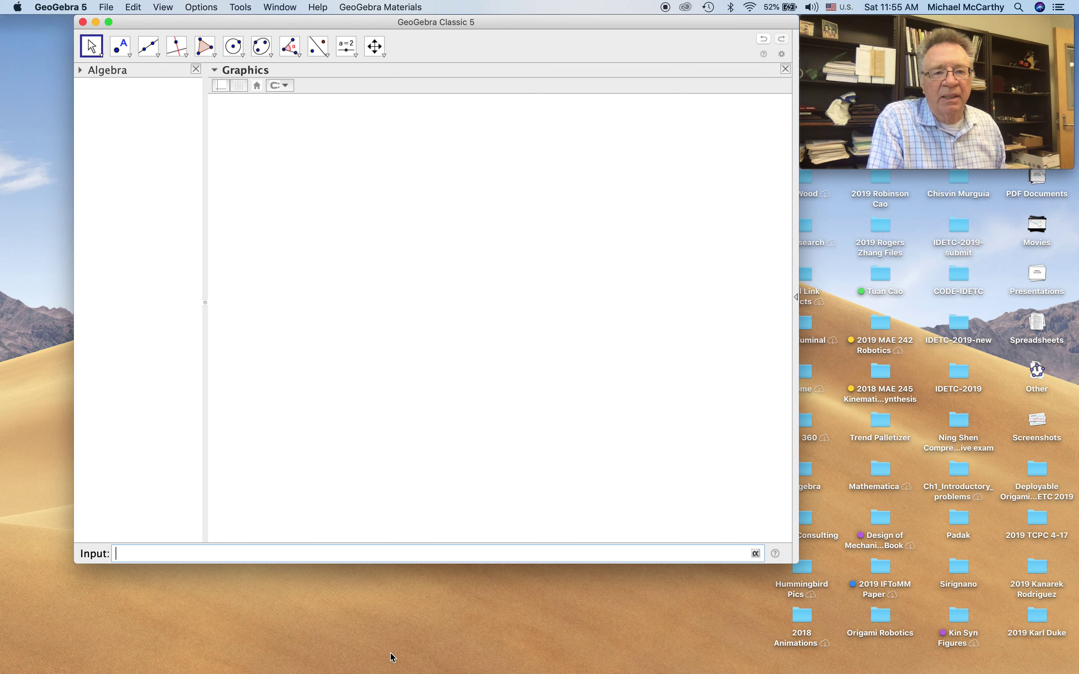
Step: Add the line y=0 and color it light gray
click(151, 550)
text(y=0)
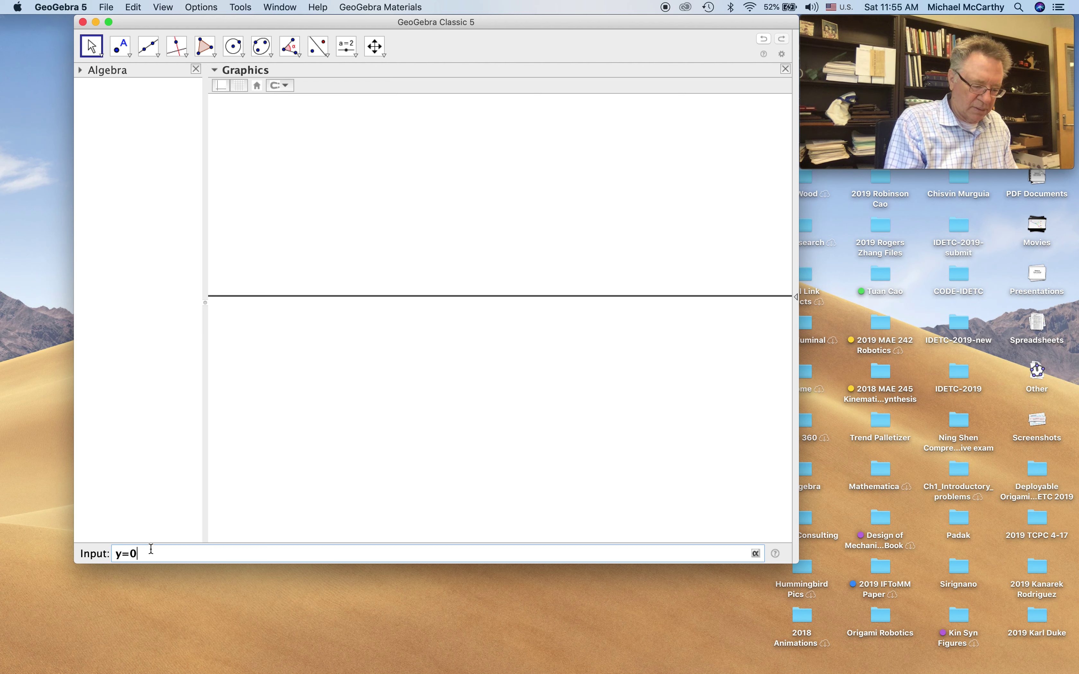
key(Return)
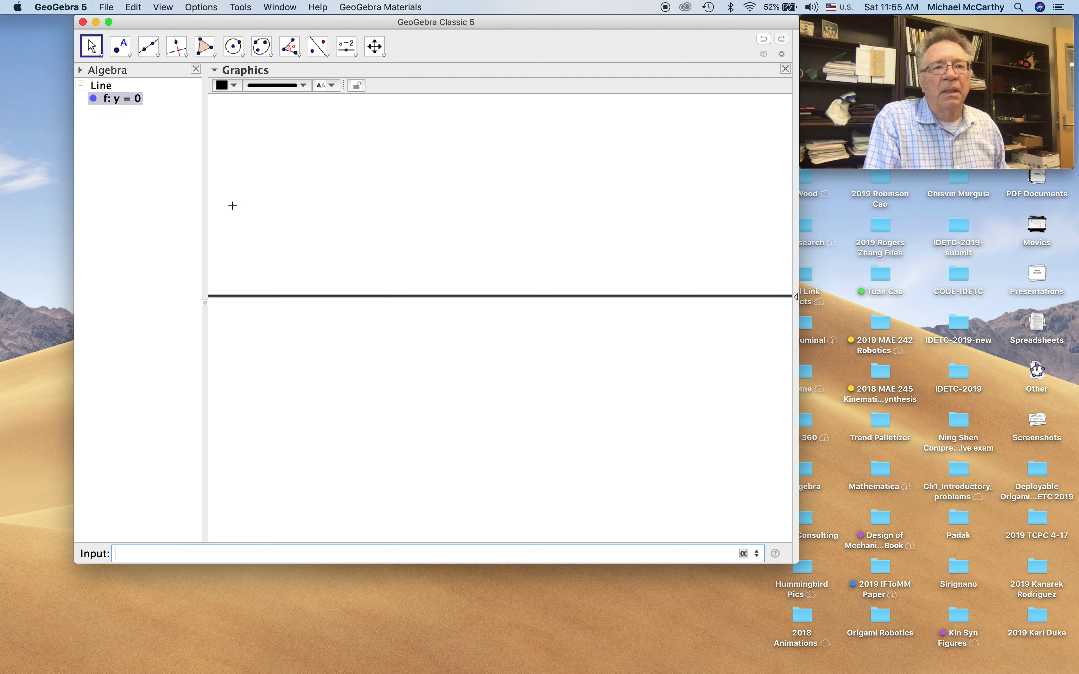
click(232, 88)
click(246, 121)
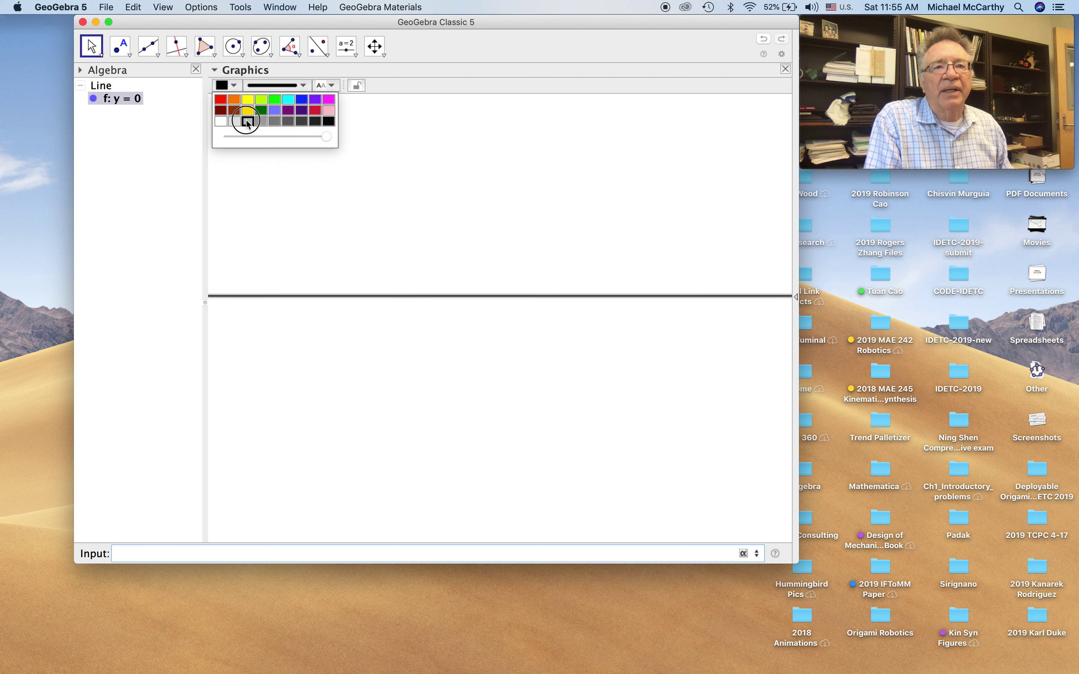
click(285, 219)
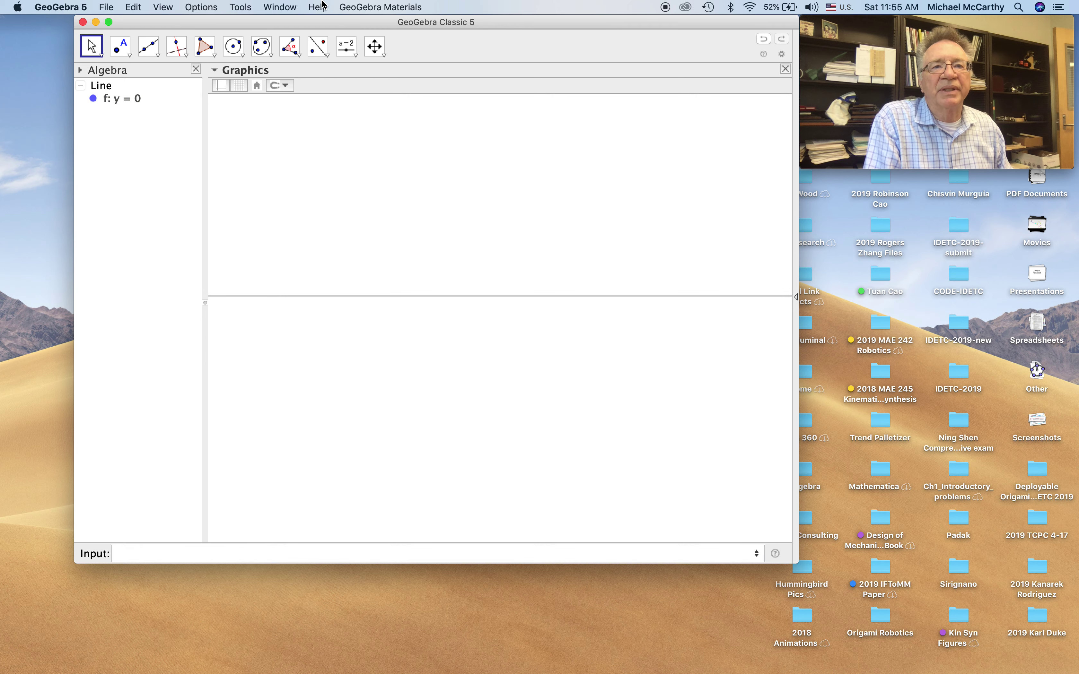
Step: Insert the image Trash Can Demo from the recent files into the graphics view
click(351, 53)
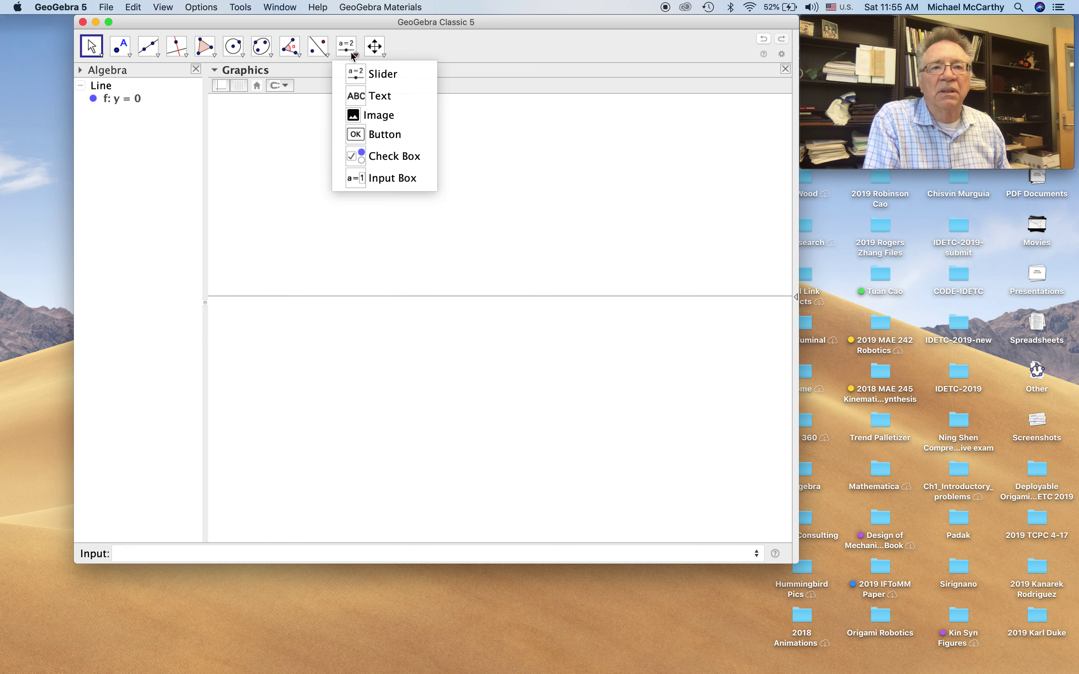
click(354, 113)
click(355, 115)
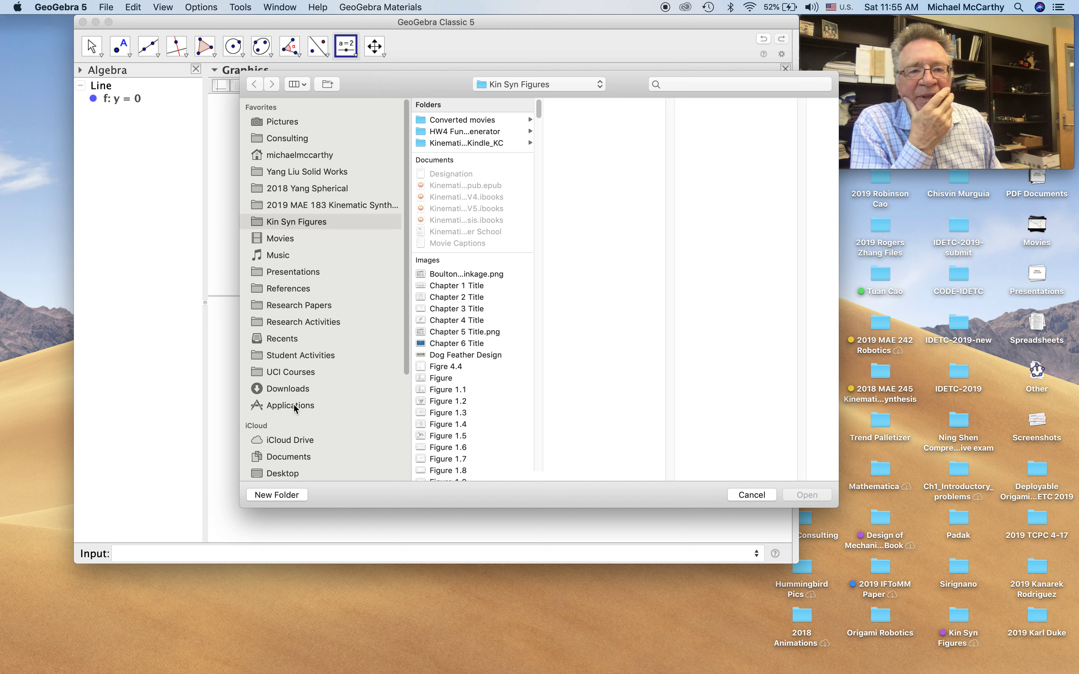
click(290, 344)
click(474, 170)
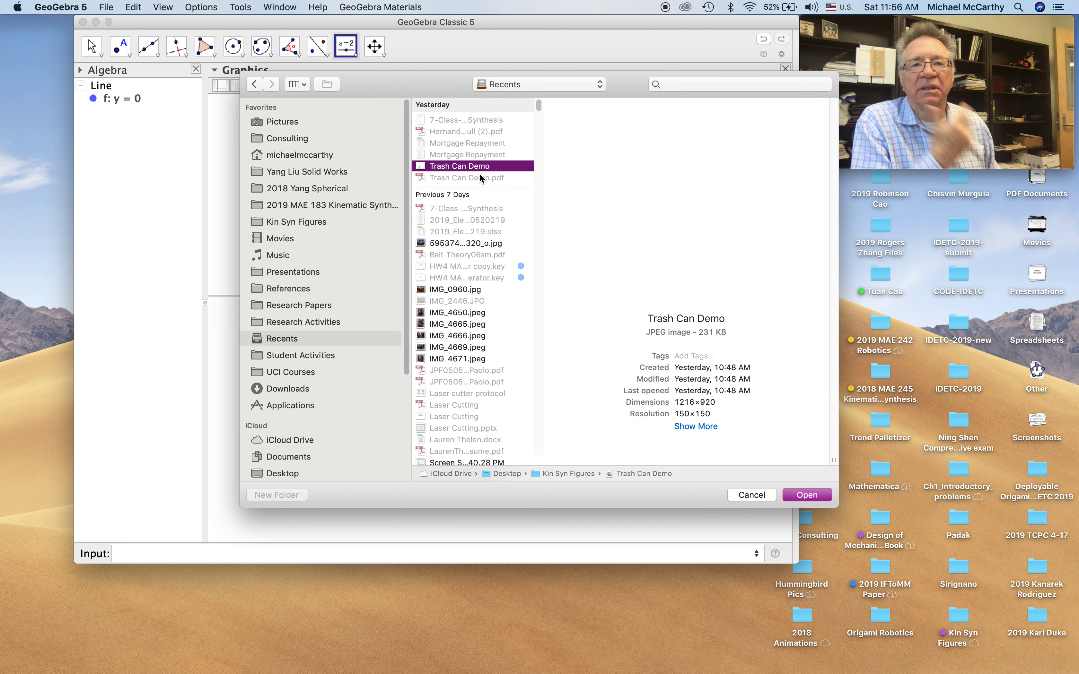
click(806, 494)
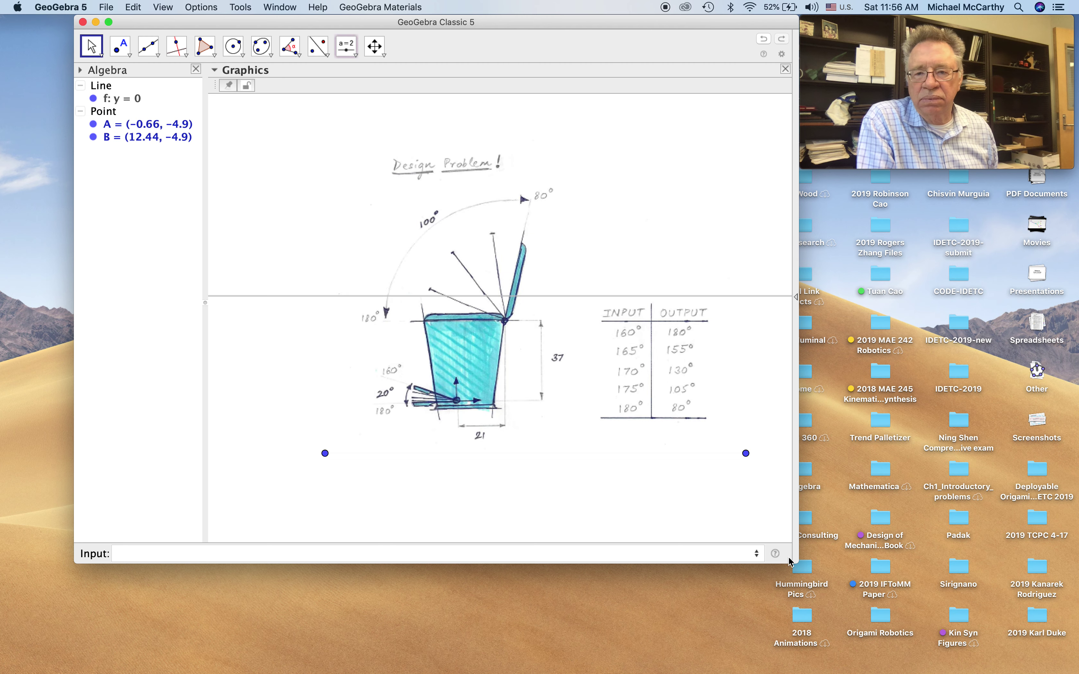
Step: Enlarge the window and move the trash can image so its lower corners sit at about (1.86, -0.64) and (14.96, -0.64)
drag(798, 563, 916, 630)
drag(711, 26, 647, 25)
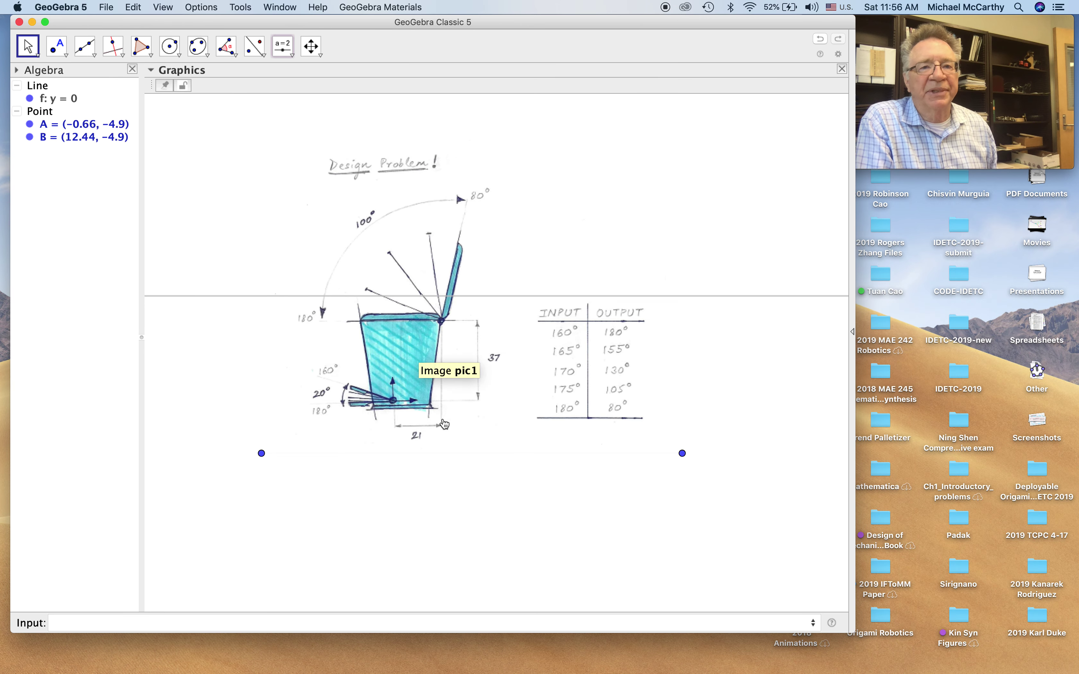
drag(427, 403, 504, 261)
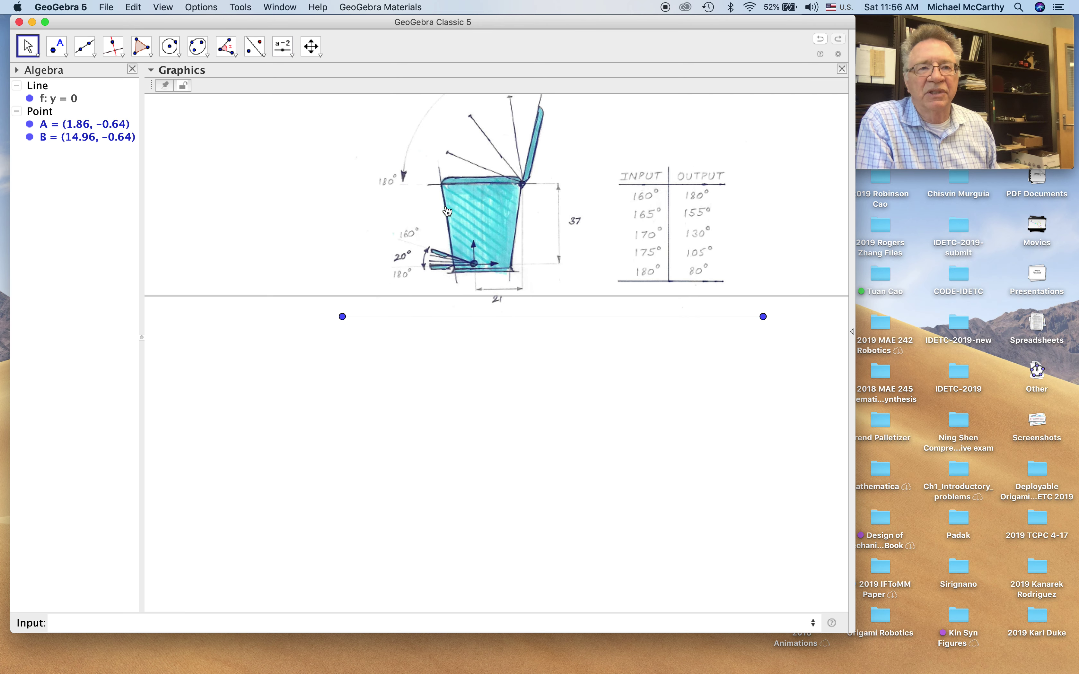
Step: Set the trash can image pic1 as a background image and lower its opacity so the sketch appears faded
click(312, 46)
drag(308, 158, 302, 282)
scroll(302, 276, up, 3)
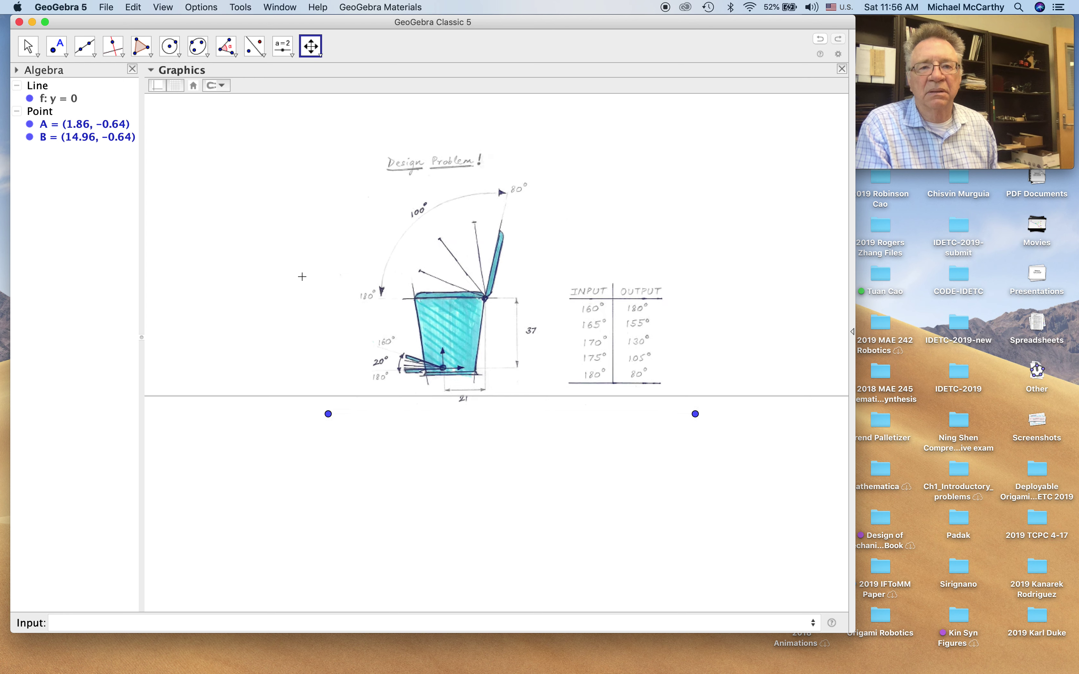
drag(363, 270, 334, 268)
scroll(335, 267, up, 3)
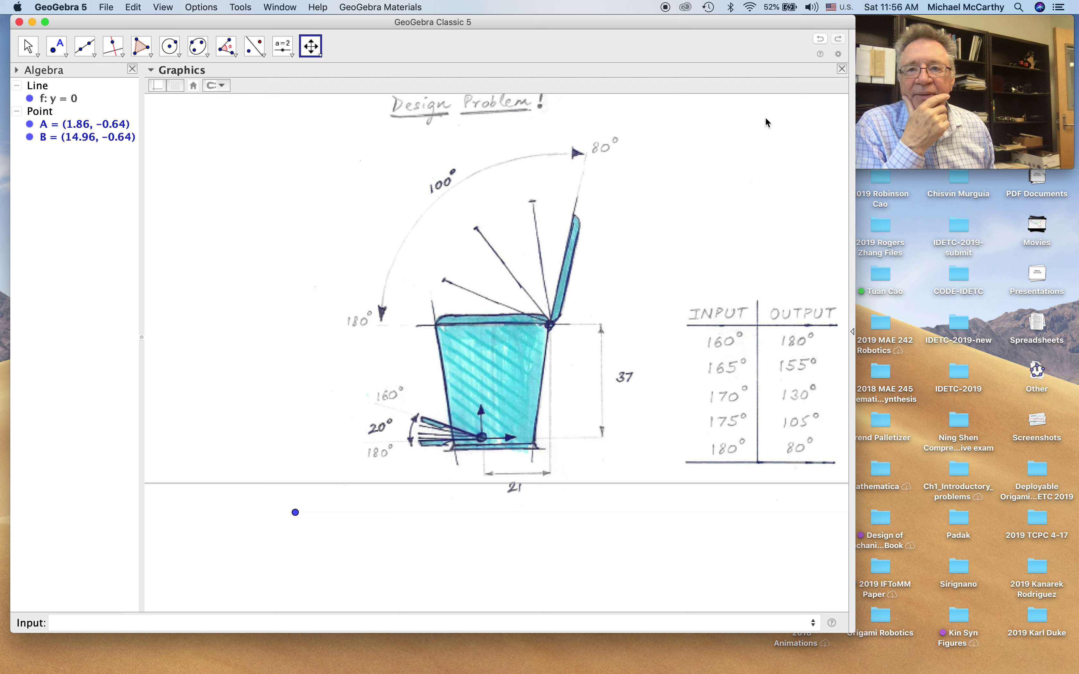
click(838, 54)
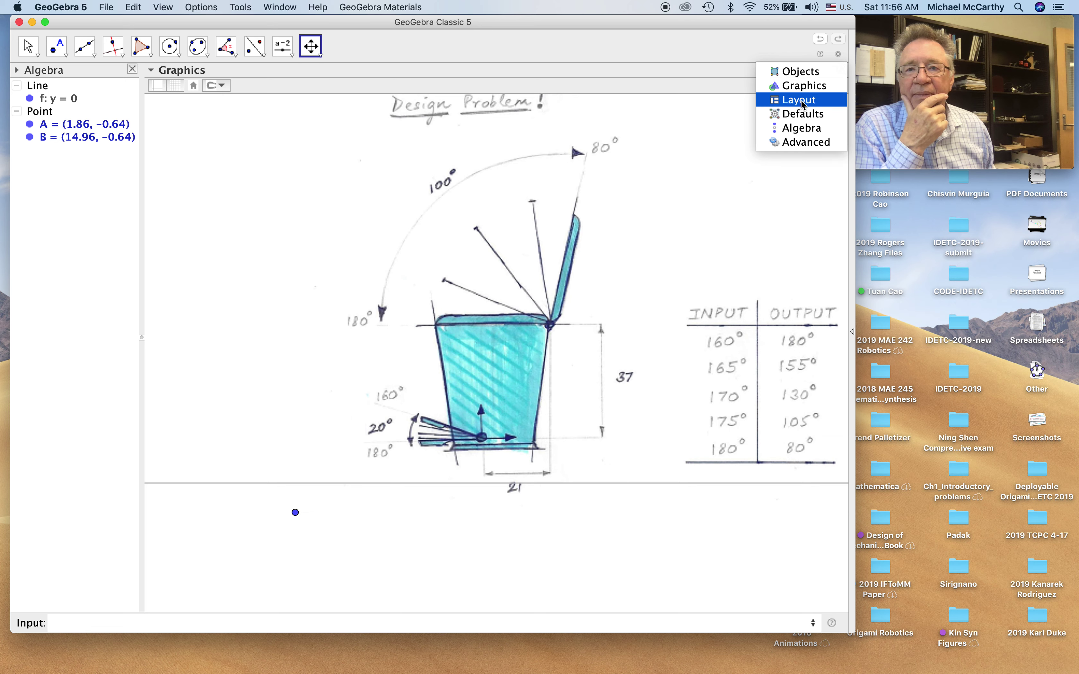
click(802, 71)
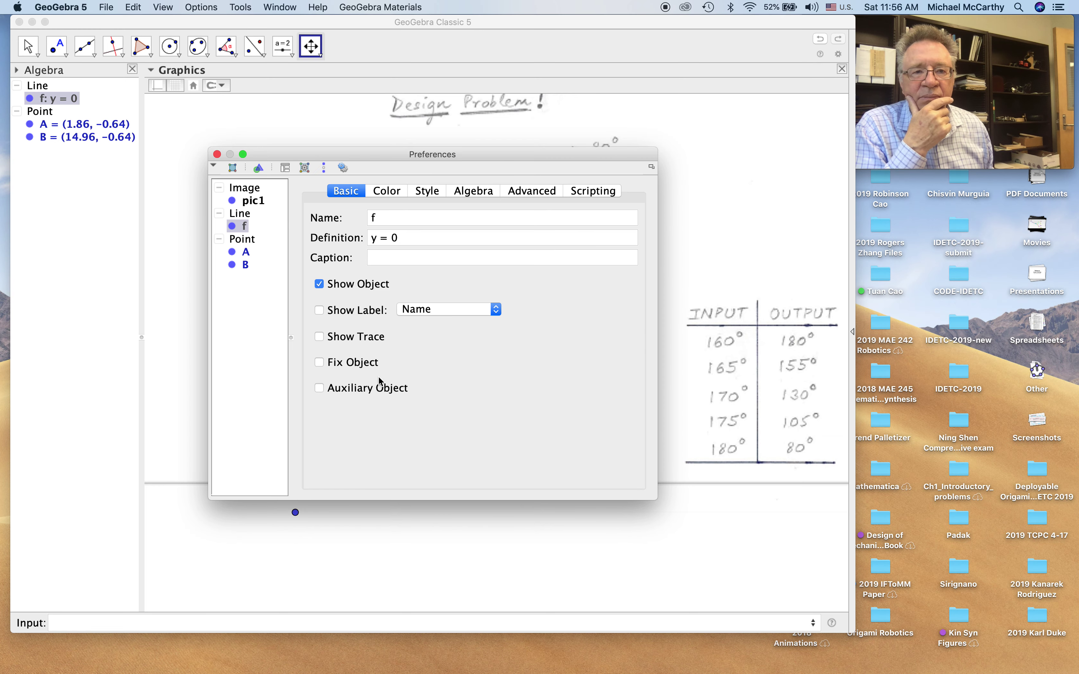
click(254, 201)
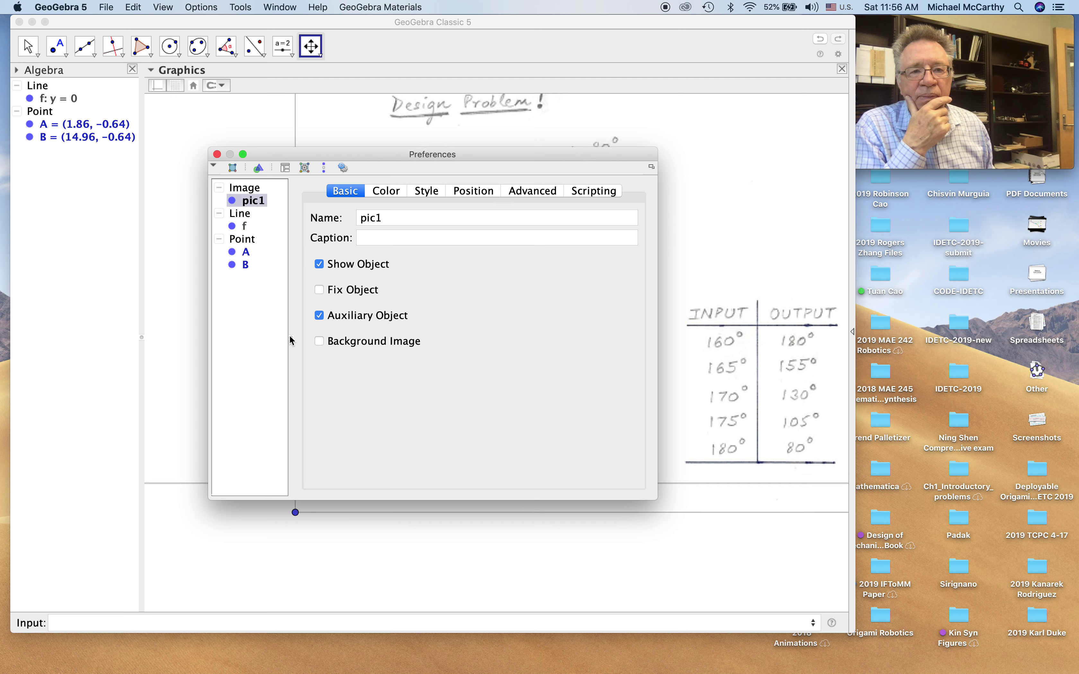
click(324, 346)
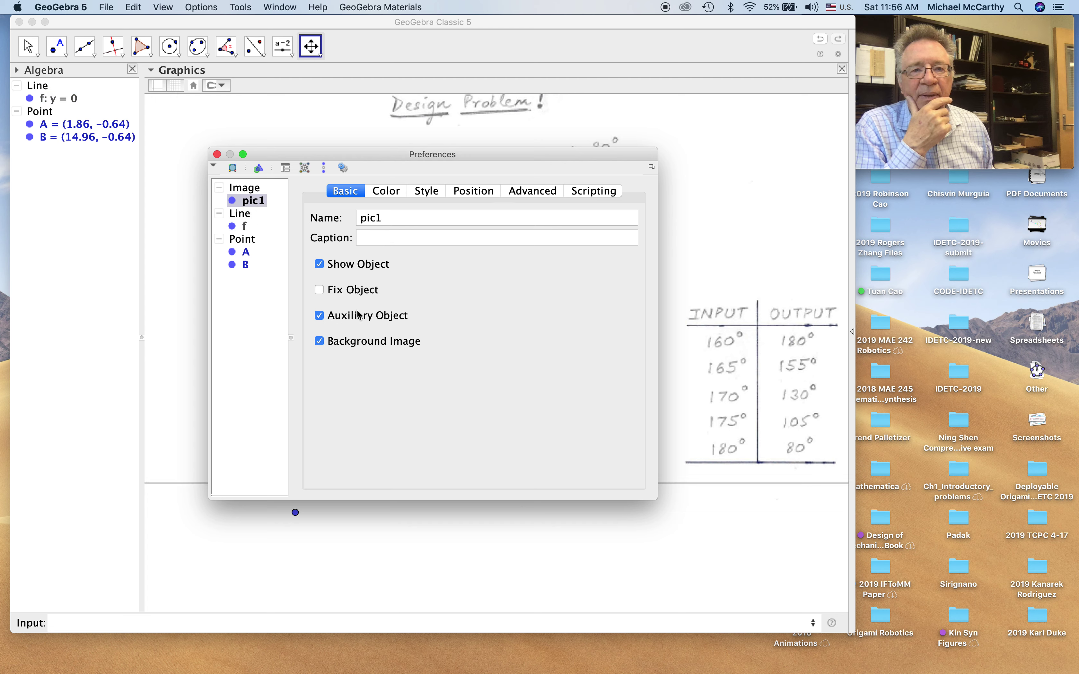
click(391, 193)
drag(423, 238, 375, 232)
click(218, 155)
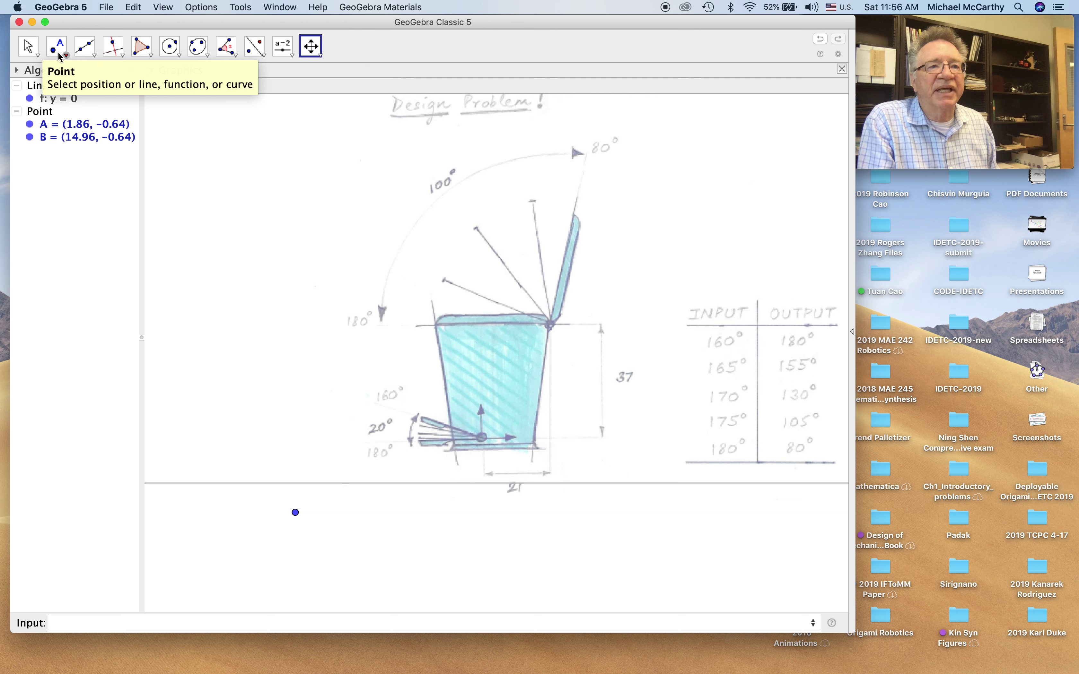
Step: Place points on the sketch's pedal pivot at about (5.97, 0.99) and lid hinge at about (7.46, 3.47)
click(58, 54)
click(64, 74)
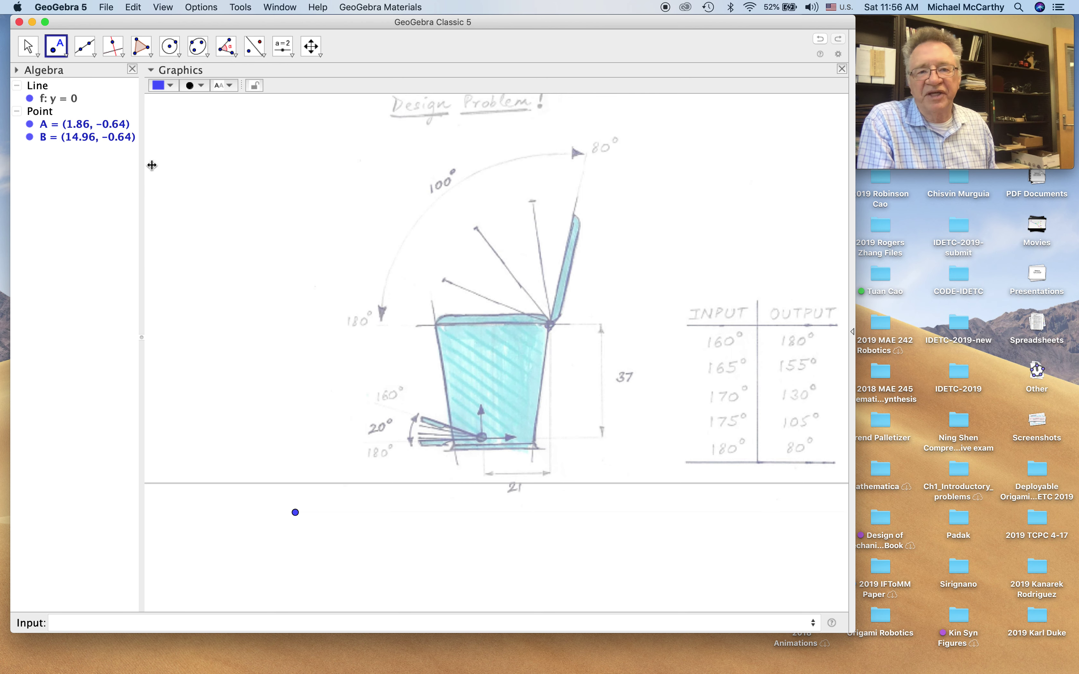
click(482, 438)
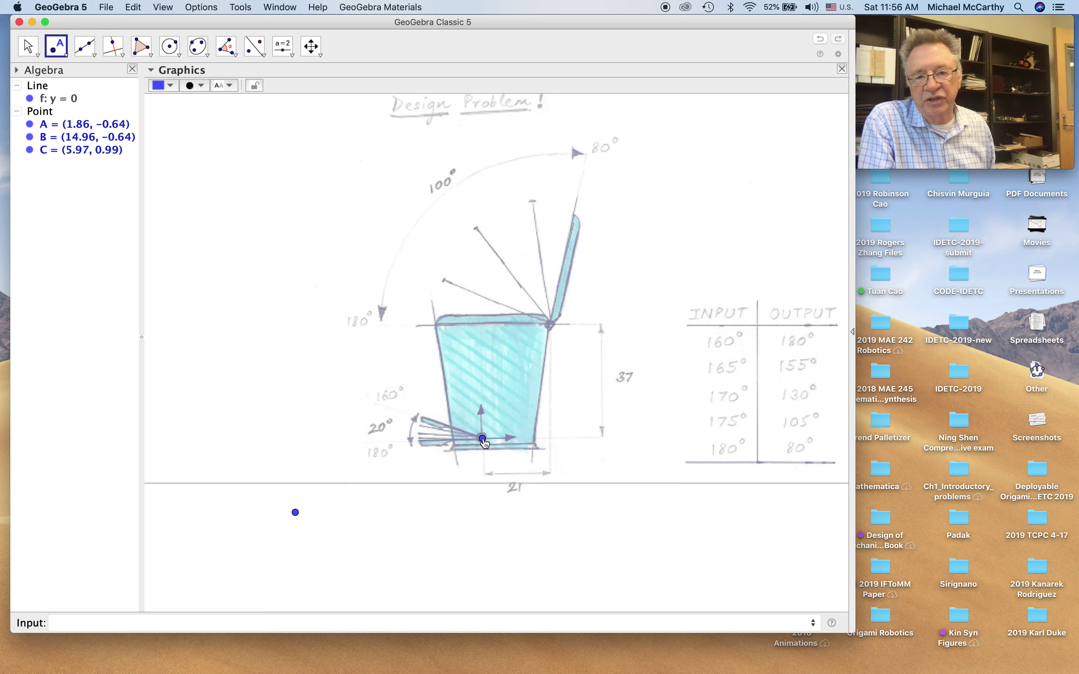
click(550, 325)
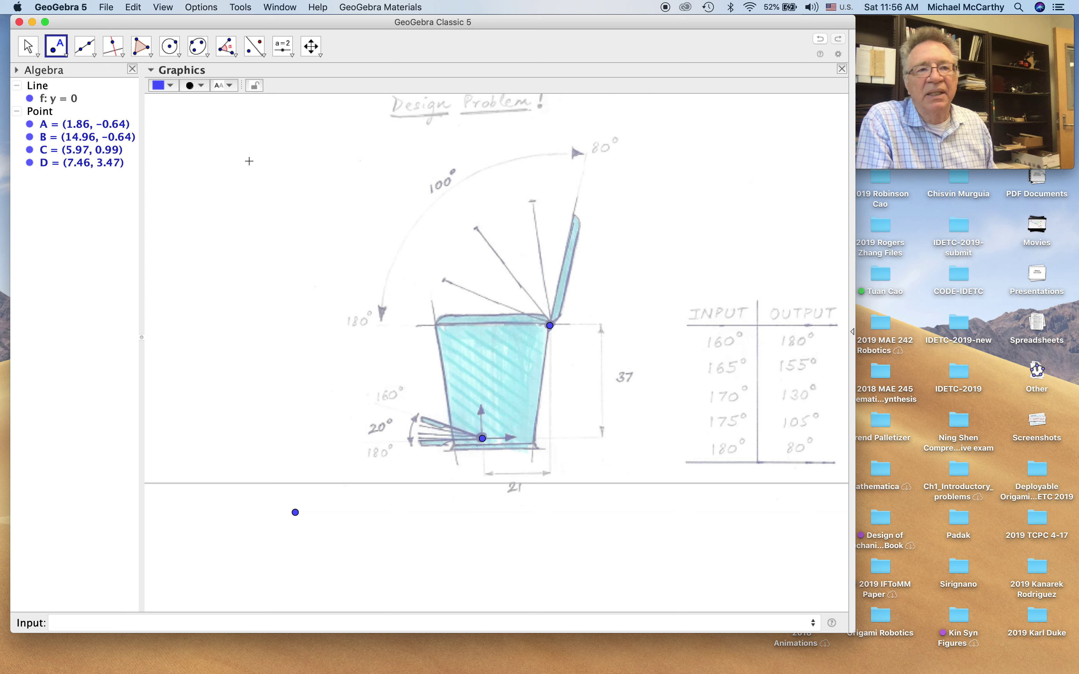
Step: Style the lid hinge point as a magenta open circle at the maximum point size
click(163, 85)
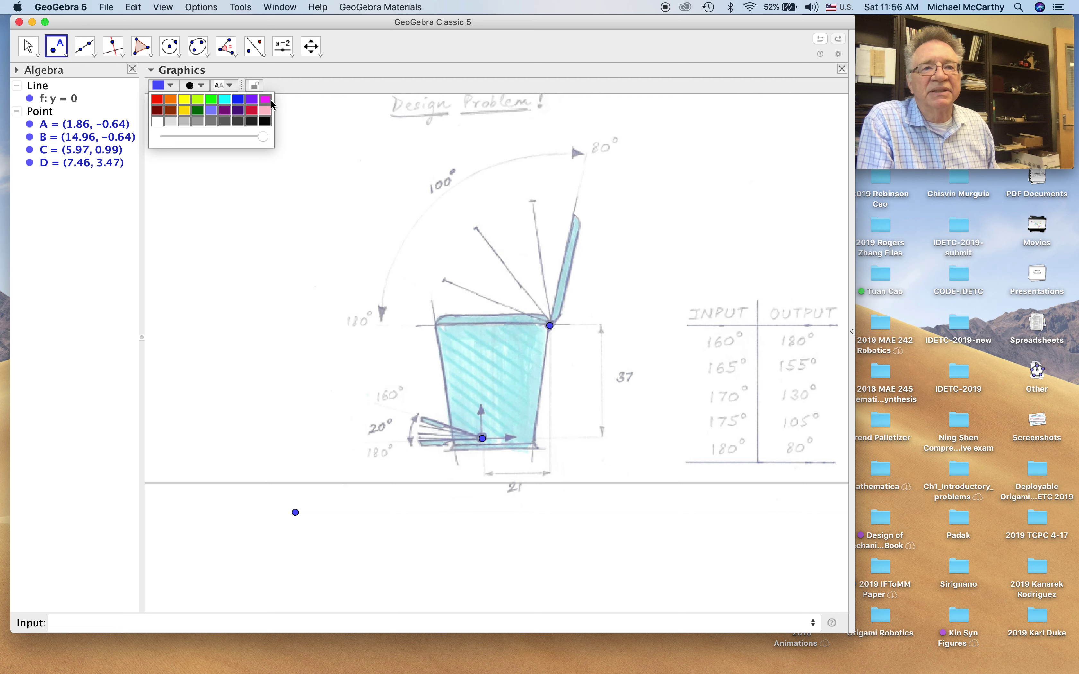
click(266, 99)
click(198, 87)
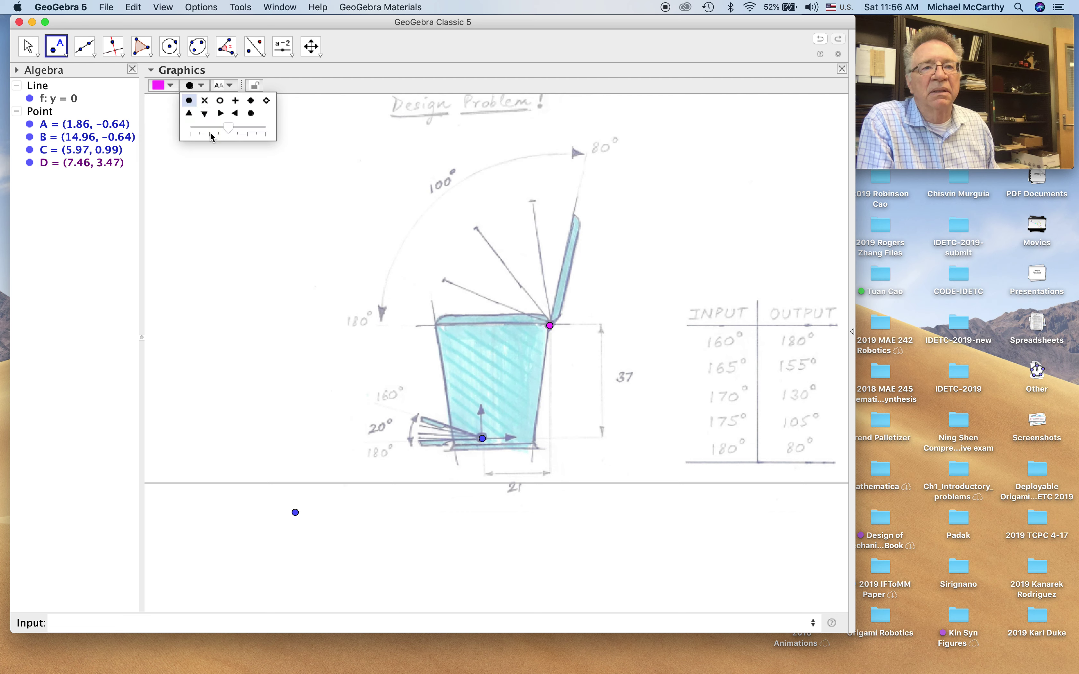
drag(210, 134, 252, 132)
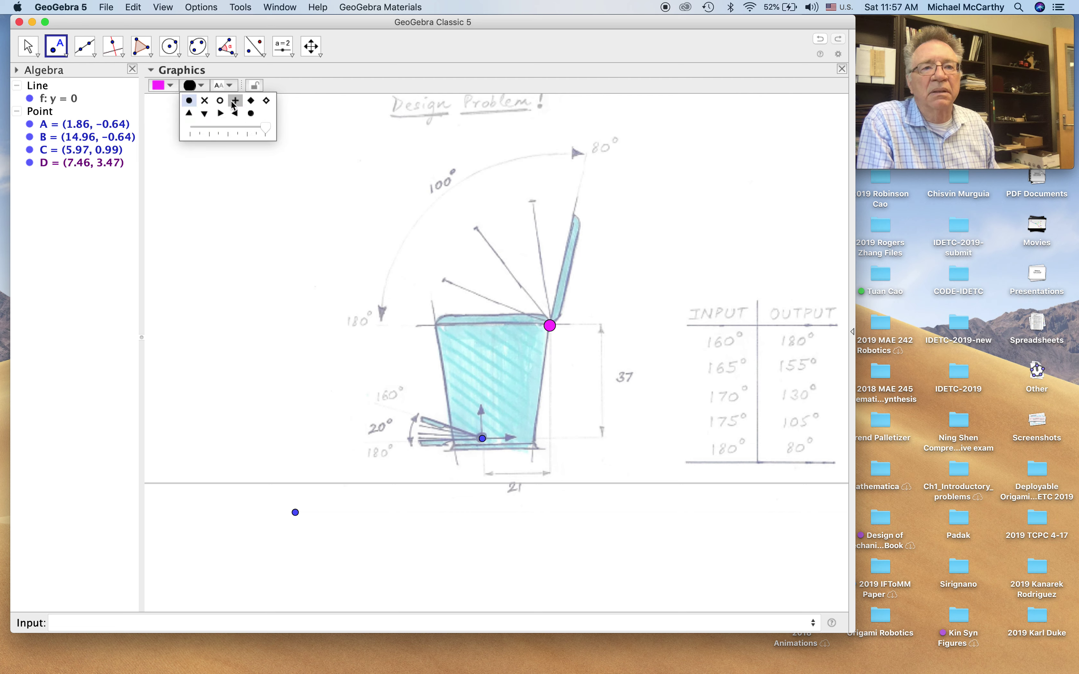
click(220, 100)
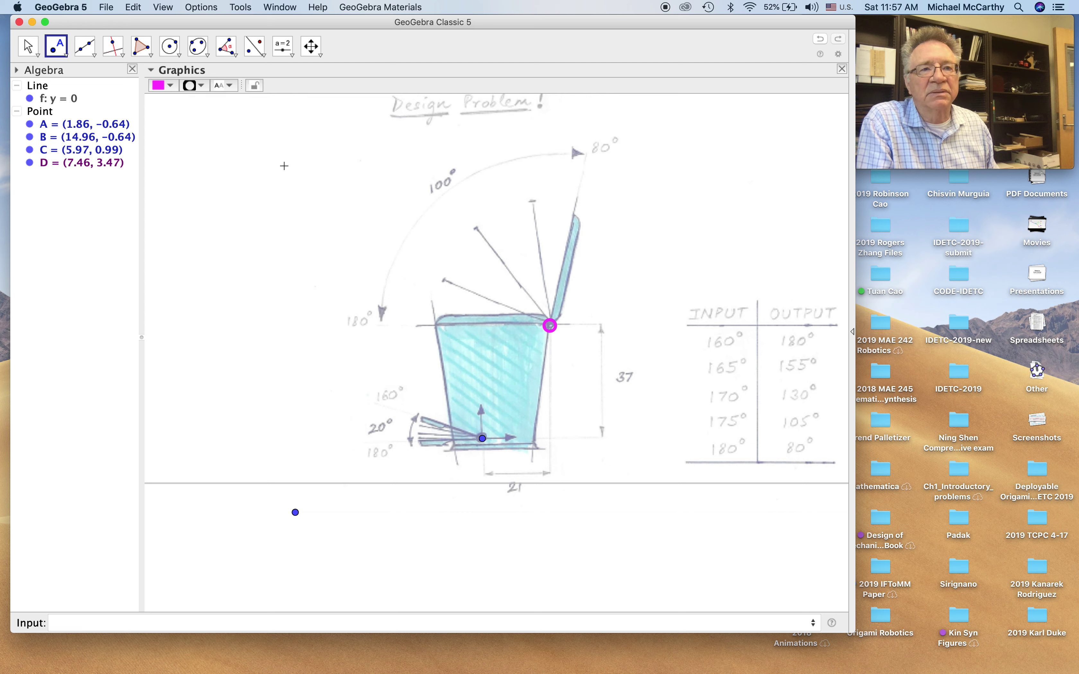
Step: Give the pedal pivot point the same large magenta open-circle style as the lid hinge point
click(165, 85)
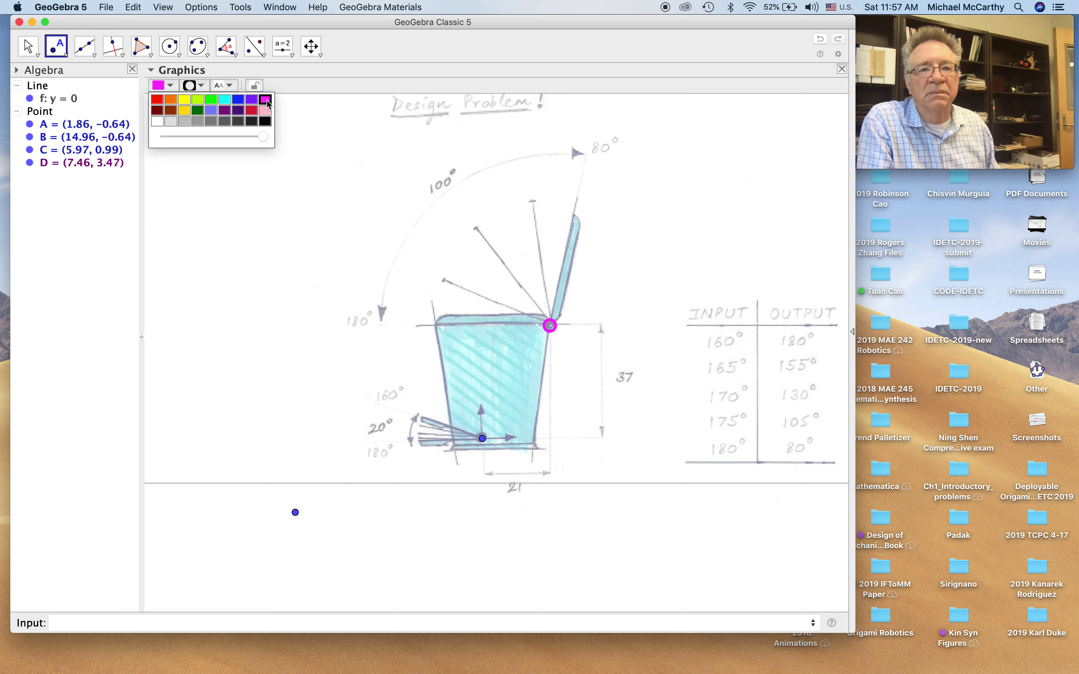
click(266, 100)
click(202, 86)
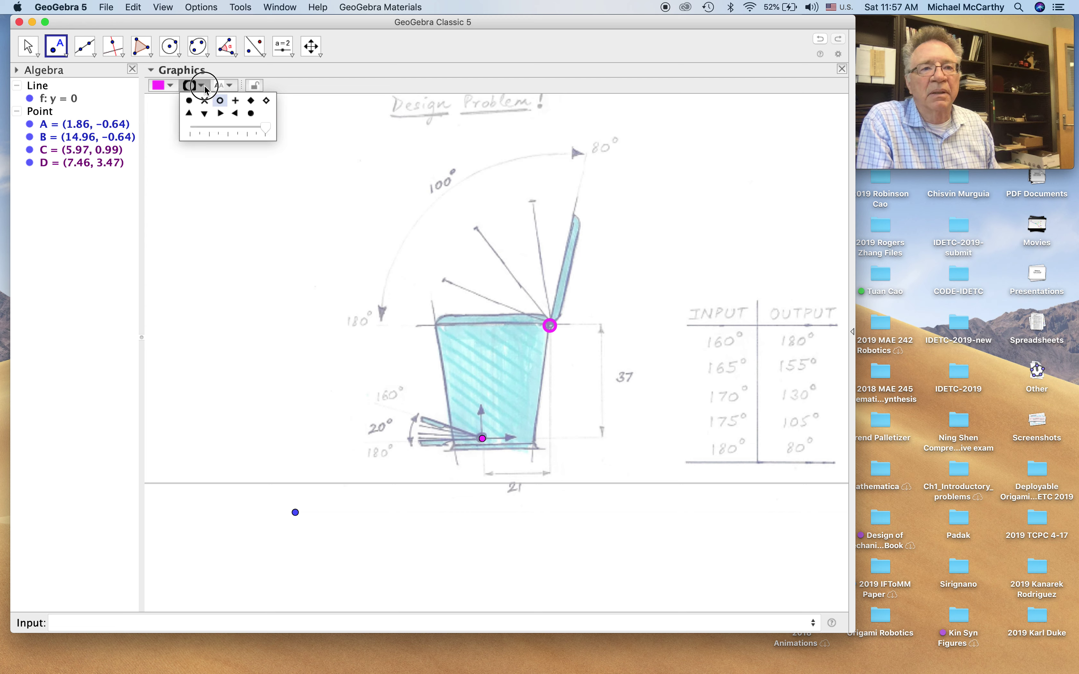
click(221, 102)
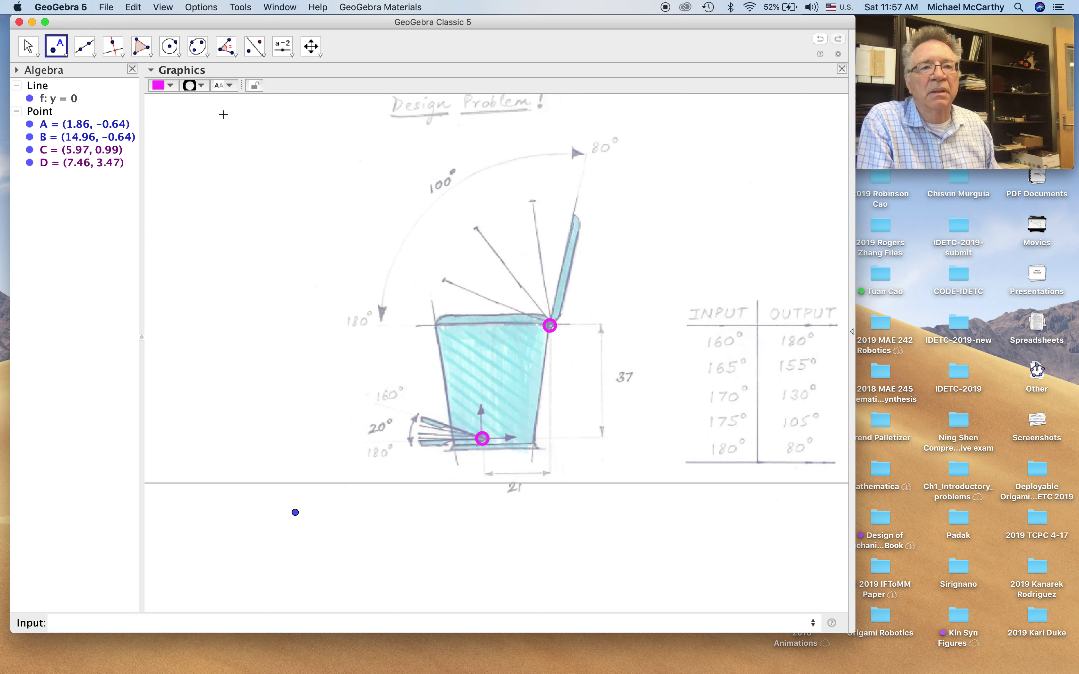
click(202, 87)
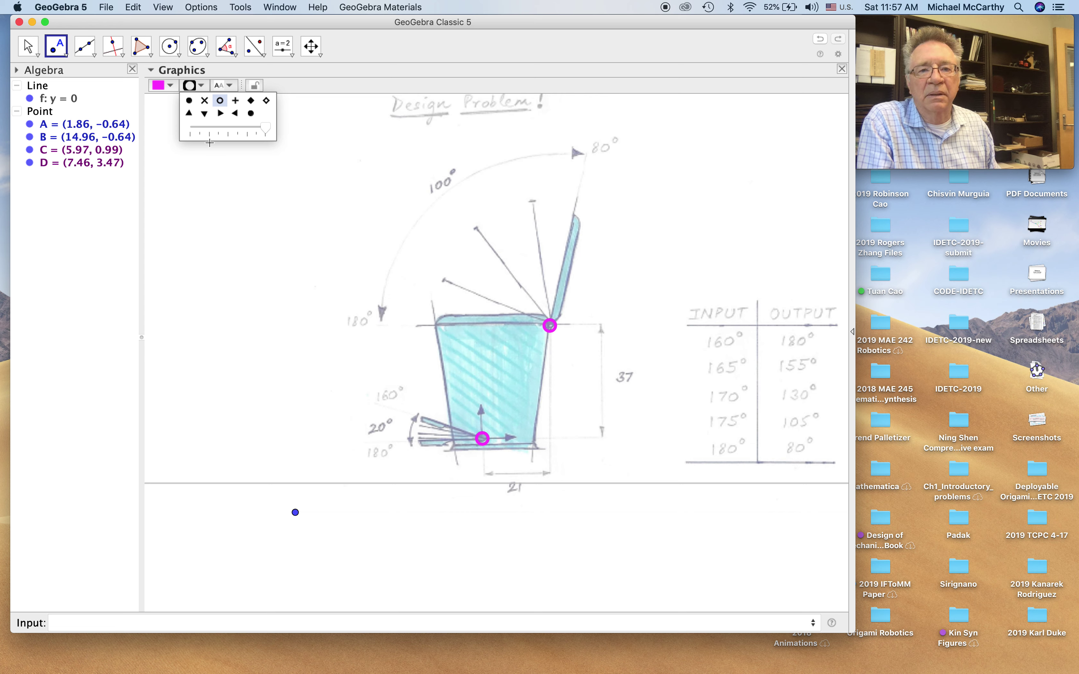
Step: Place a point at the outer end of the raised 160° pedal position, at about (4.66, 1.45)
click(27, 48)
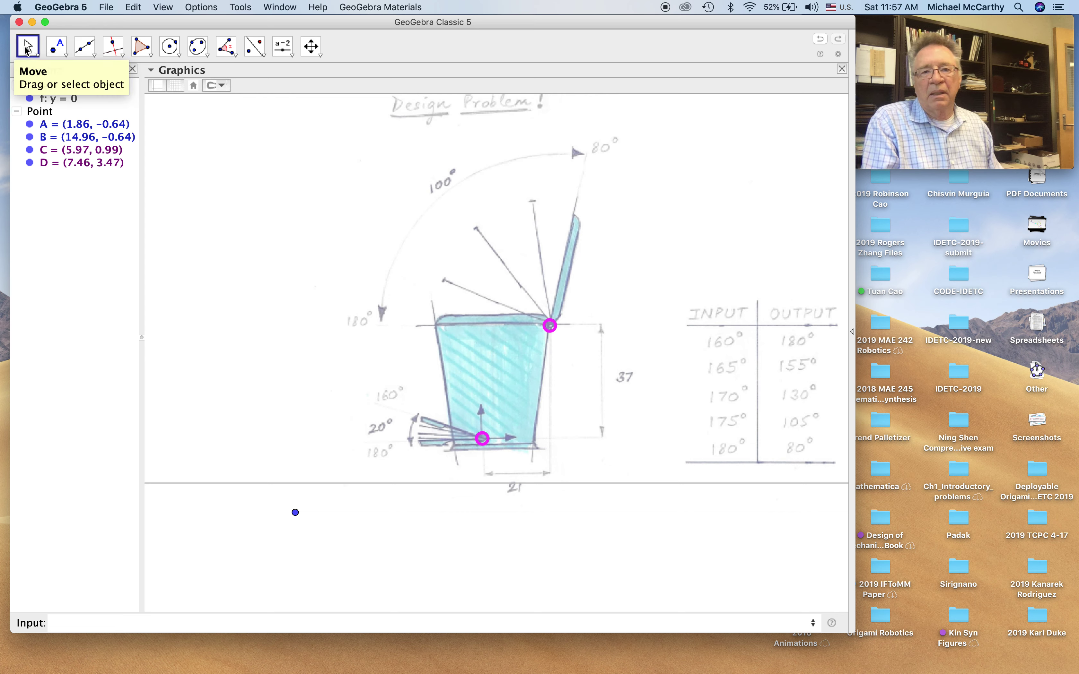
click(27, 48)
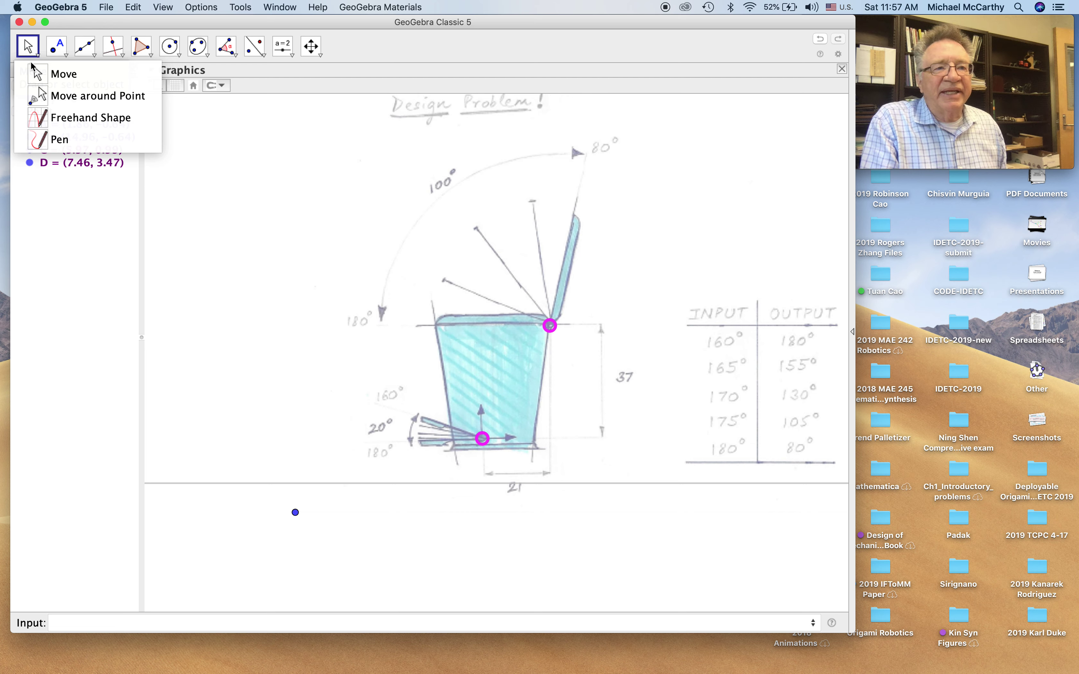
click(38, 74)
click(65, 58)
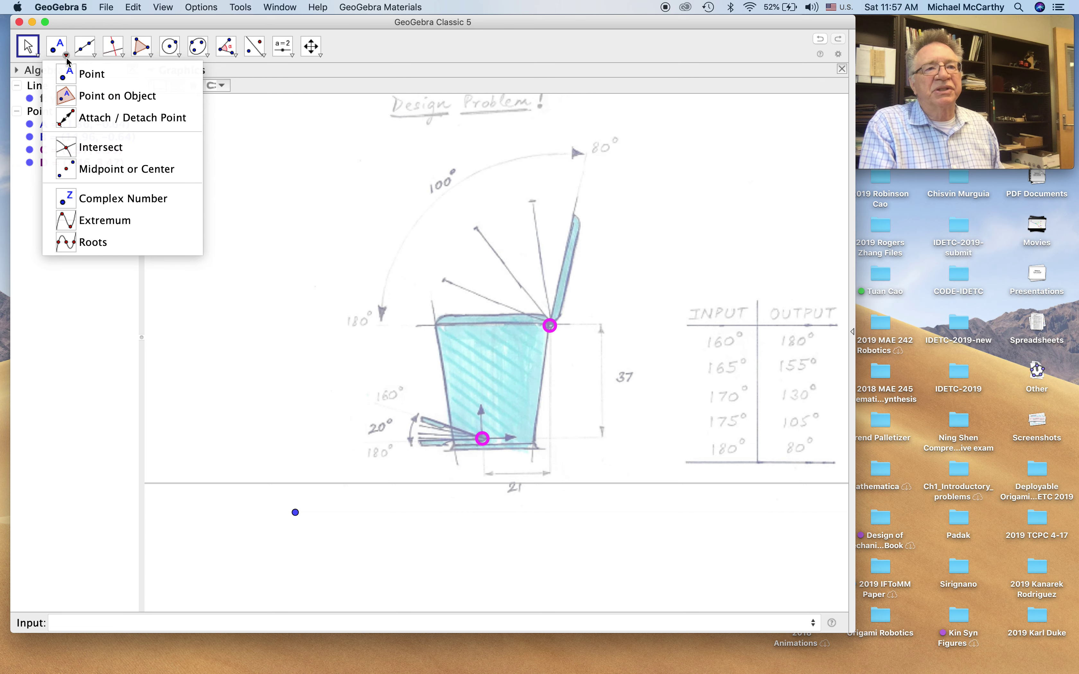
click(71, 73)
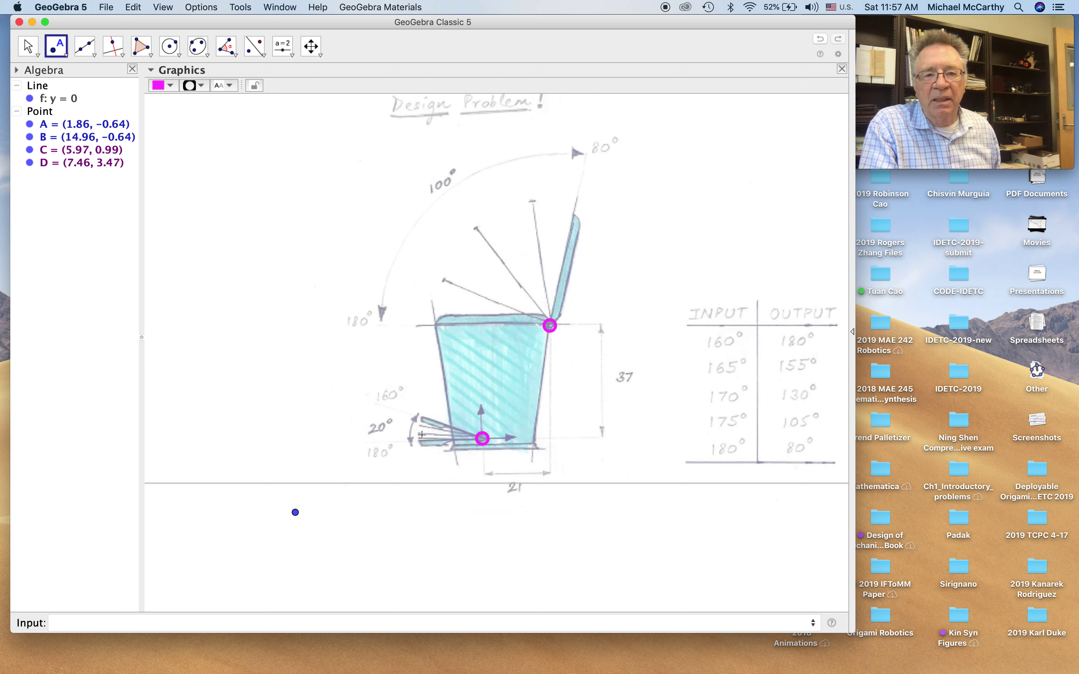
click(422, 418)
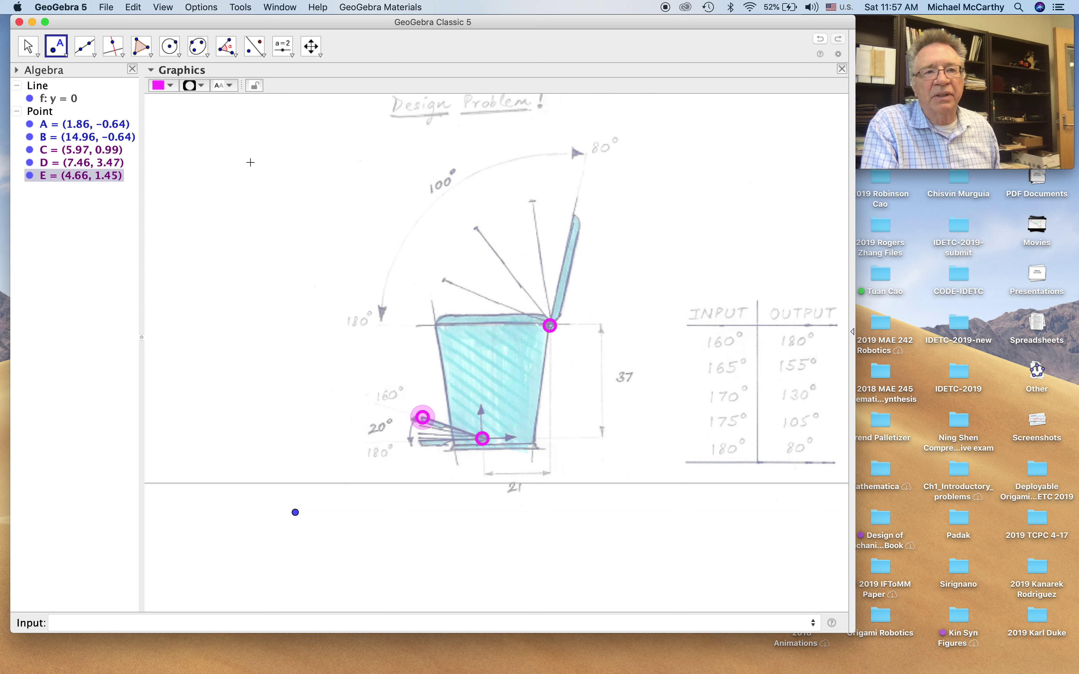
Step: Try to restyle the pedal end point as a medium-size filled dot while the Point tool is active
click(191, 84)
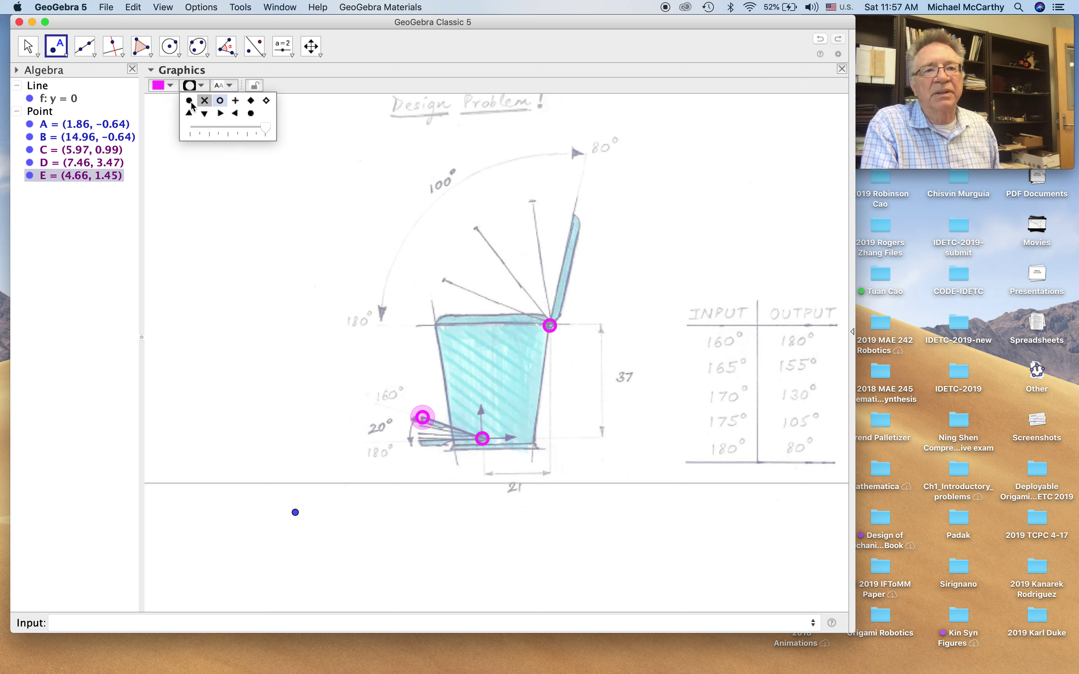
click(190, 101)
click(202, 87)
click(229, 134)
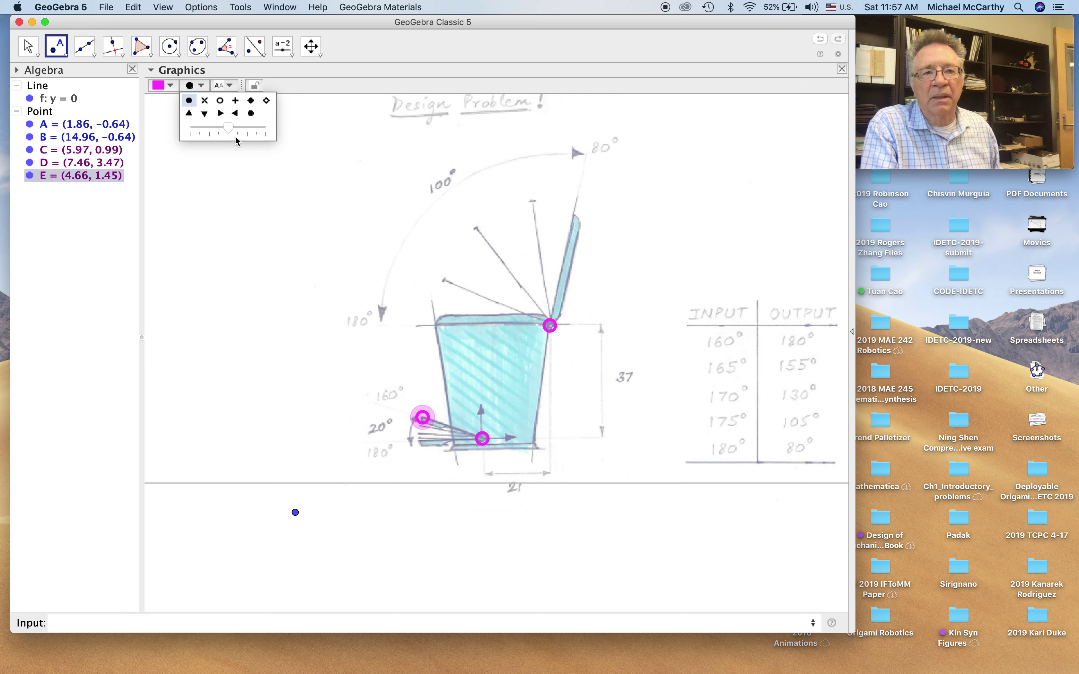
click(160, 87)
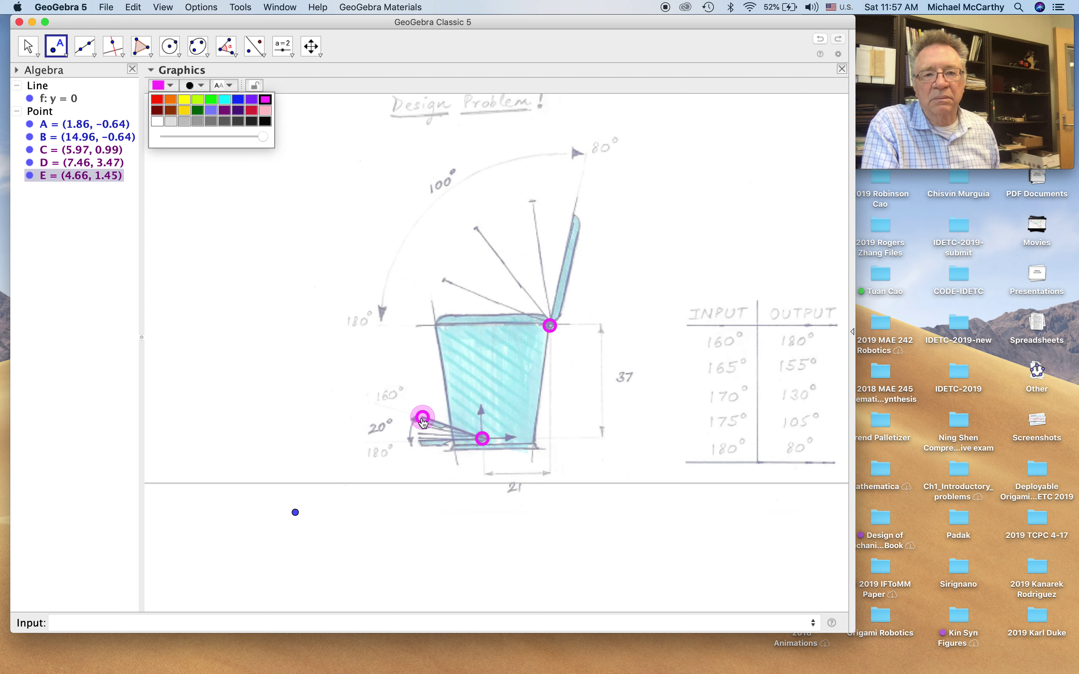
key(Escape)
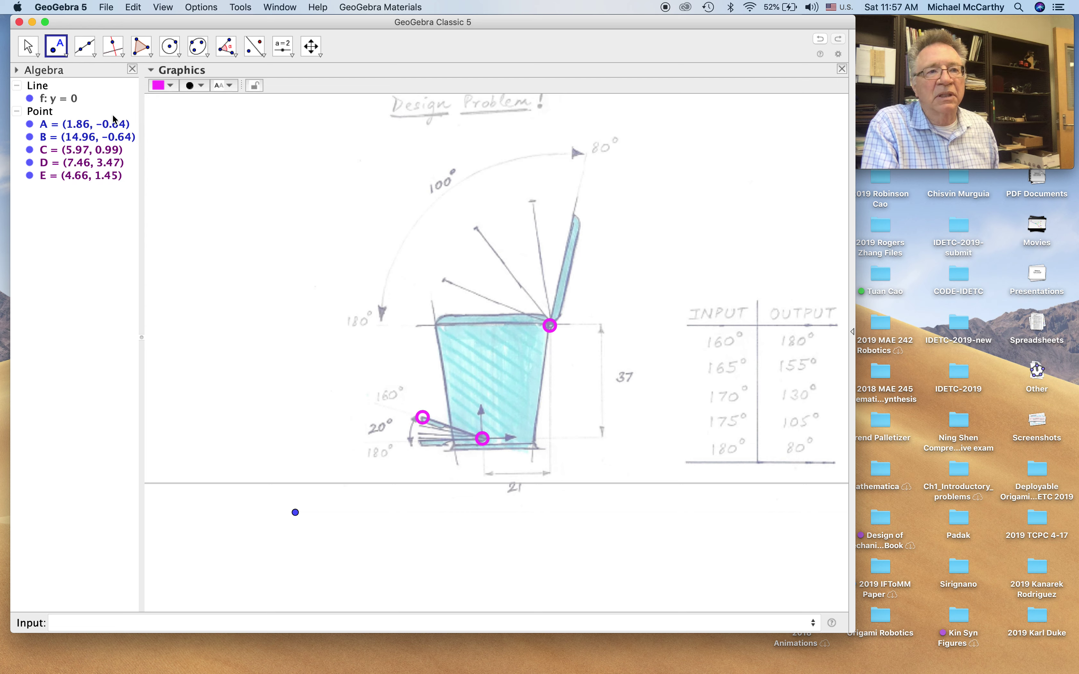
Step: Select the pedal end point and change it to a filled dot of medium size
click(27, 46)
click(422, 418)
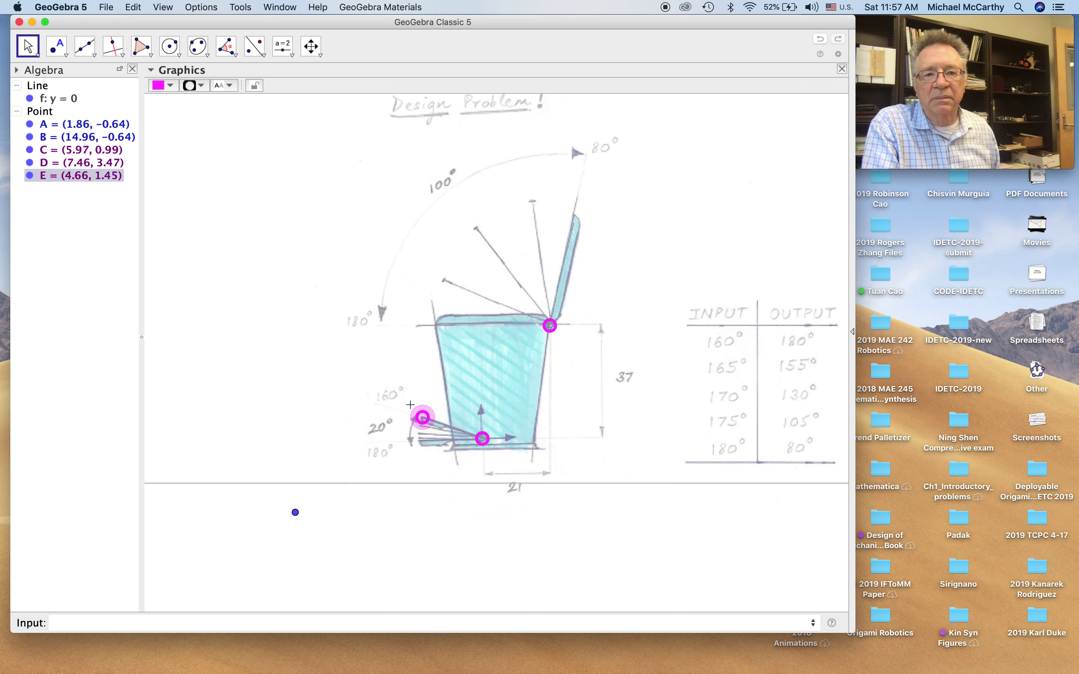
click(195, 85)
click(189, 101)
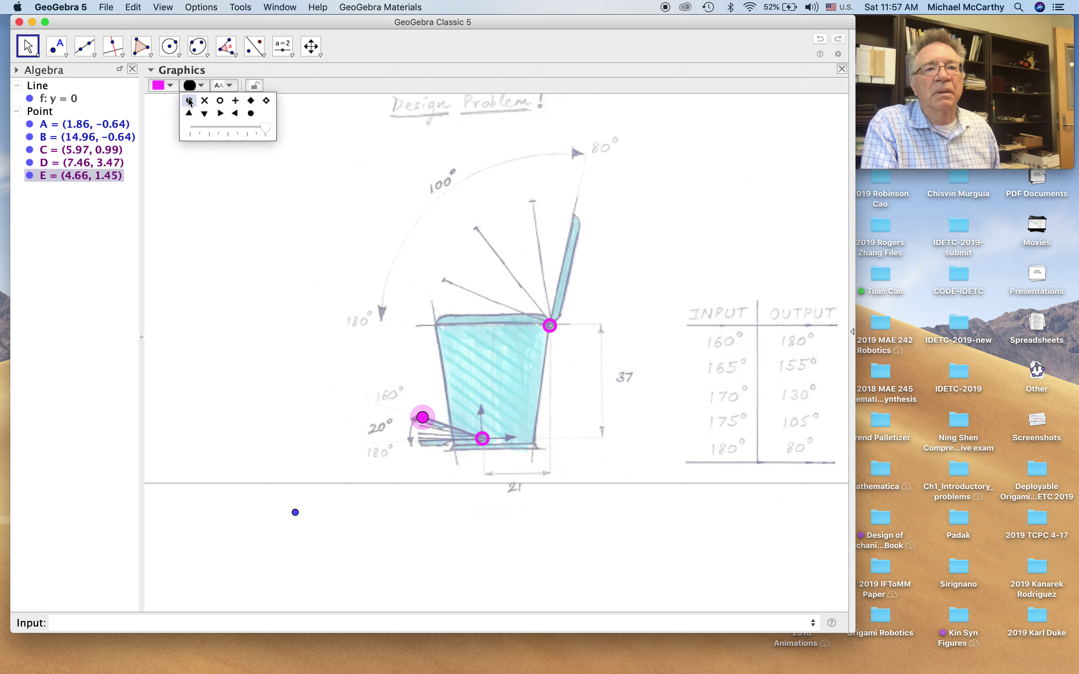
click(230, 132)
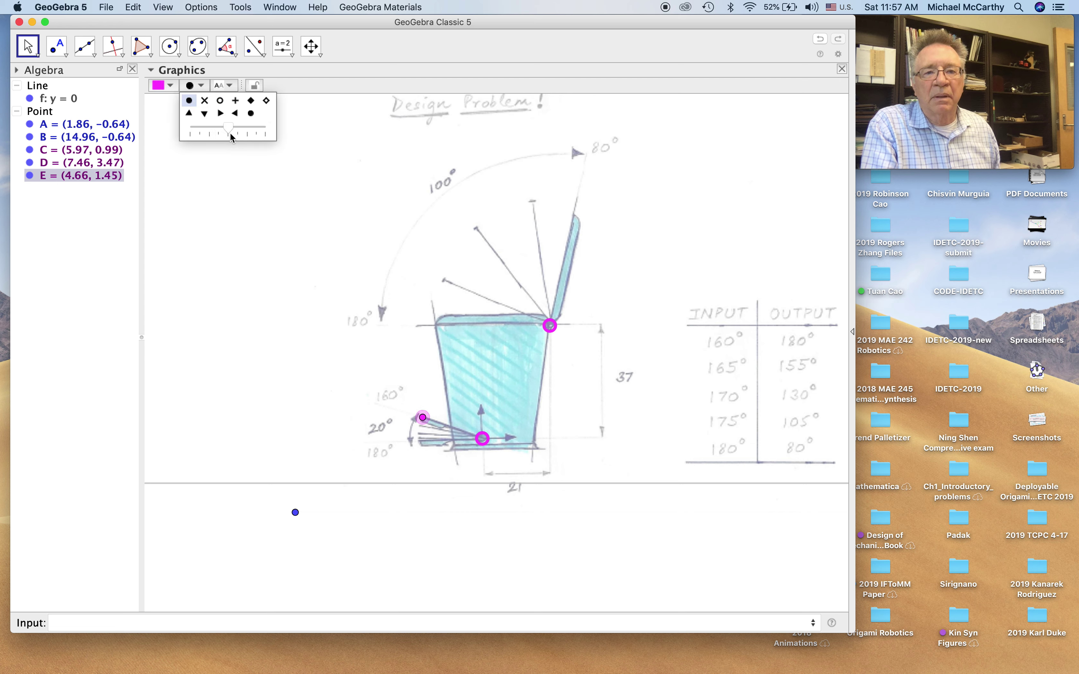
click(28, 47)
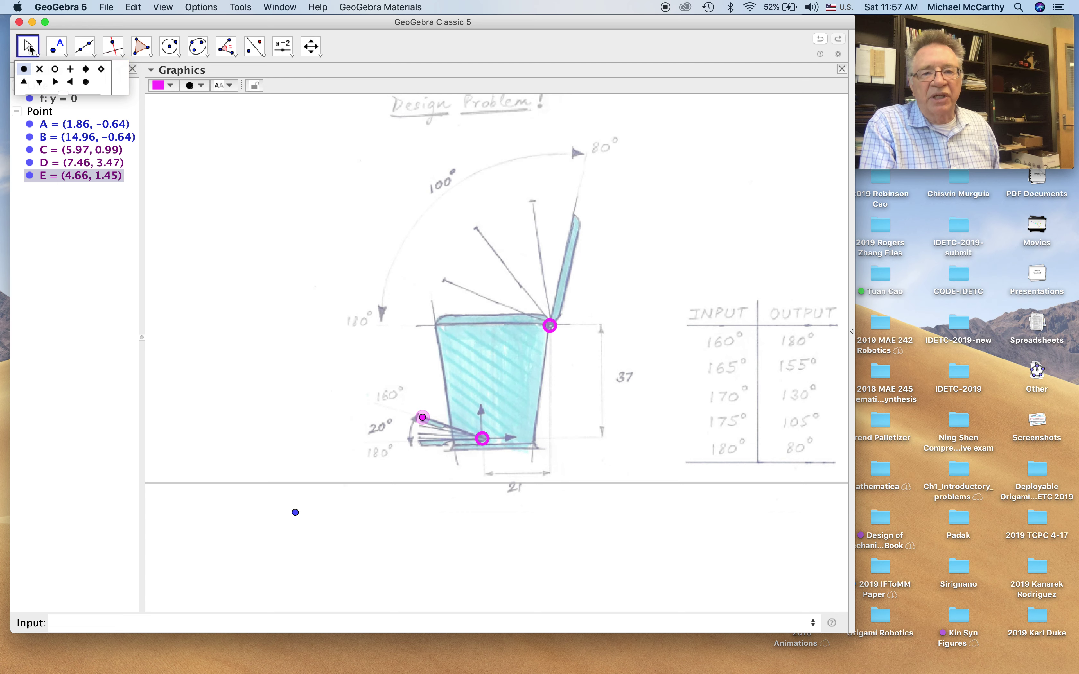
Step: Draw a segment from the pedal pivot to the pedal end point and color it dark green
click(90, 50)
click(94, 98)
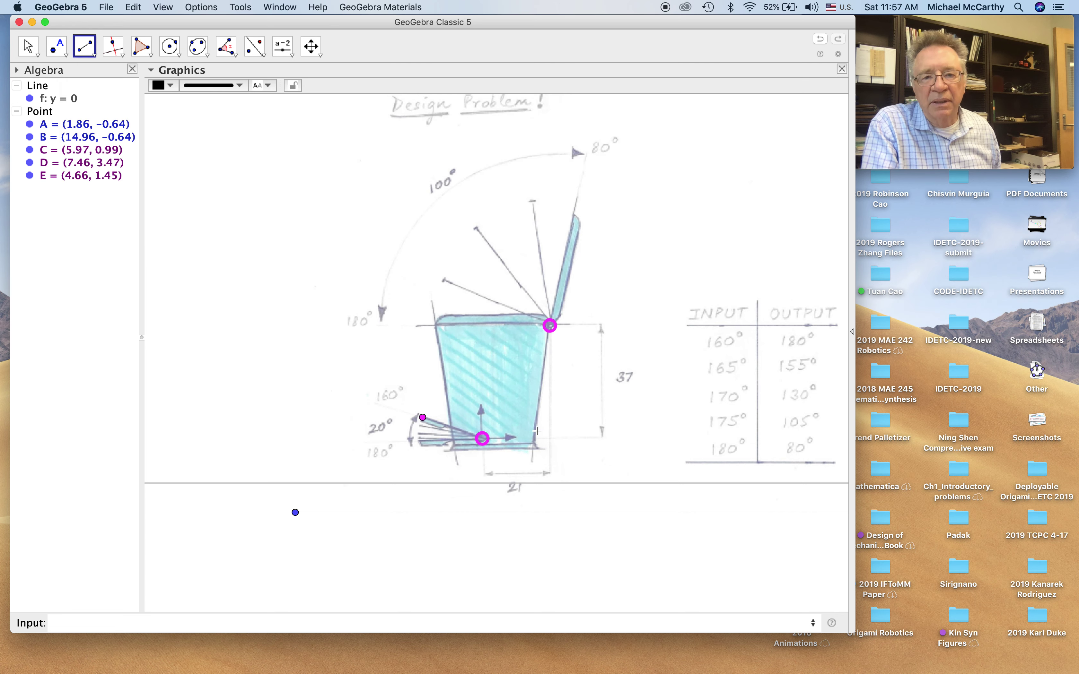
click(482, 439)
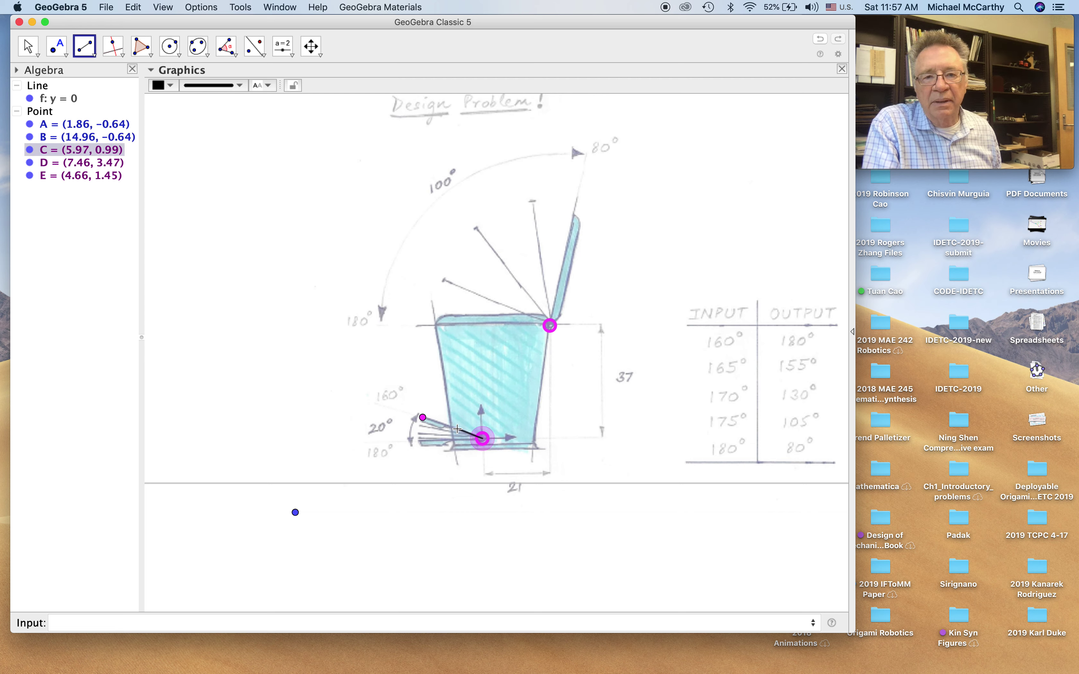
click(423, 419)
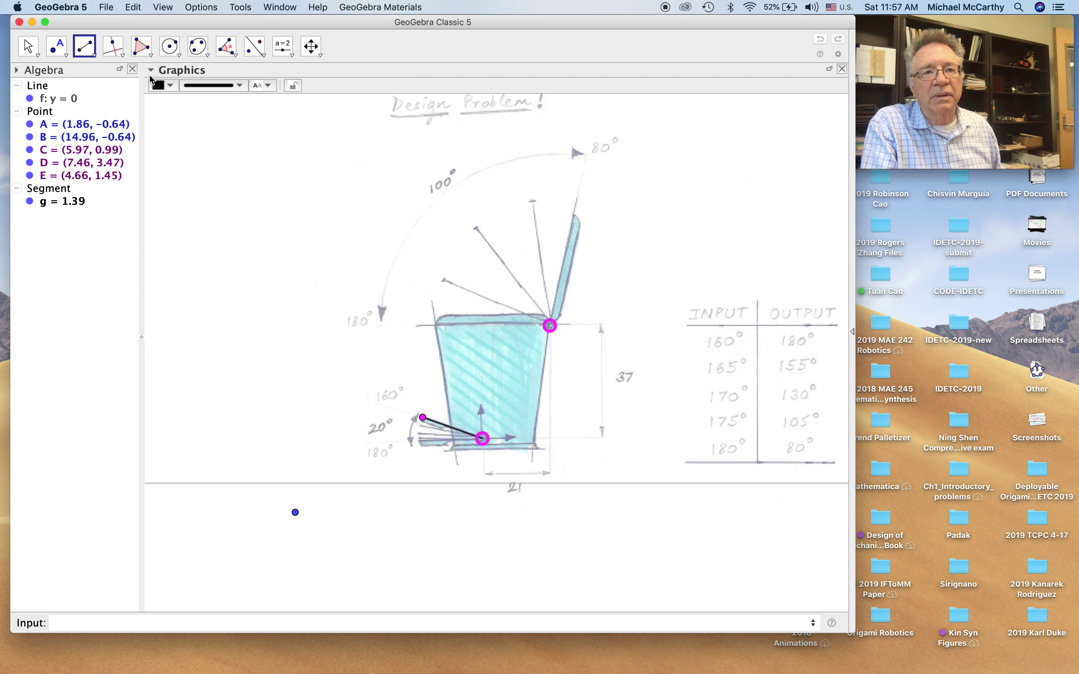
click(162, 86)
click(200, 114)
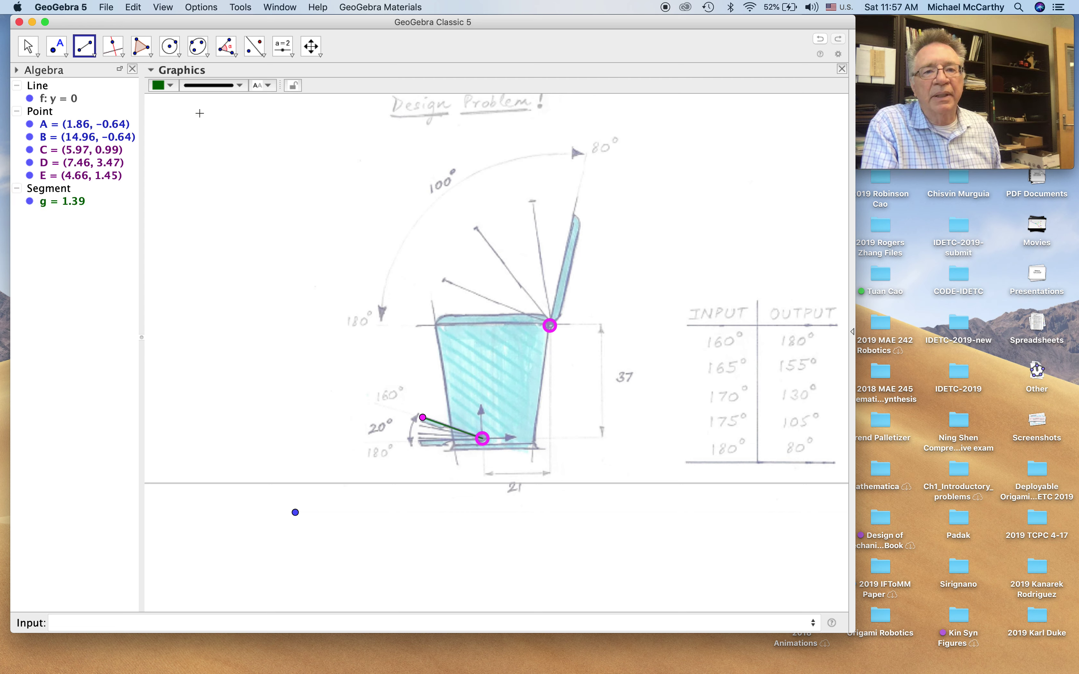
Step: Place a point at the free end of the closed lid's 180° position, at about (4.97, 3.46)
click(28, 46)
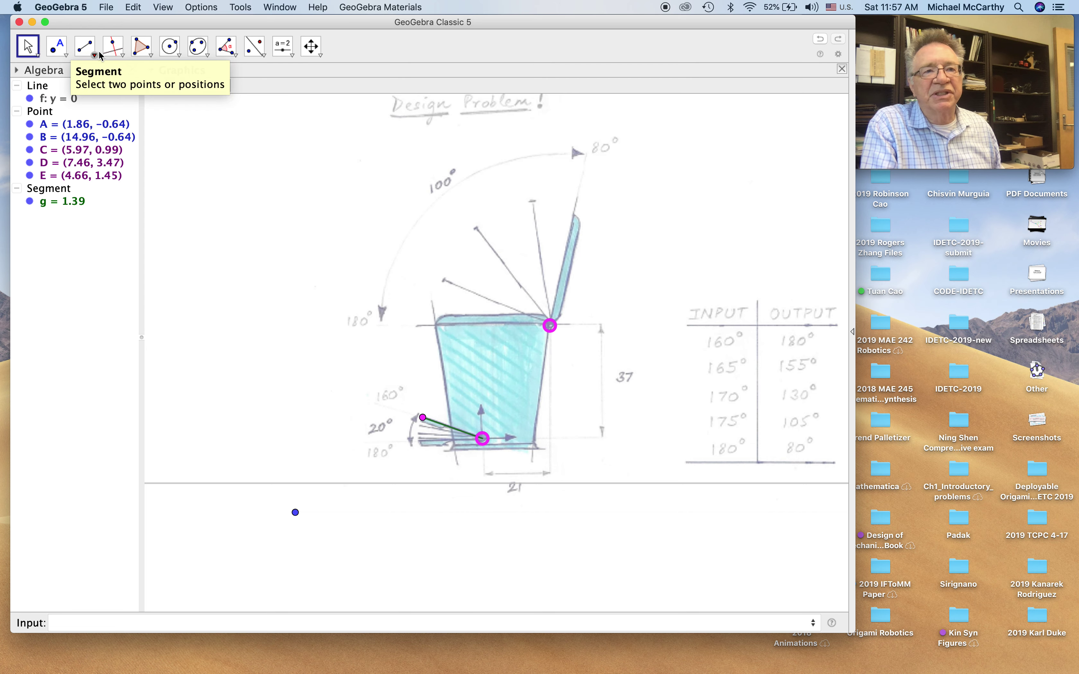
click(57, 47)
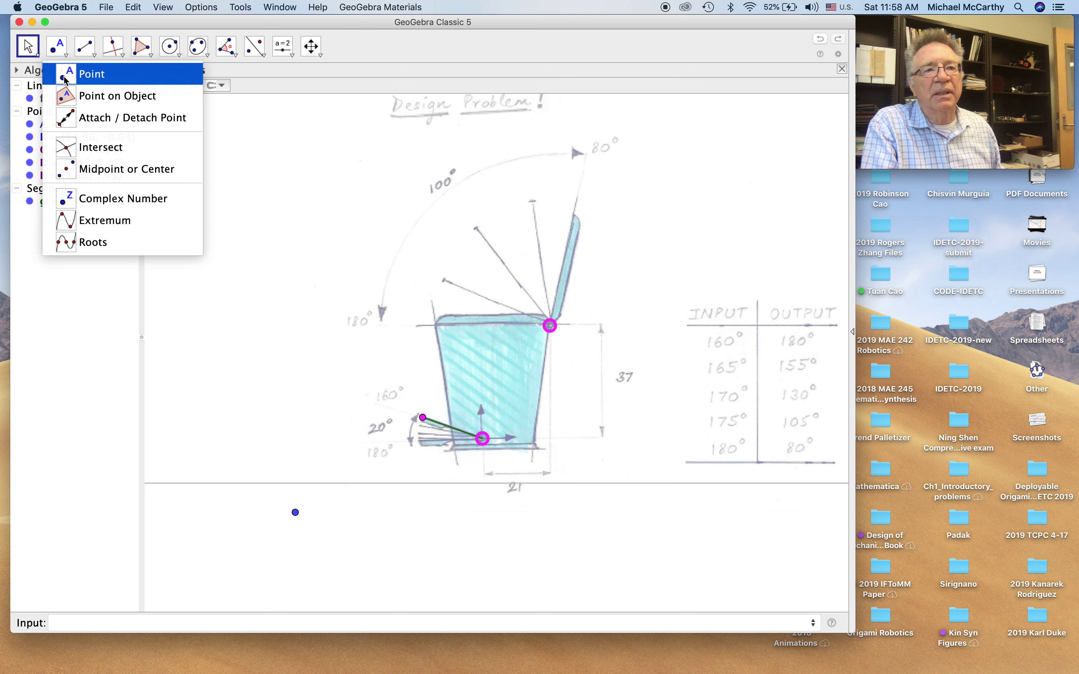
click(67, 75)
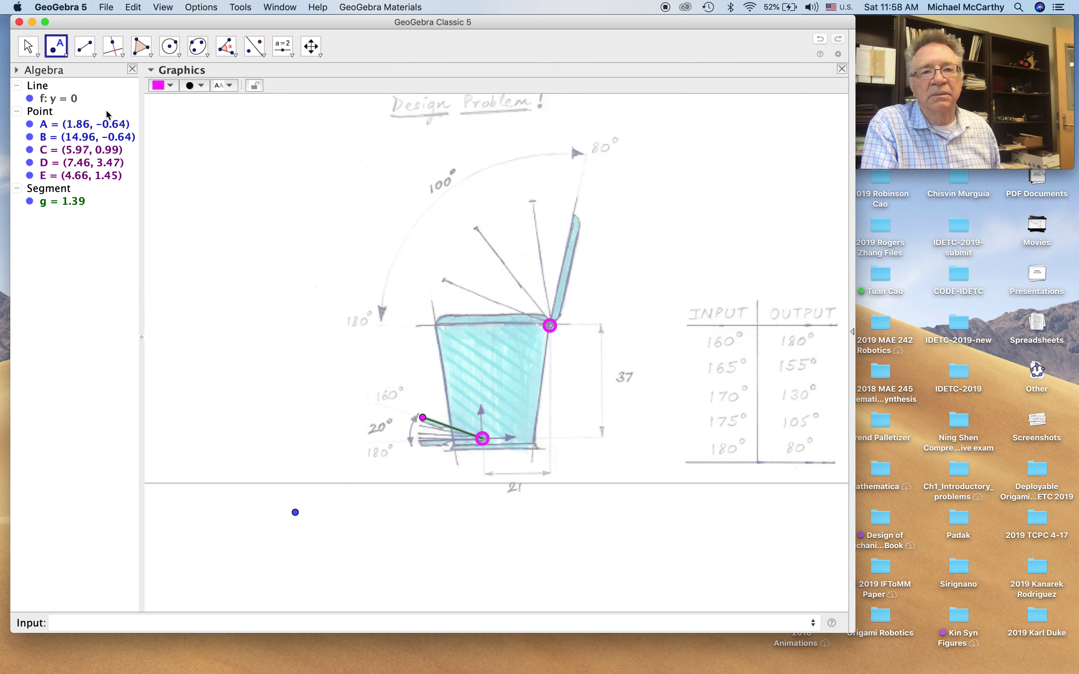
click(436, 326)
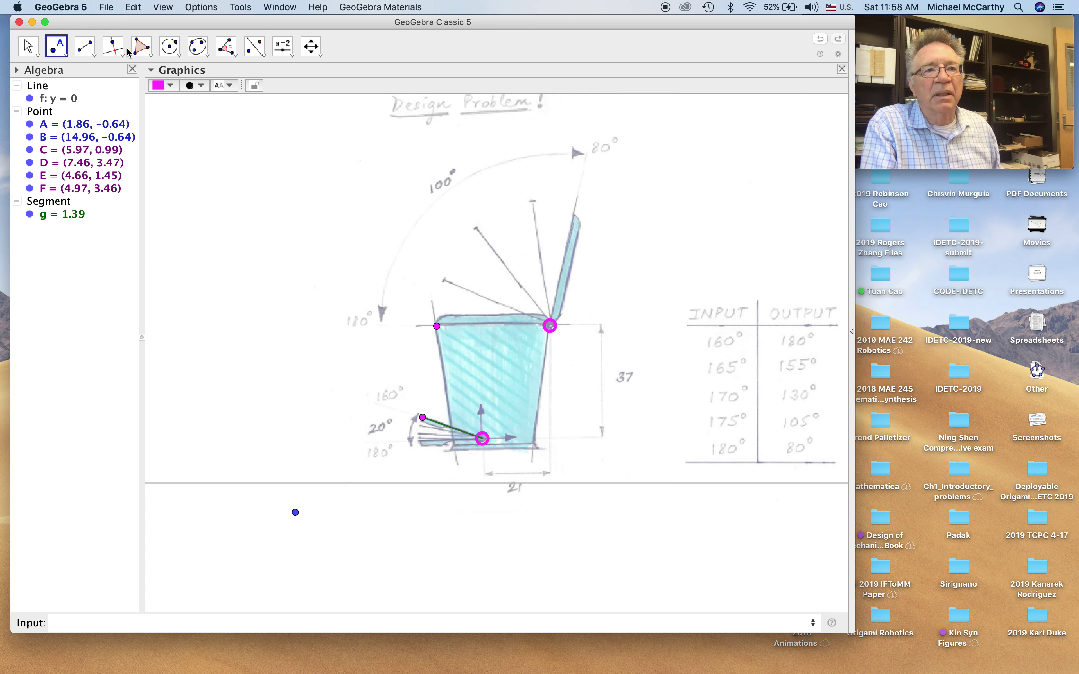
Step: Draw a dark green segment from the lid pivot to the closed lid's end point and make its line much thicker
click(85, 46)
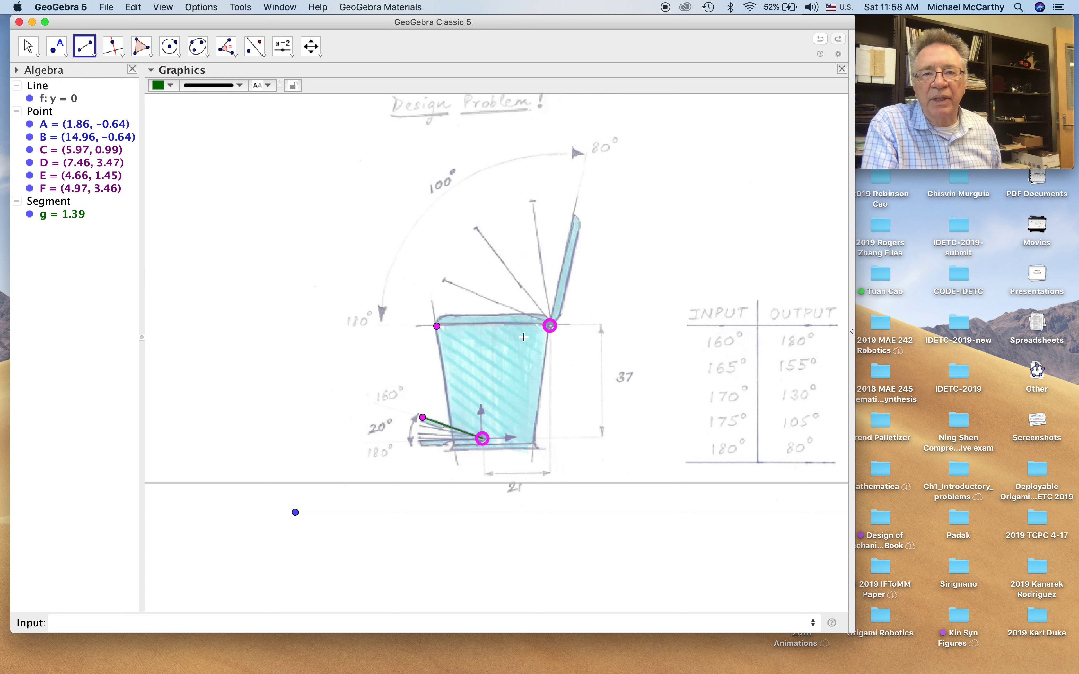
click(549, 325)
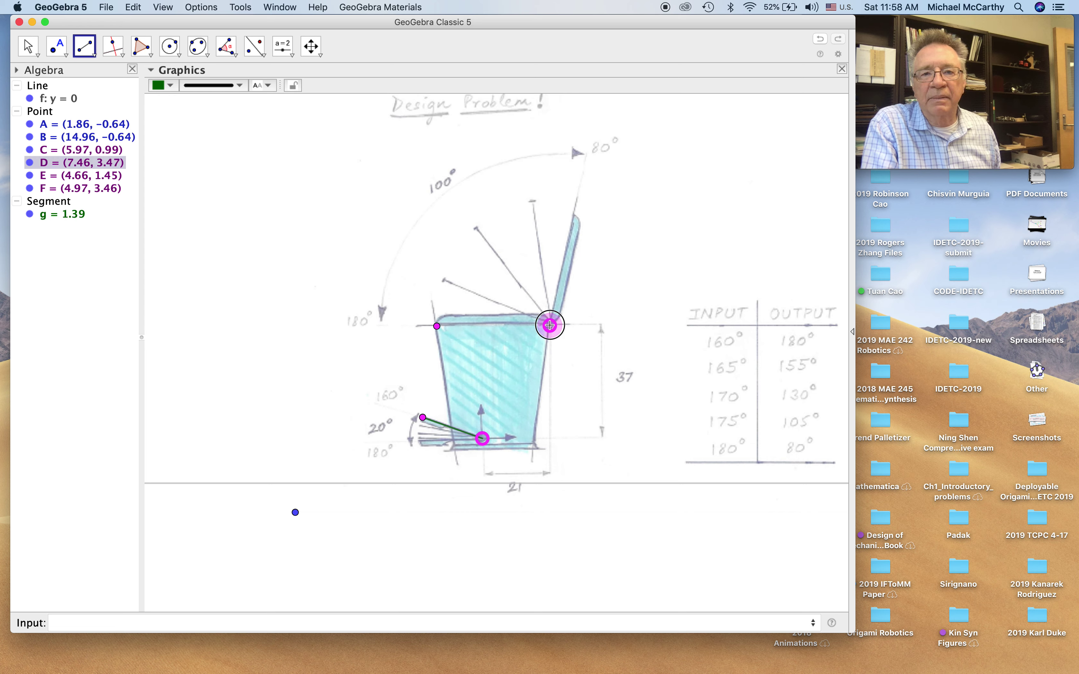
click(437, 326)
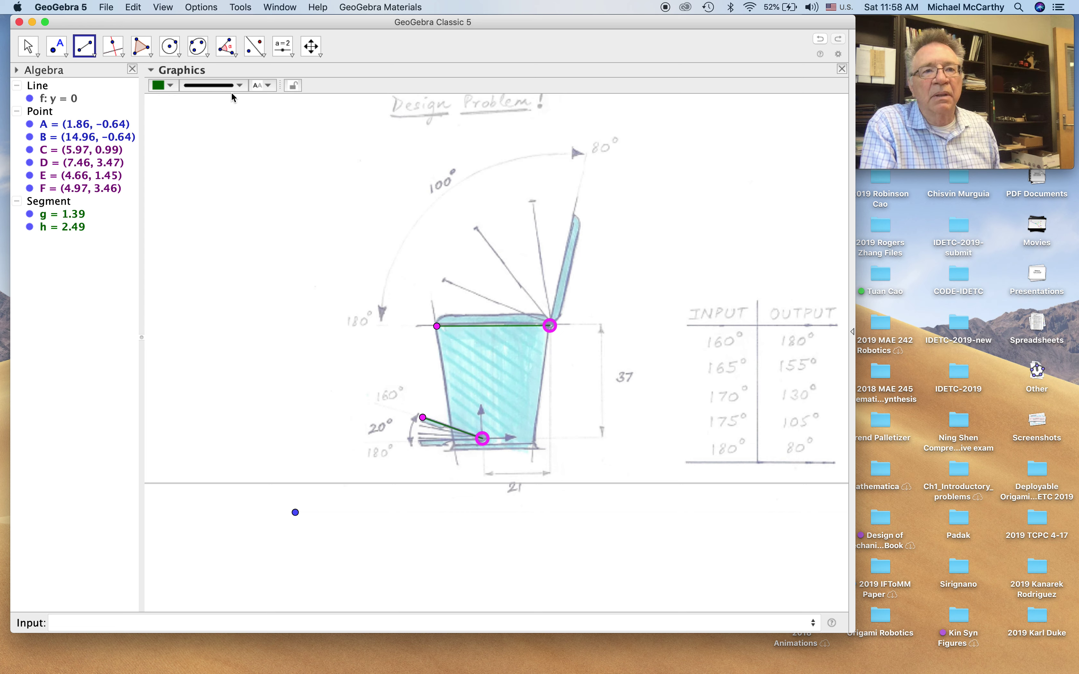
click(239, 86)
click(229, 180)
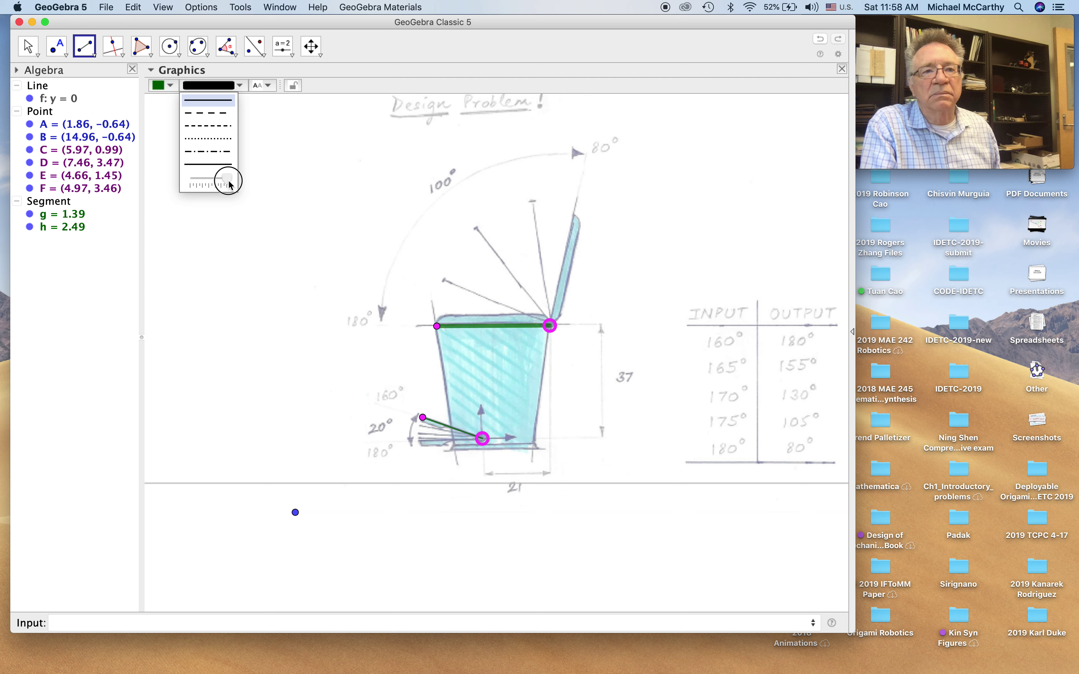
Step: Thicken the raised pedal segment to match the lid segment's line weight, keeping it dark green
click(28, 46)
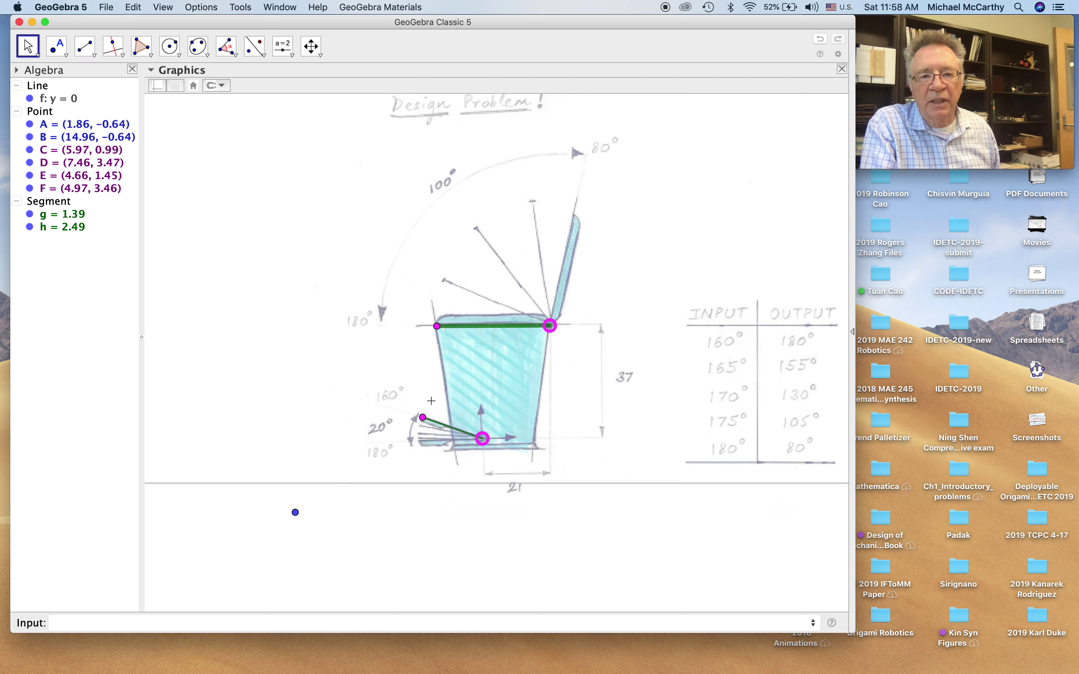
click(441, 428)
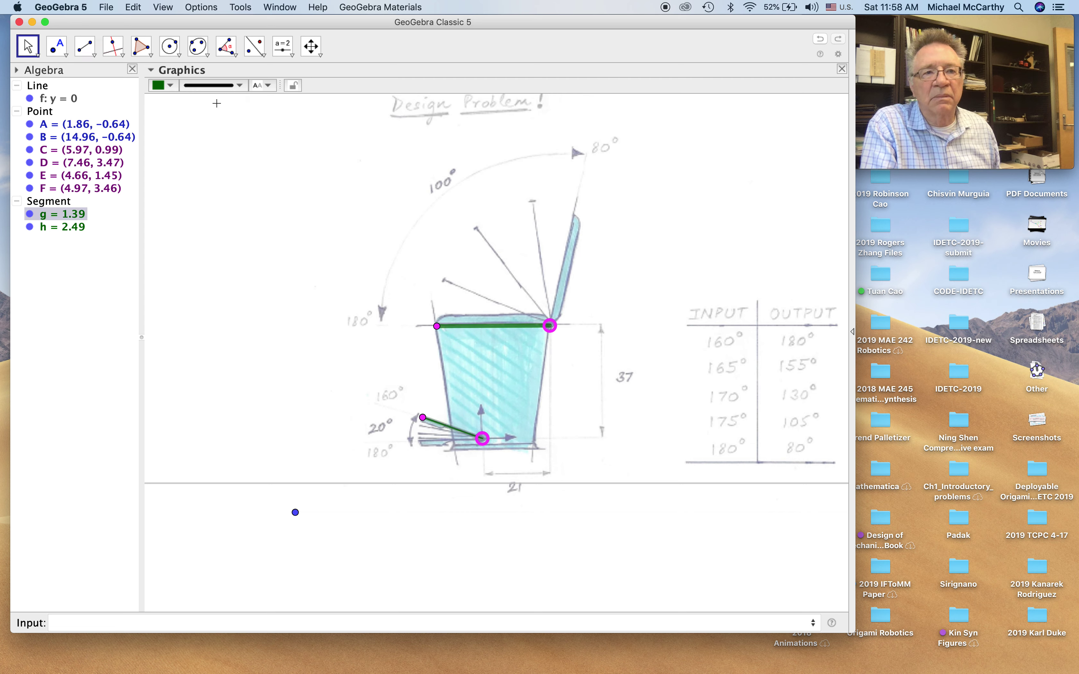
click(166, 89)
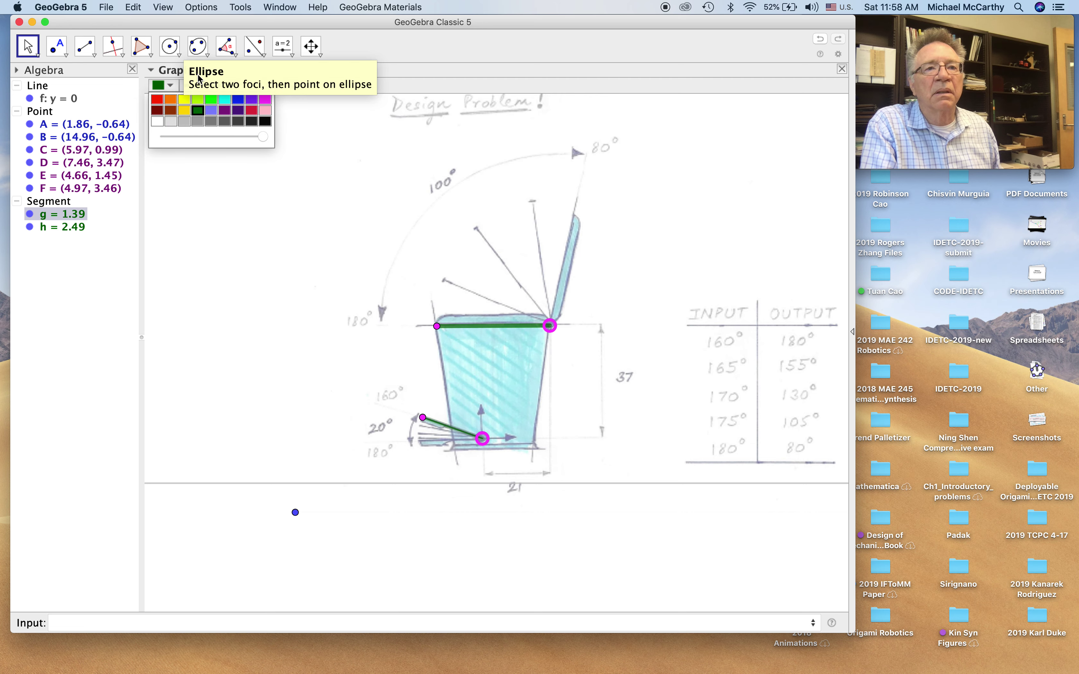
click(163, 85)
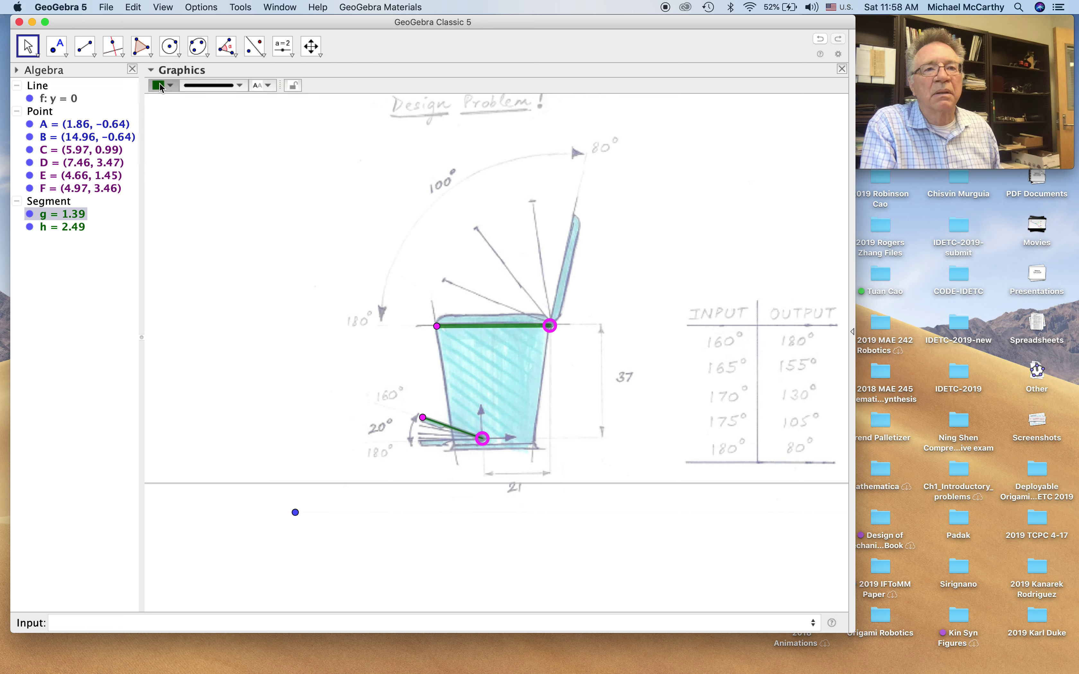
click(241, 86)
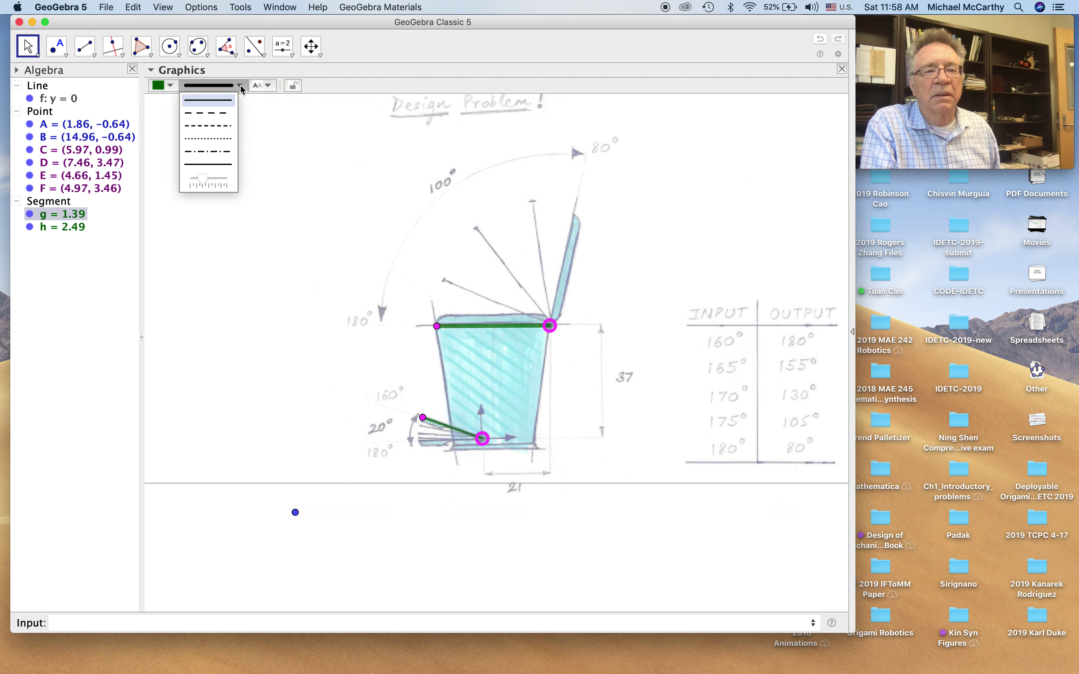
click(227, 181)
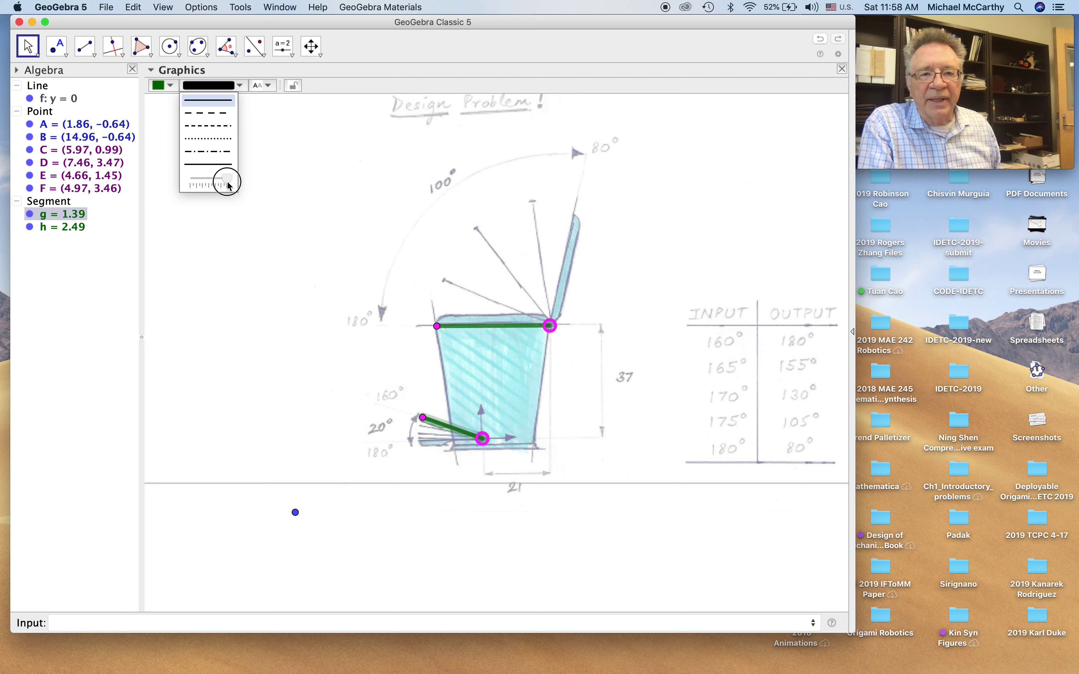
click(38, 50)
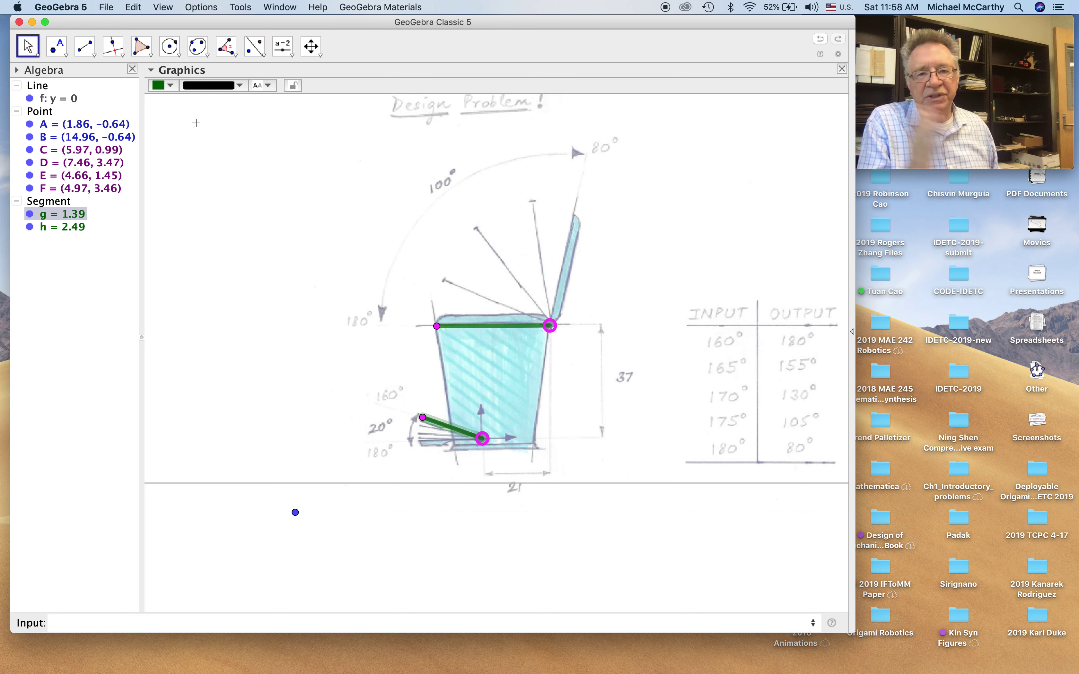
Step: Draw a Compass circle centered on the pedal pivot with the raised pedal link's length as radius, and color it golden yellow
click(171, 53)
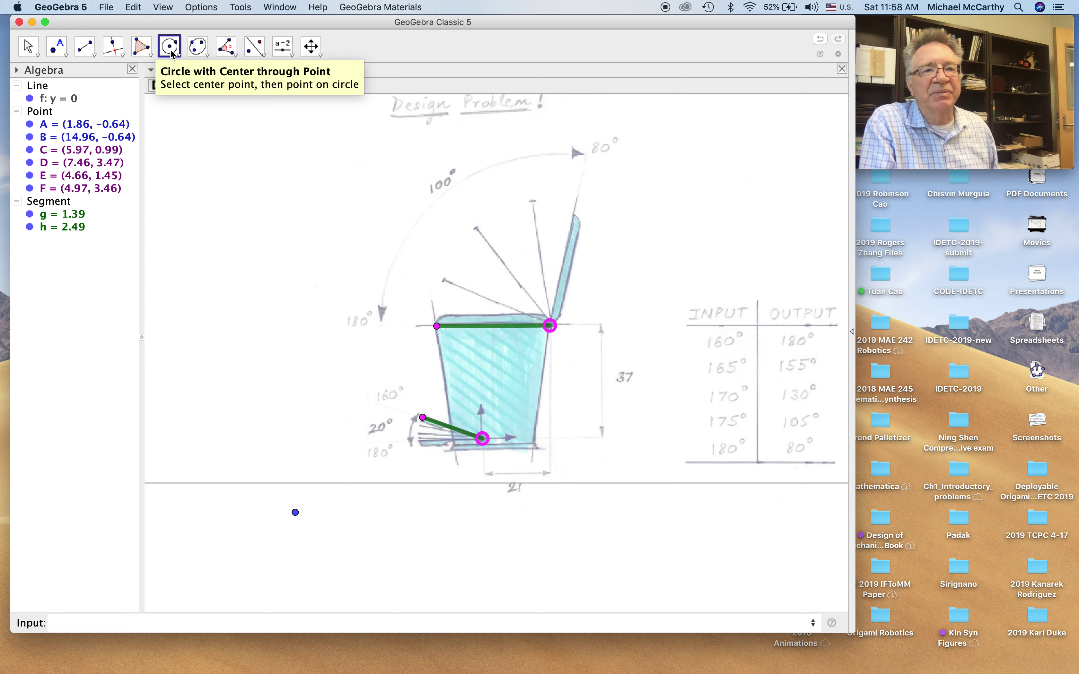
click(172, 53)
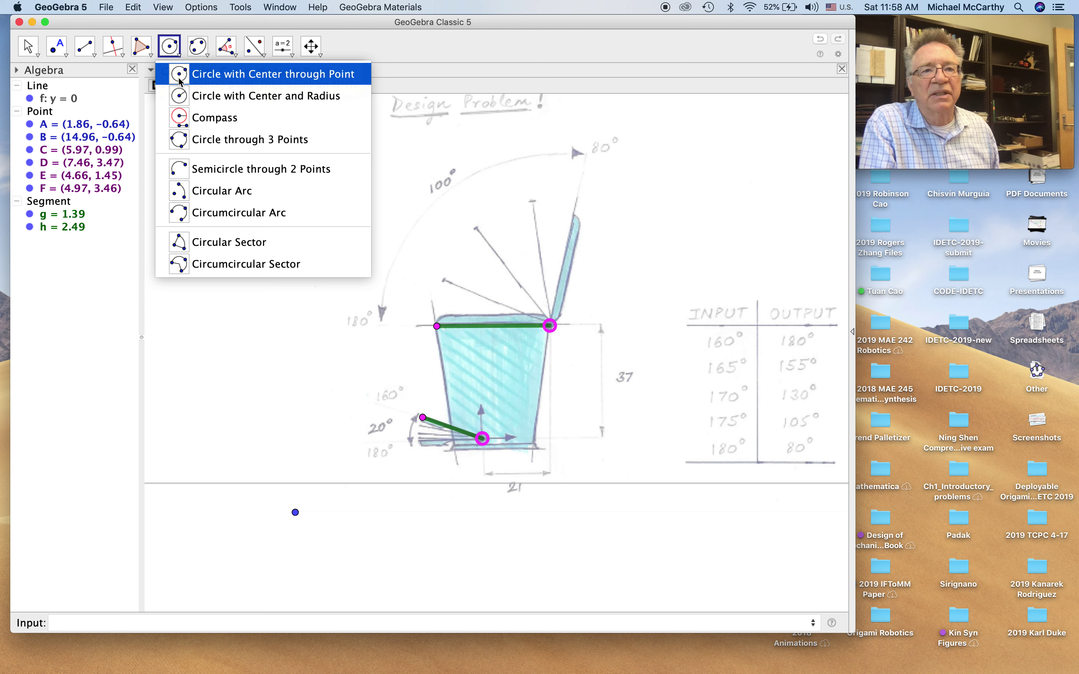
click(180, 117)
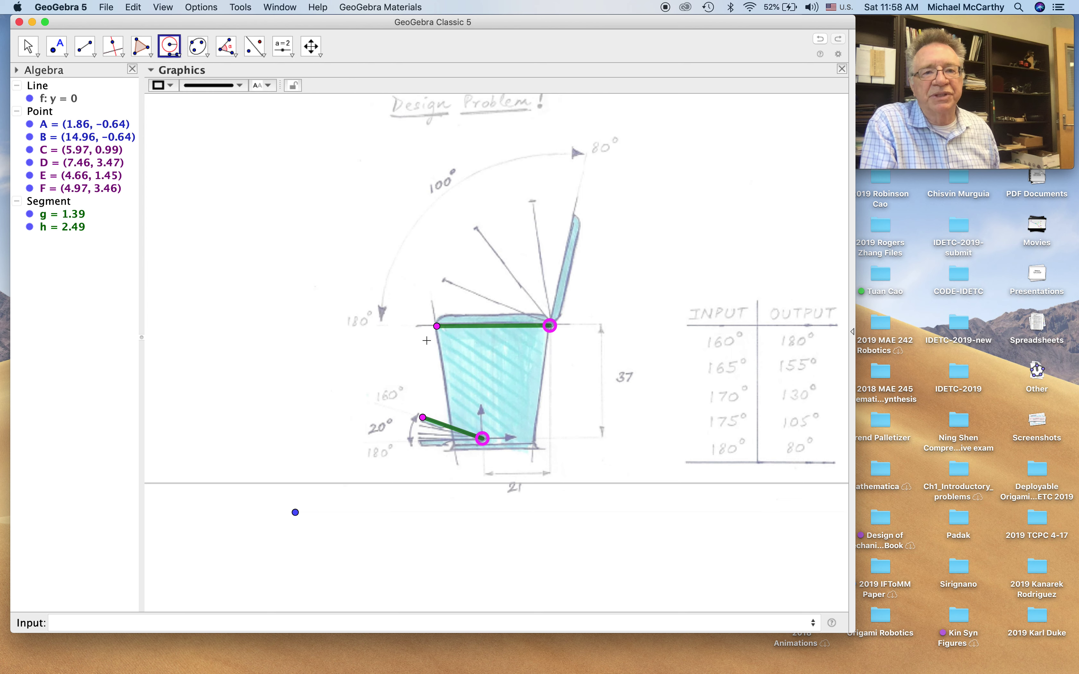
click(482, 439)
click(422, 418)
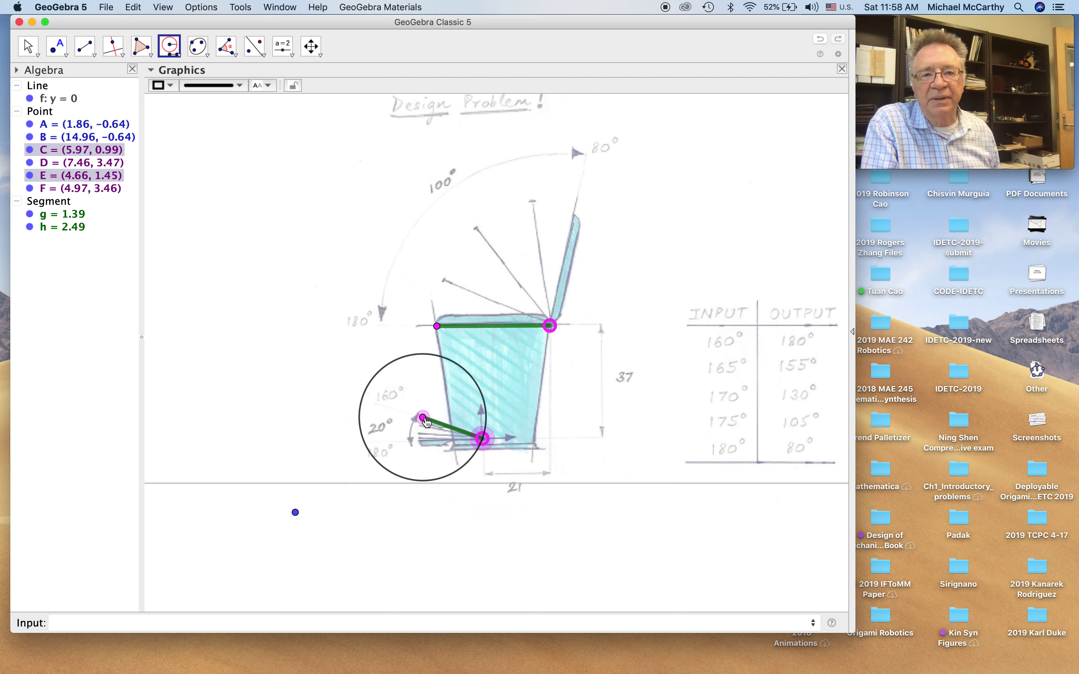
click(482, 440)
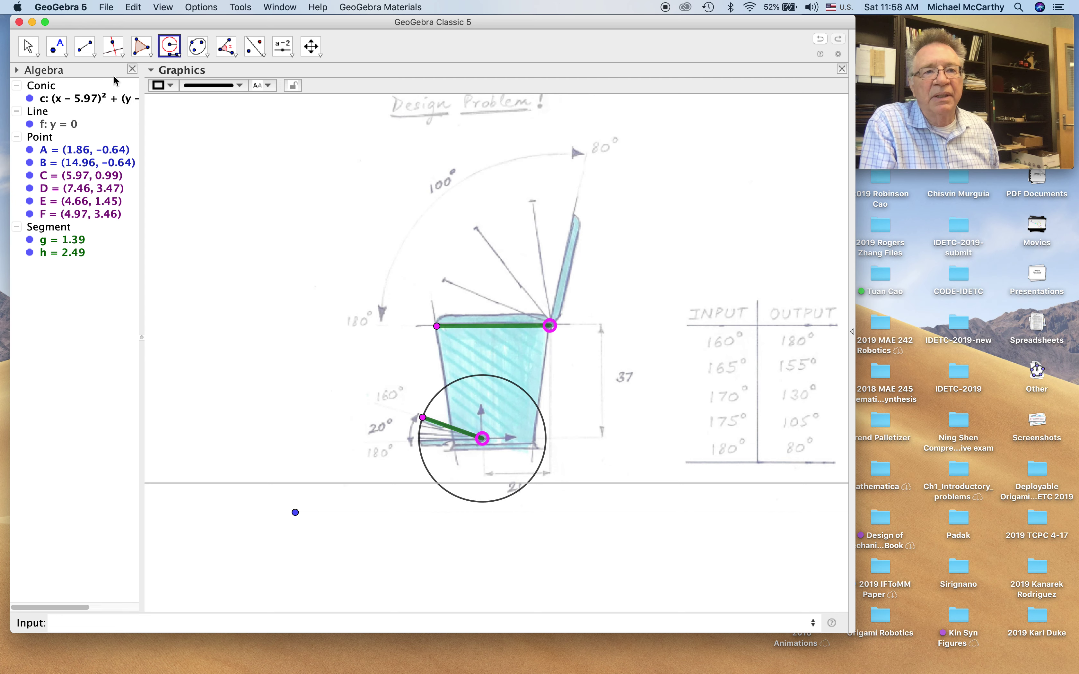
click(171, 85)
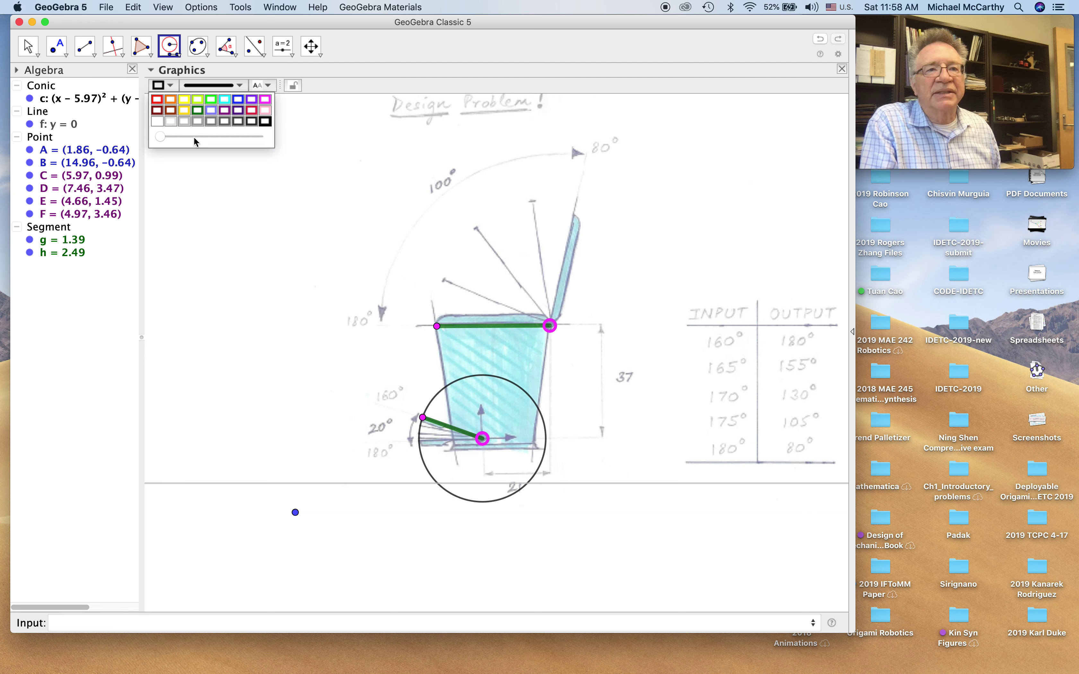
click(184, 112)
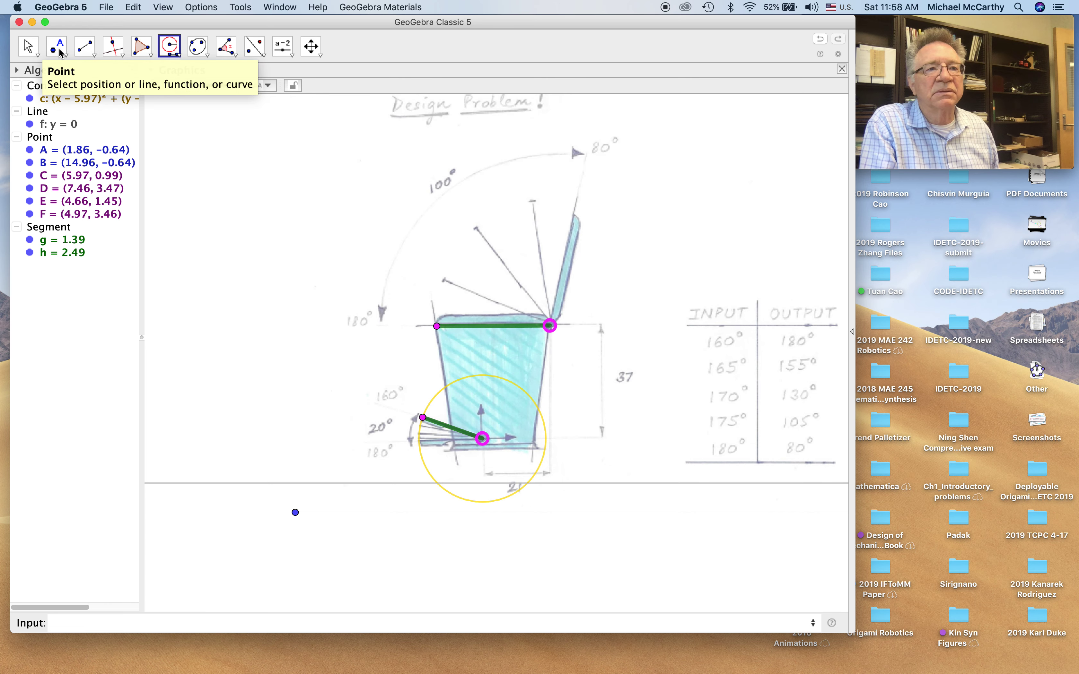
Step: Place a Point on Object on the circle at the lowered 180° pedal position, about (4.58, 0.87), and color it magenta
click(61, 53)
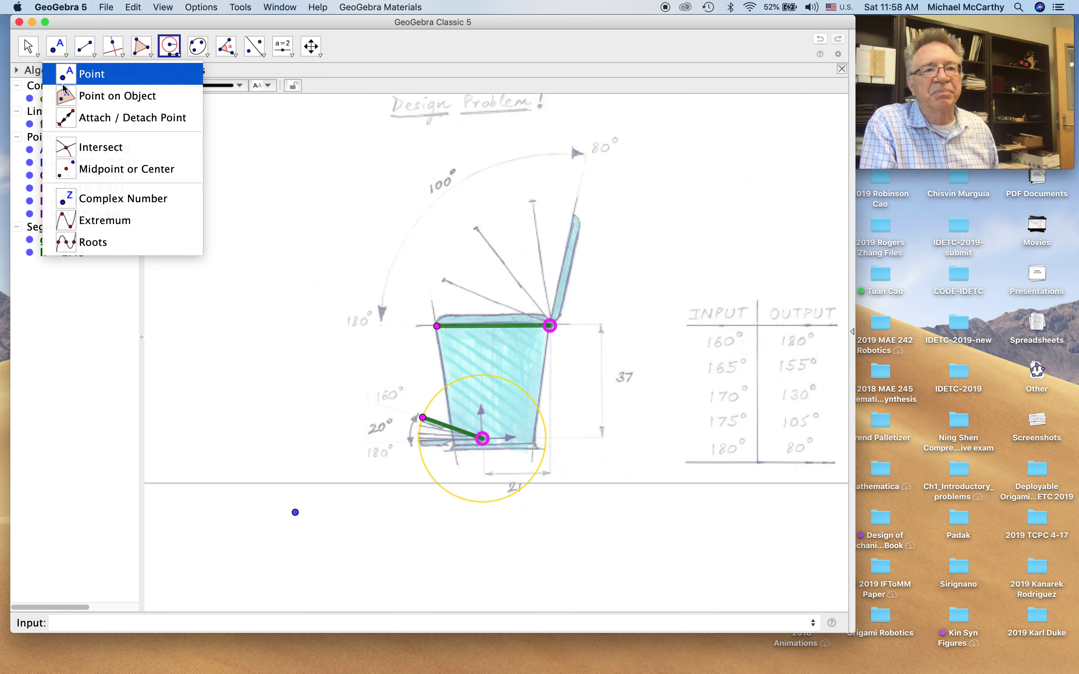
click(66, 96)
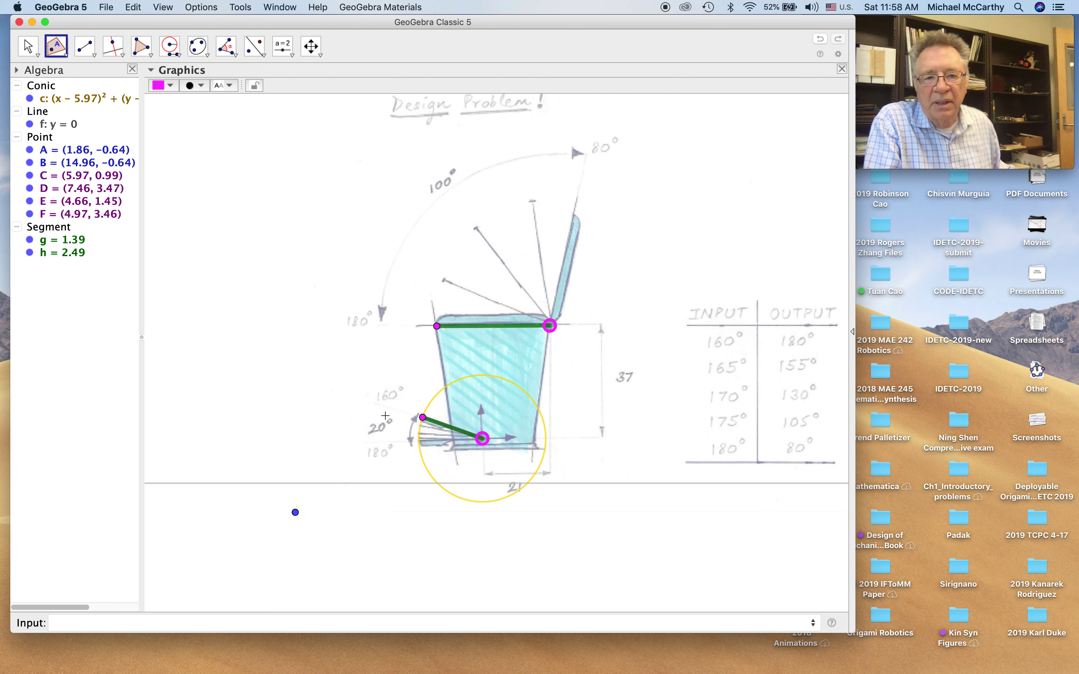
click(419, 445)
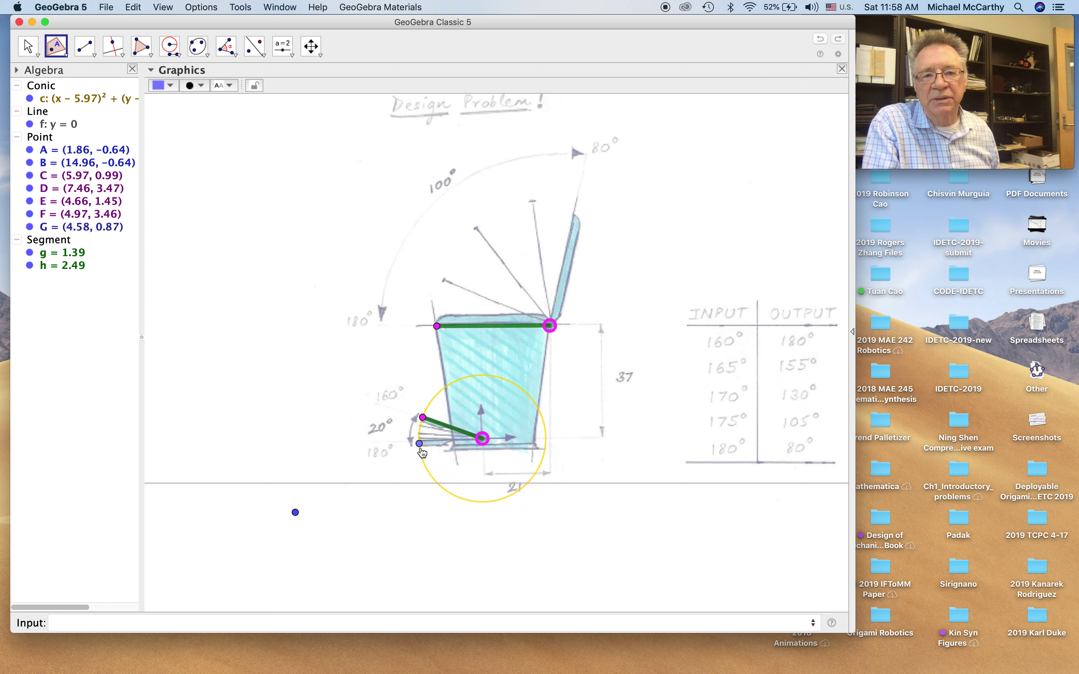
click(170, 87)
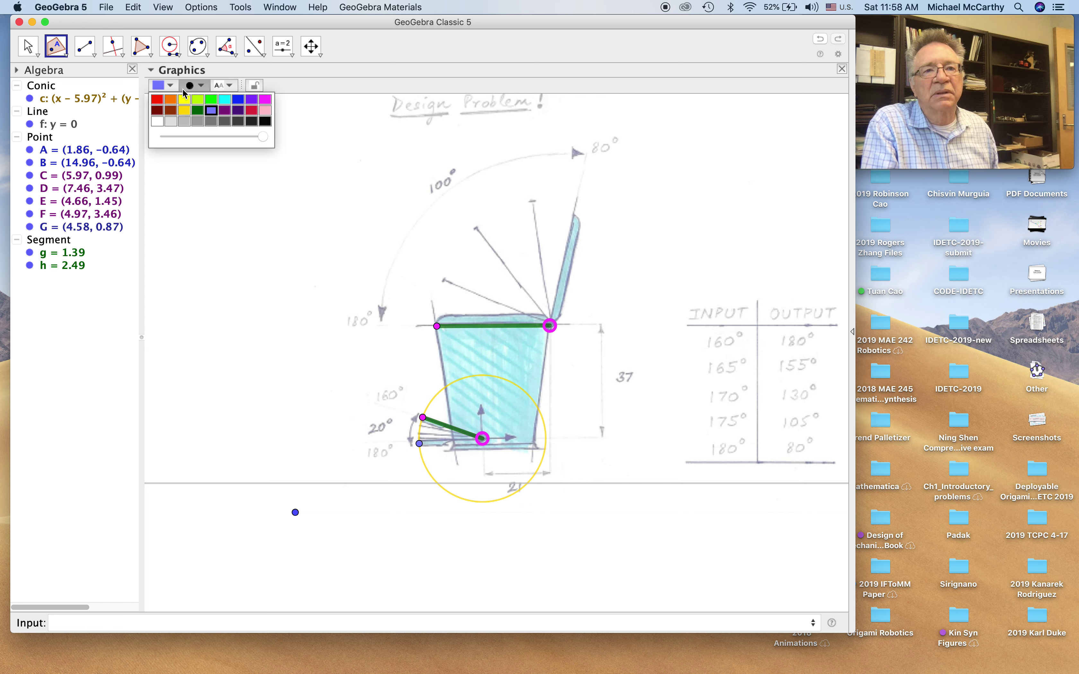
click(257, 103)
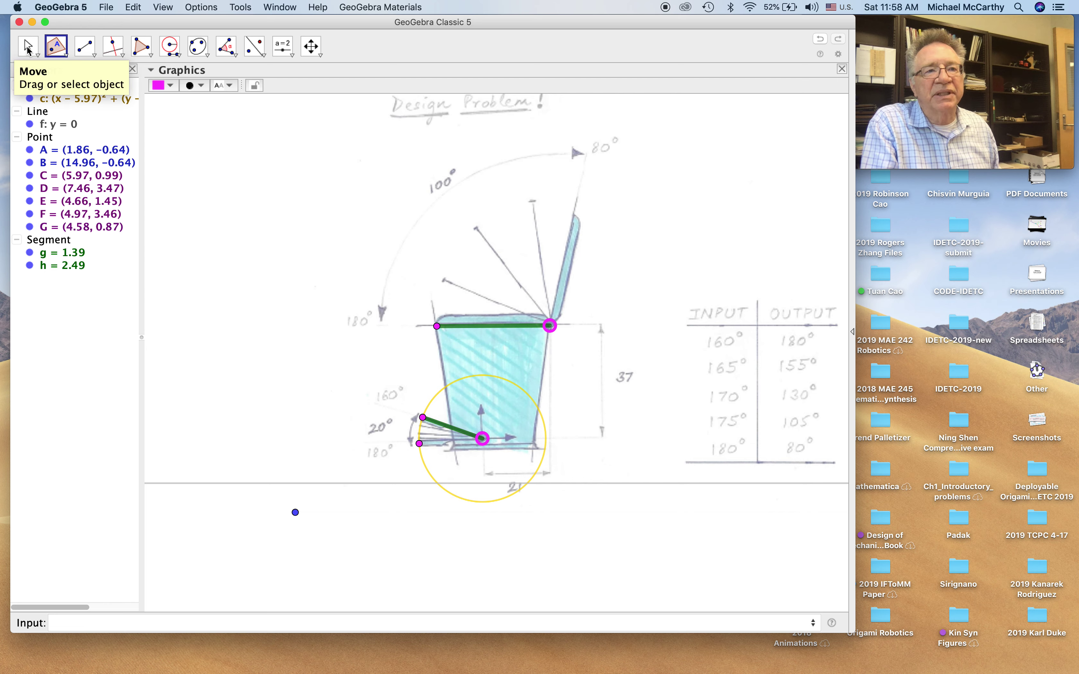
Step: Draw a segment from the pedal pivot to the lowered pedal end point and color it violet
click(29, 50)
click(85, 47)
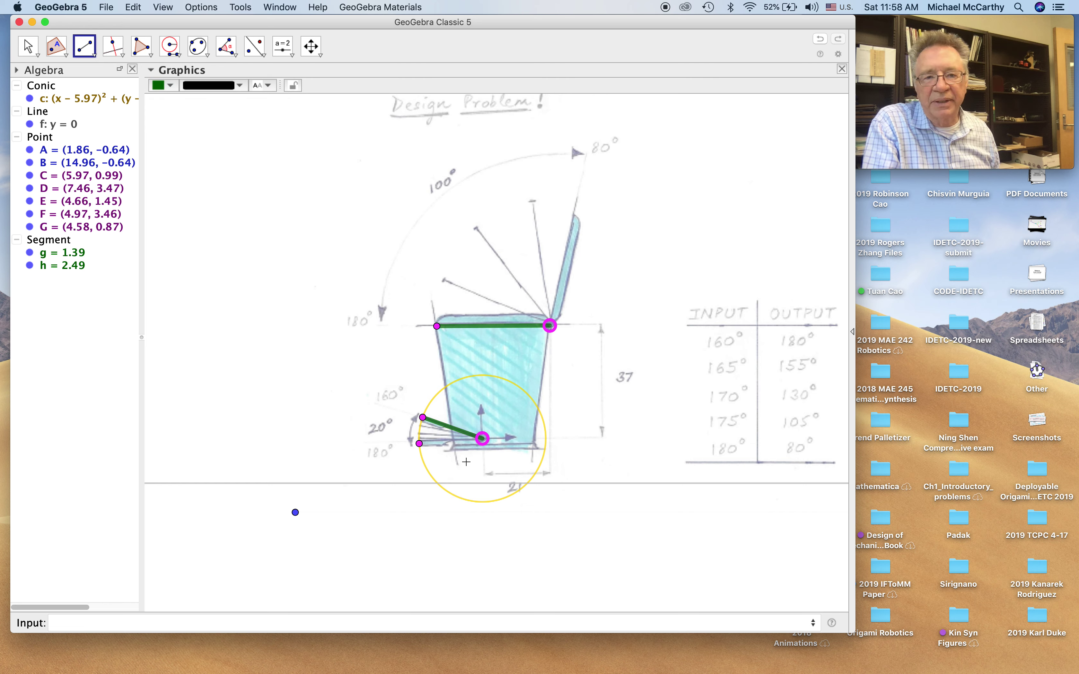
click(481, 439)
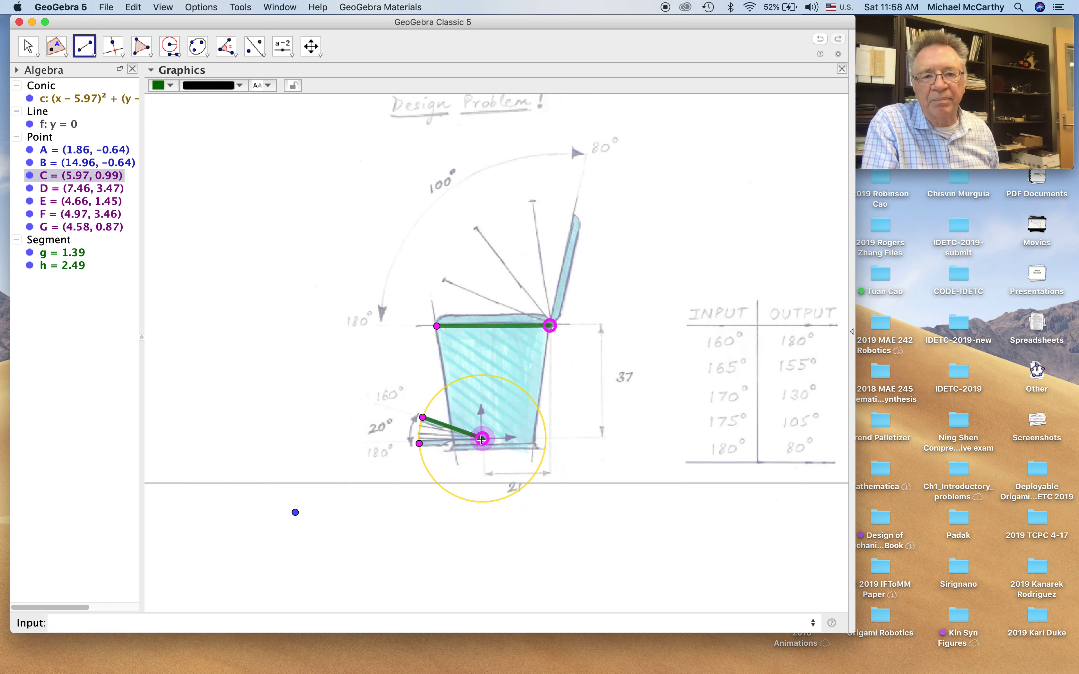
click(419, 443)
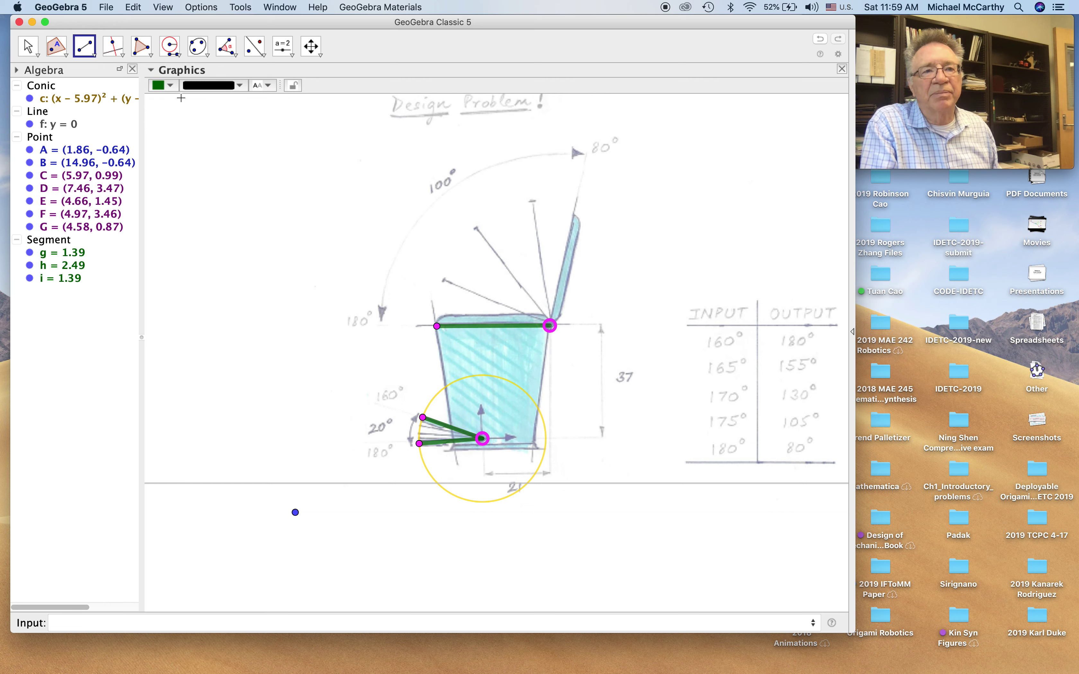
click(163, 85)
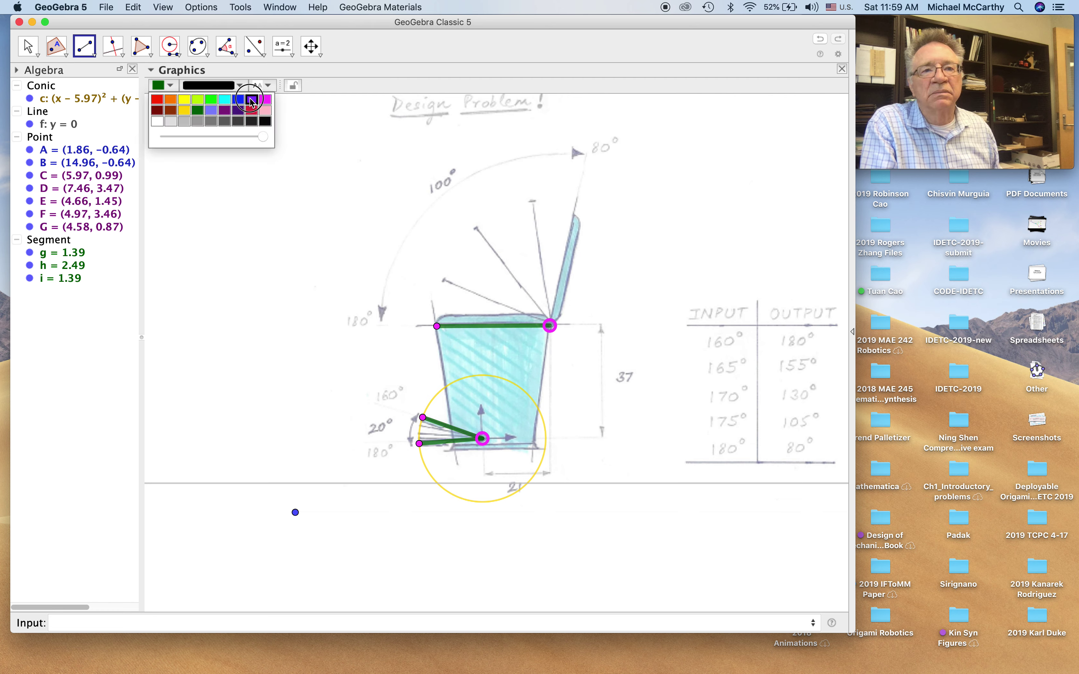
click(252, 102)
click(28, 50)
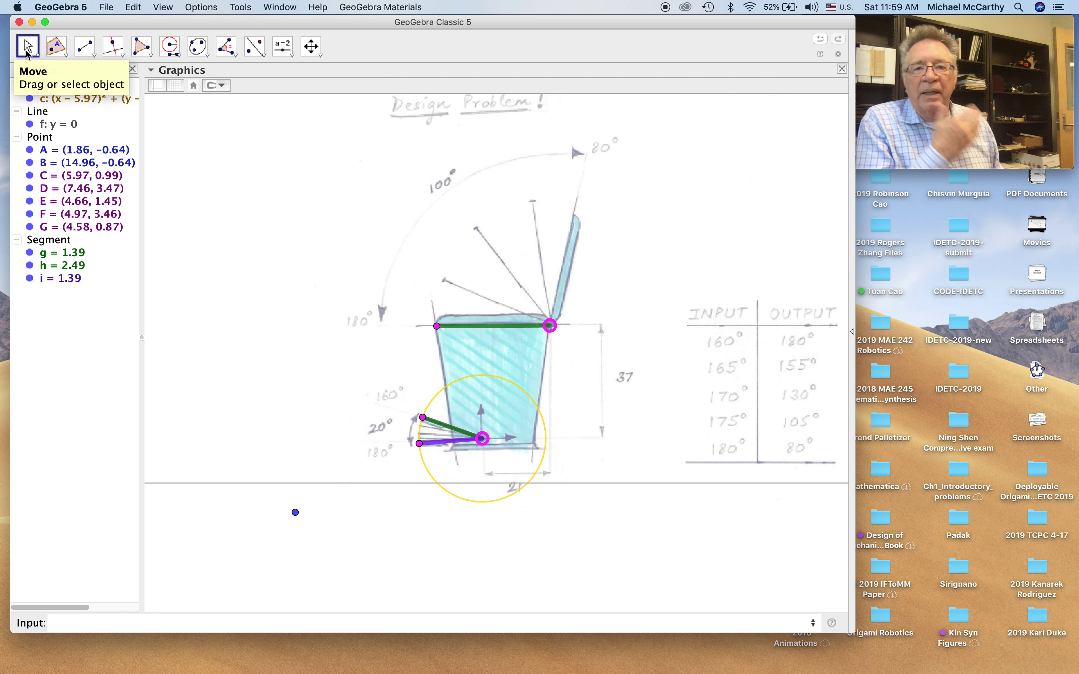
click(27, 51)
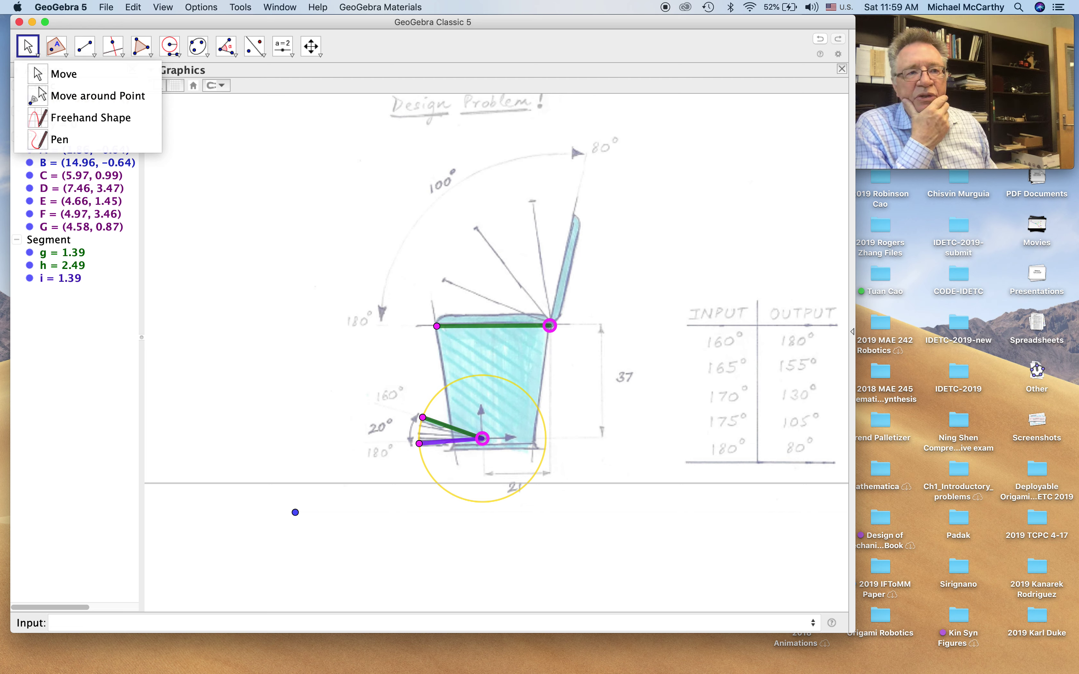
click(207, 118)
click(27, 47)
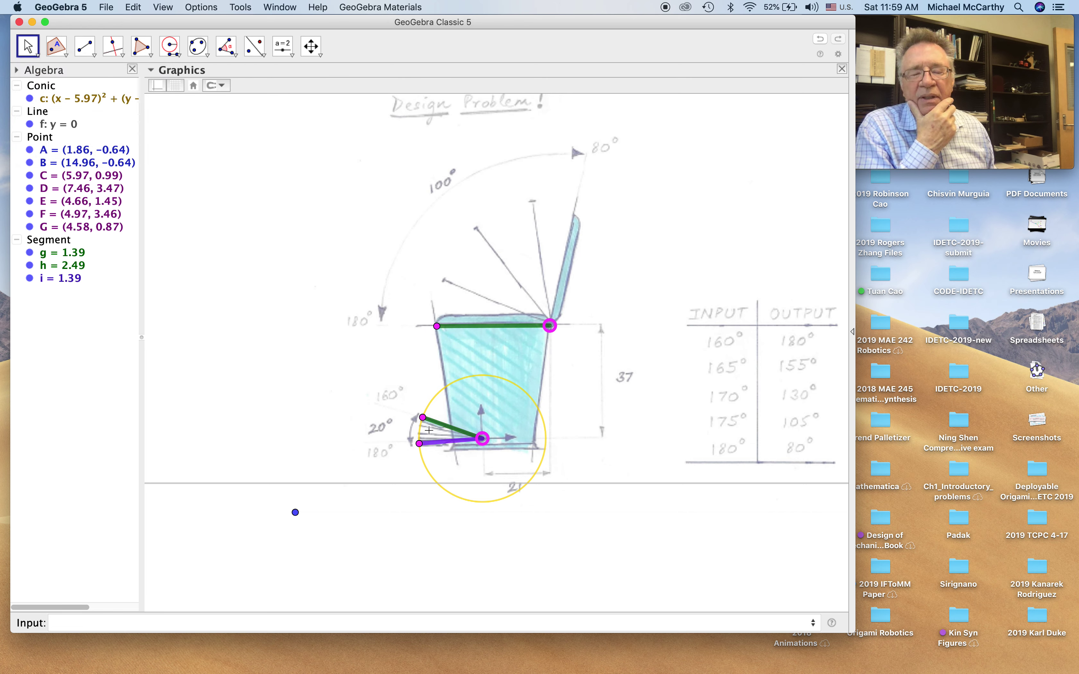
click(85, 45)
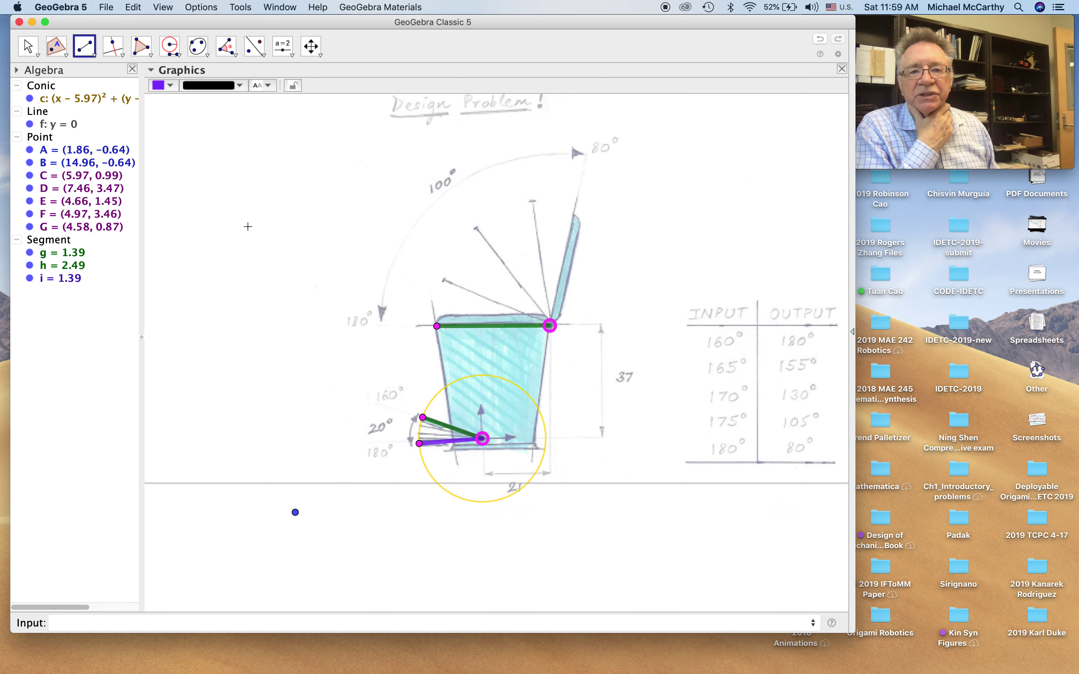
Step: Draw a ground link segment from the pedal pivot to the lid pivot and color it gray
click(482, 438)
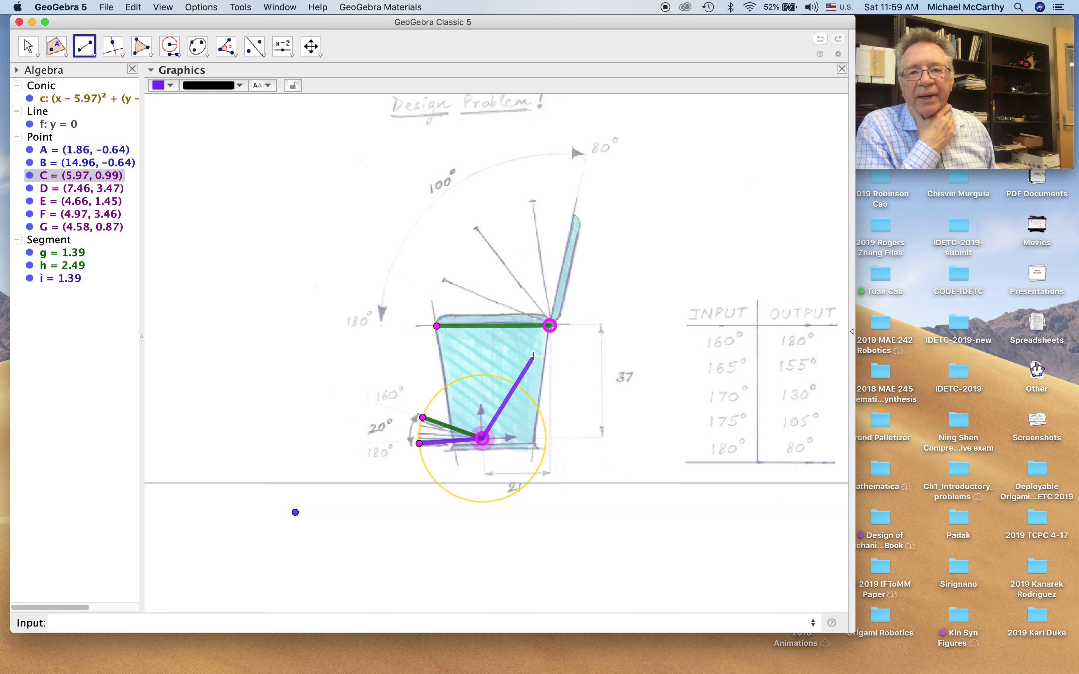
click(550, 326)
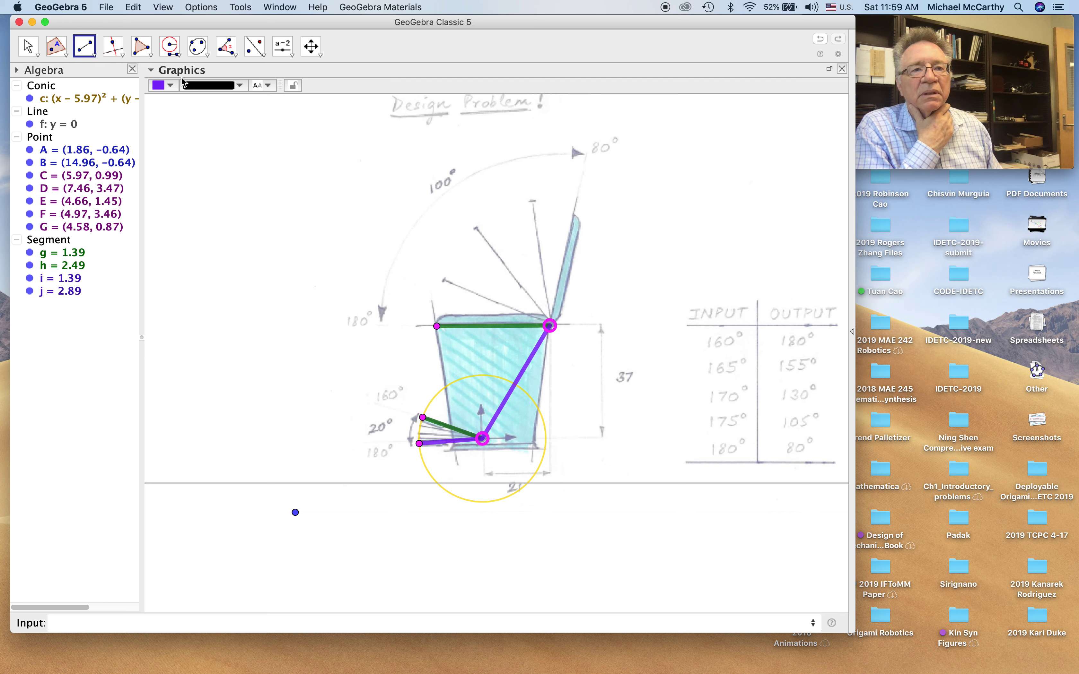
click(171, 85)
click(197, 116)
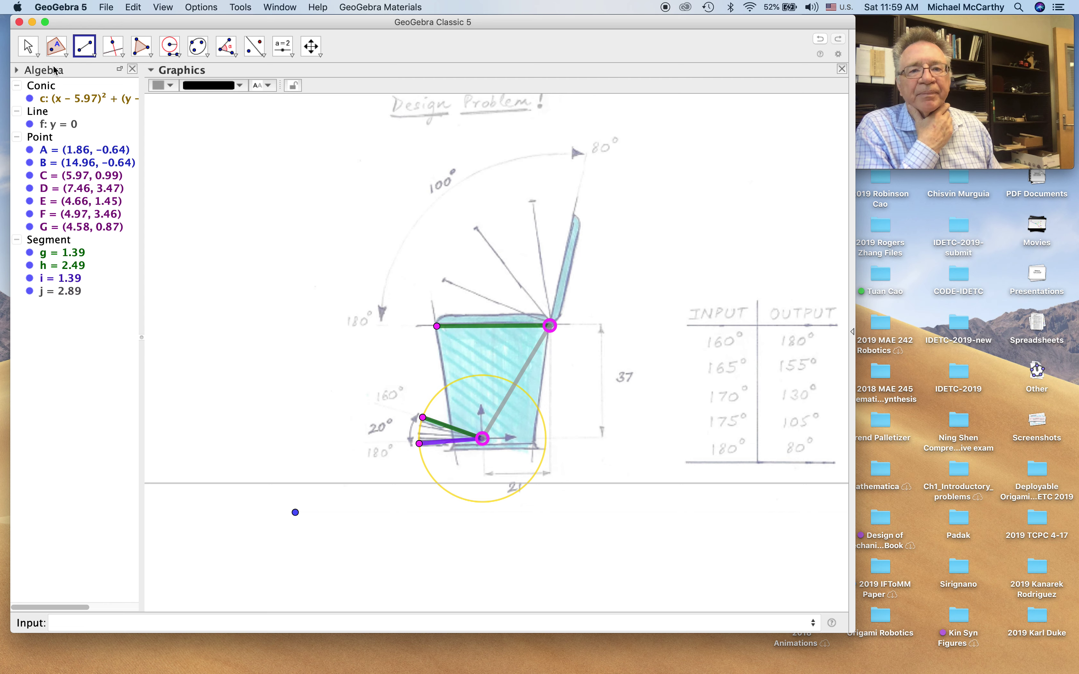
click(27, 46)
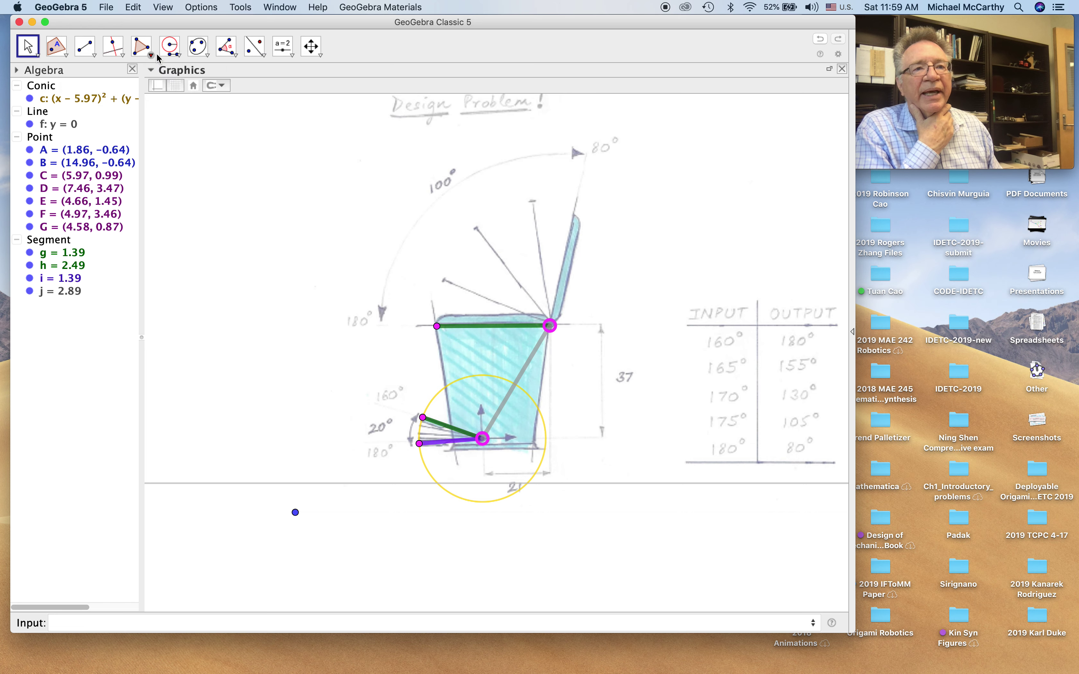
Step: Draw a Compass circle centered on the lid pivot with the closed lid link as radius, and place a point on it at the open 80° position, about (7.98, 5.9)
click(170, 46)
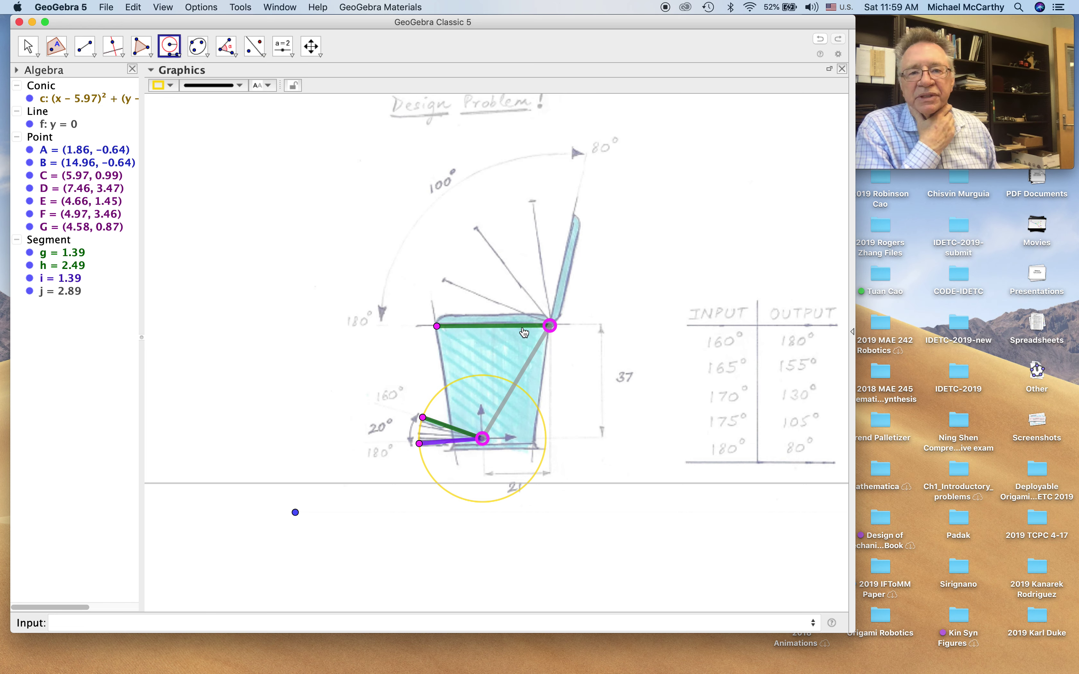
click(550, 326)
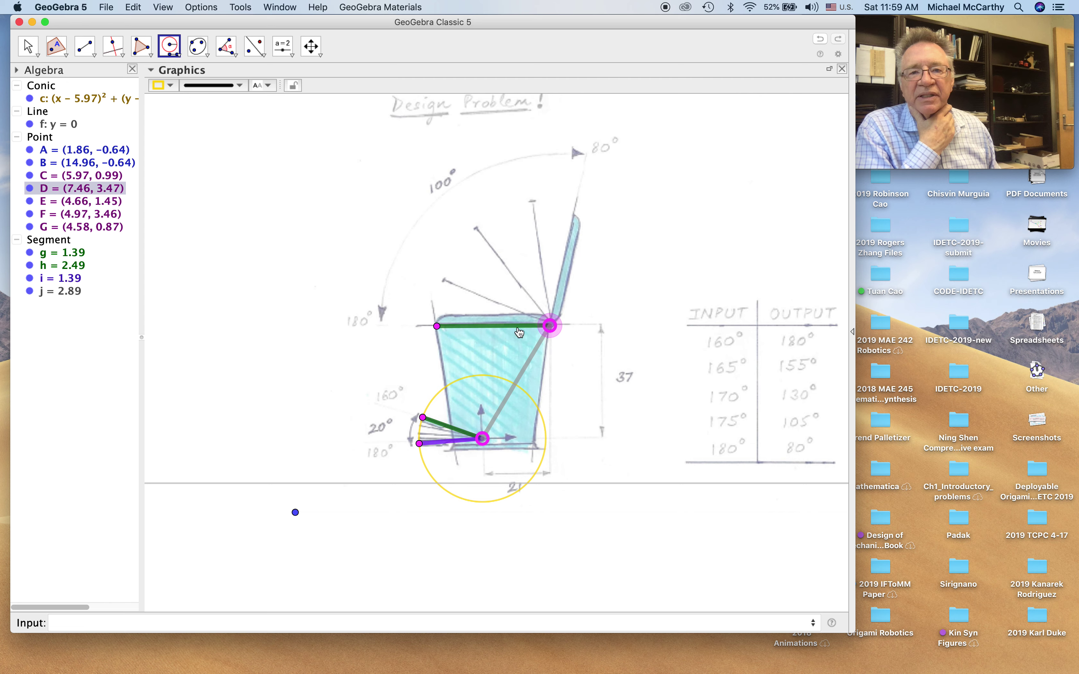
click(437, 327)
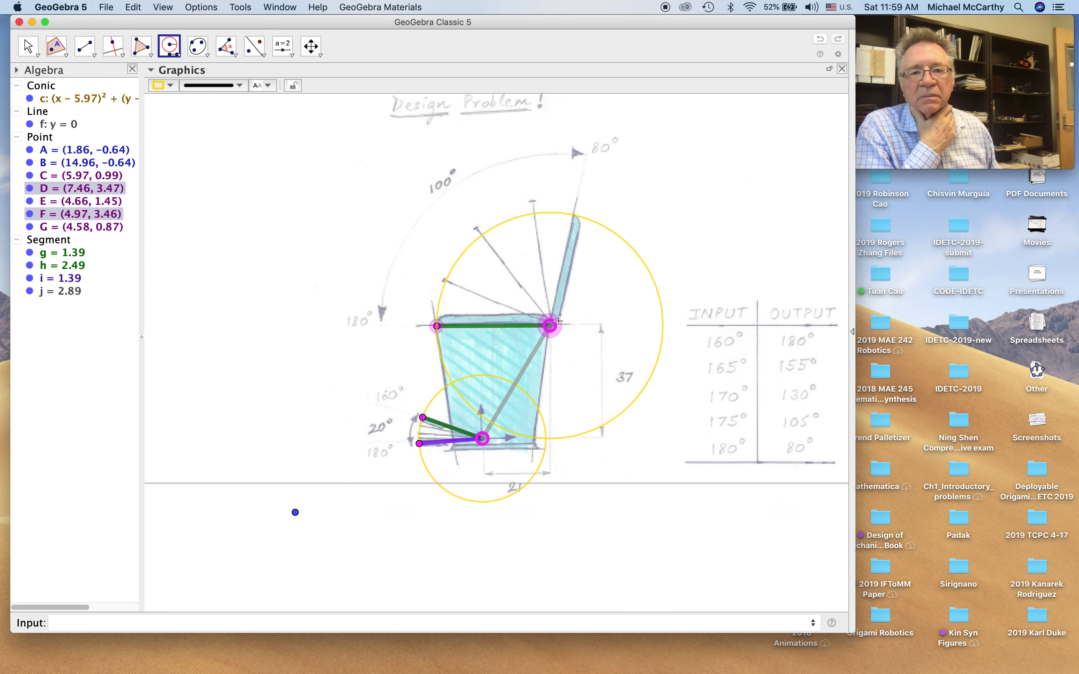
click(551, 327)
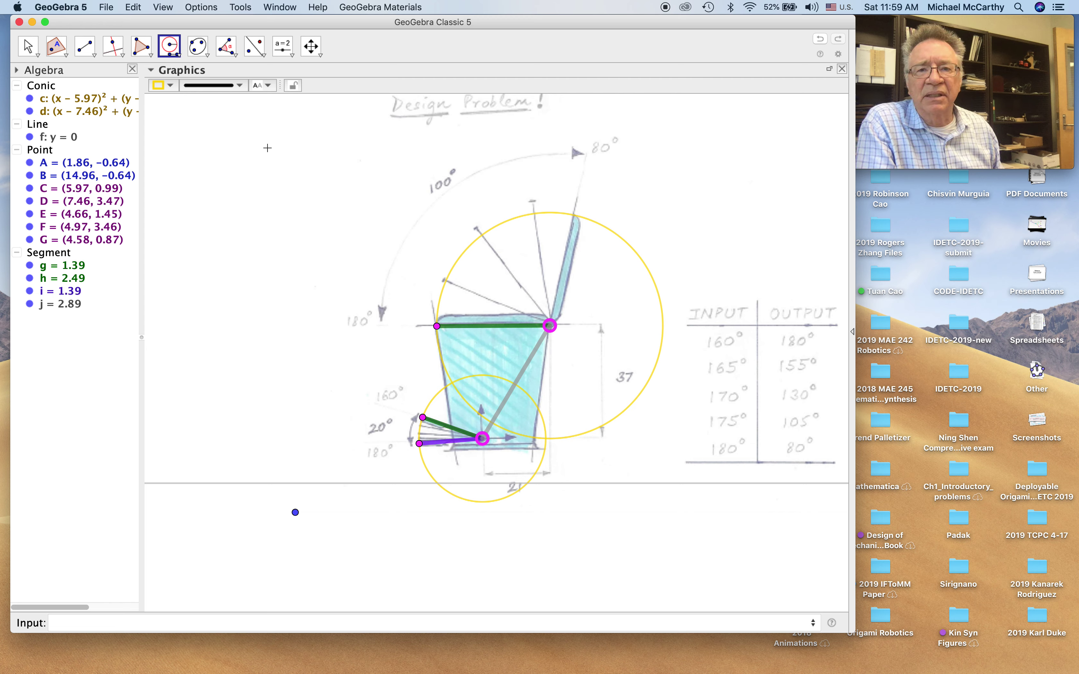
click(65, 54)
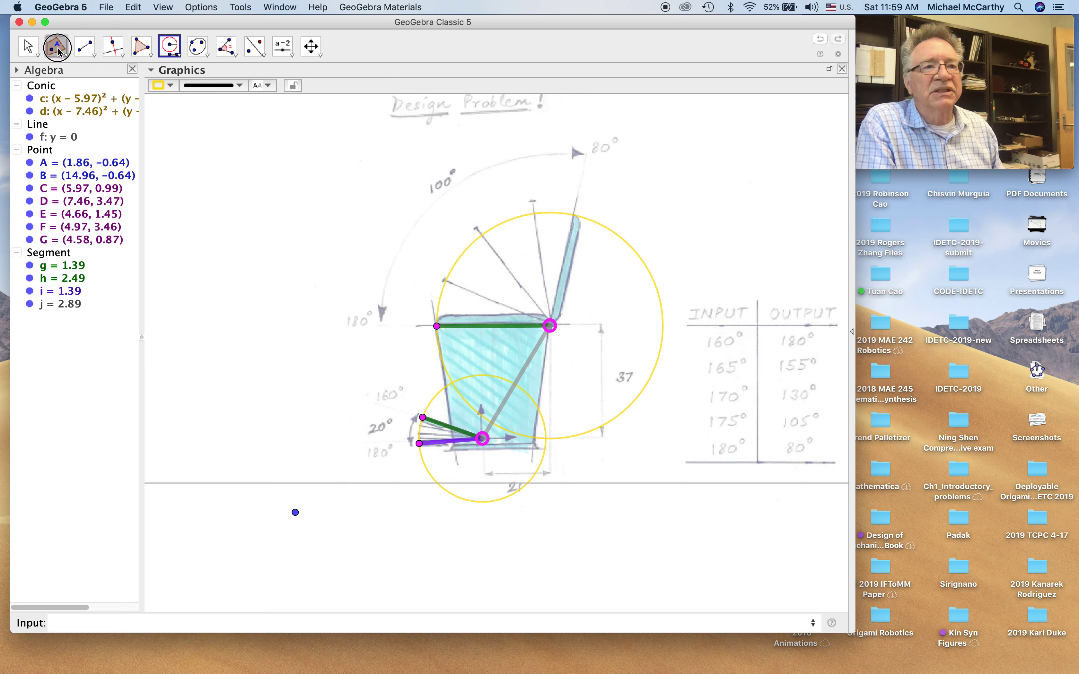
click(573, 216)
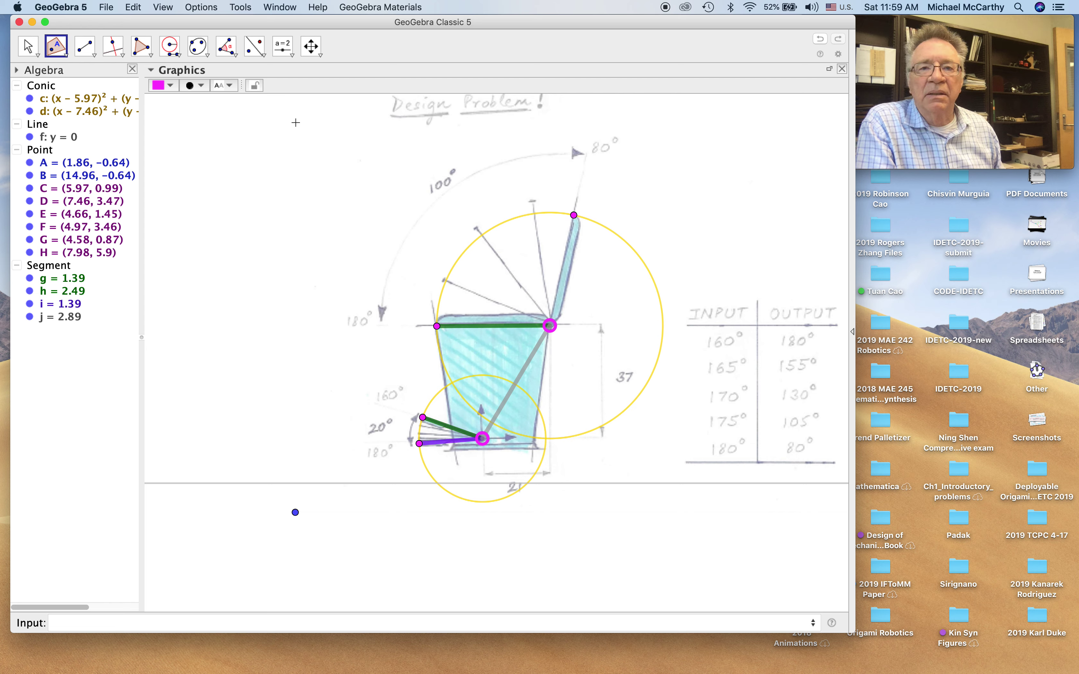
Step: Draw a segment from the lid pivot to the open lid end point and color it violet
click(89, 50)
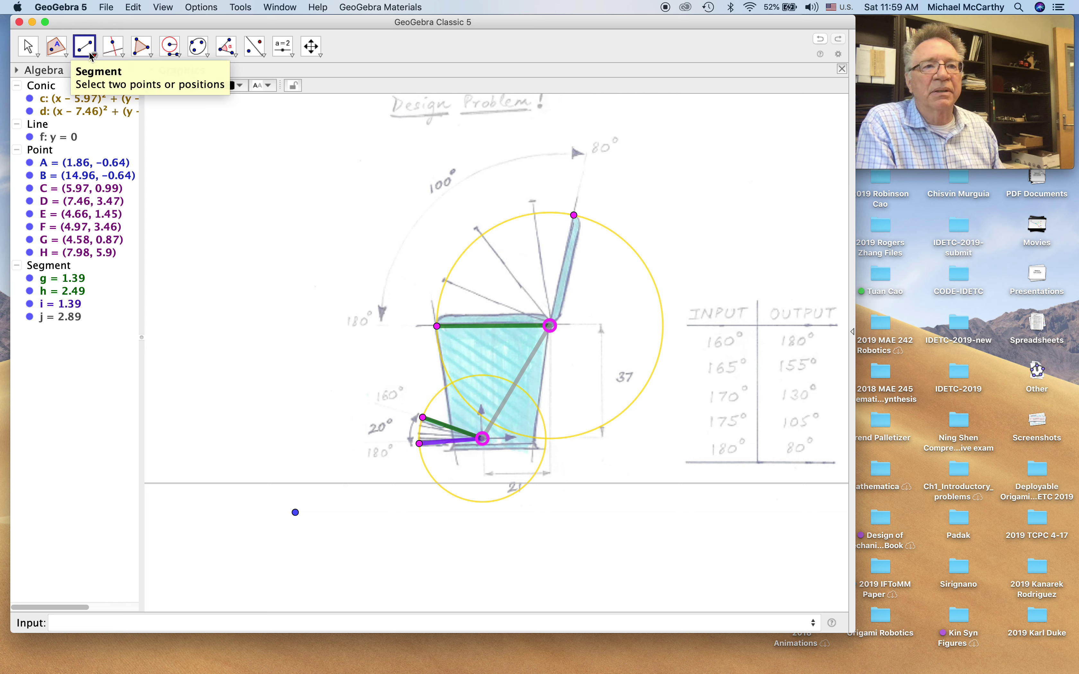
click(90, 53)
click(140, 96)
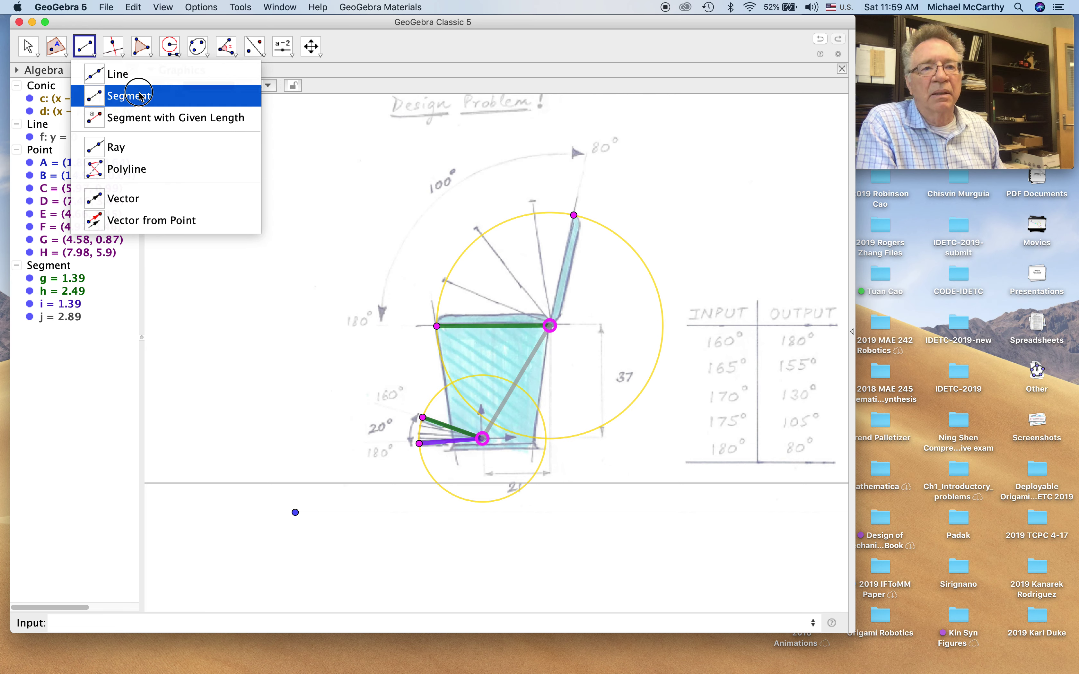
click(550, 326)
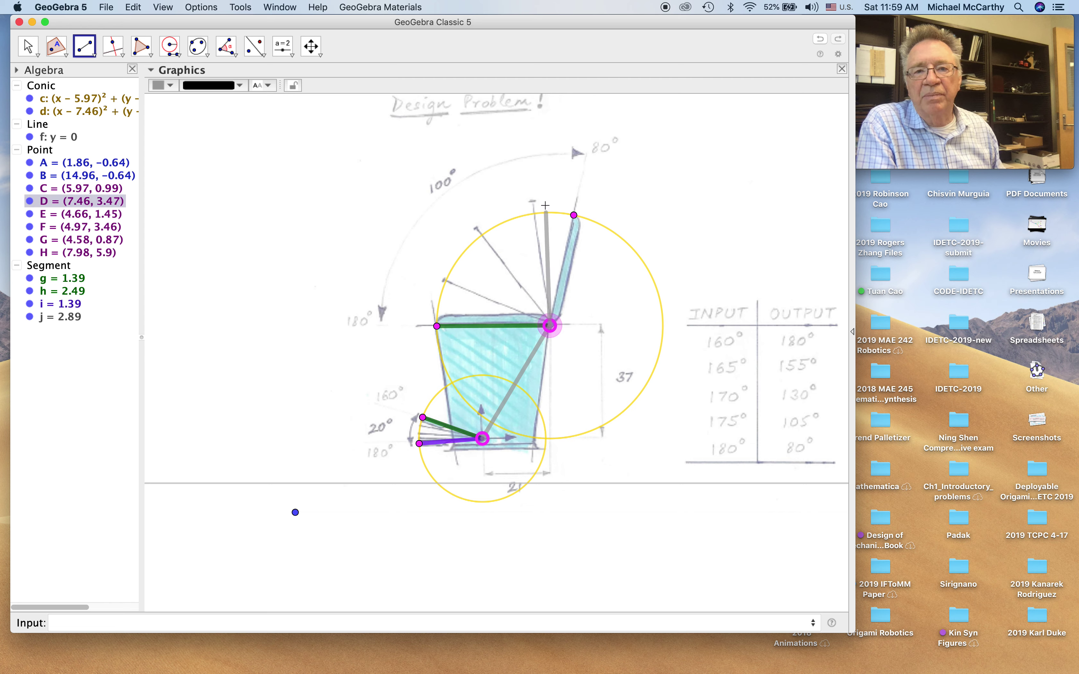
click(574, 215)
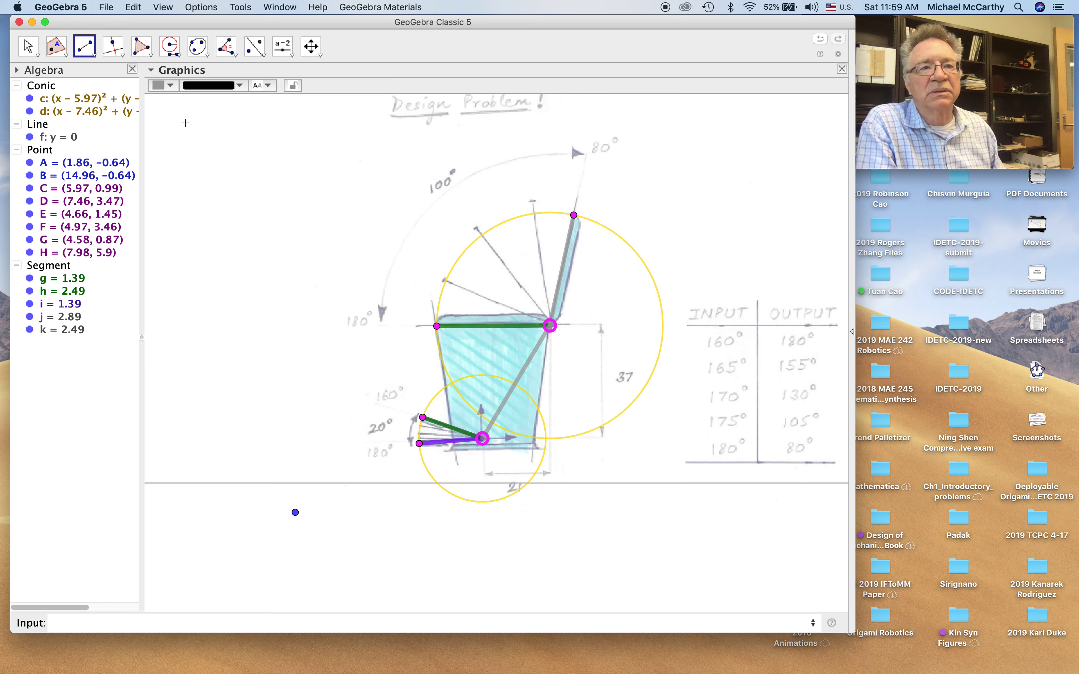
click(171, 86)
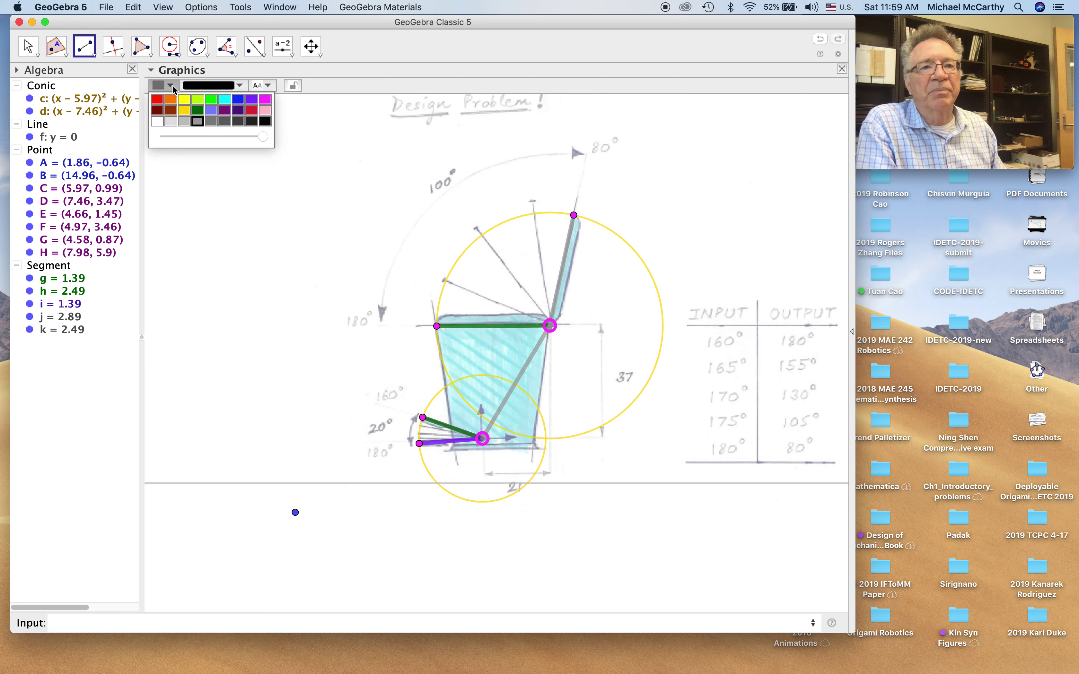
click(251, 99)
click(29, 46)
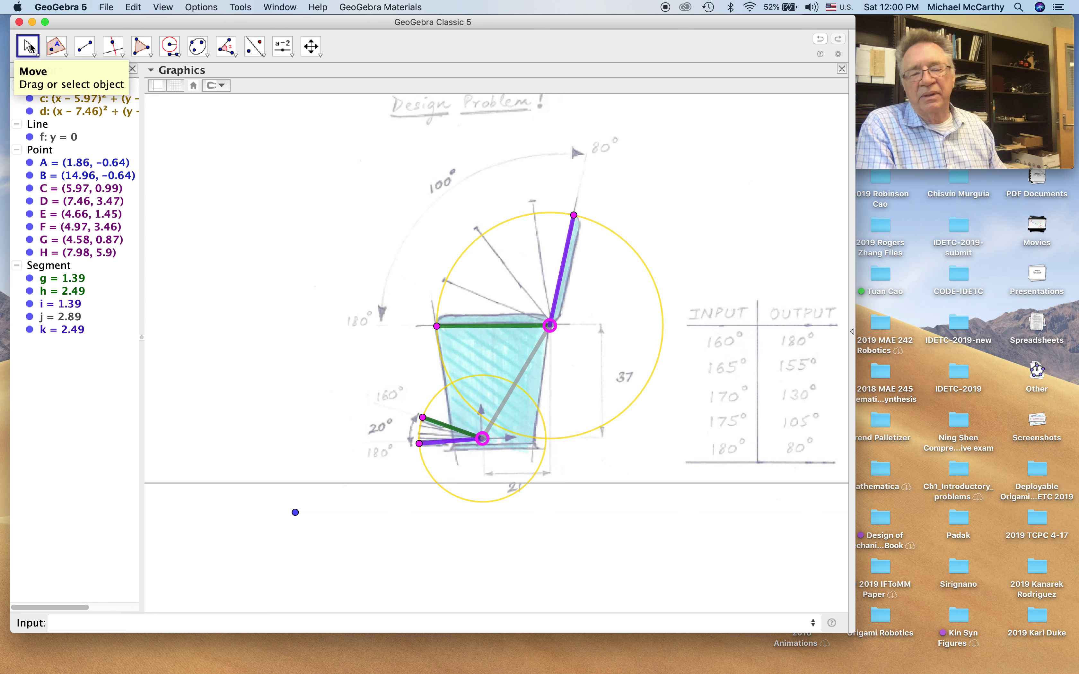
click(29, 46)
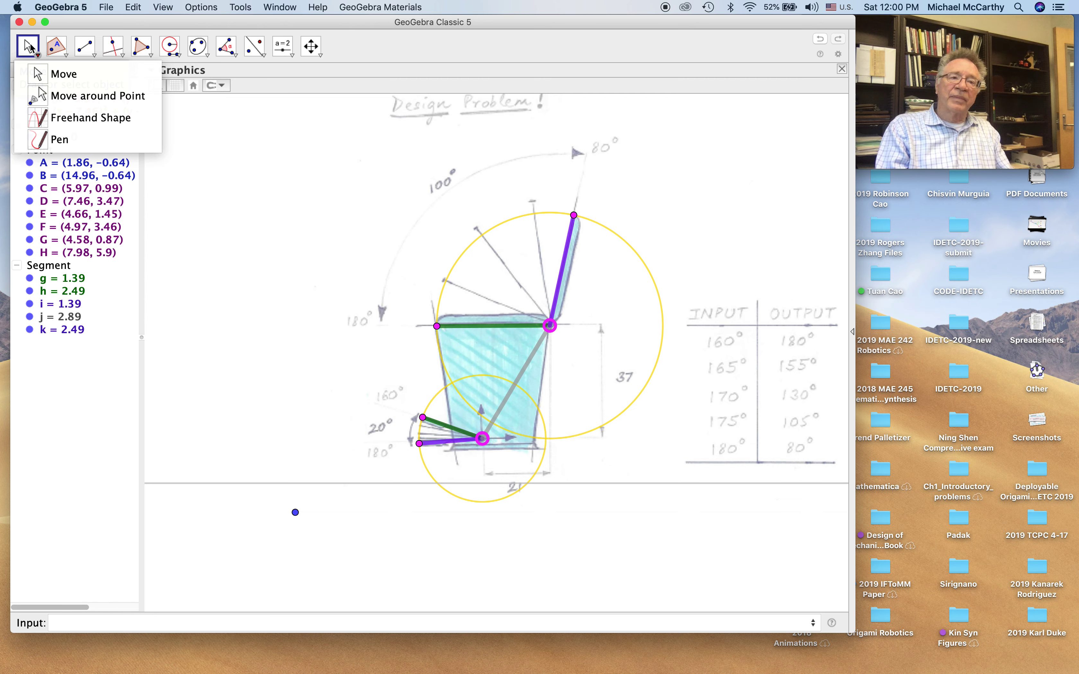
click(36, 74)
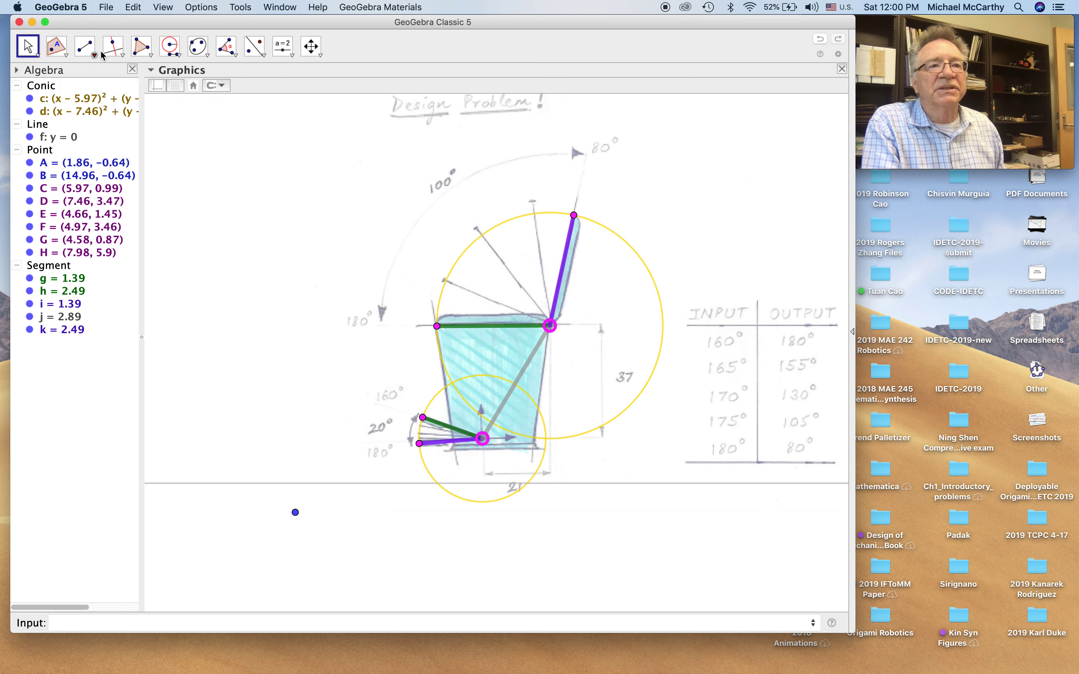
Step: Add an Angle at the lid pivot from the open lid end point to the closed lid end point
click(226, 47)
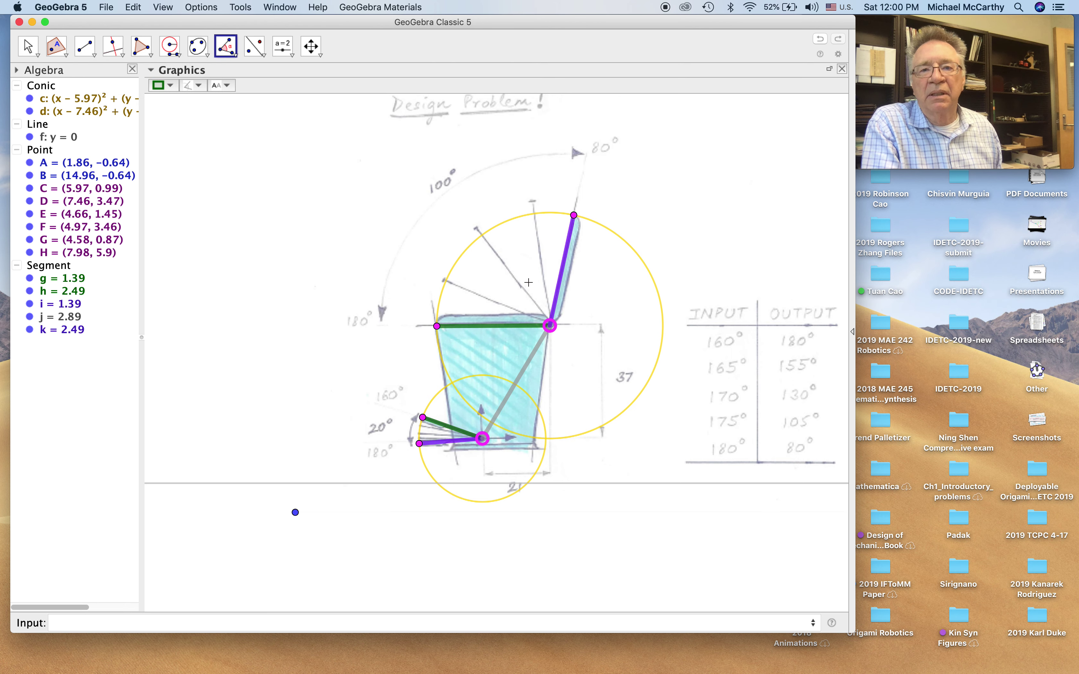
click(575, 217)
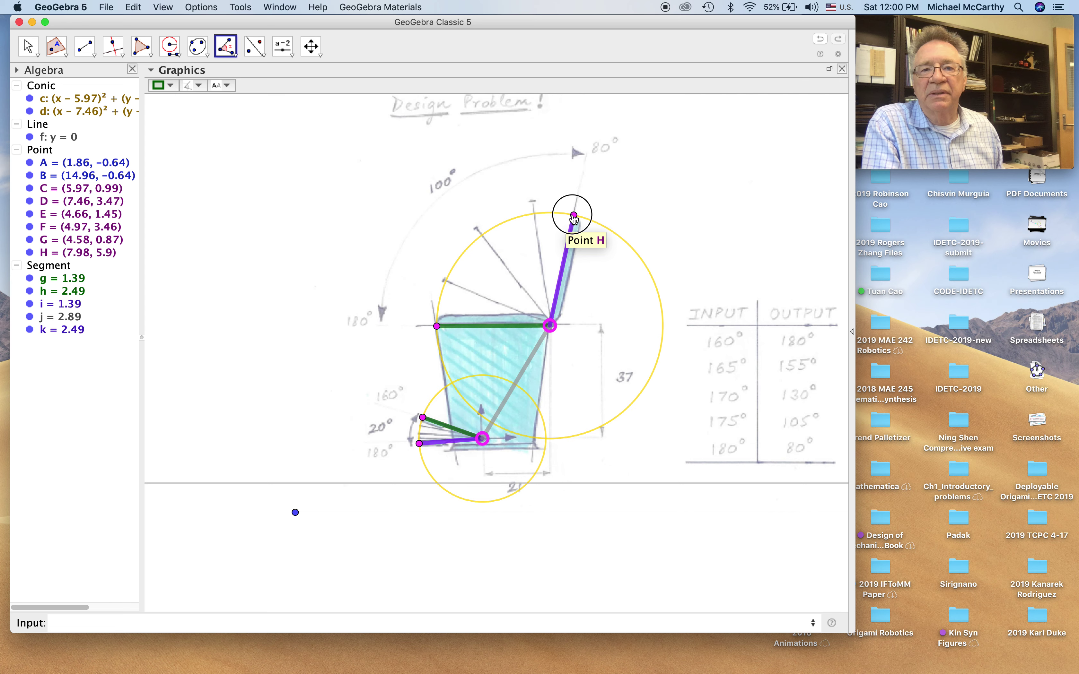
click(549, 326)
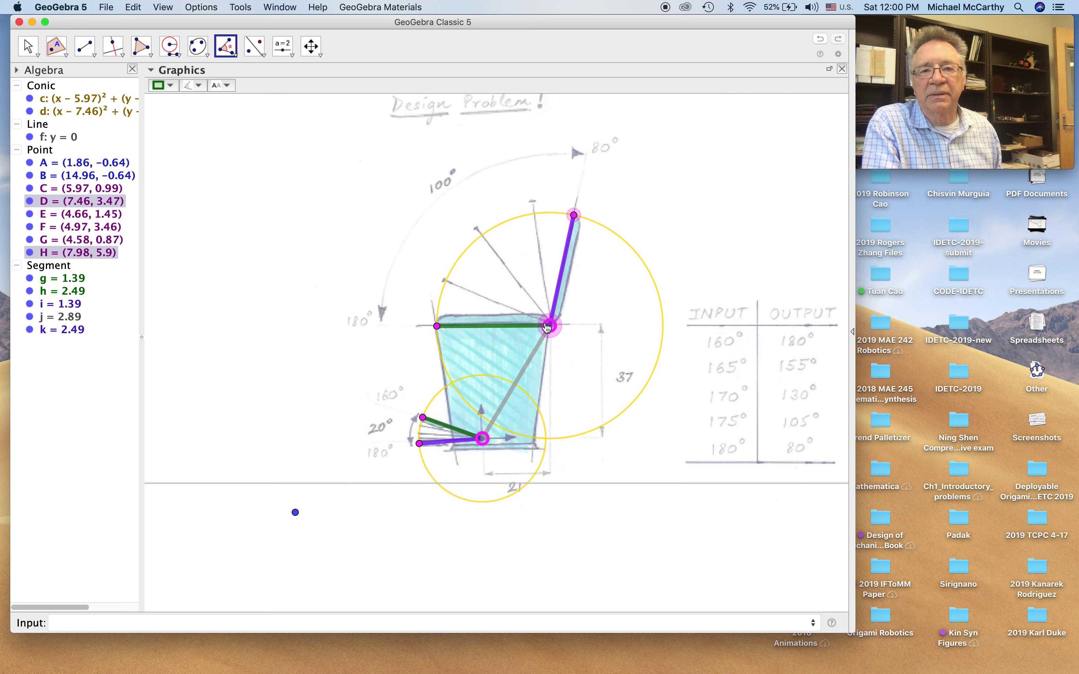
click(438, 327)
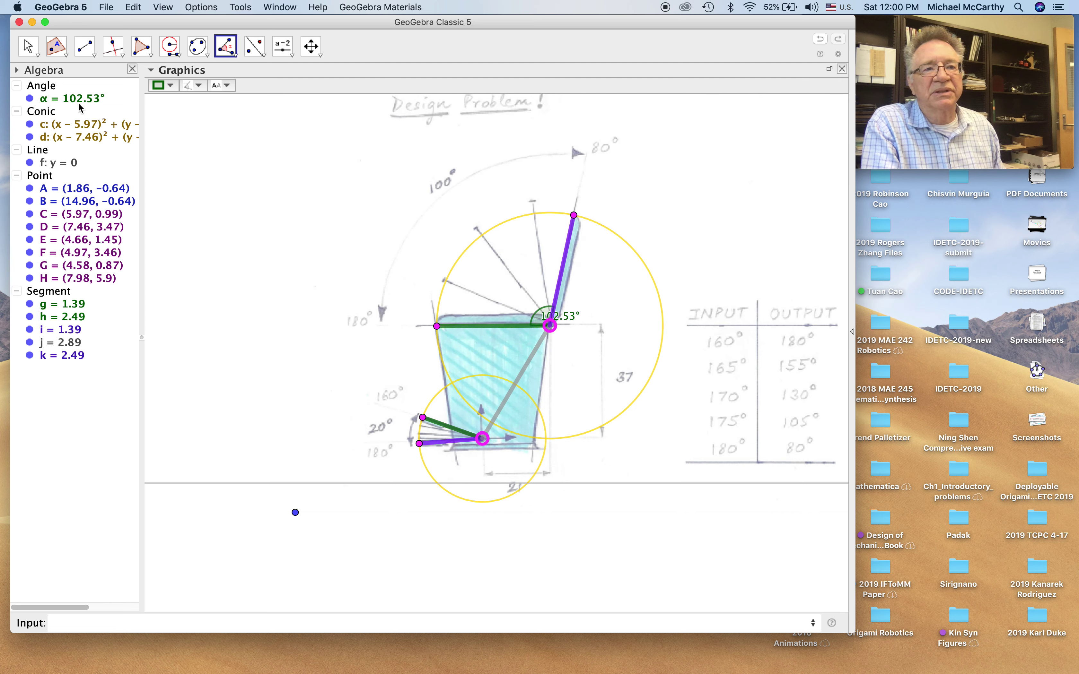
Step: Construct an Angle with Given Size of α counterclockwise from the pedal pivot about the lid pivot
click(232, 58)
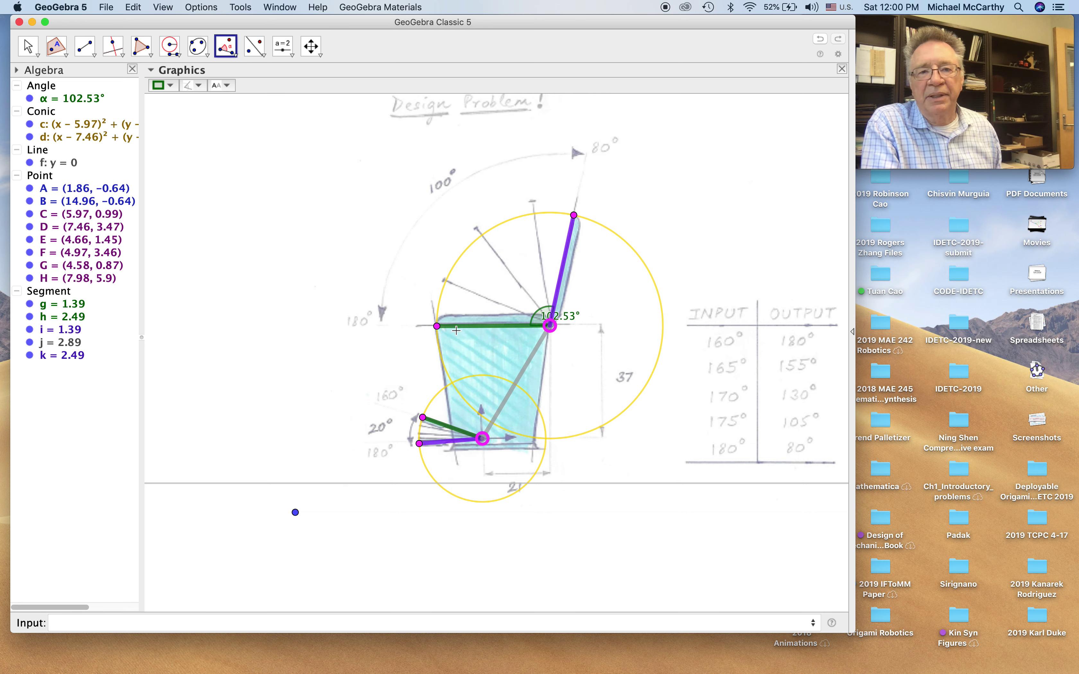
click(494, 424)
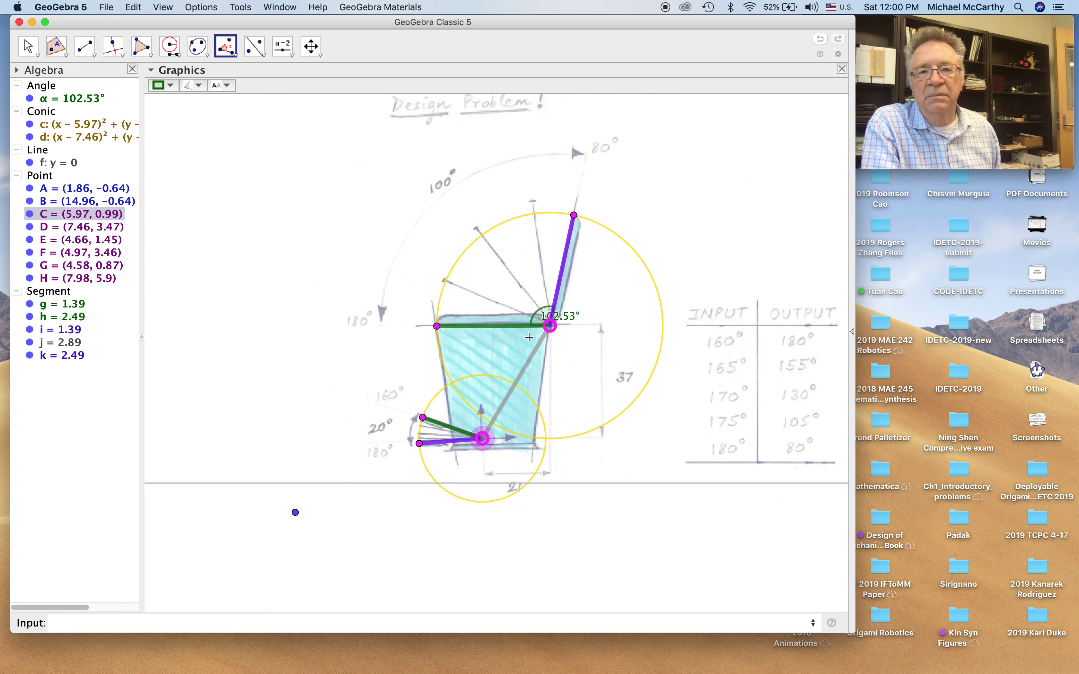
click(550, 326)
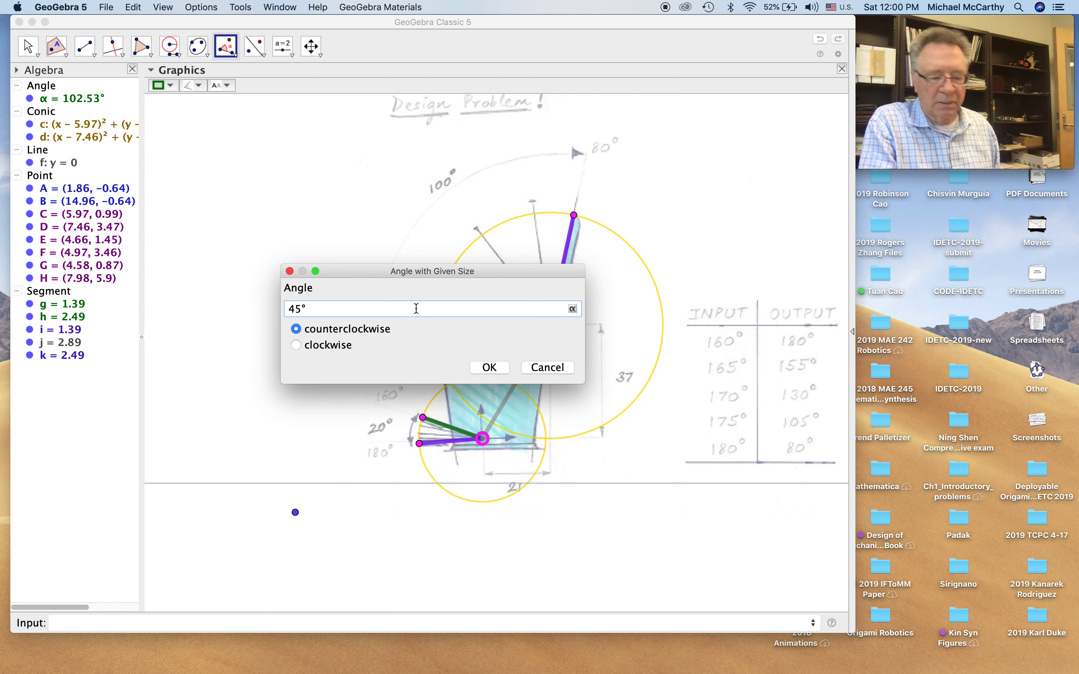
click(572, 311)
click(426, 227)
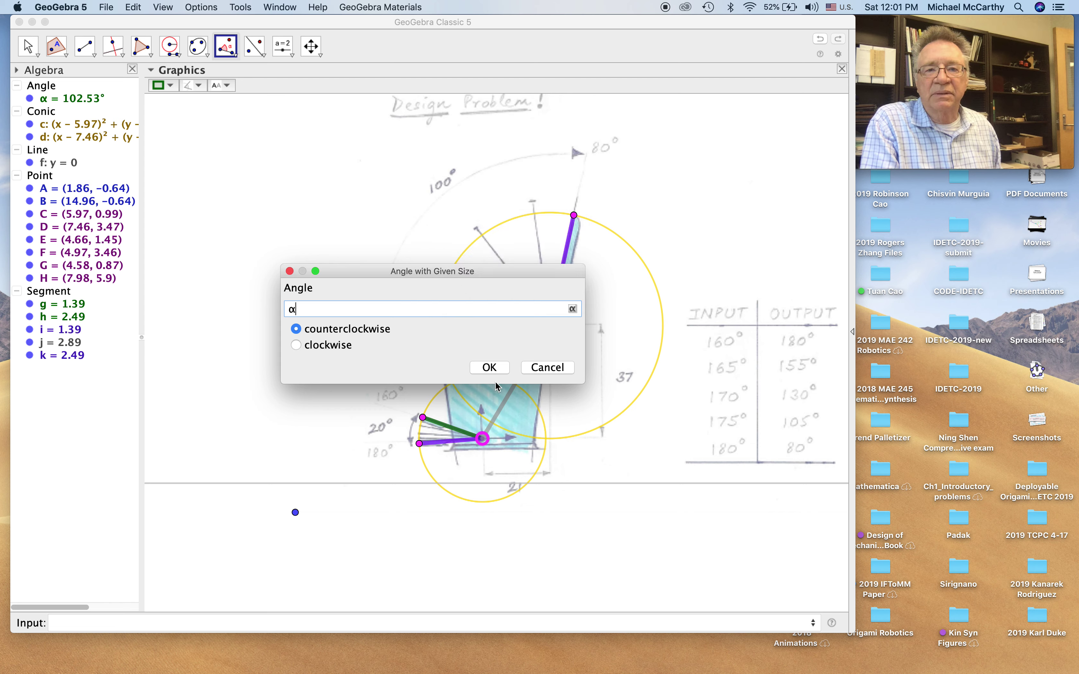
click(489, 367)
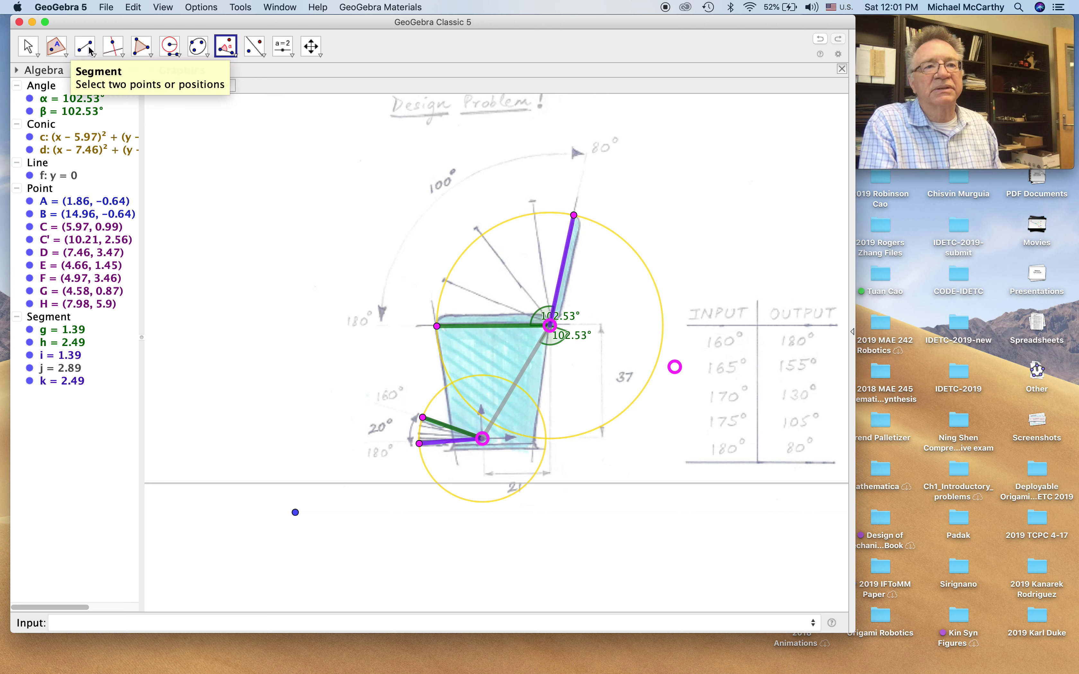
Step: Draw a line through the lid pivot and the rotated pedal pivot point, and color it gray
click(94, 55)
click(111, 97)
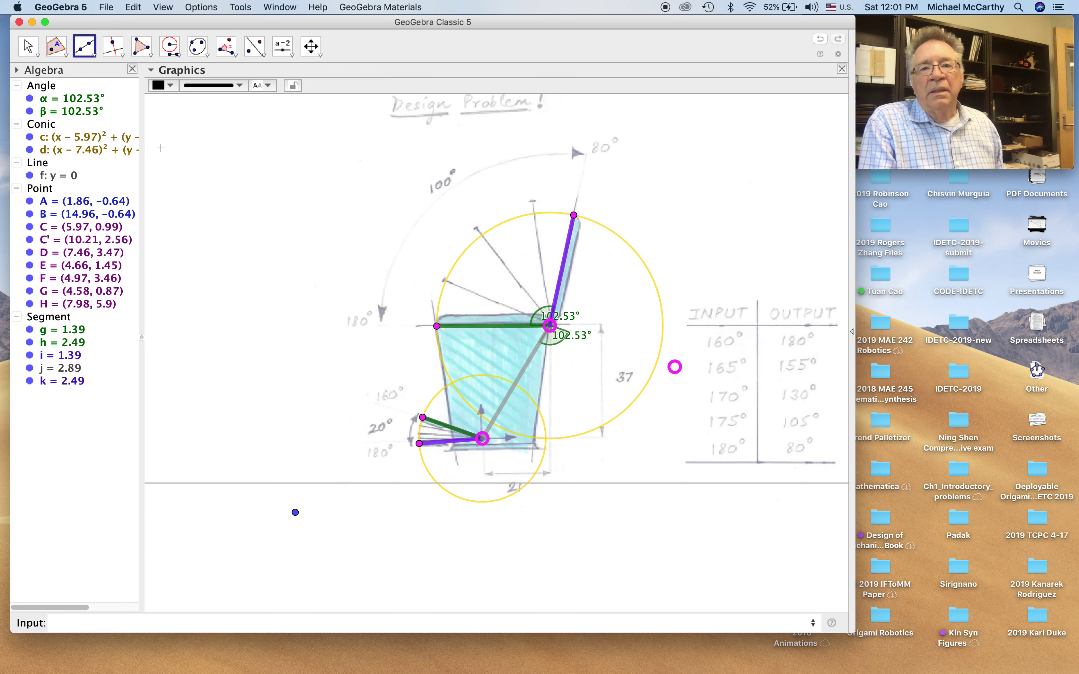
click(549, 326)
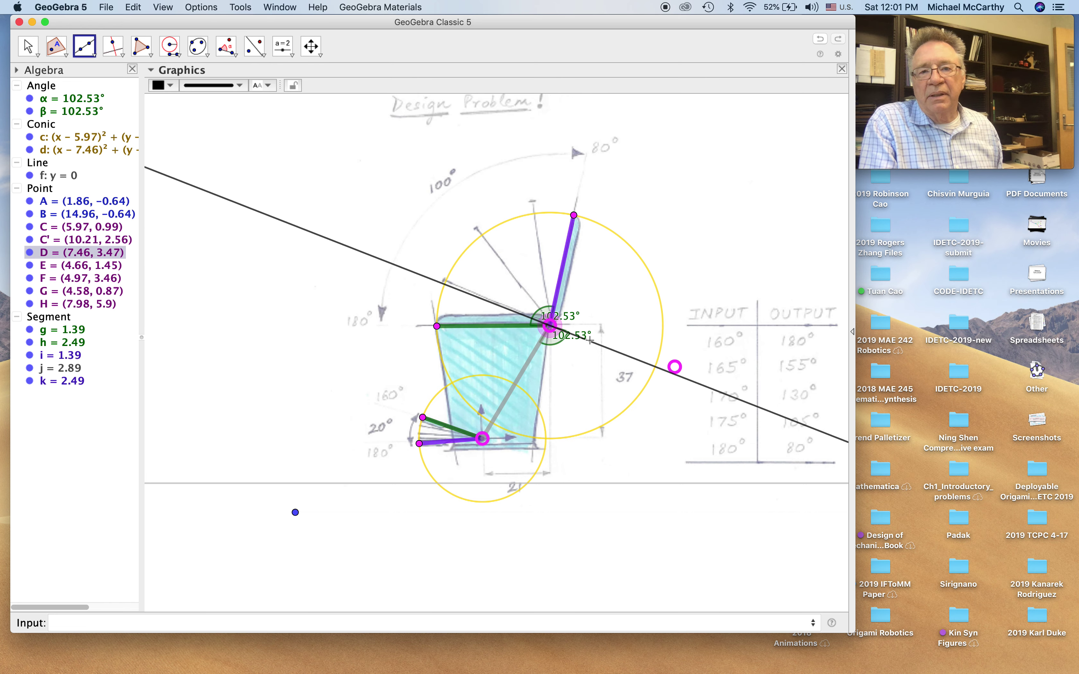
click(674, 368)
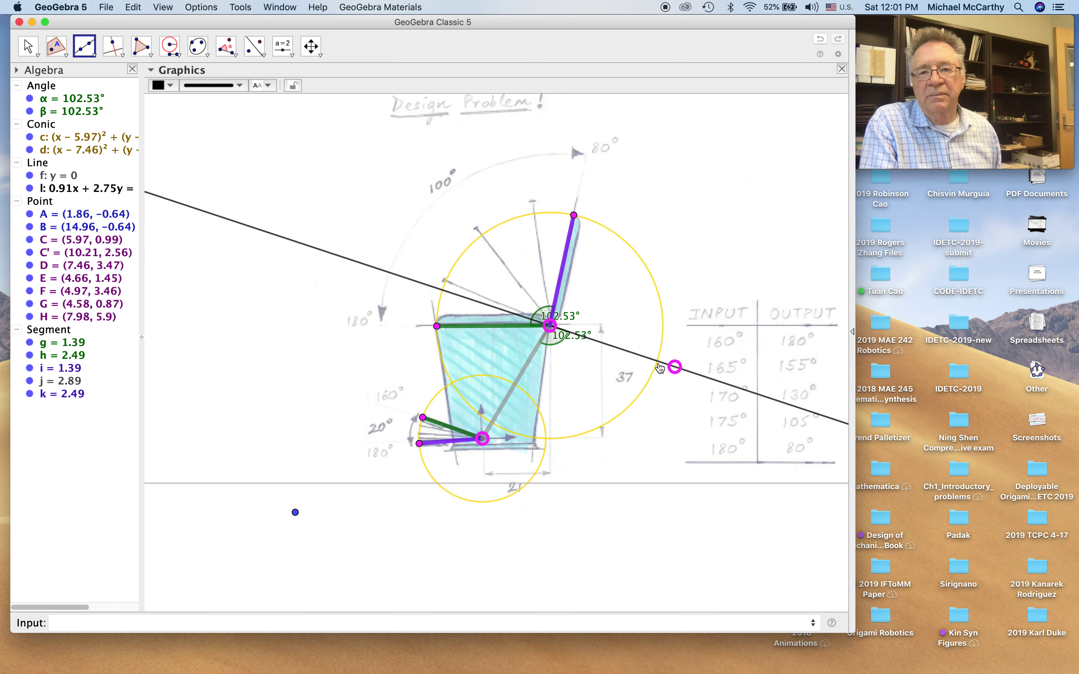
click(169, 86)
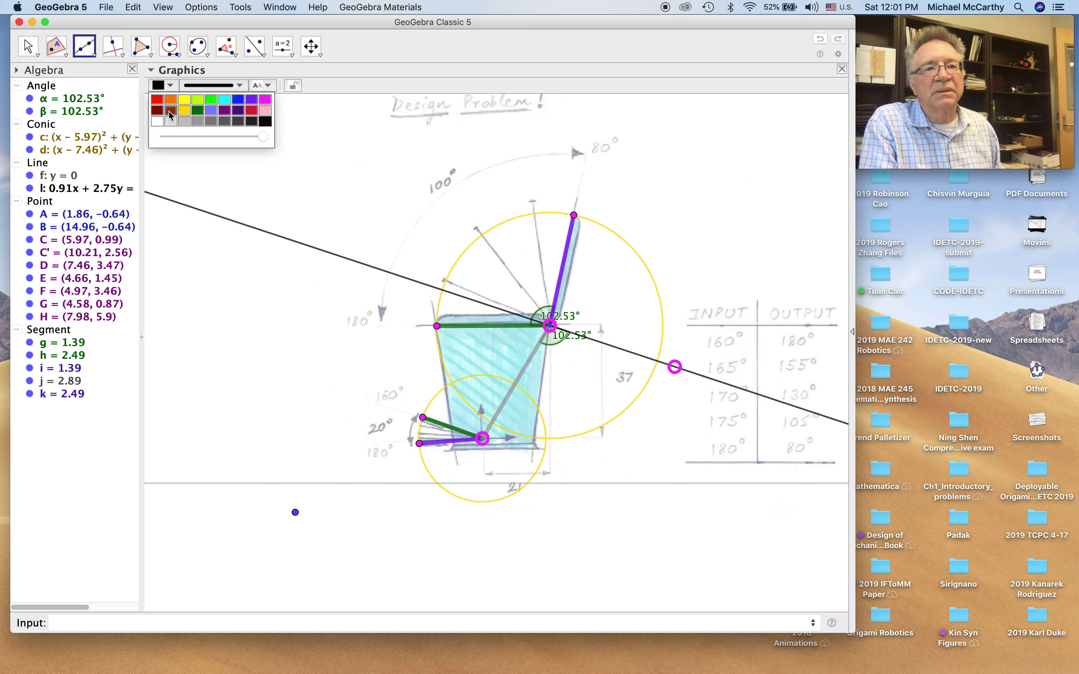
click(186, 128)
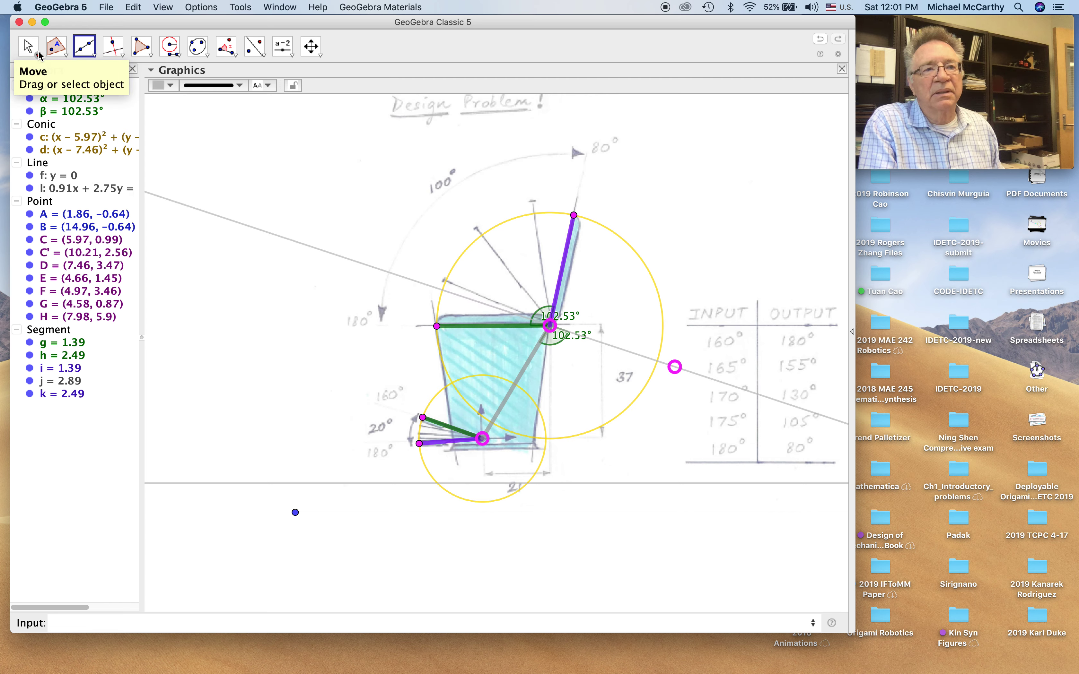
Step: Hide the larger construction circle centered on the lid pivot
click(31, 49)
click(31, 50)
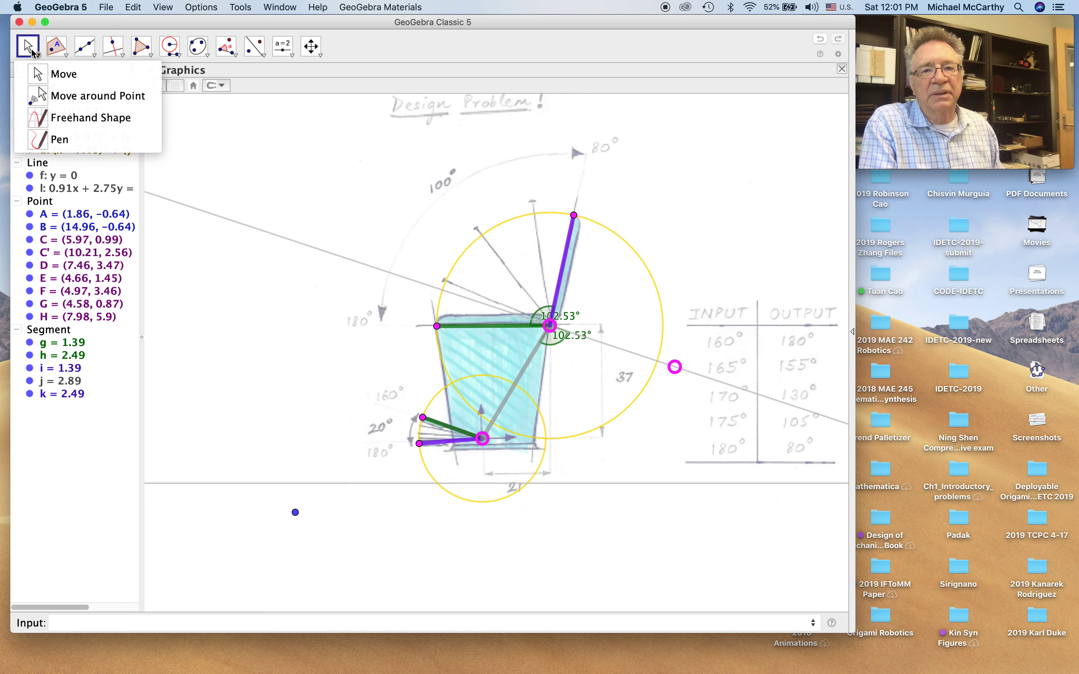
click(40, 73)
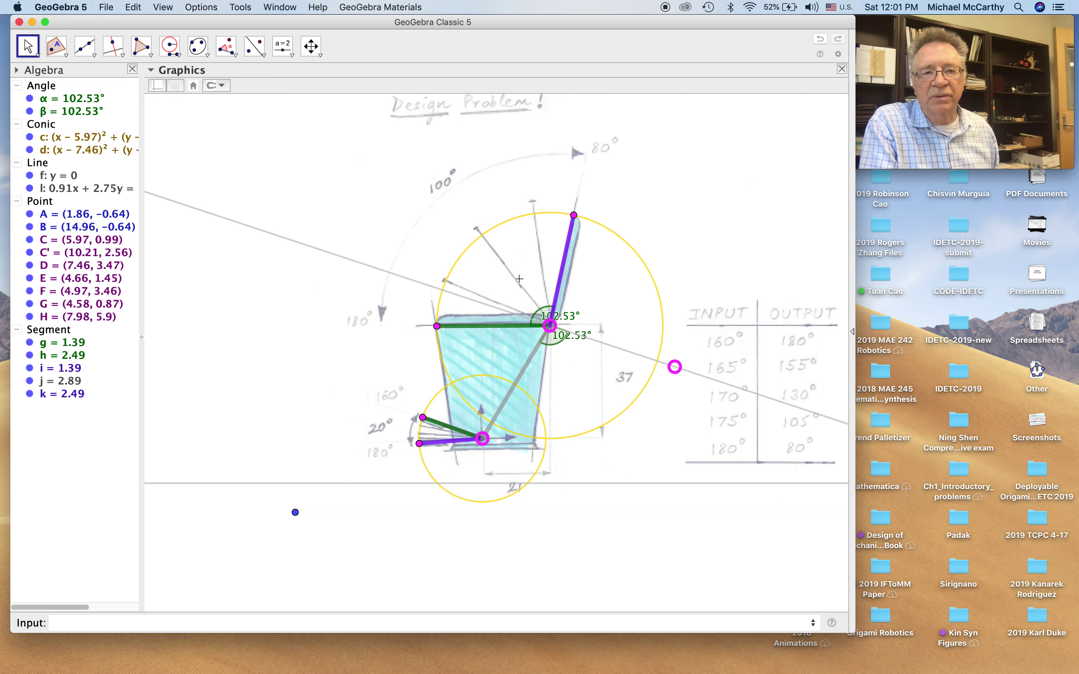
click(30, 150)
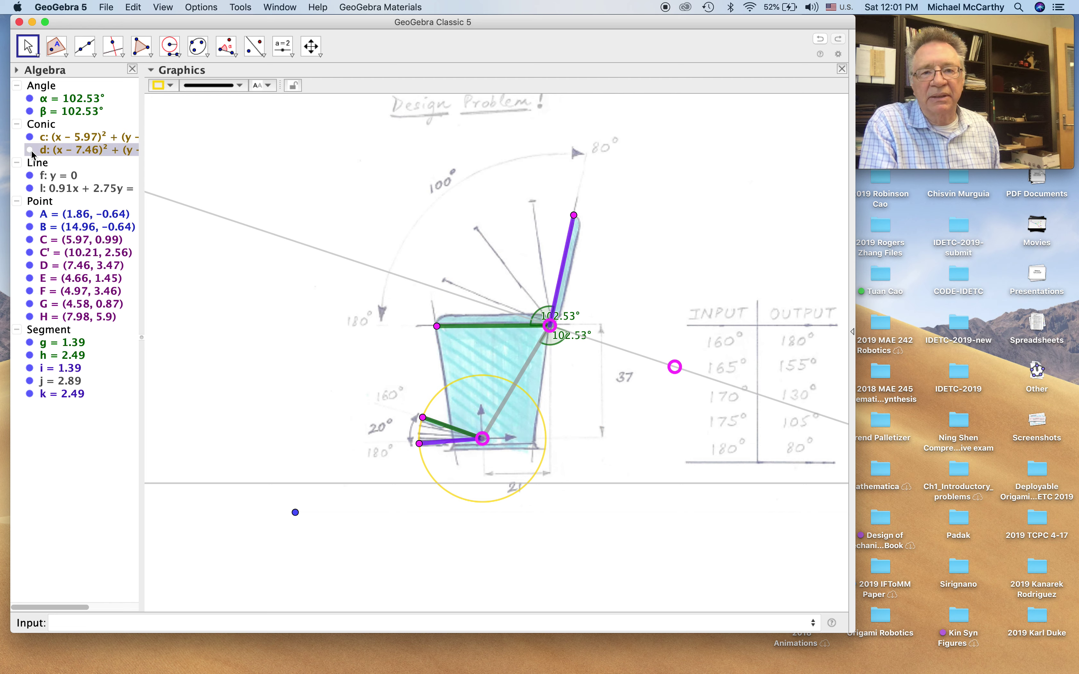
Step: Construct a compass circle centered on the lid pivot with a radius equal to the distance between the lid and pedal pivots
click(170, 46)
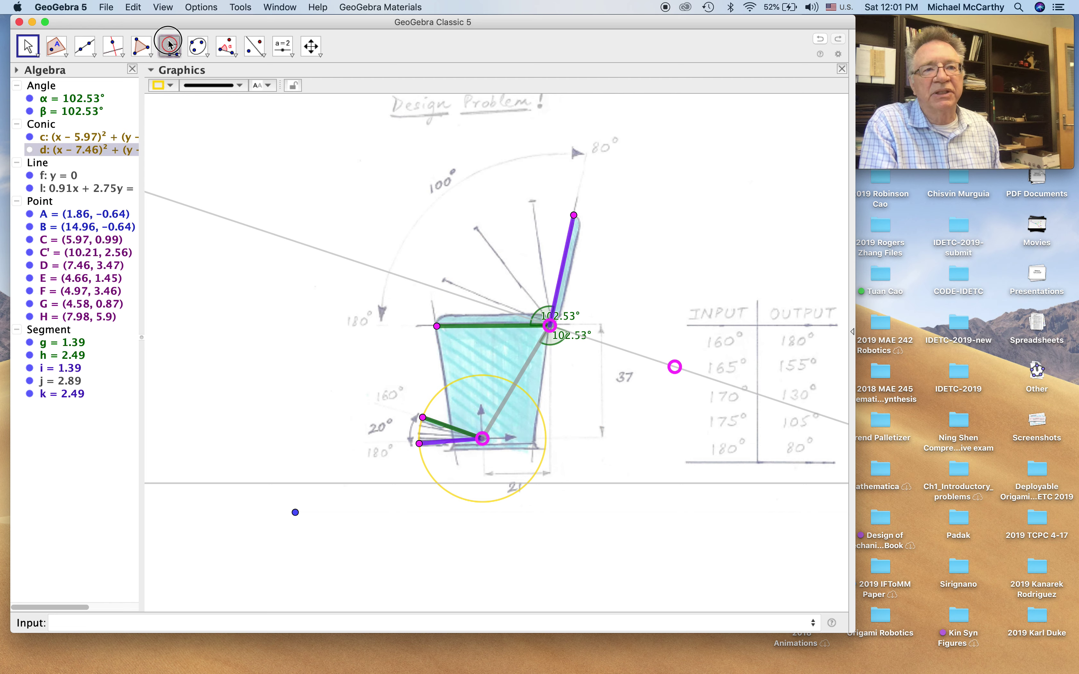
click(548, 331)
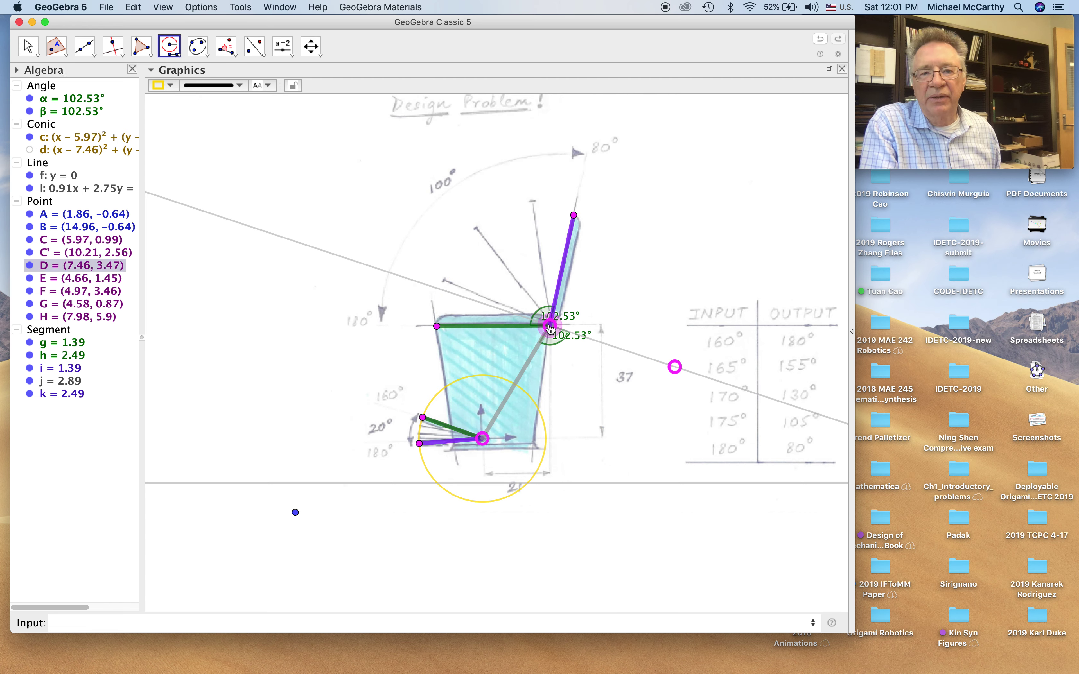
click(482, 439)
click(551, 327)
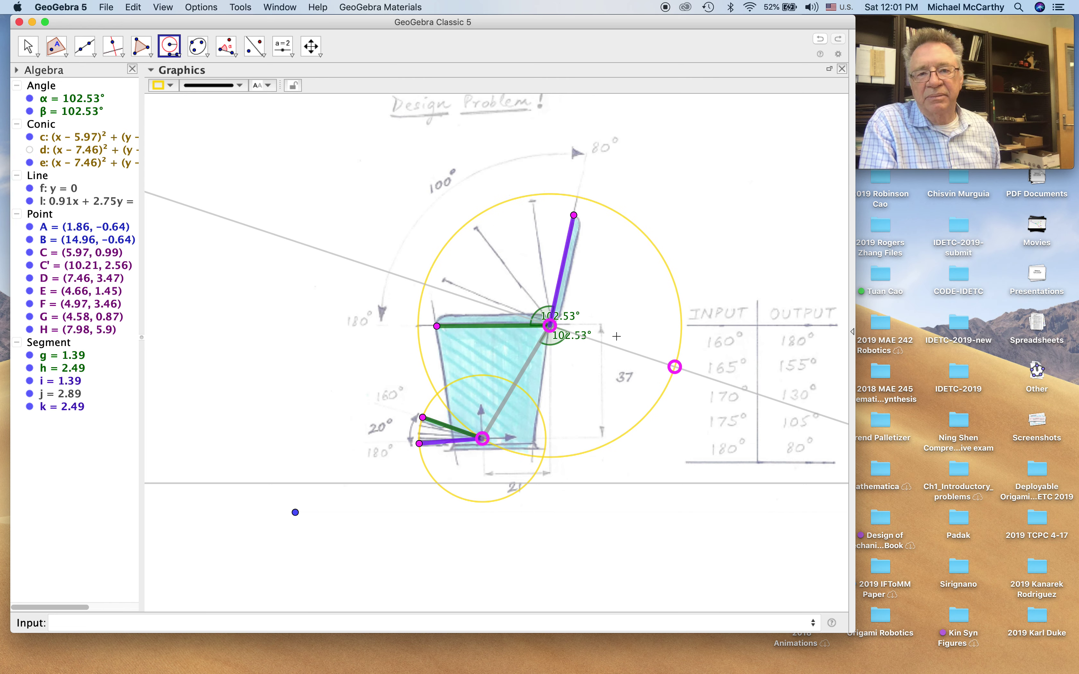
Step: Draw a segment from the lid pivot to the rotated pedal pivot and color it gray
click(91, 53)
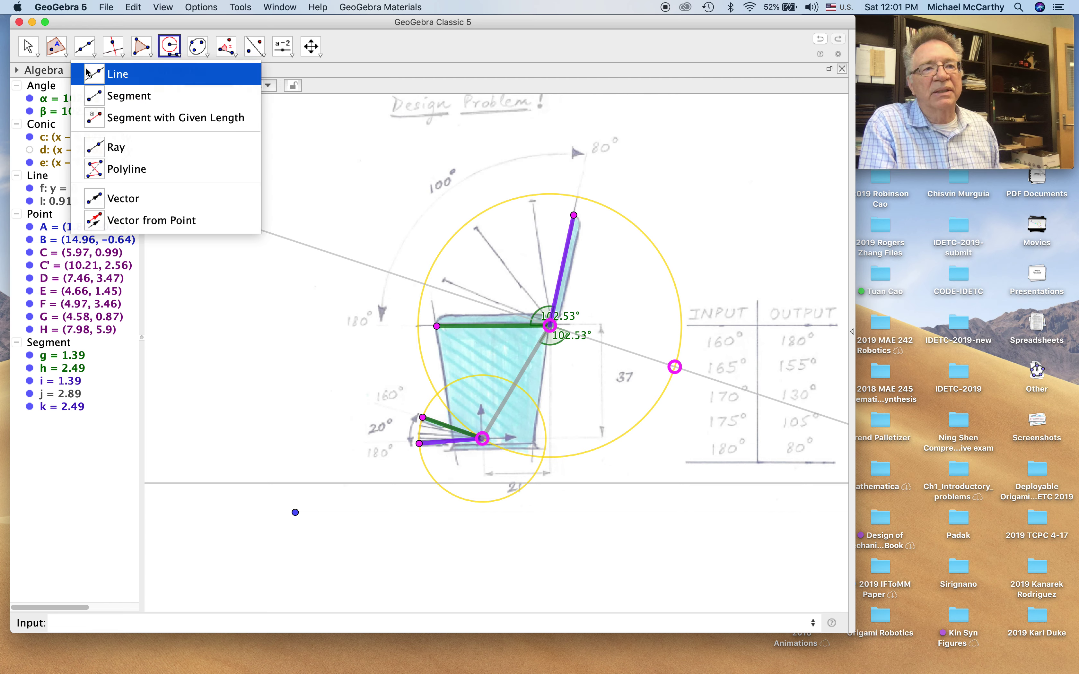
click(85, 45)
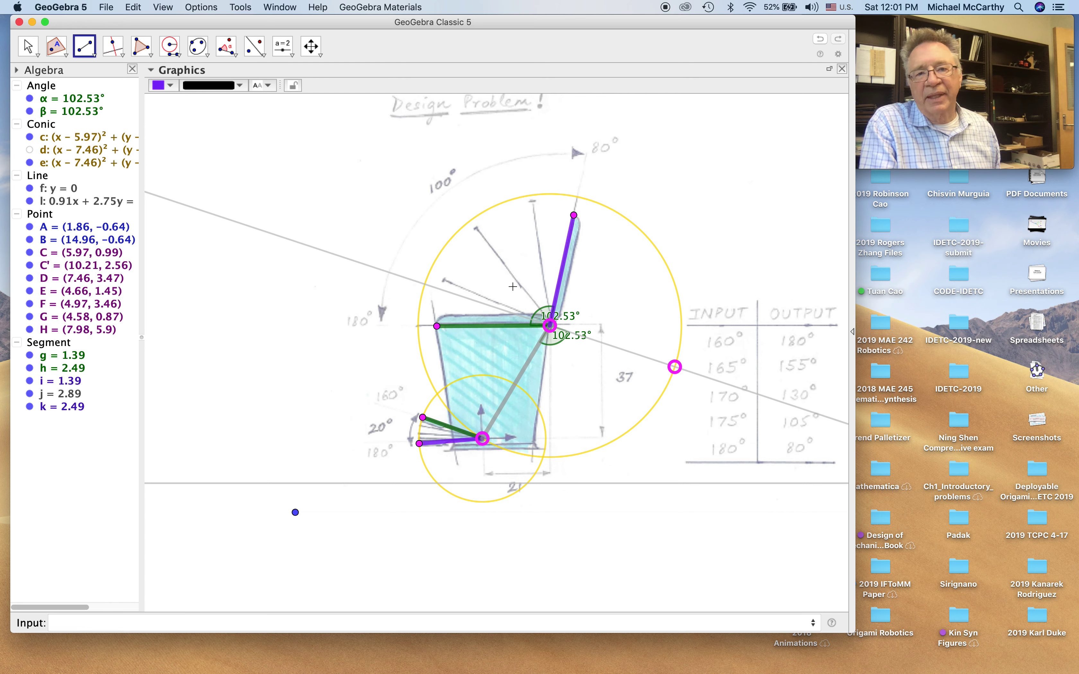
click(550, 326)
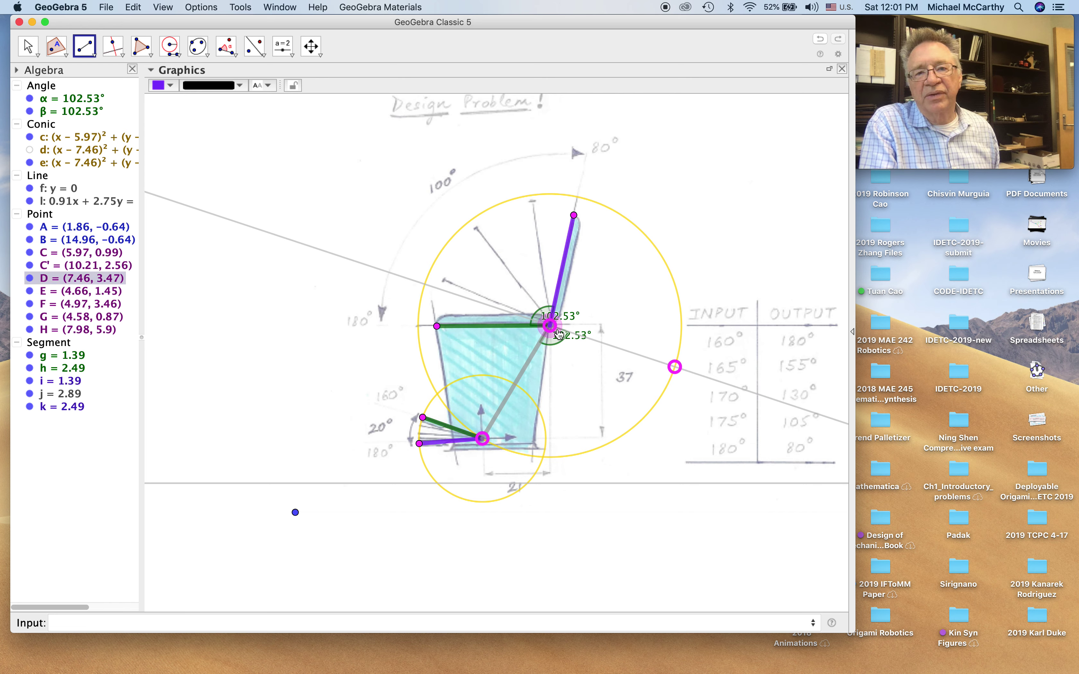
click(675, 367)
click(169, 87)
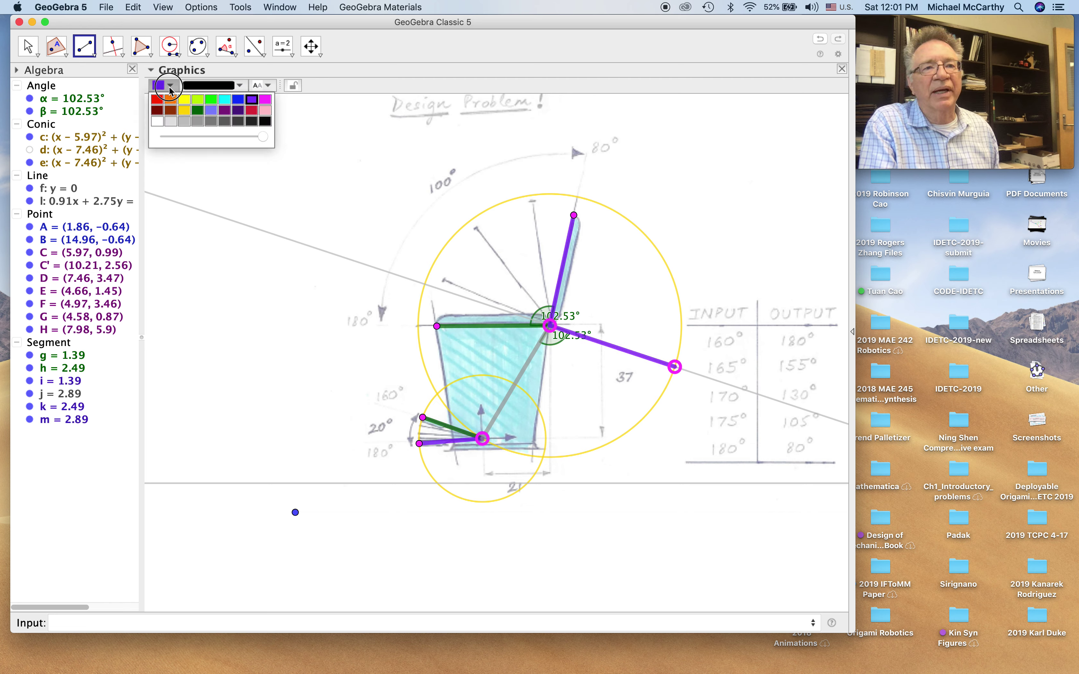
click(188, 123)
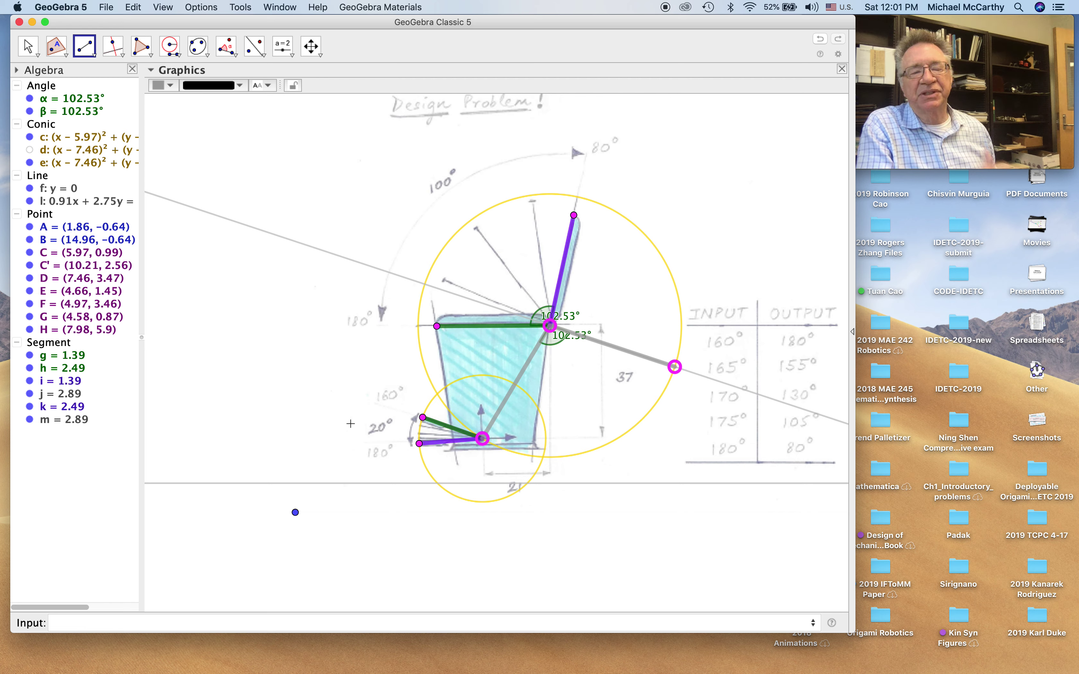
Step: Construct a compass circle centered on the rotated pedal pivot with the green pedal link's length as radius
click(170, 47)
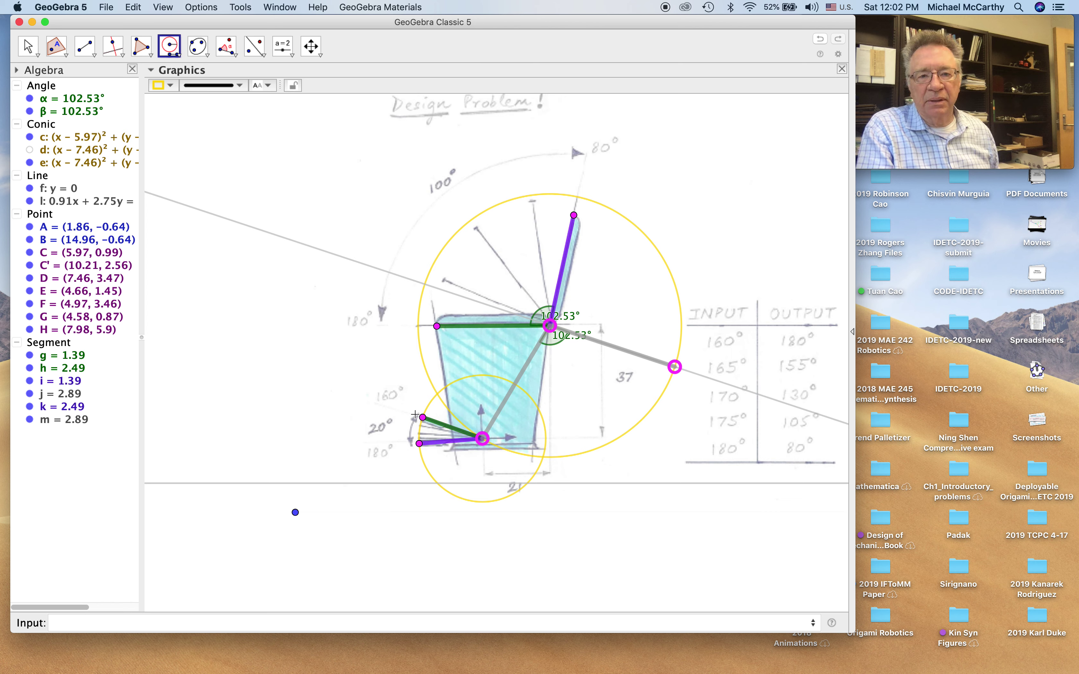
click(482, 439)
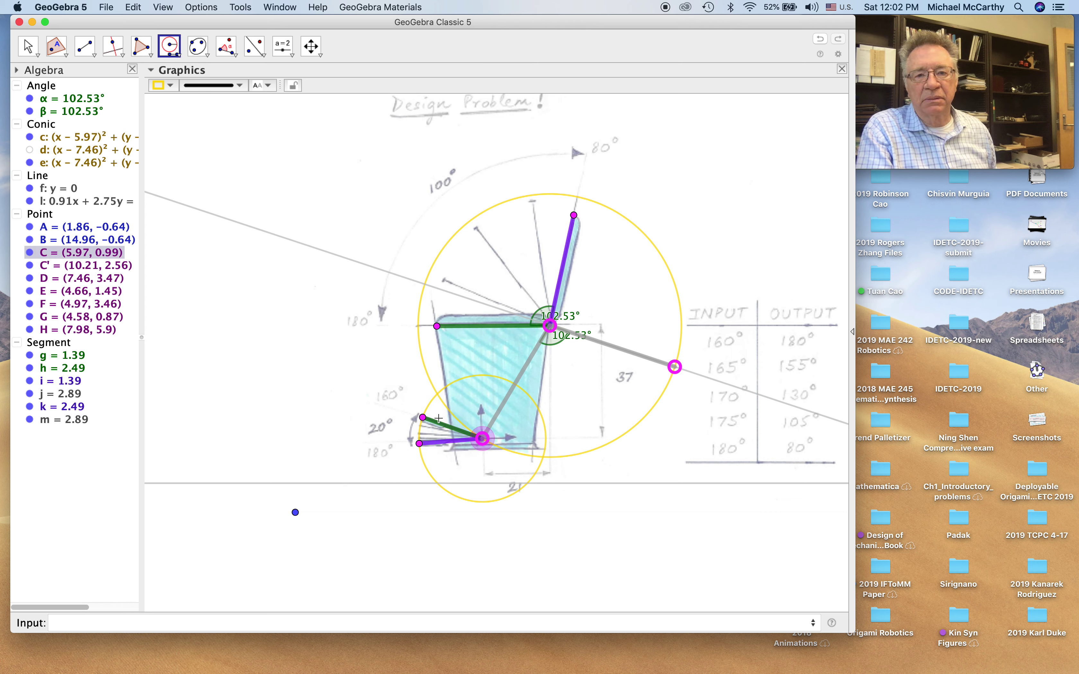
click(423, 417)
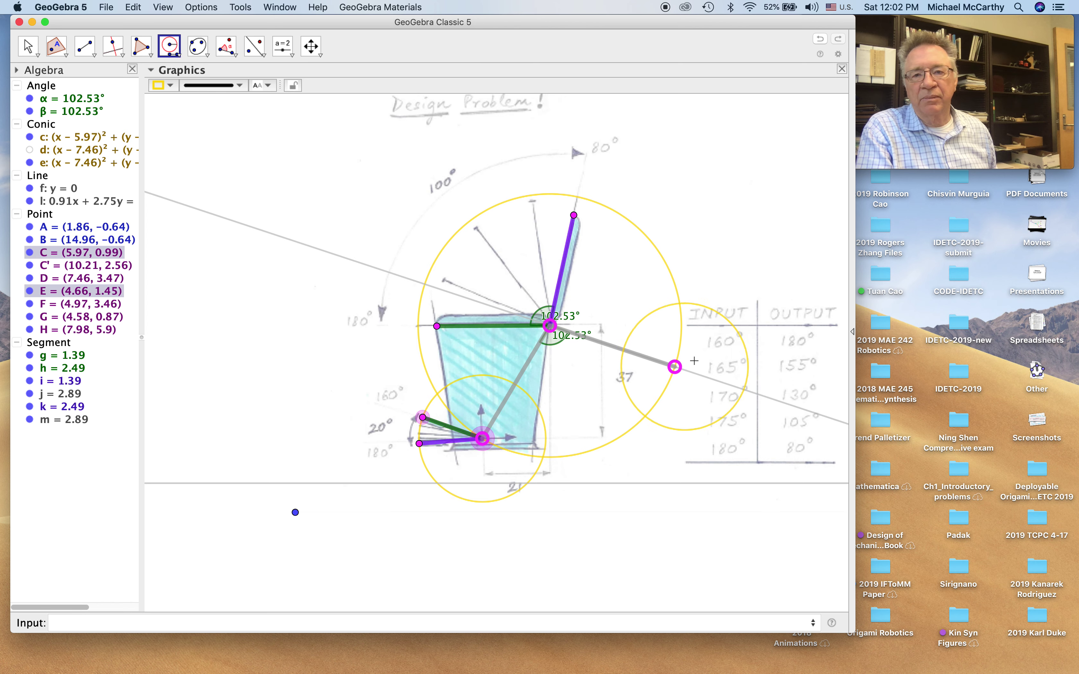
click(675, 367)
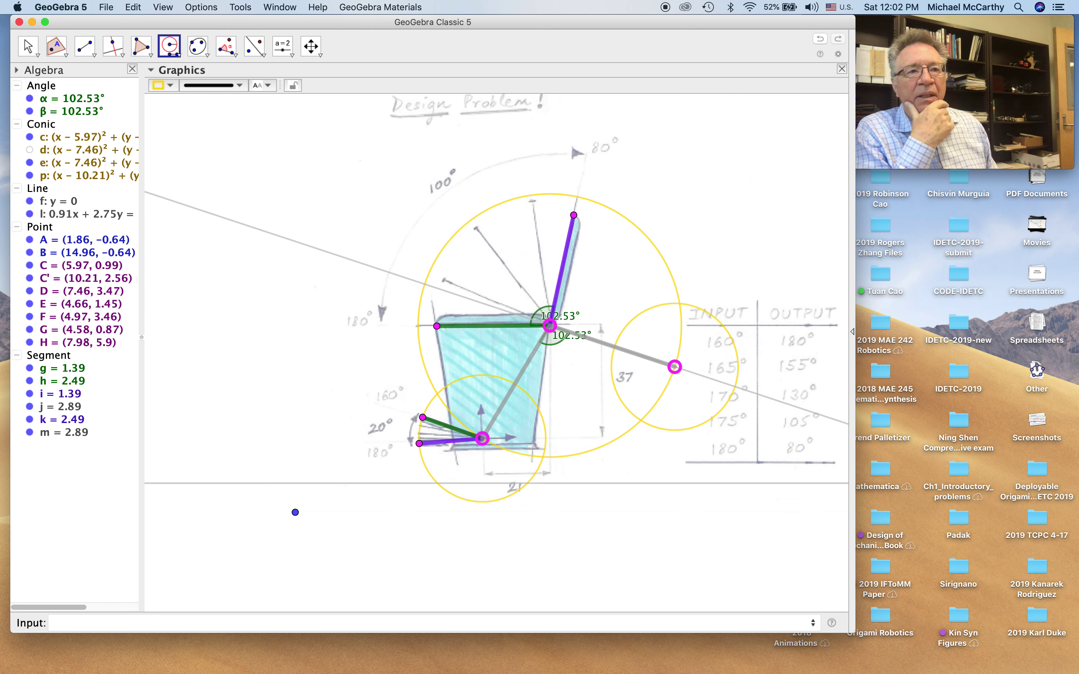
Step: Mark the intersection of the pedal circle with the gray segment between the pedal and lid pivots
click(65, 55)
click(69, 152)
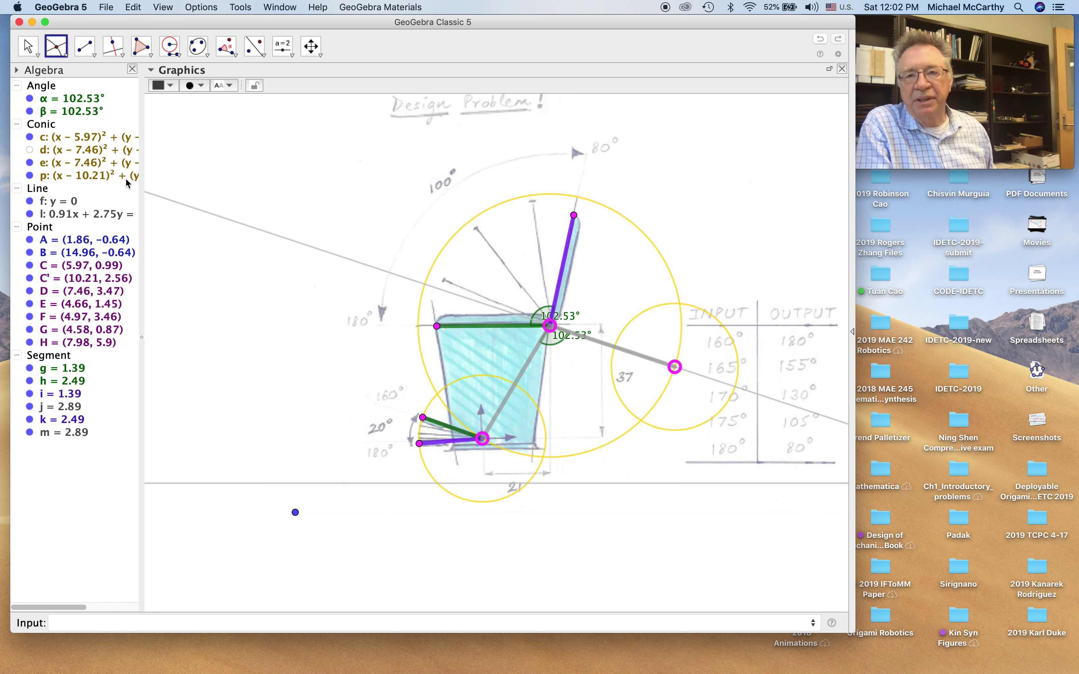
click(432, 407)
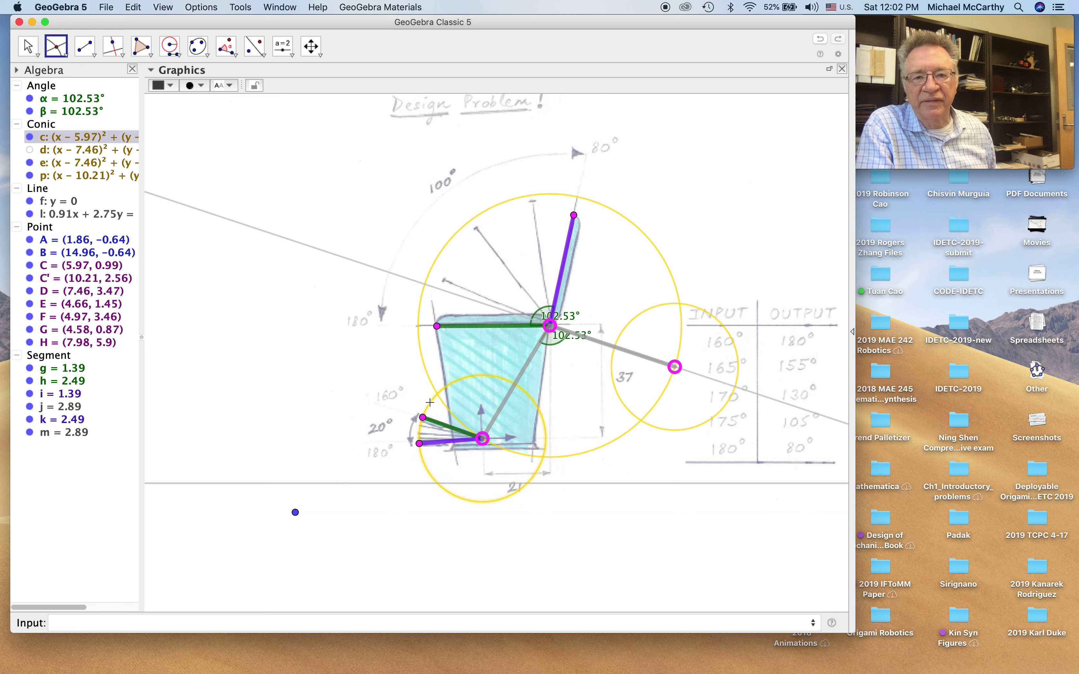
click(523, 369)
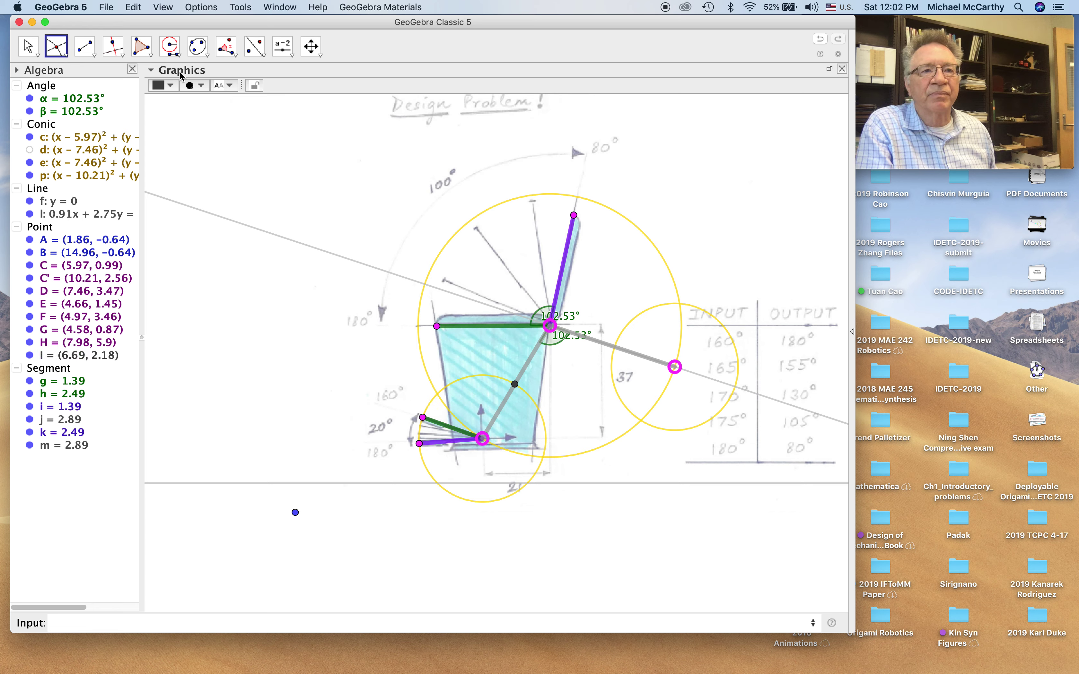
Step: Hide the line through the lid pivot and intersect the circle around the rotated pedal pivot with the gray segment to the lid pivot
click(643, 313)
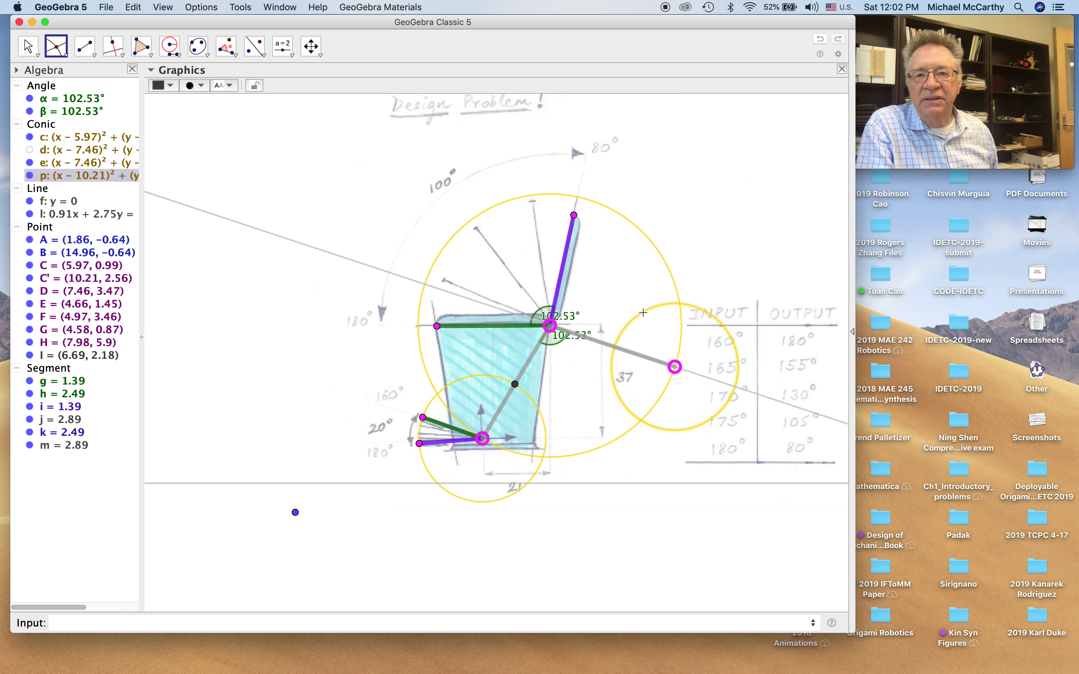
click(646, 357)
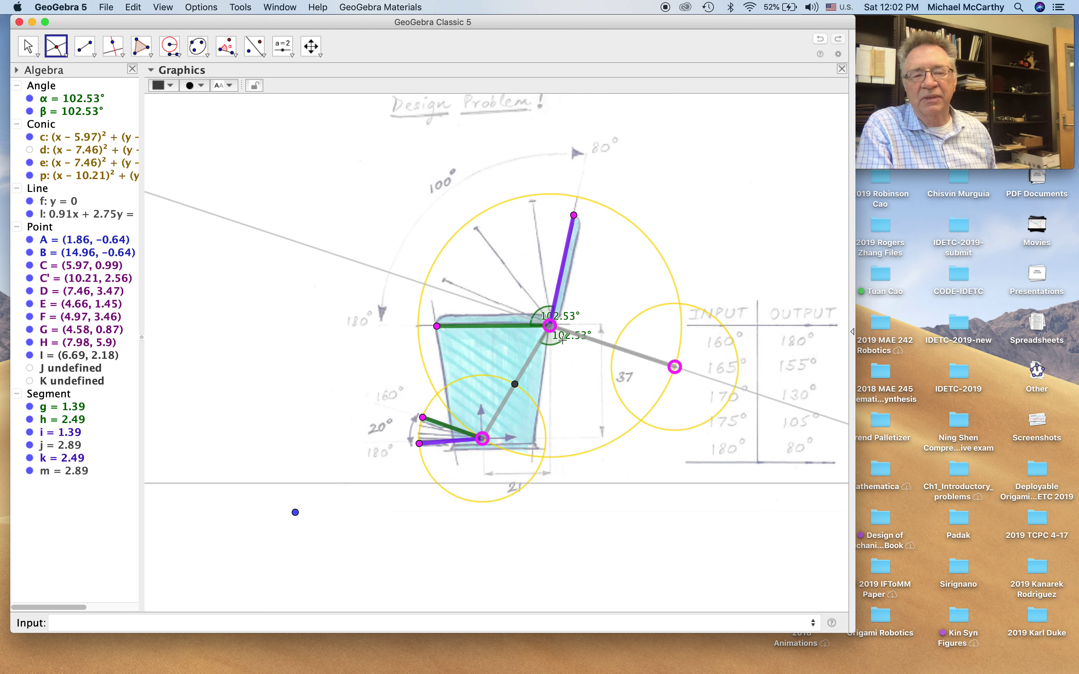
click(30, 215)
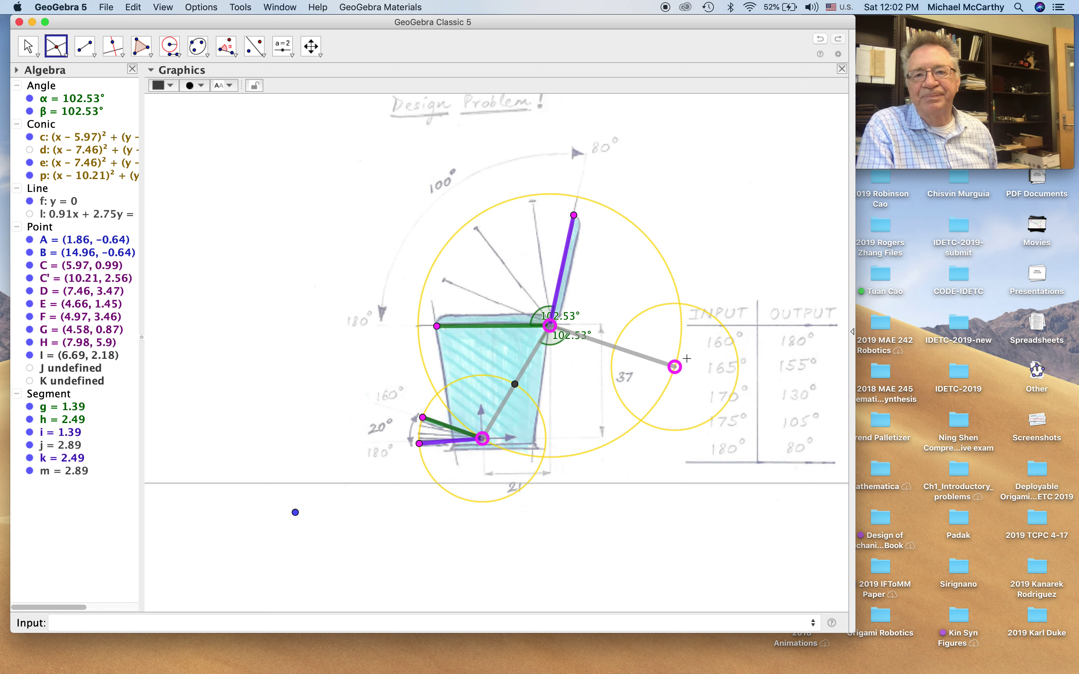
click(640, 356)
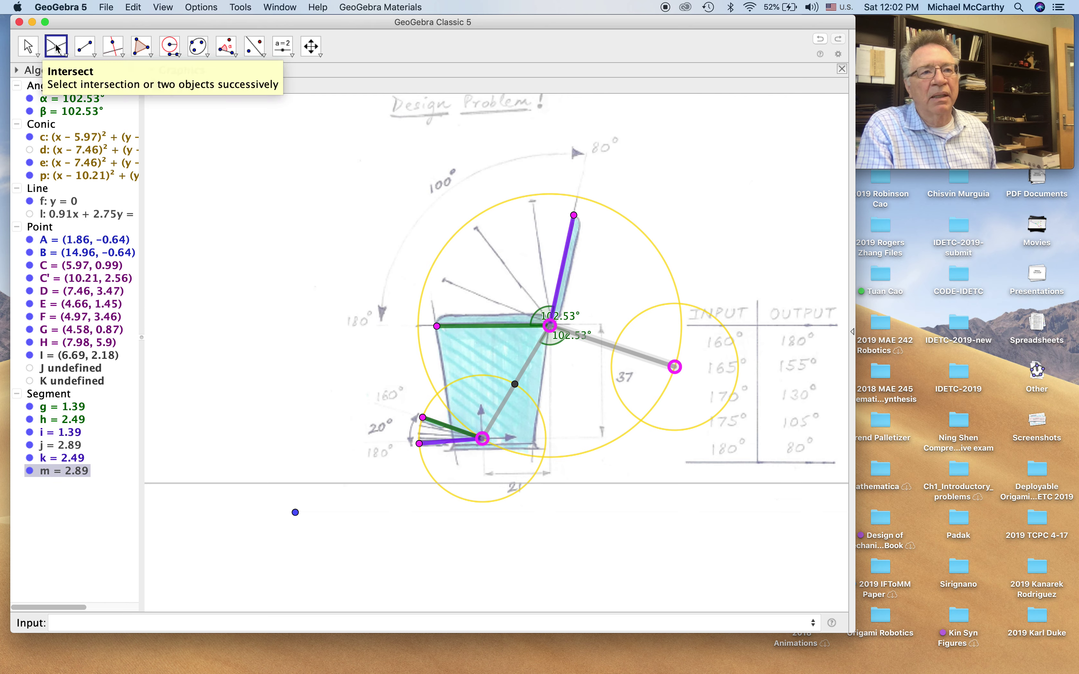
click(632, 326)
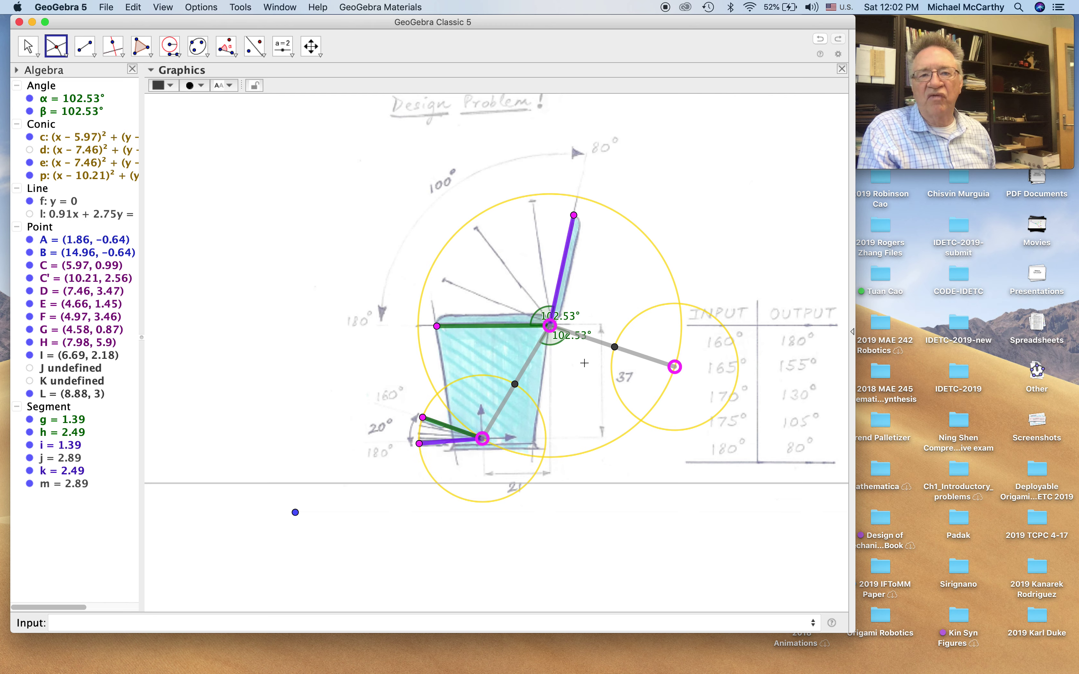
Step: Add an Angle at the pedal pivot from the intersection point on the gray segment to the purple pedal link's end point
click(229, 46)
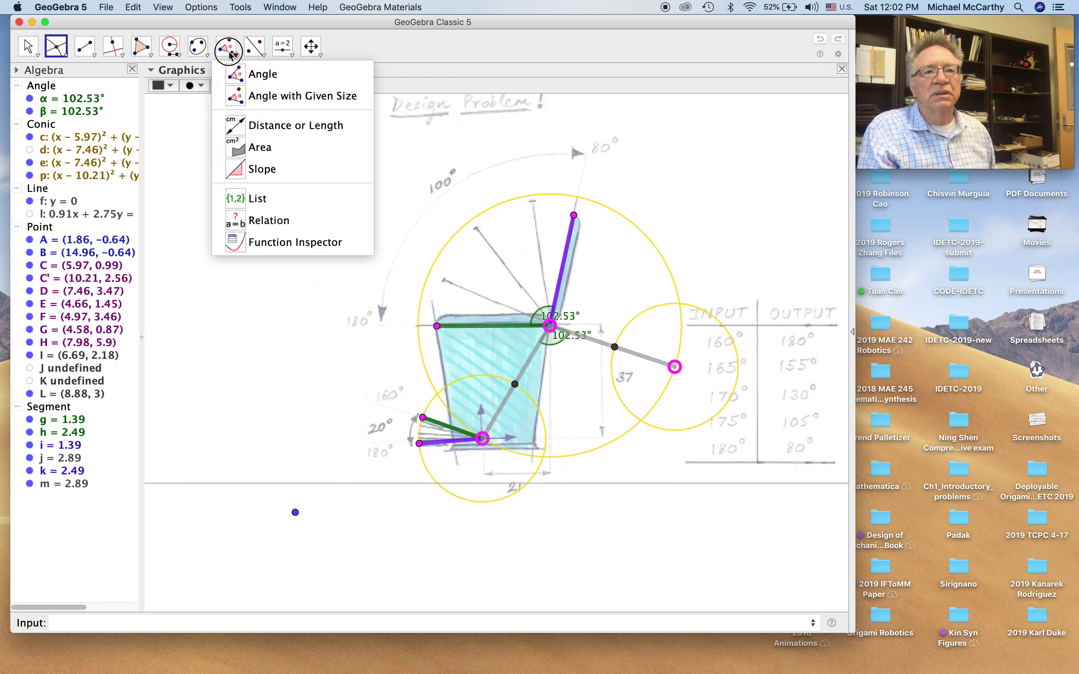
click(240, 76)
click(515, 385)
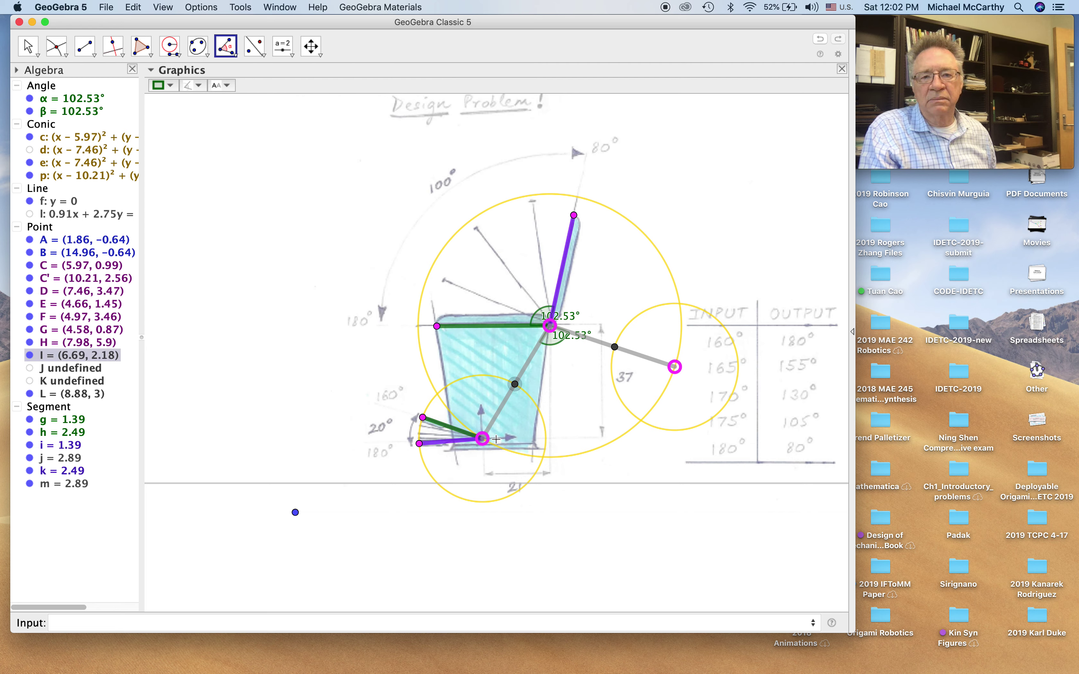
click(482, 439)
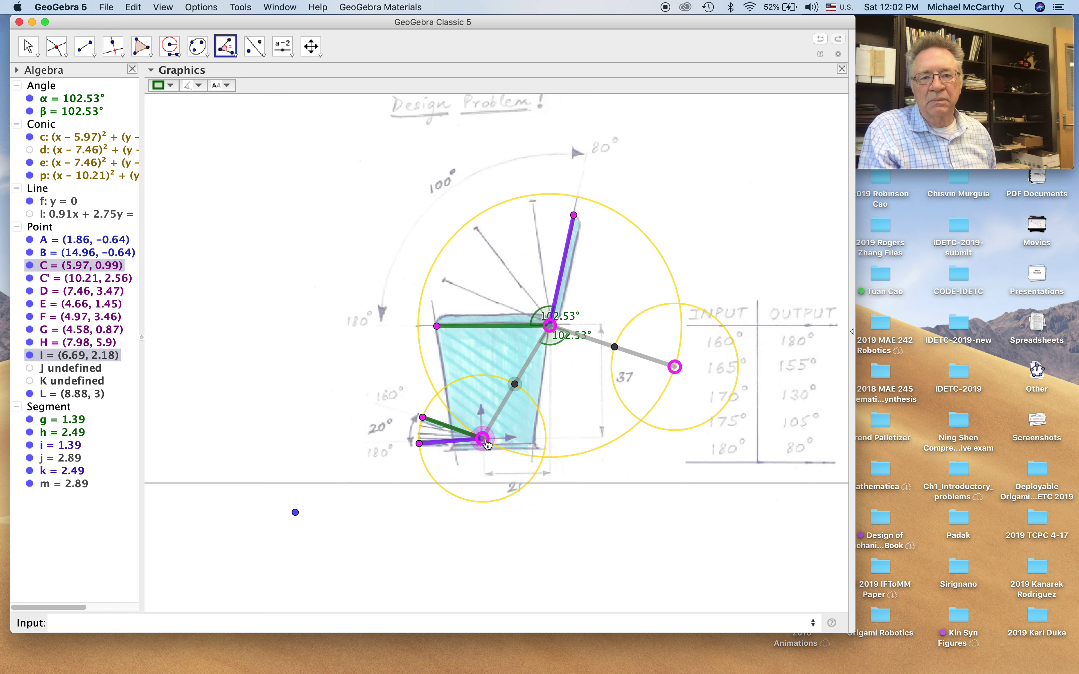
click(420, 445)
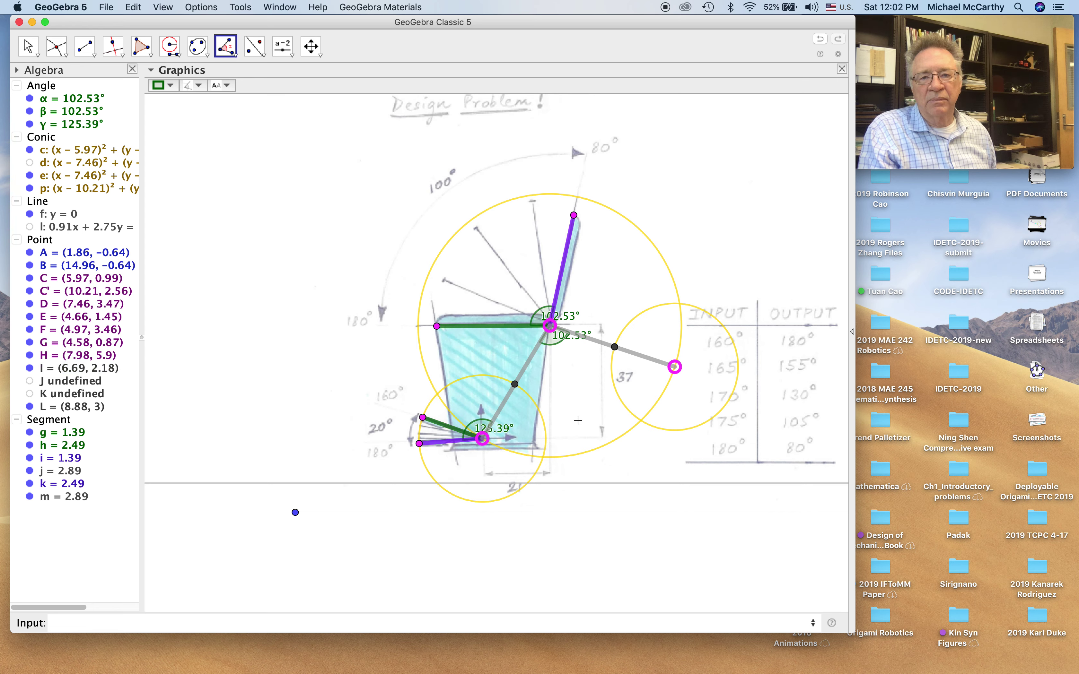
Step: Construct an Angle with Given Size of γ counterclockwise from the new intersection point about the rotated pedal pivot
click(615, 348)
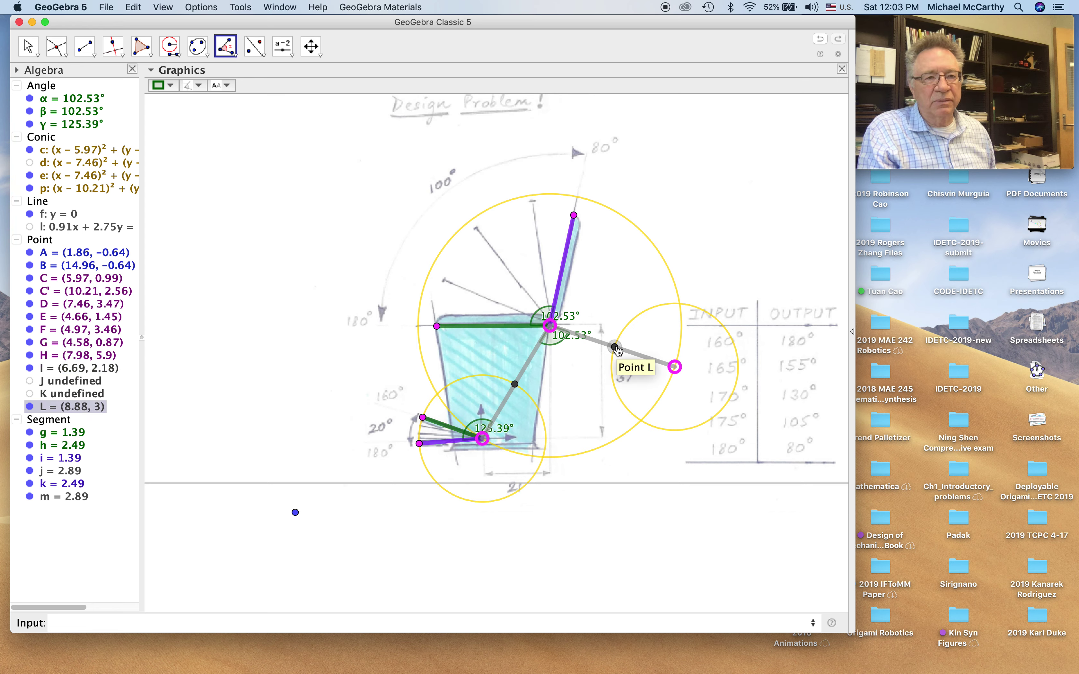
key(Escape)
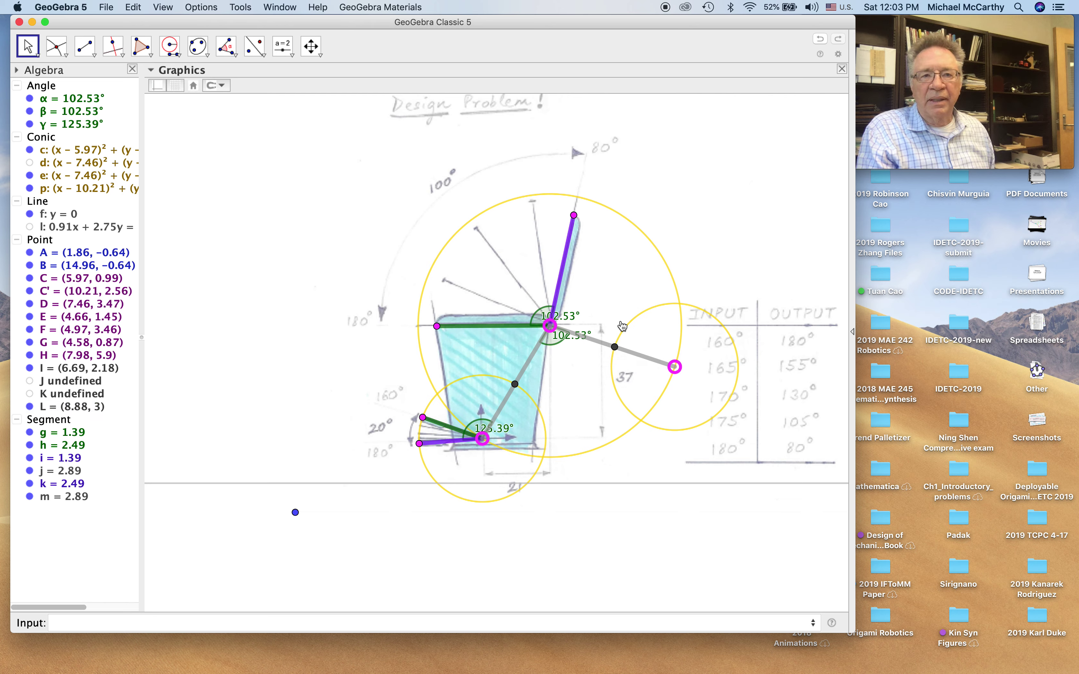
click(226, 46)
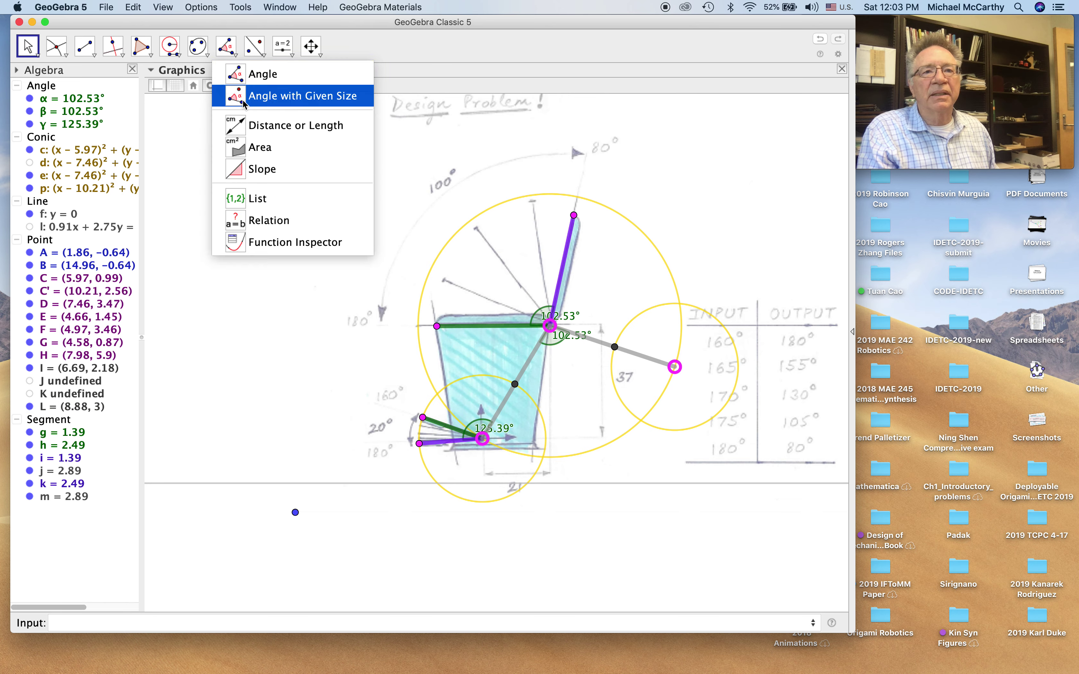
click(253, 72)
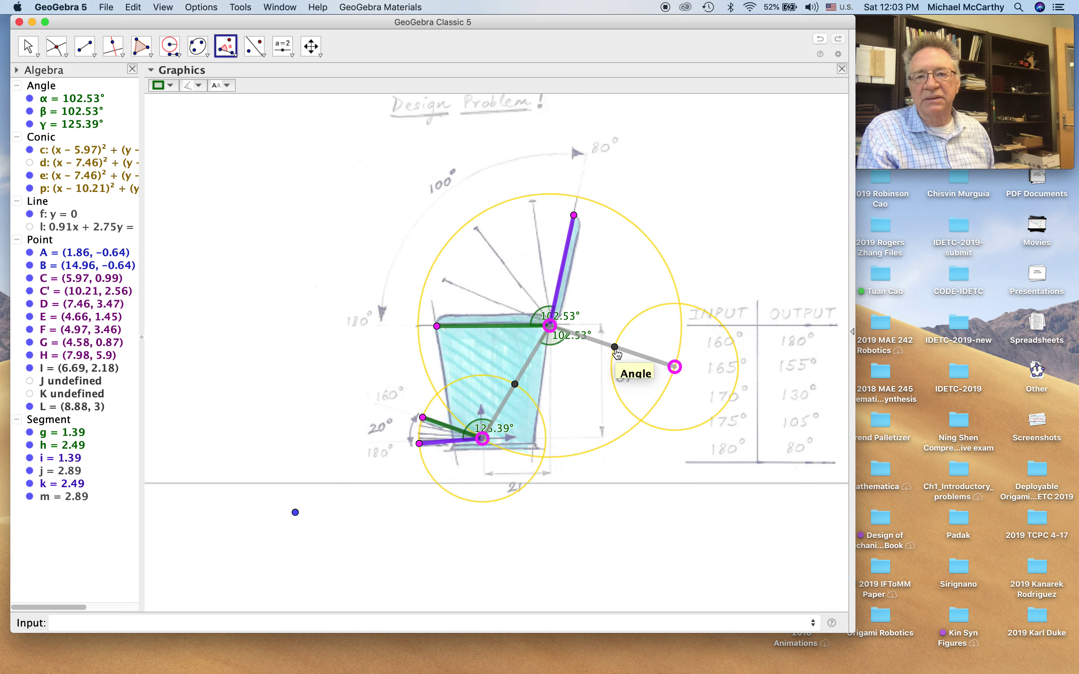
click(615, 347)
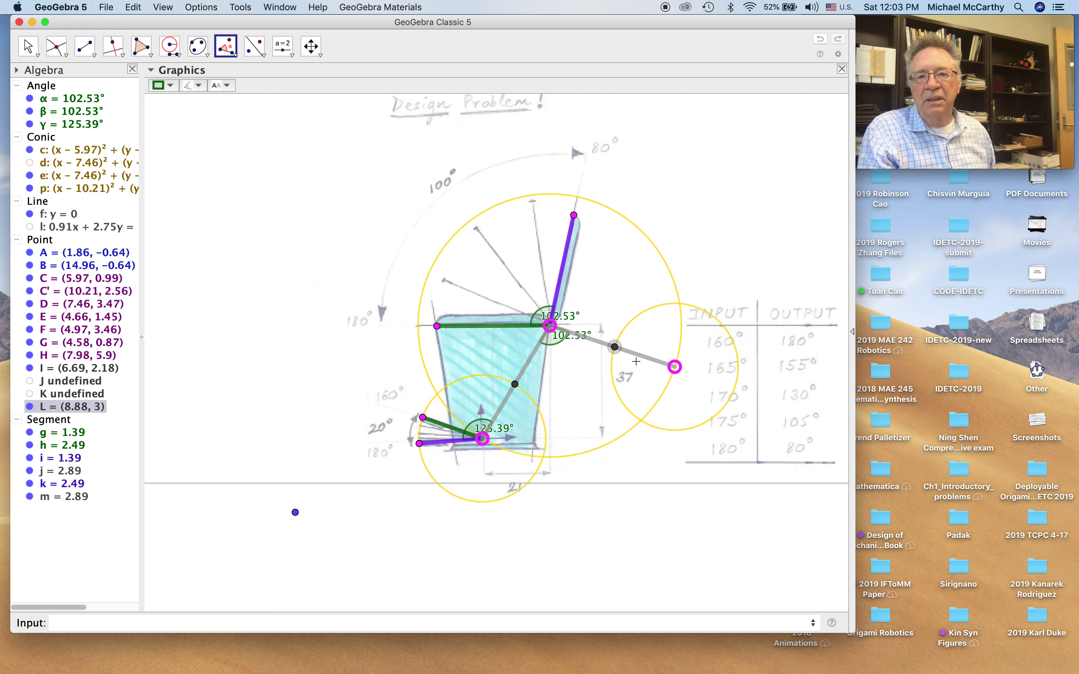
click(675, 369)
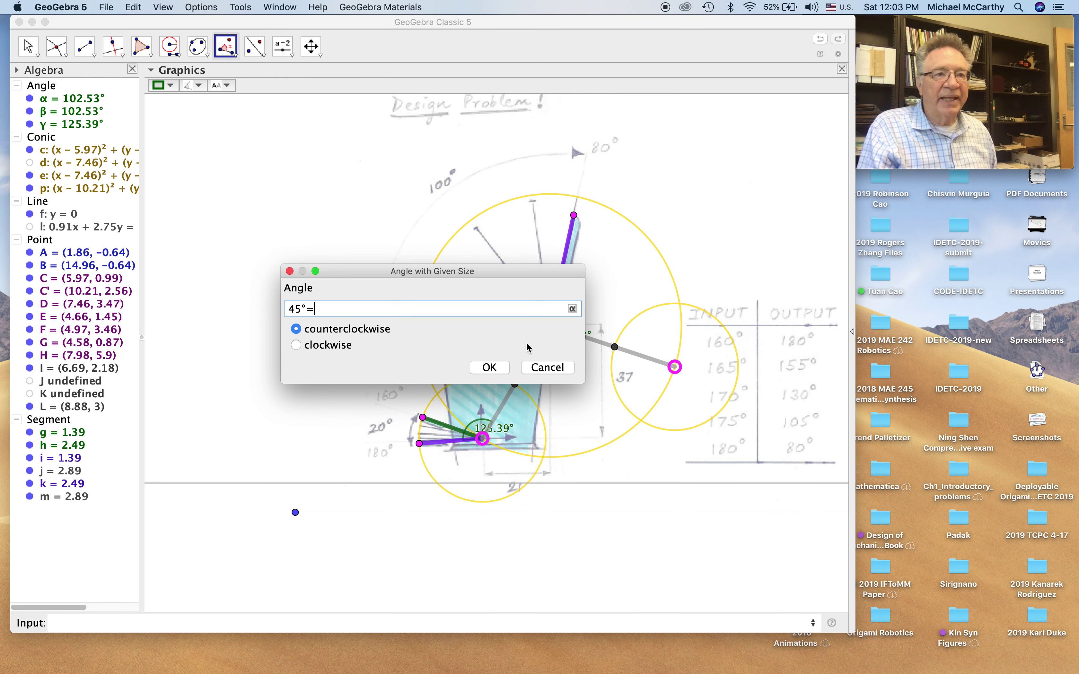
key(BackSpace)
key(BackSpace)
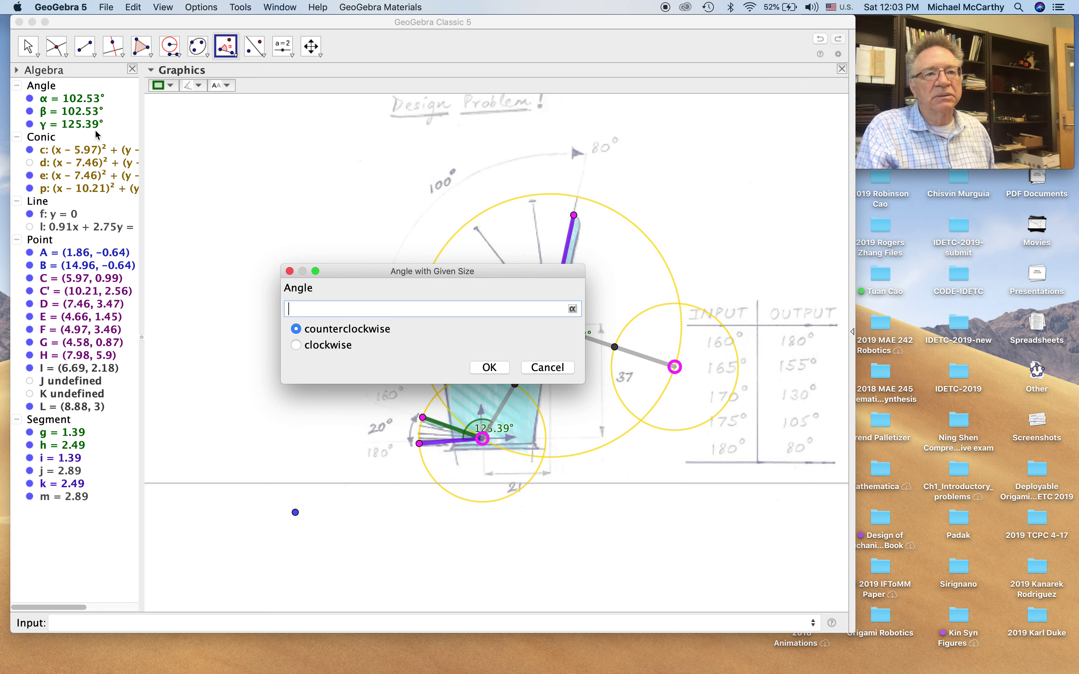
click(572, 309)
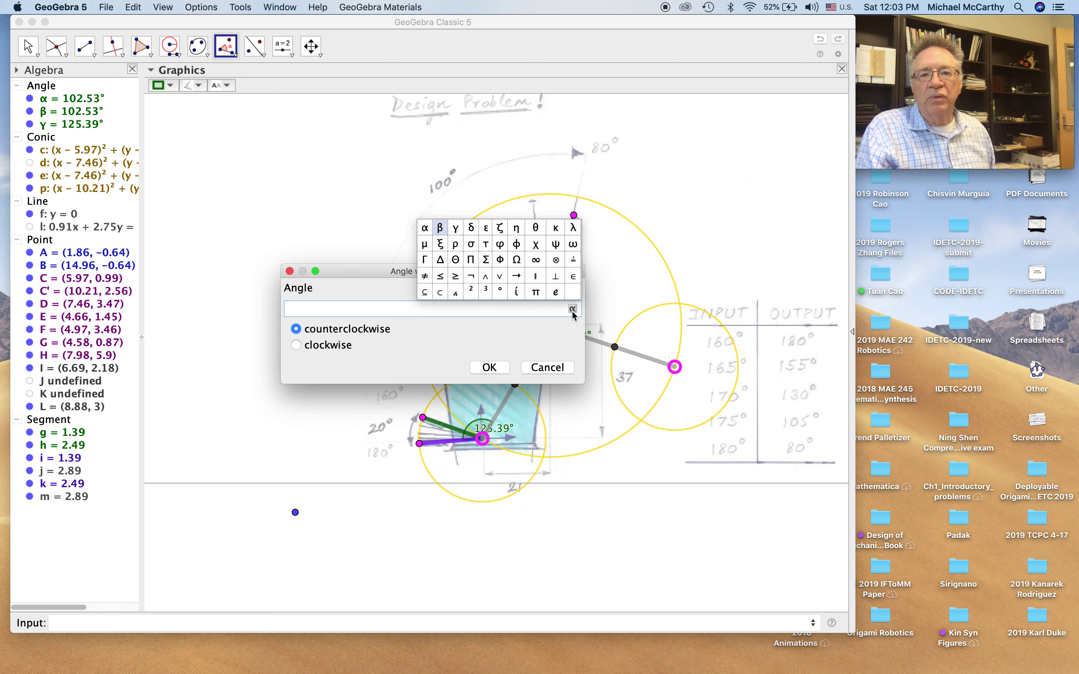
click(455, 227)
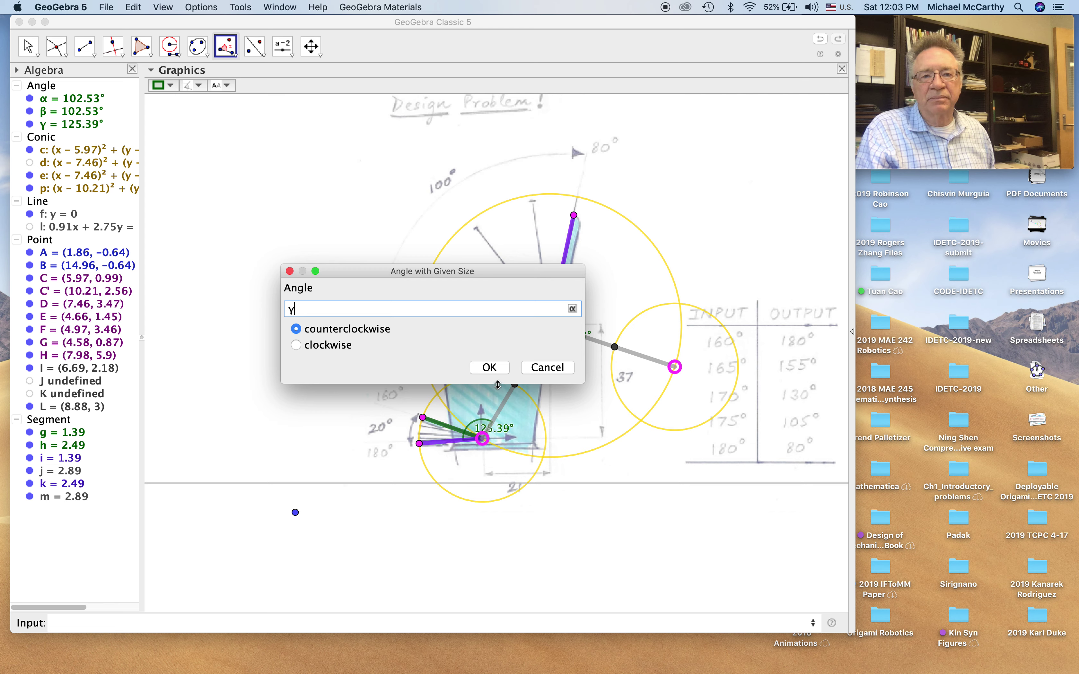
click(490, 368)
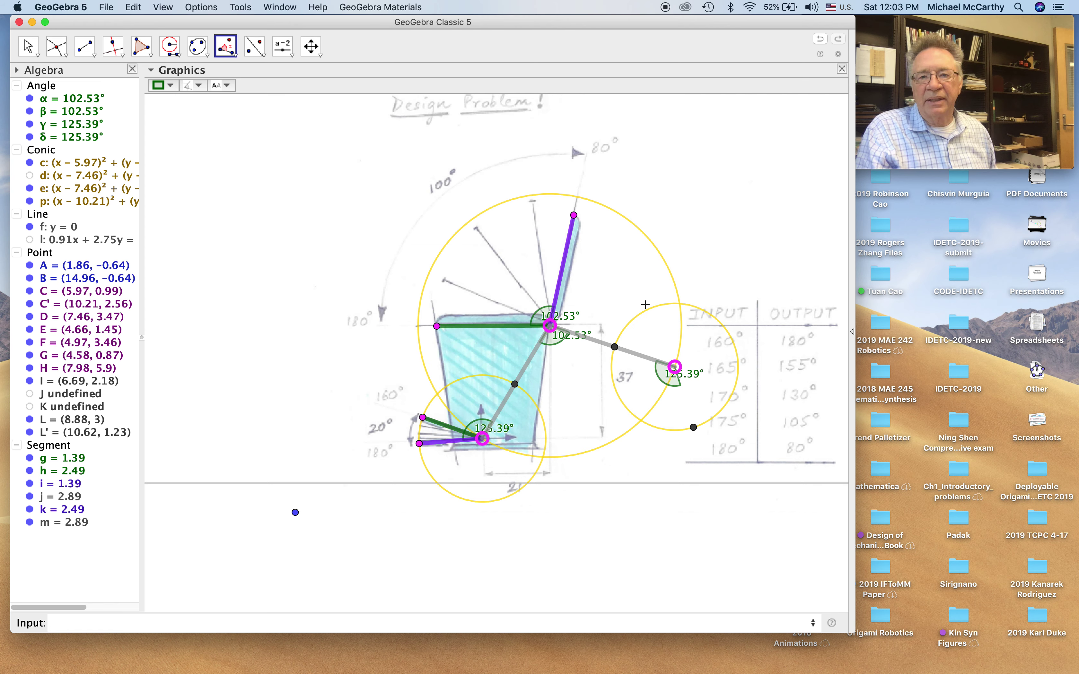
Step: Draw a segment from the rotated pedal pivot to the point set off by the γ angle and colour it purple
click(85, 46)
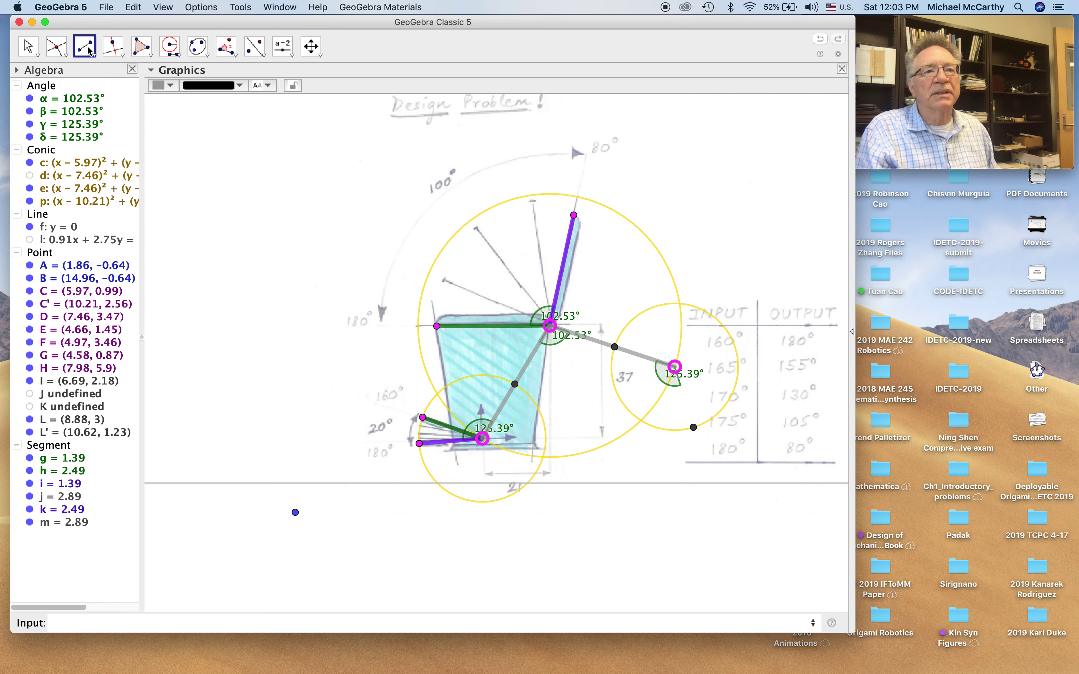
click(675, 367)
click(694, 428)
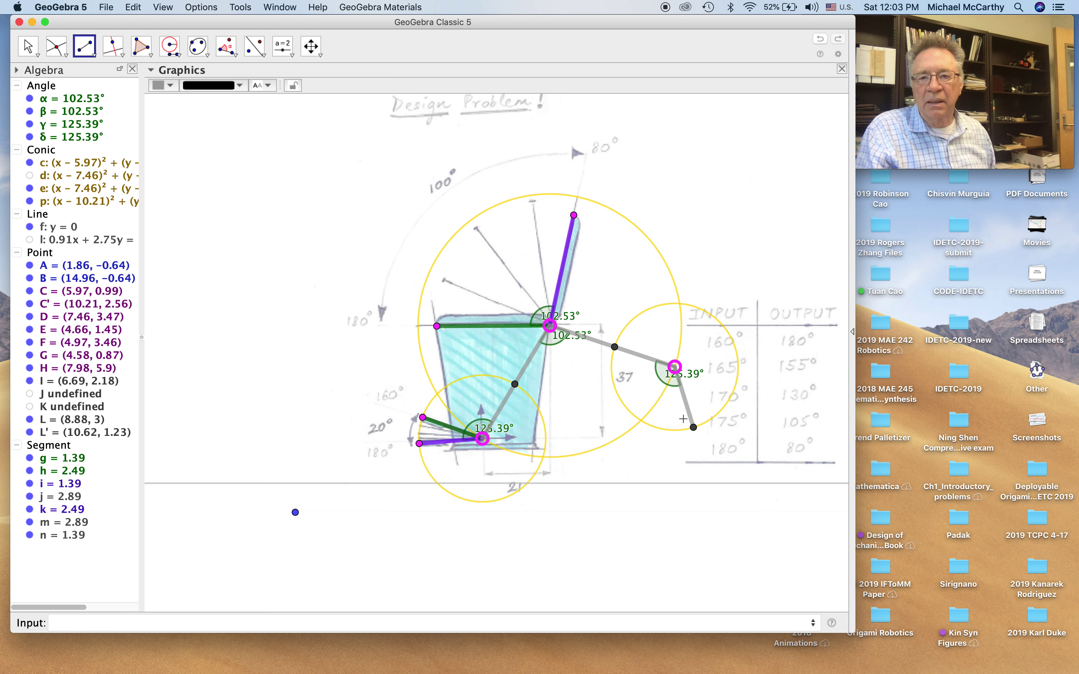
click(163, 85)
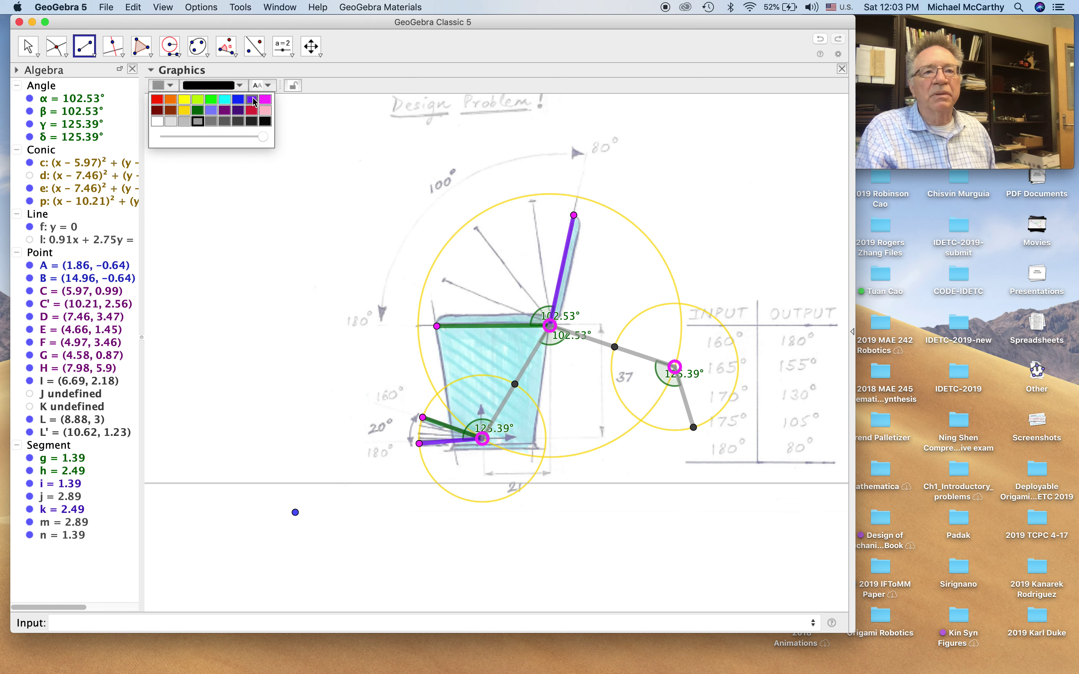
click(252, 98)
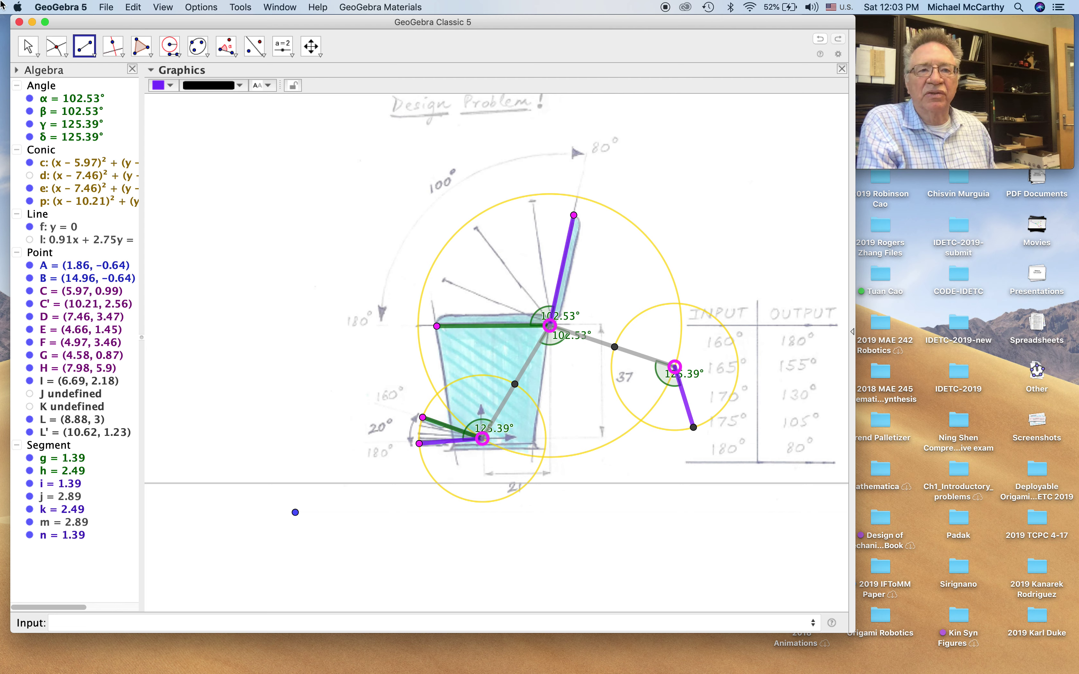
Step: Place a free point above the green pedal link inside the can, at about (5.69, 2.04)
click(28, 48)
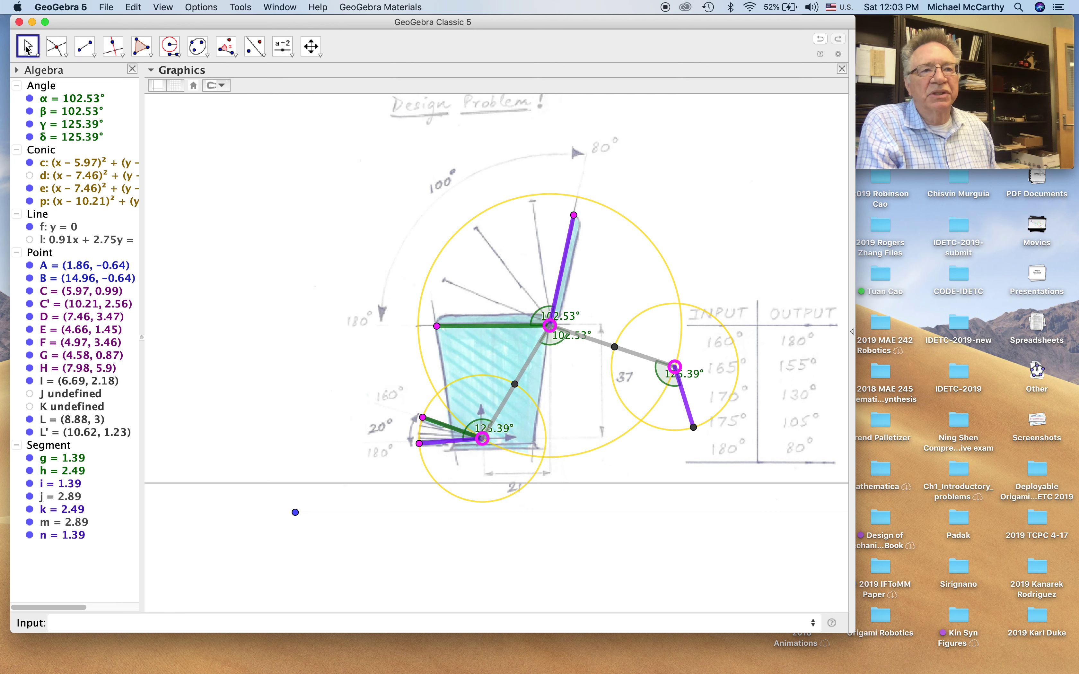
click(28, 48)
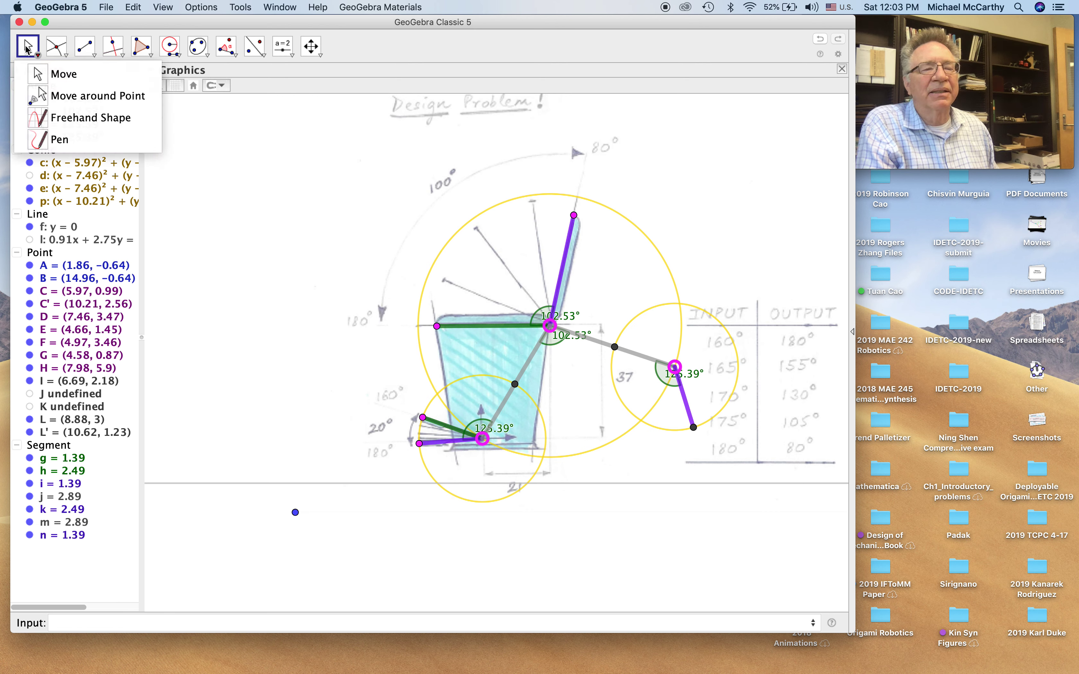
mouse_move(53, 51)
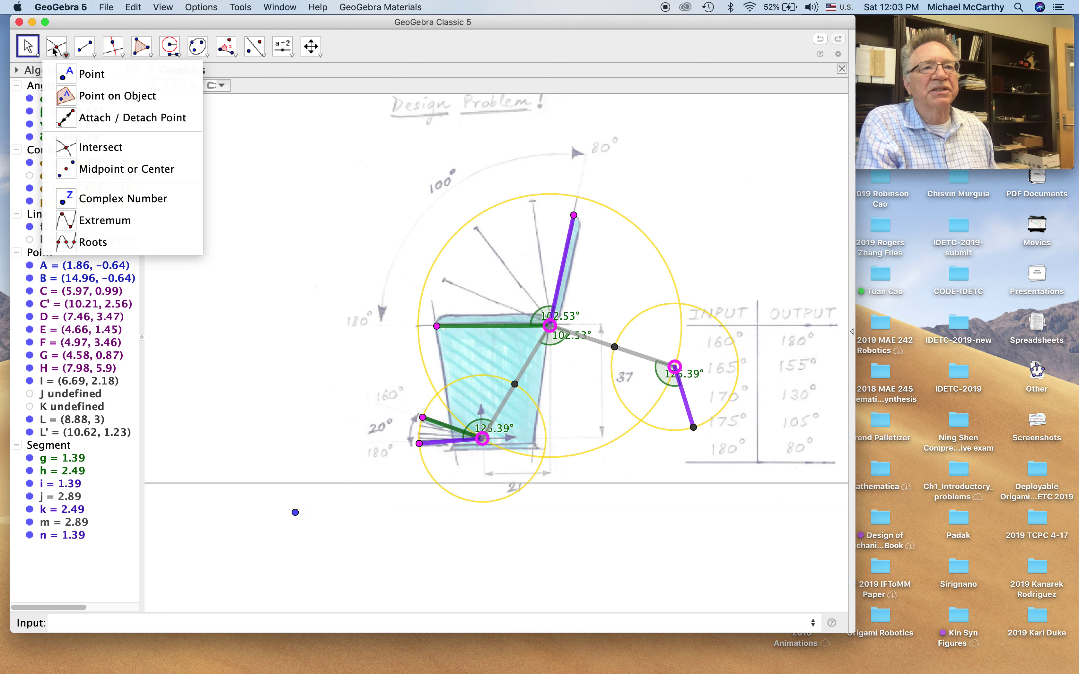
click(66, 75)
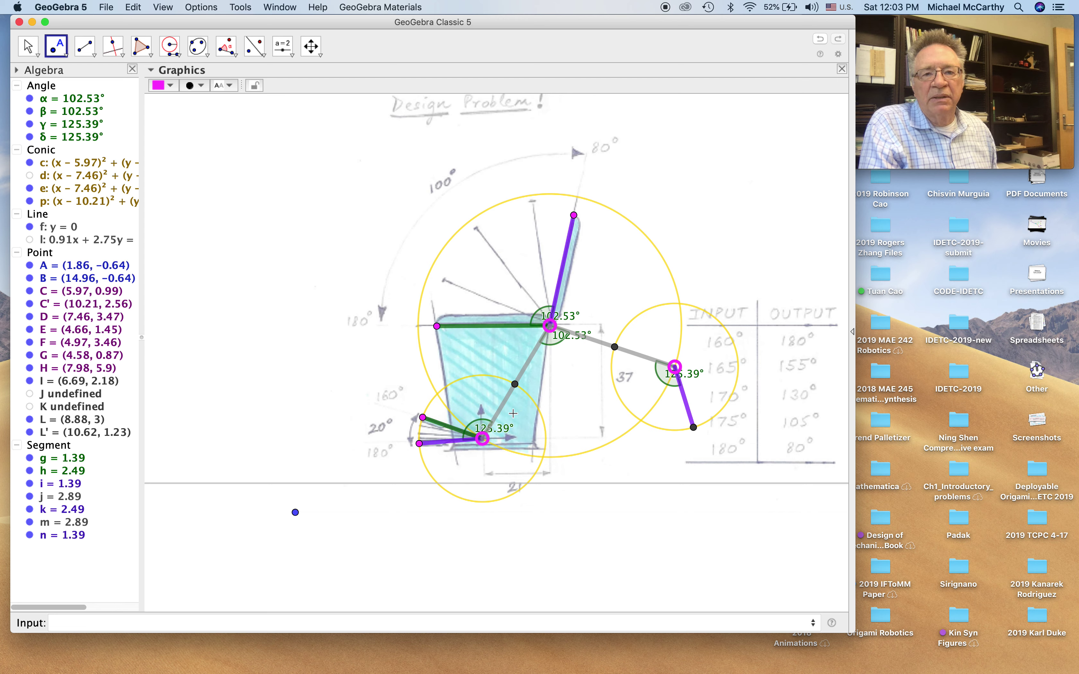
click(469, 390)
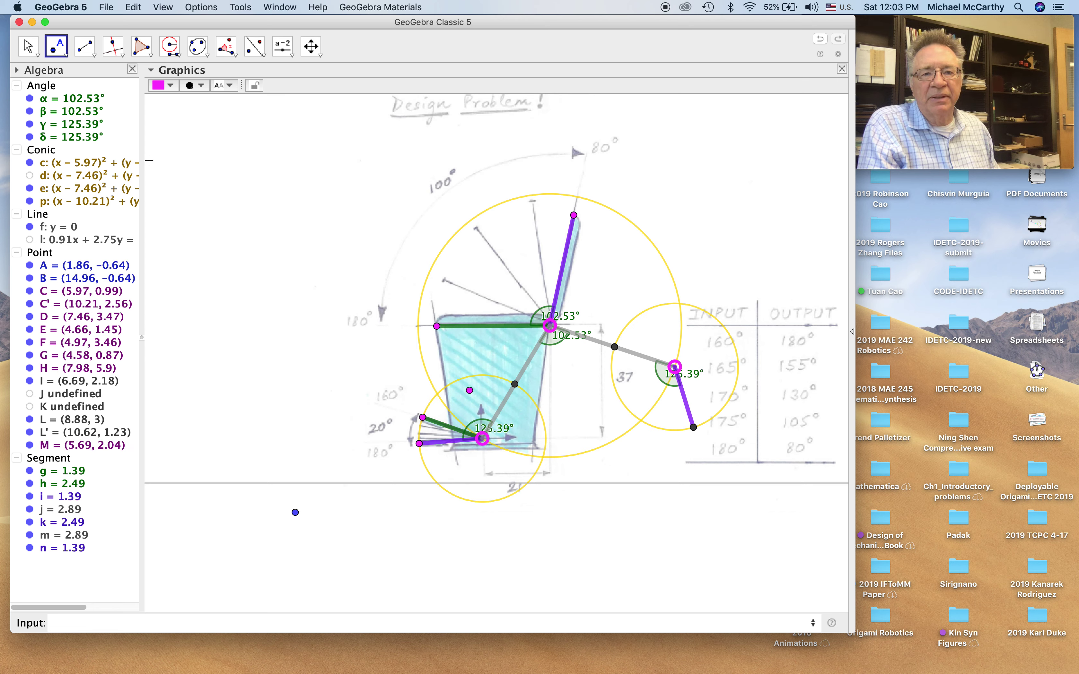
Step: Draw a triangle through the green pedal link's end point, the new free point and the pedal pivot, and colour it dark green
click(142, 47)
click(150, 80)
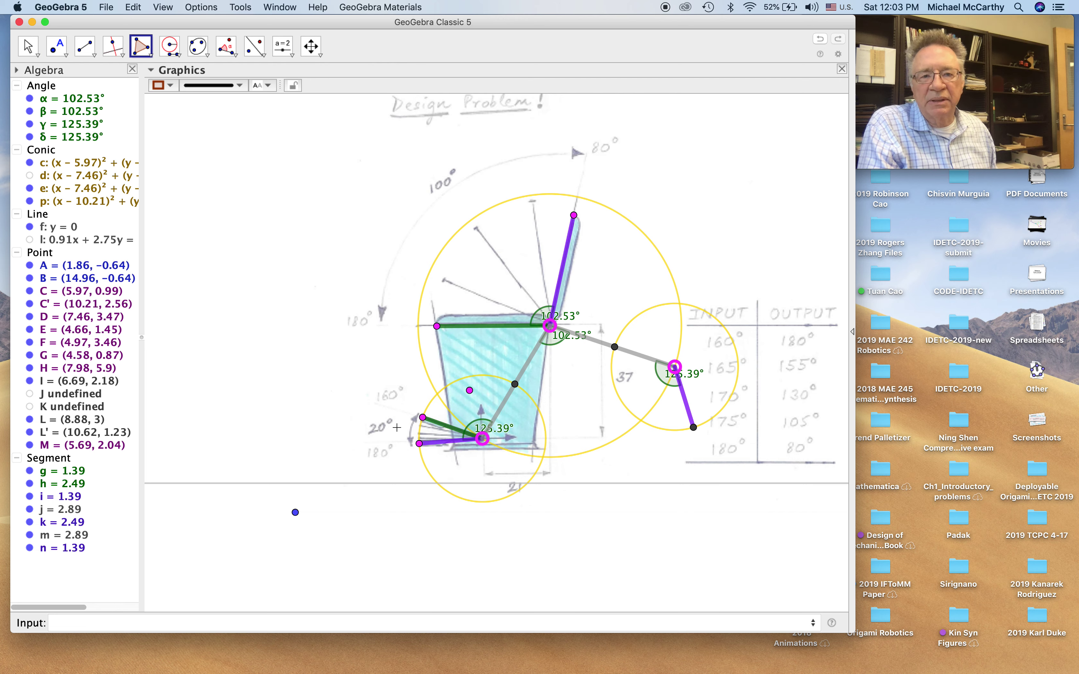
click(423, 418)
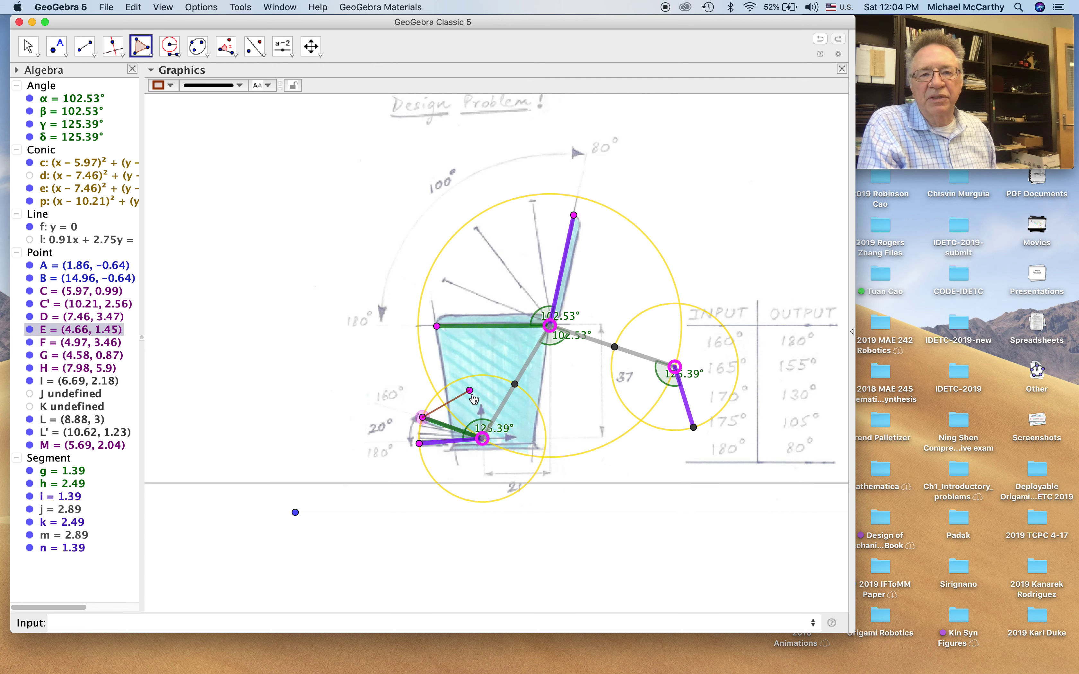
click(469, 390)
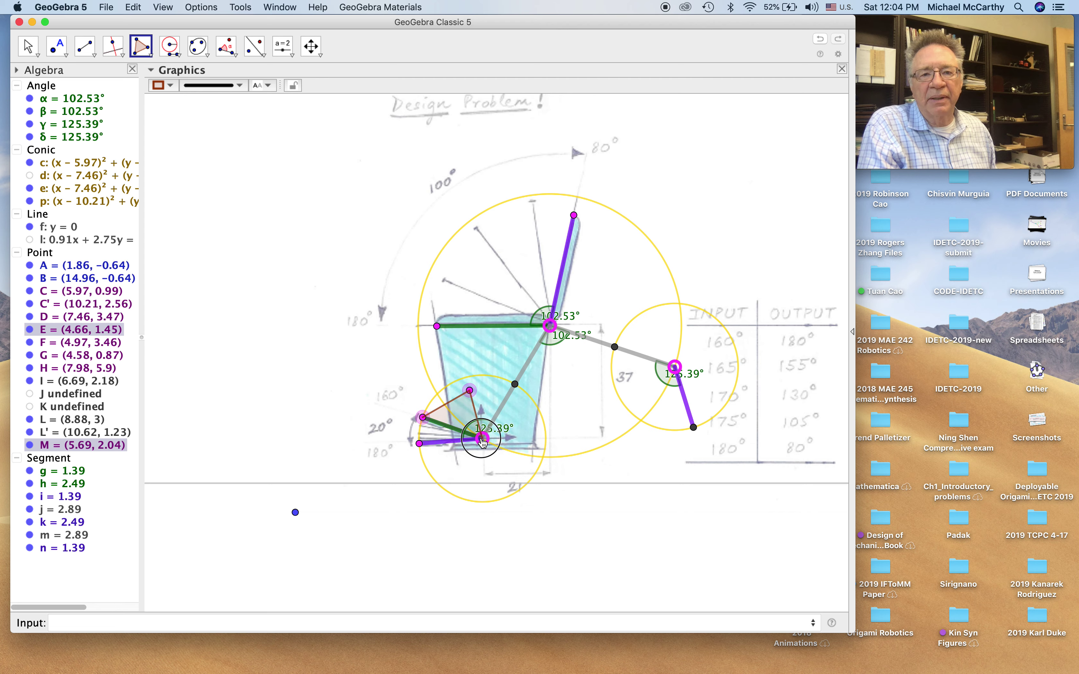
click(481, 438)
click(421, 418)
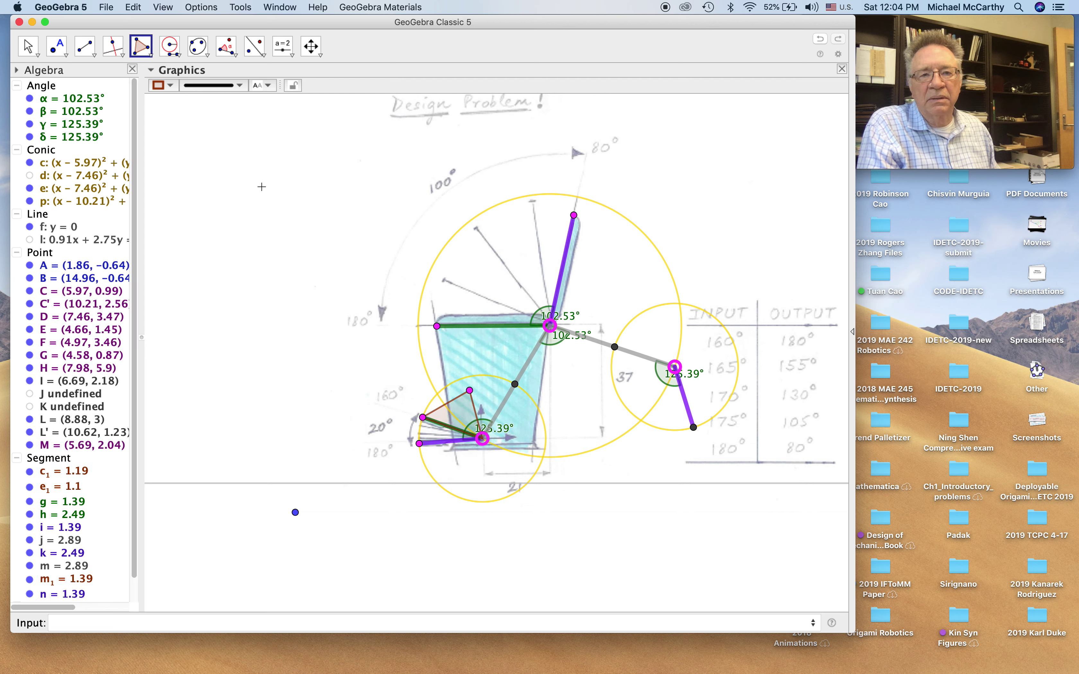
click(170, 83)
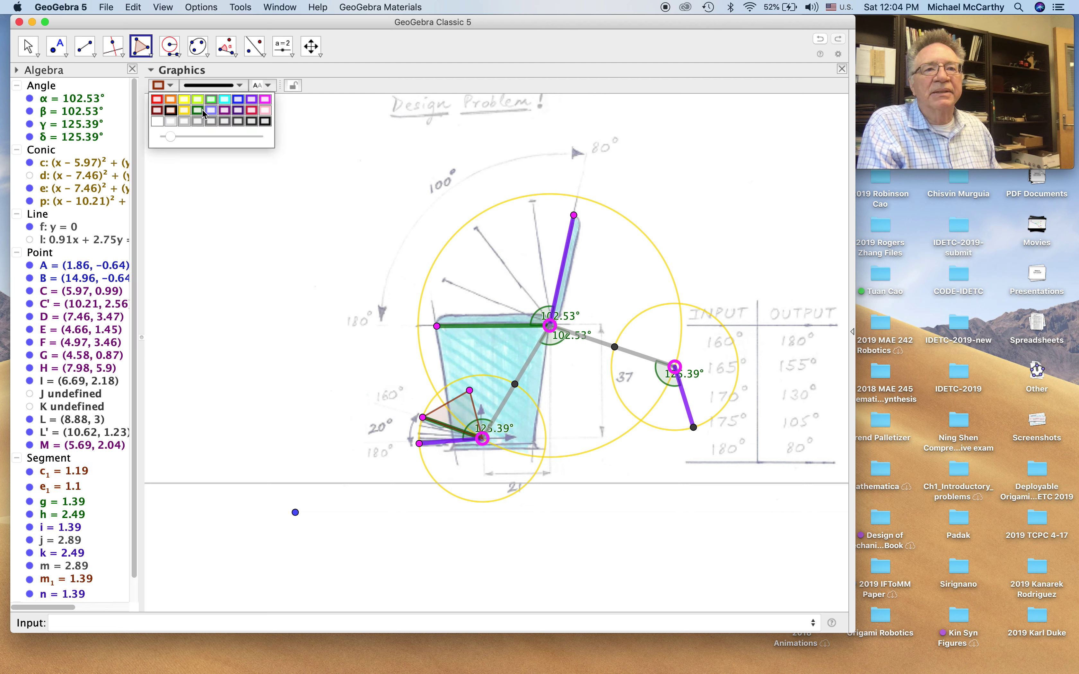
click(193, 111)
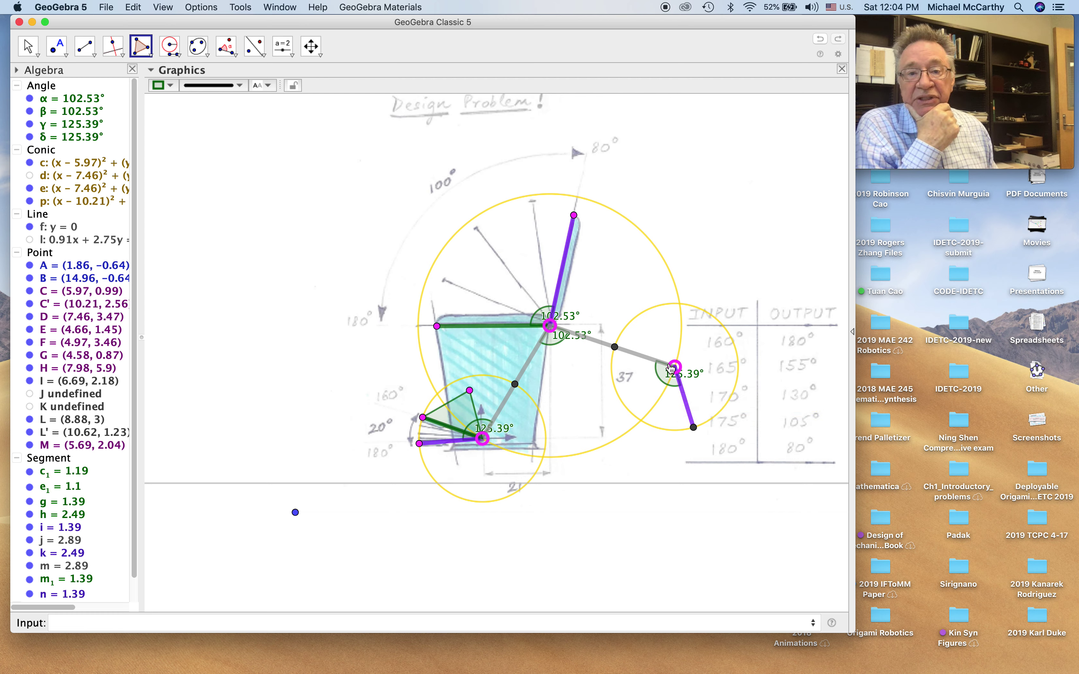
Step: Hide the three yellow circles around the rotated pedal pivot, the lid pivot and the pedal pivot
click(31, 203)
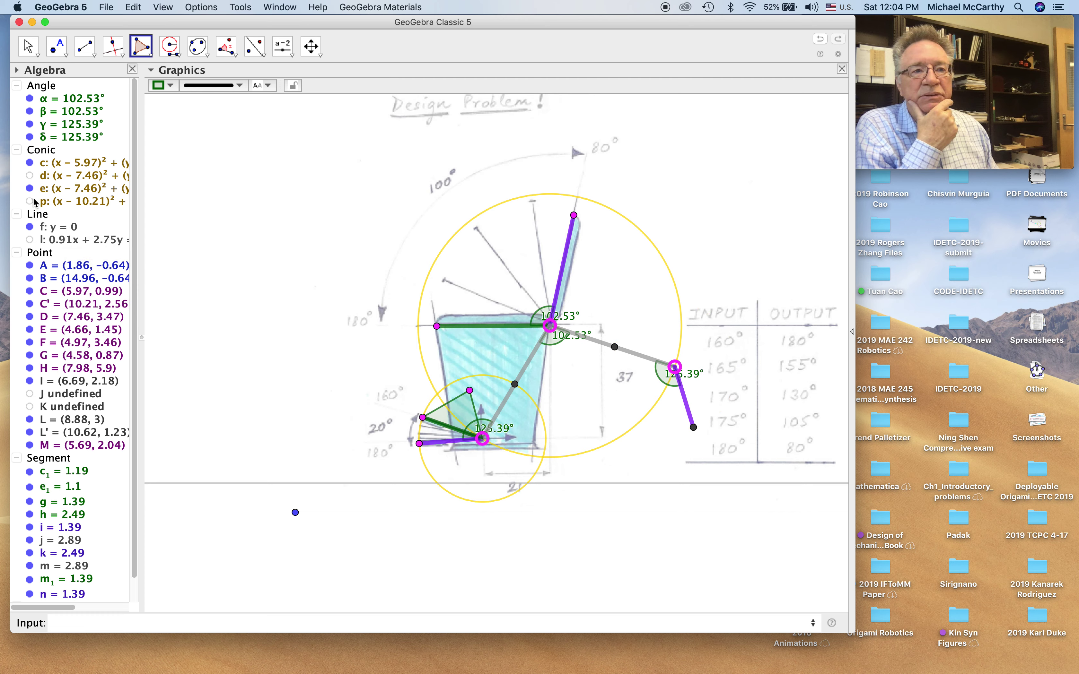
click(30, 189)
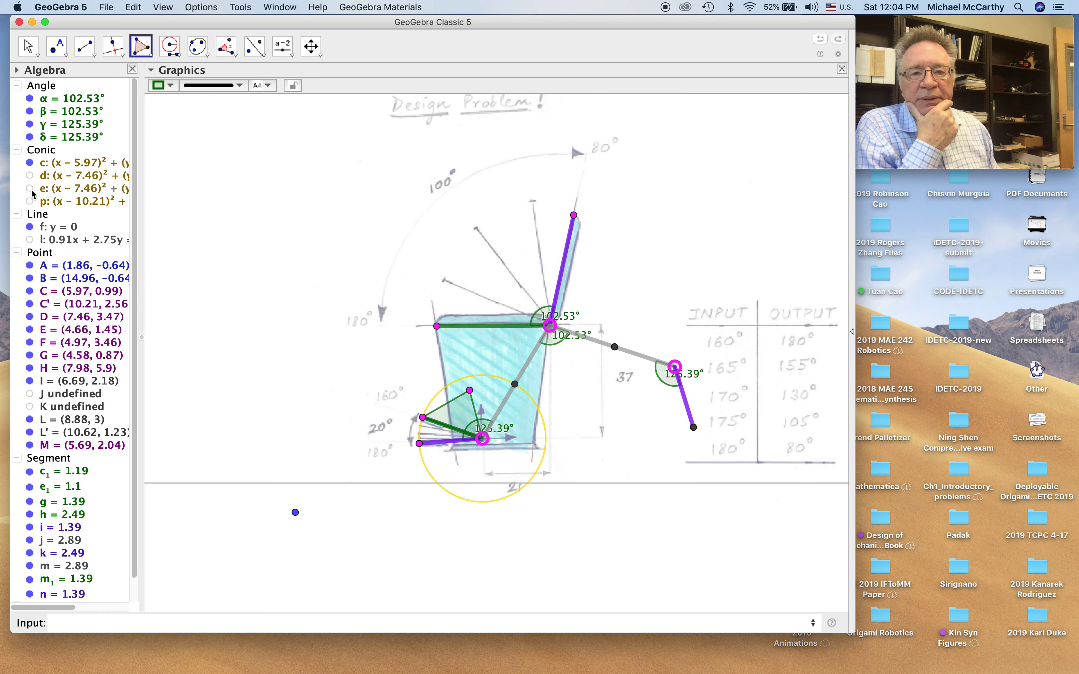
click(30, 163)
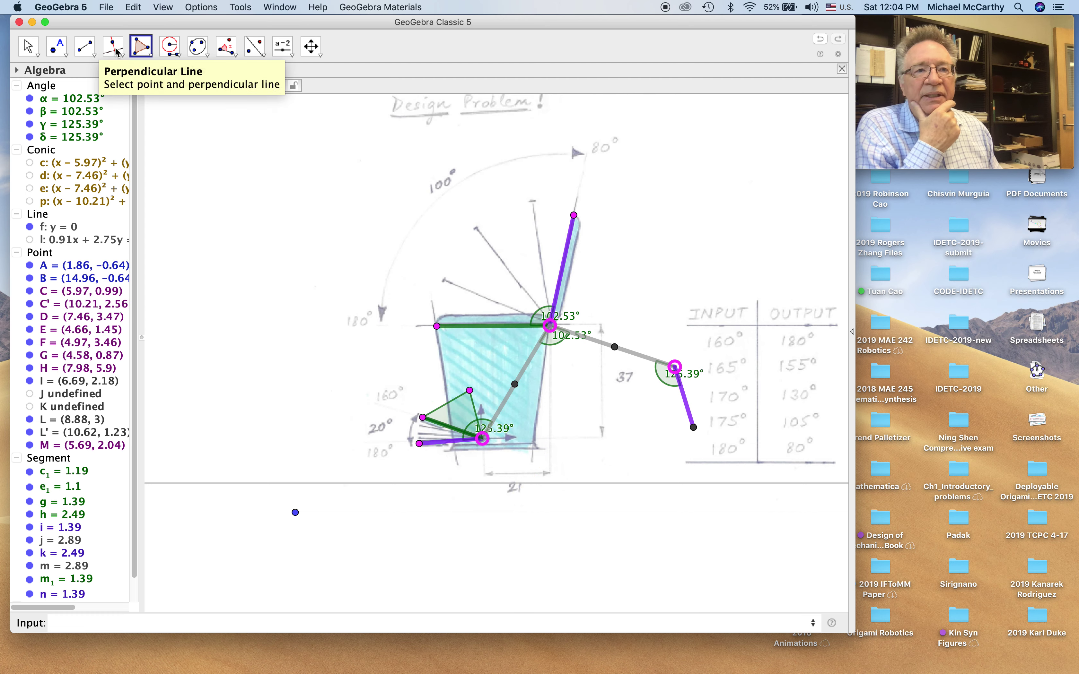
Step: Add an Angle at the green pedal link's end point from the pedal pivot to the triangle's free vertex
click(229, 46)
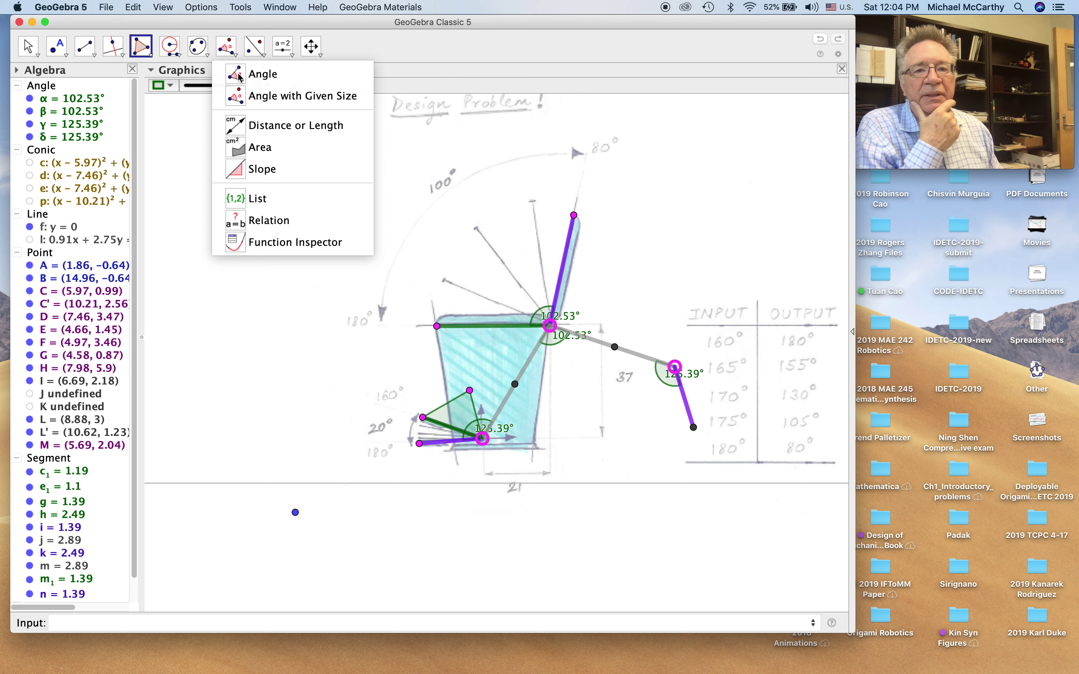
click(235, 69)
click(485, 444)
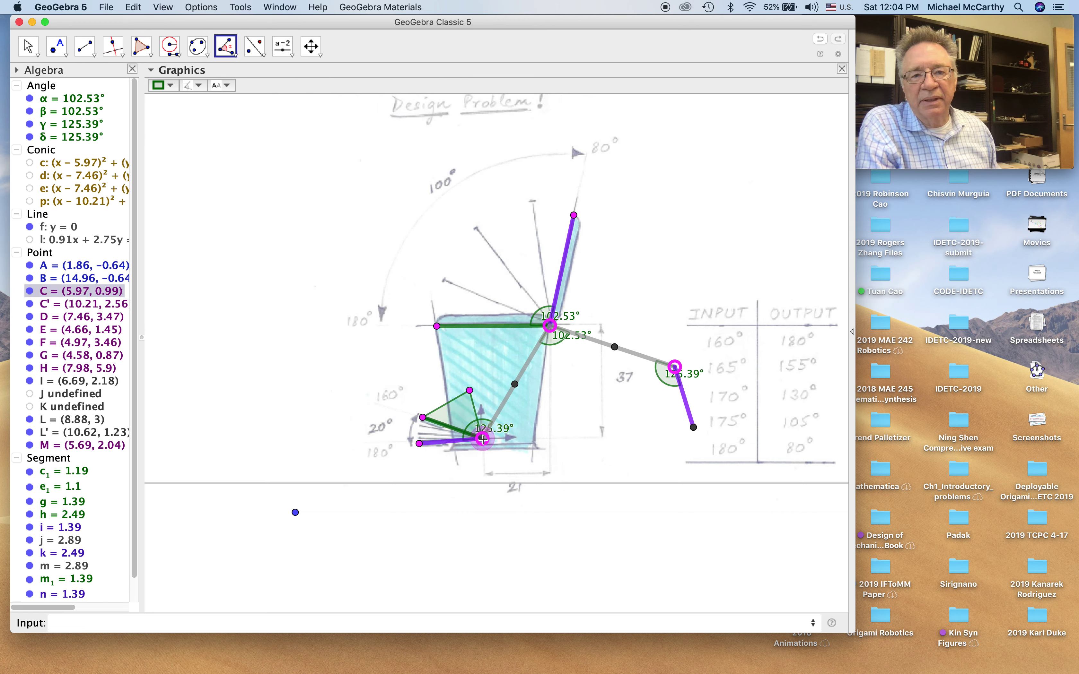
click(423, 418)
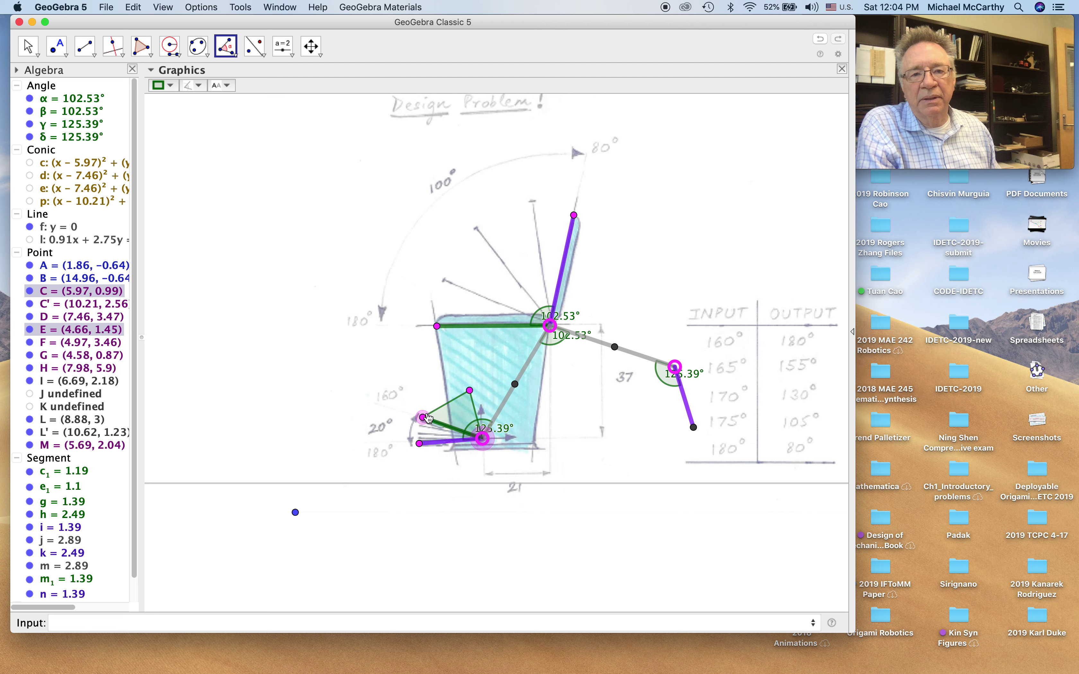
click(469, 391)
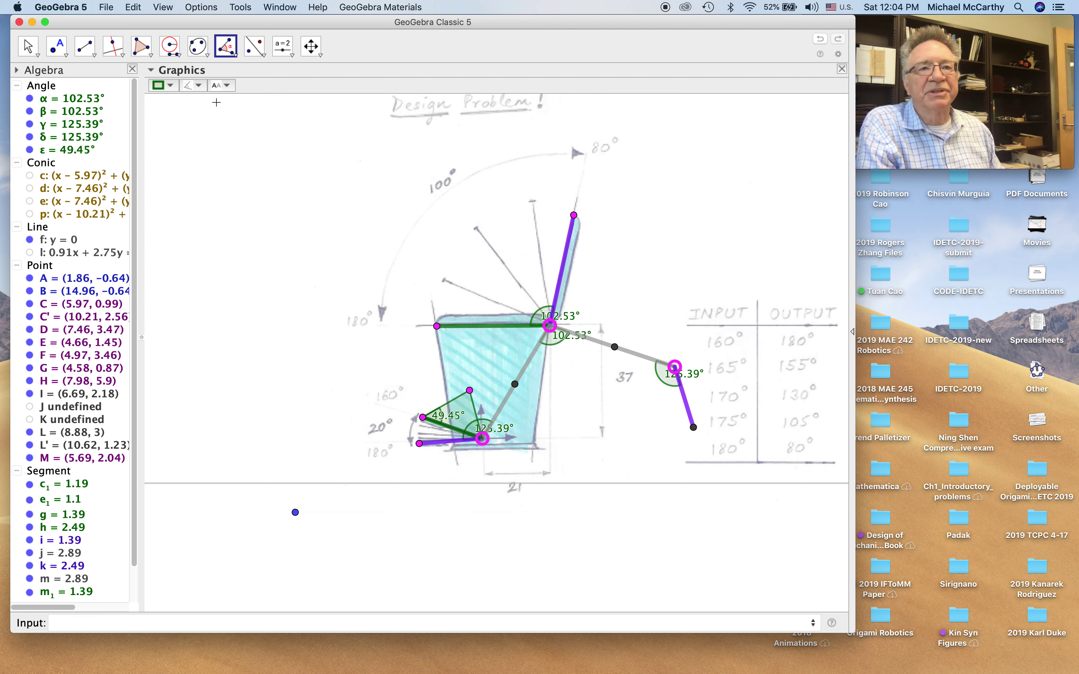
Step: Construct an Angle with Given Size of ε counterclockwise from the rotated pedal pivot about the end point of the transferred purple link
click(228, 46)
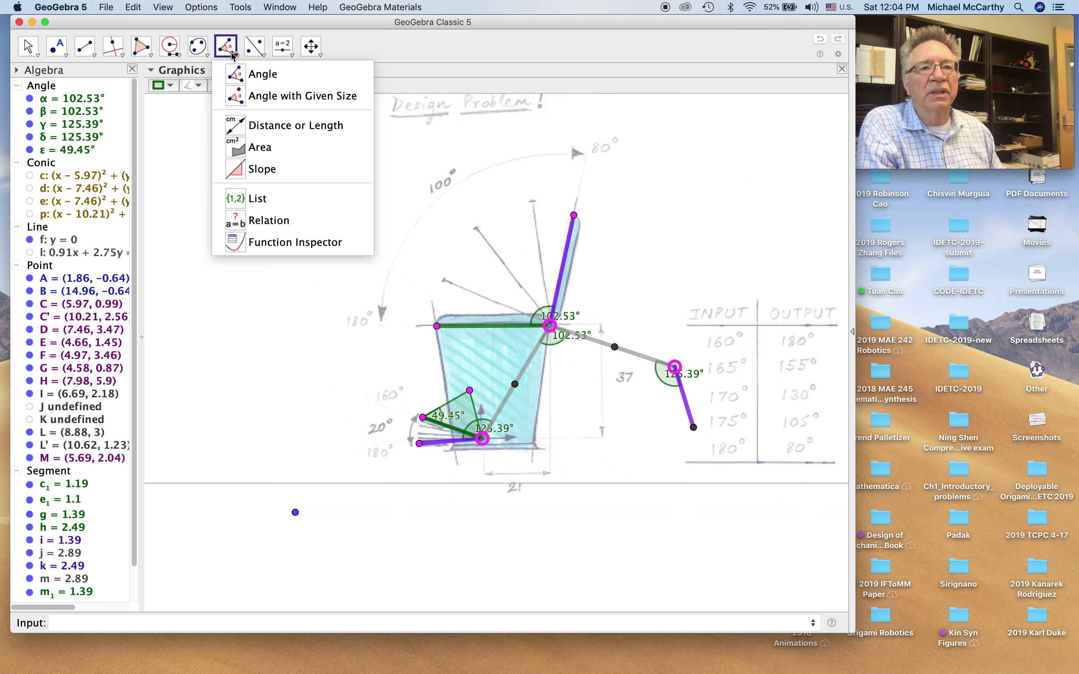
click(234, 93)
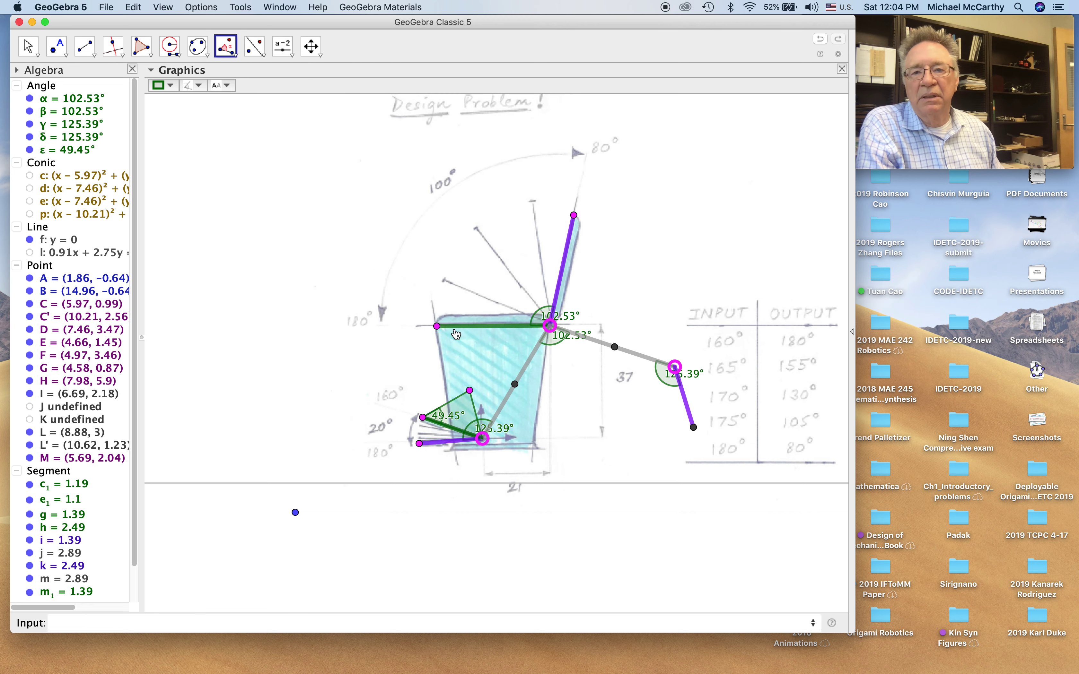
click(675, 367)
click(695, 429)
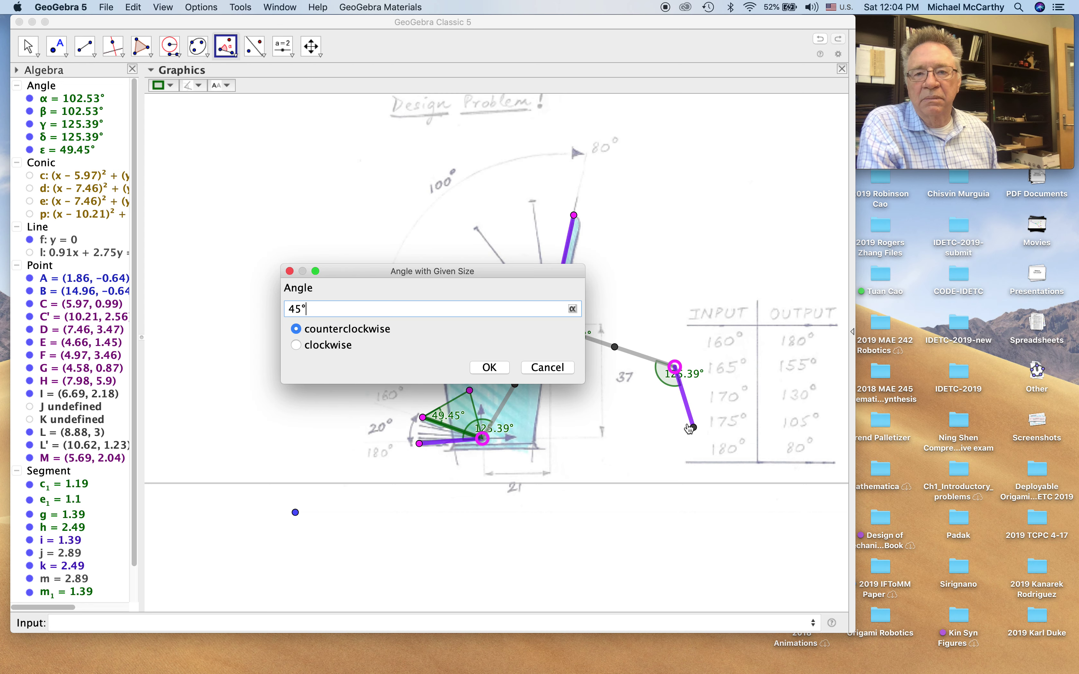
key(BackSpace)
key(BackSpace)
key(BackSpace)
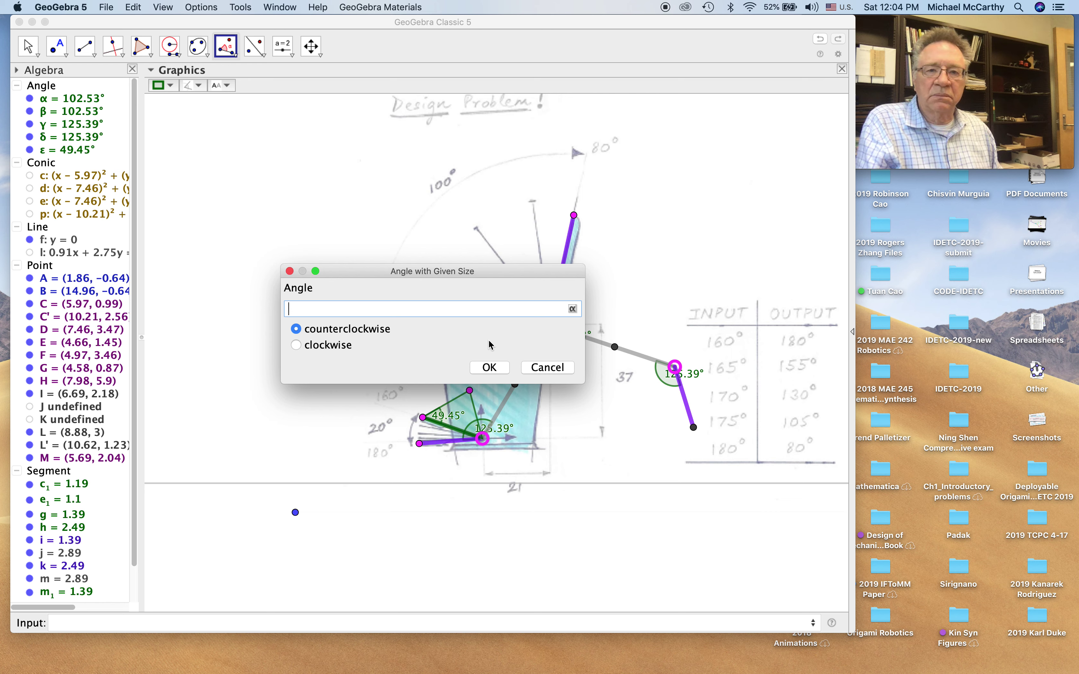
click(573, 312)
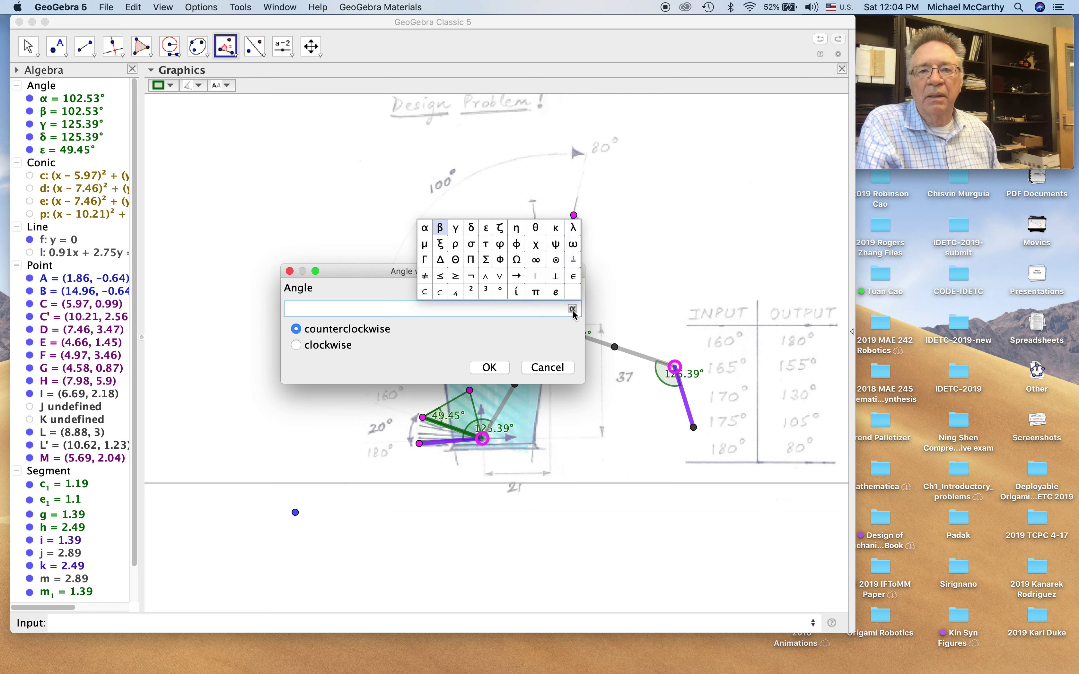
click(487, 229)
click(489, 367)
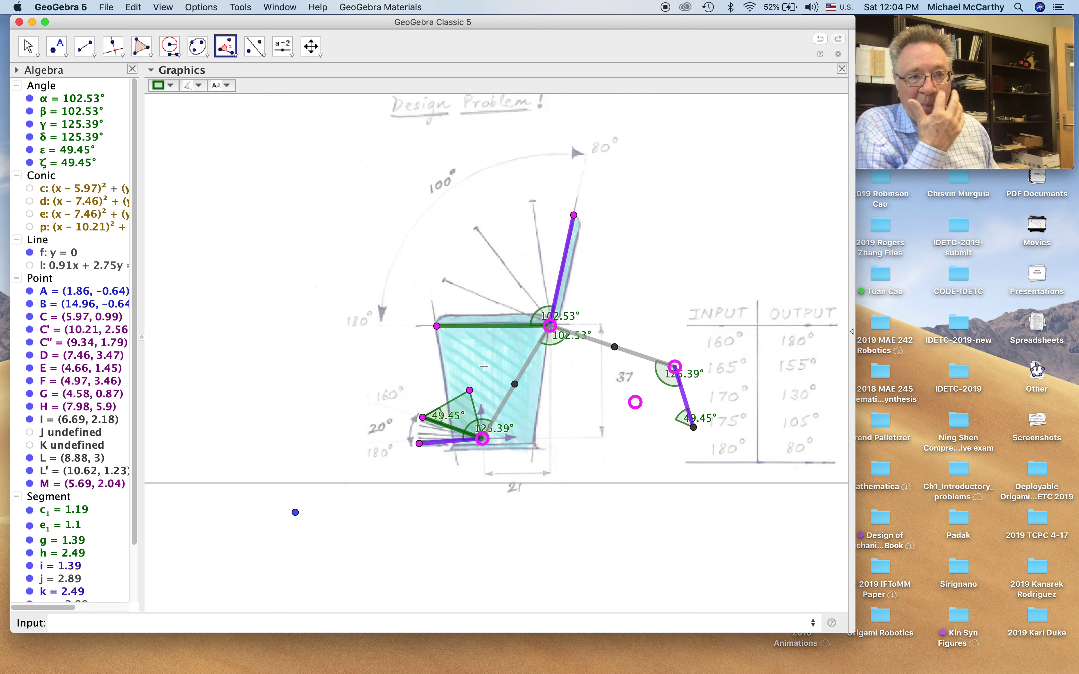
Step: Reduce the size of the point created by the ε angle
key(Escape)
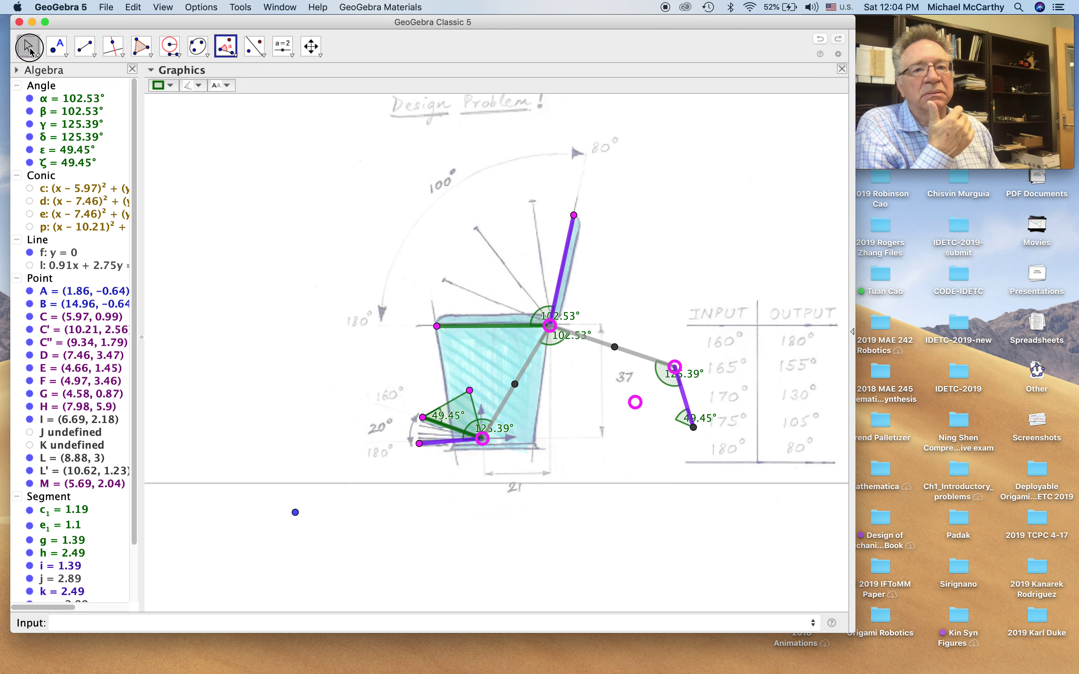
click(635, 403)
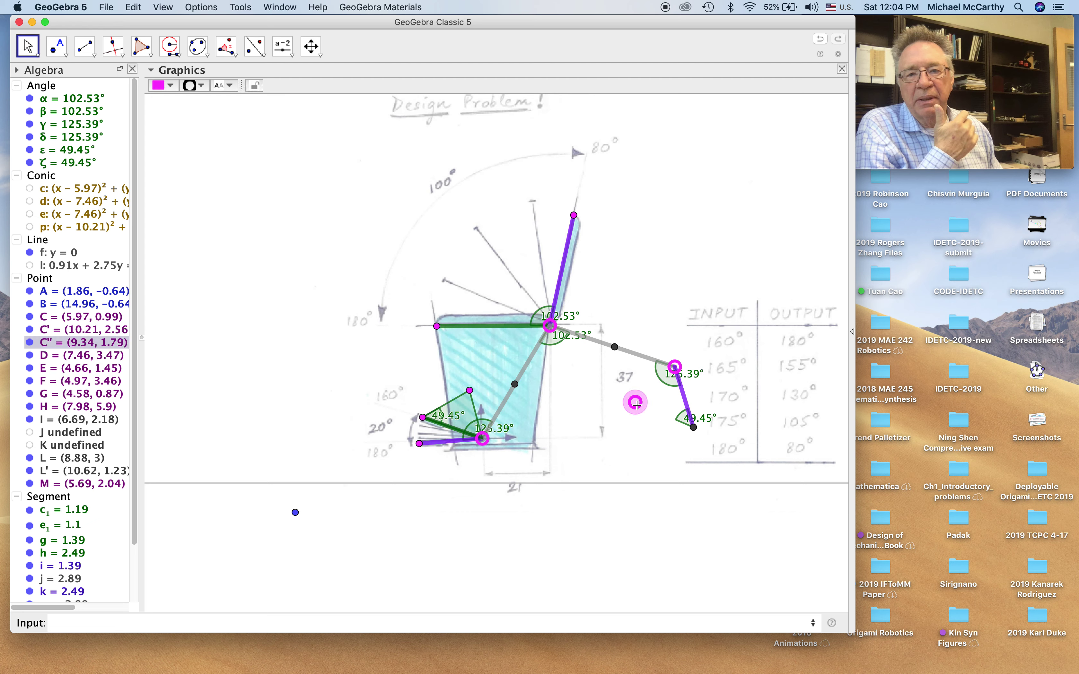
click(204, 86)
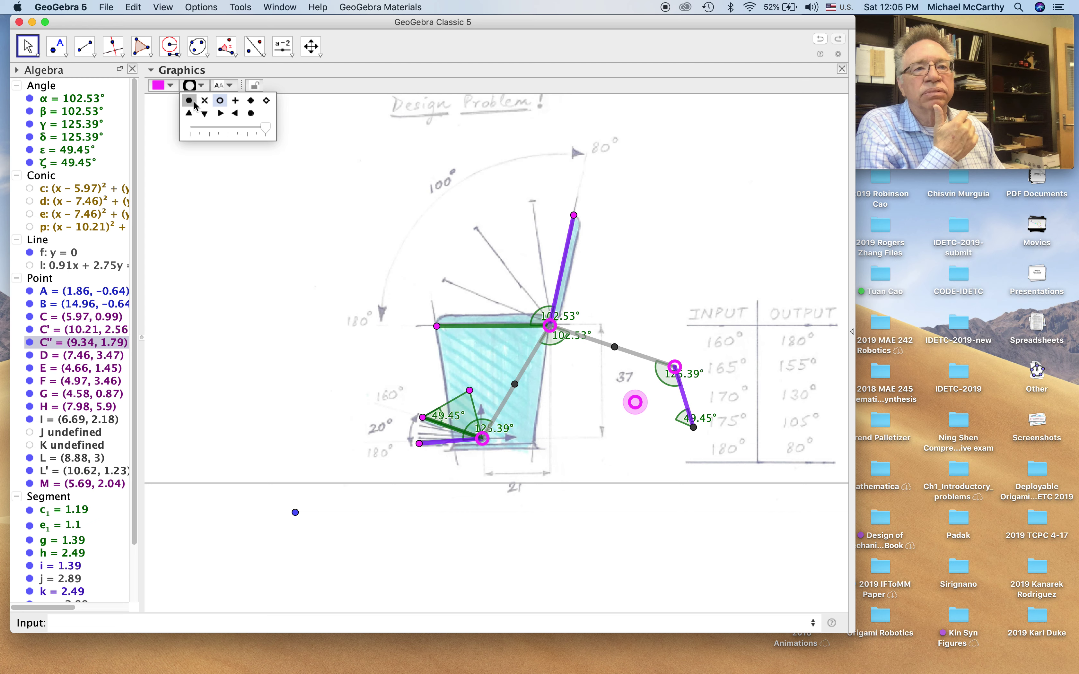
click(227, 128)
click(25, 45)
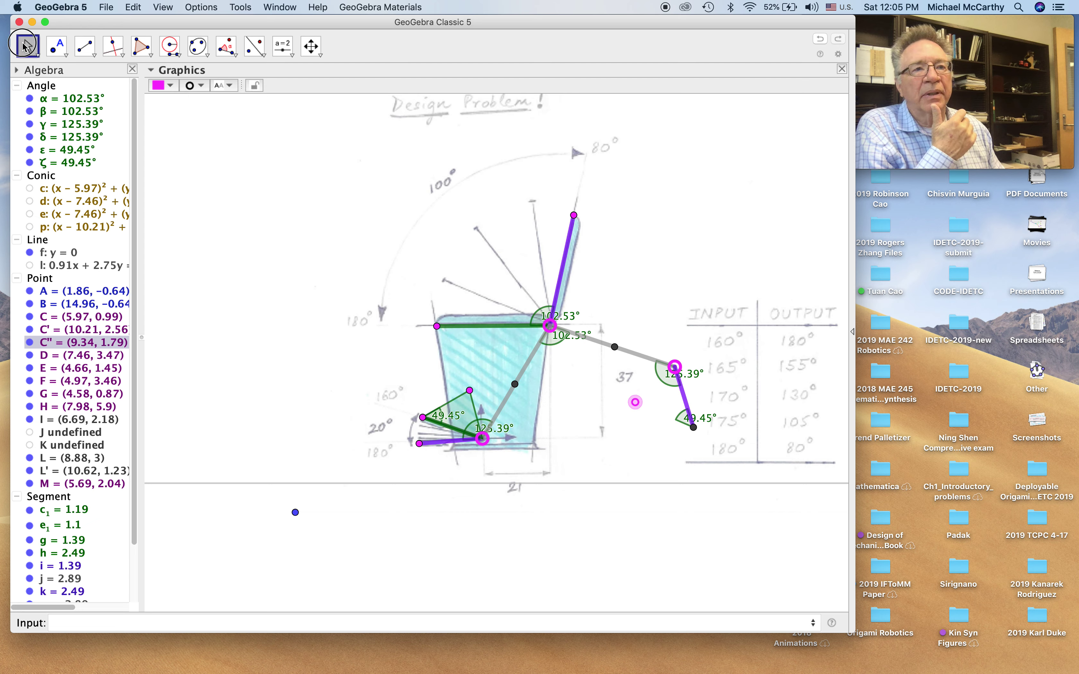
Step: Draw a line through the transferred purple link's end point and the point created by the ε angle
click(85, 45)
click(115, 72)
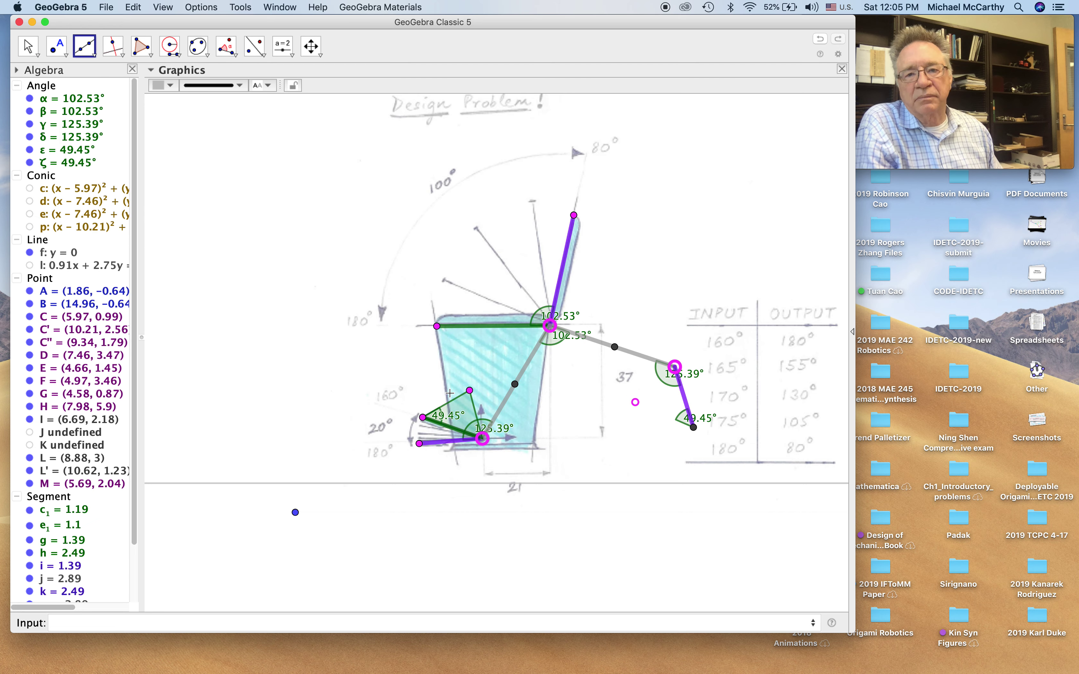
click(694, 428)
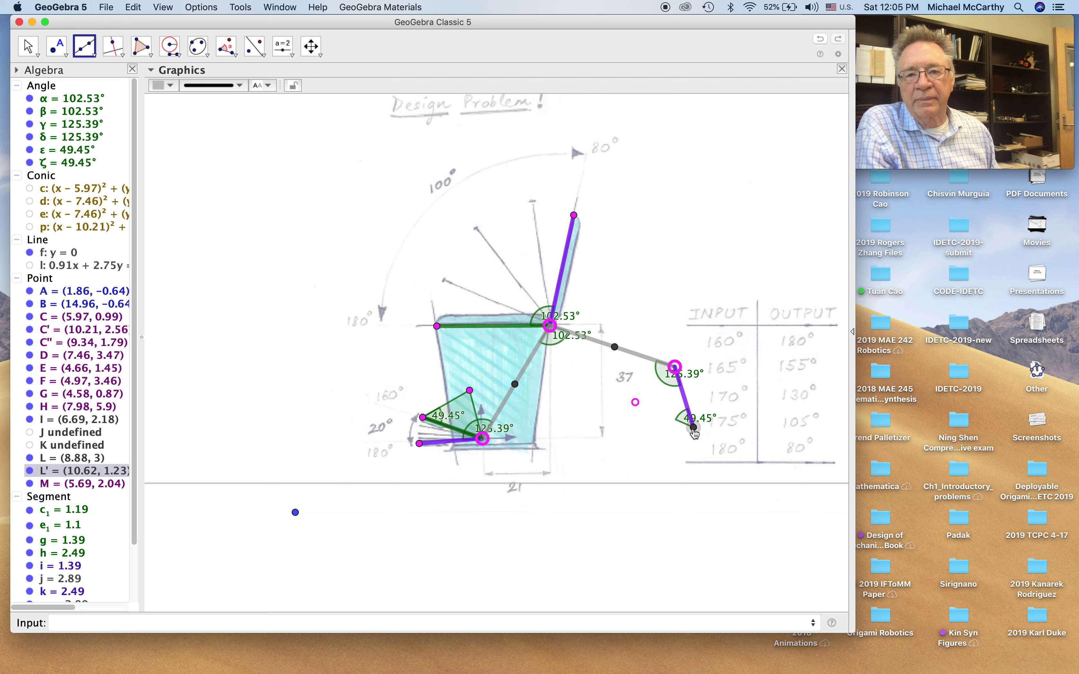
click(636, 403)
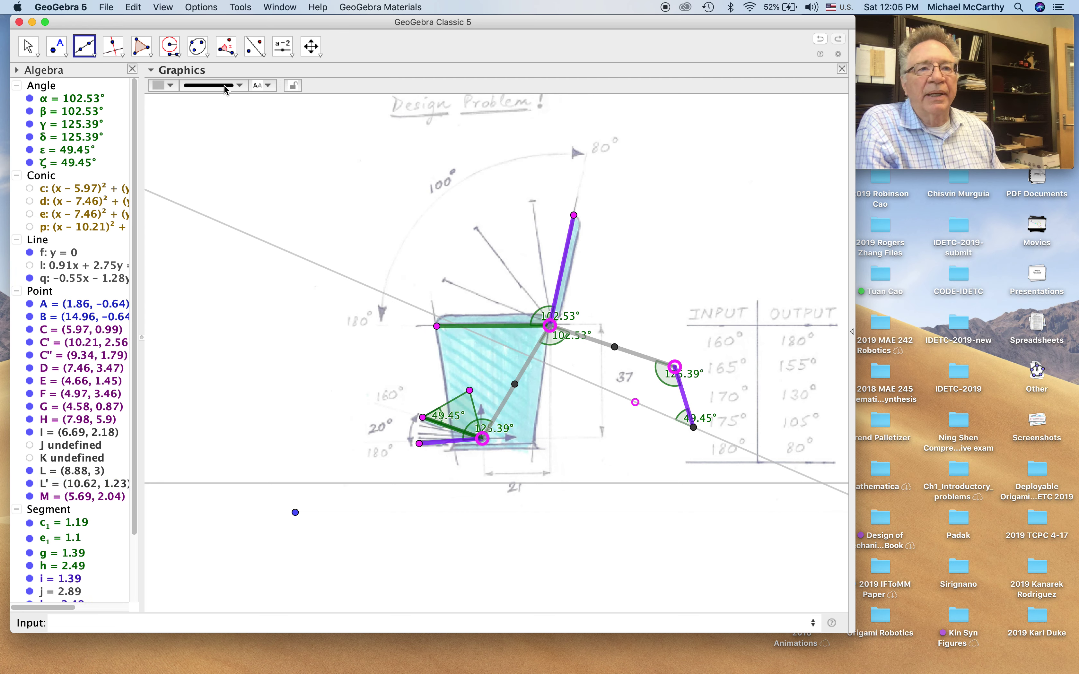
Step: Add an Angle at the pedal pivot from the green pedal link's end point to the triangle's free vertex
click(229, 50)
click(232, 54)
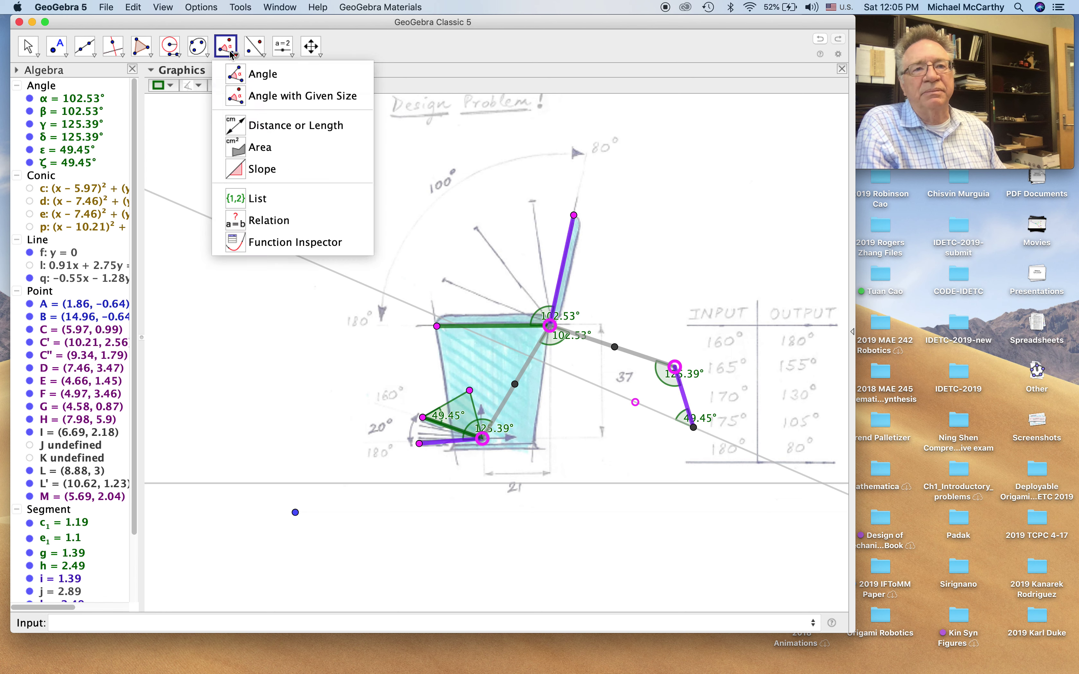
click(236, 74)
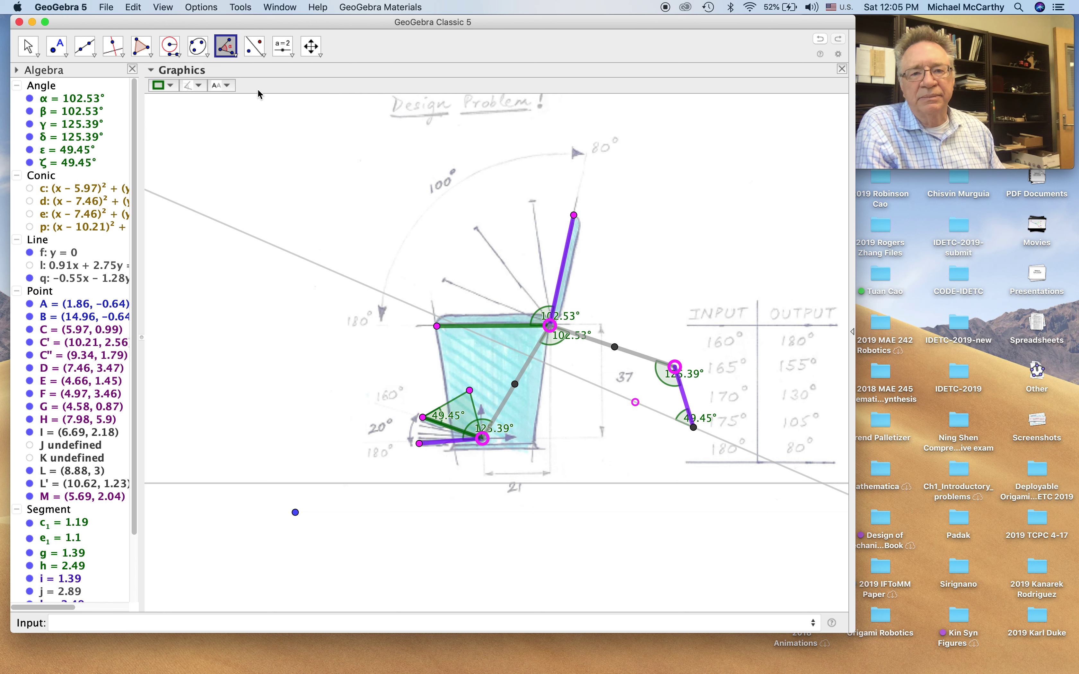
click(424, 417)
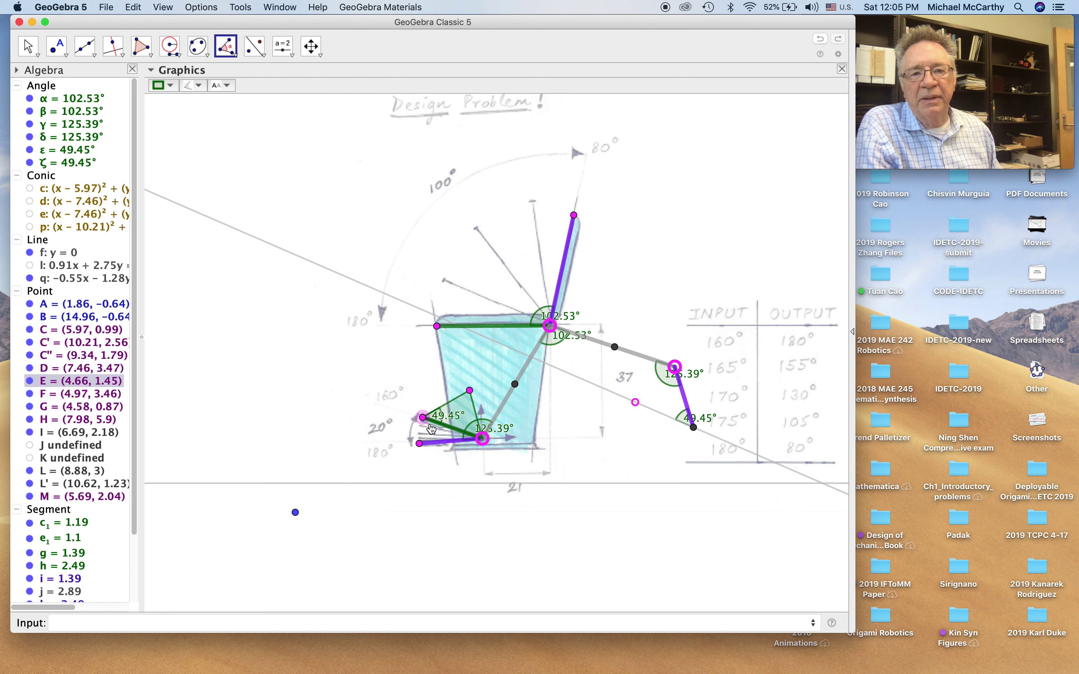
click(483, 440)
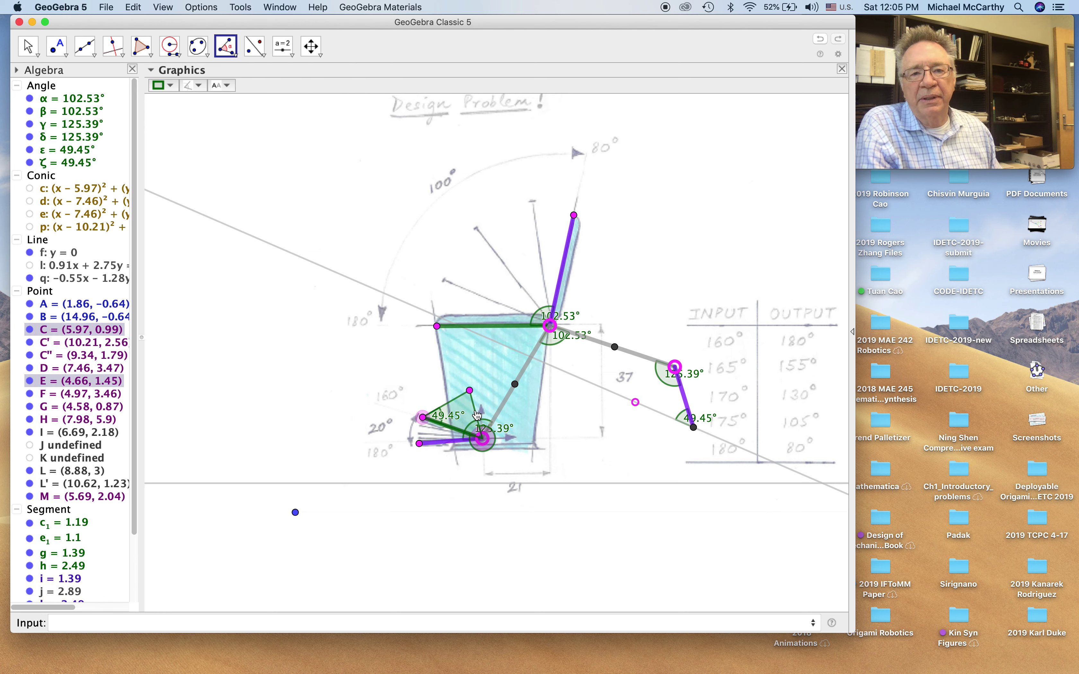
click(470, 391)
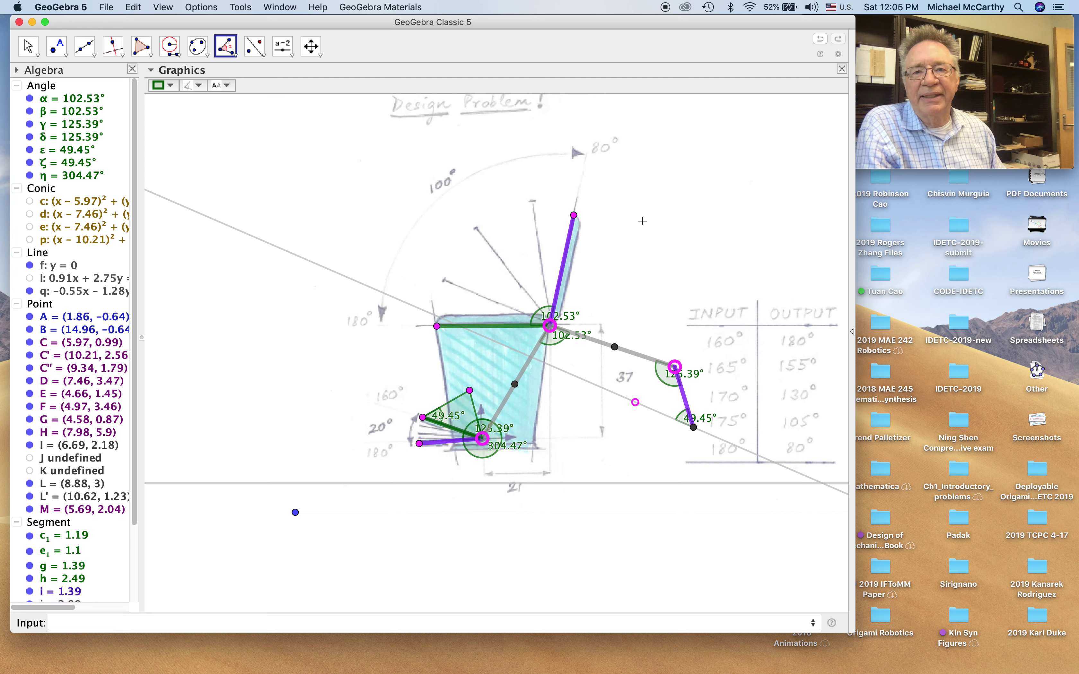
Step: Set up an Angle with Given Size from the transferred purple link's end point about the rotated pedal pivot, clearing the default angle value
click(226, 46)
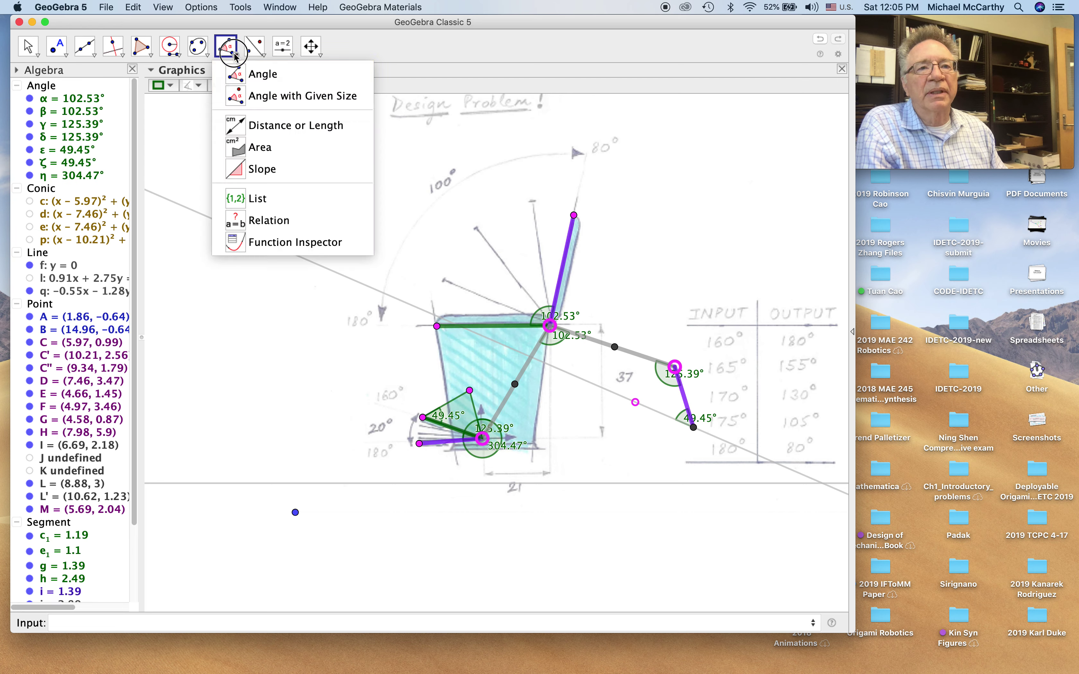
click(693, 428)
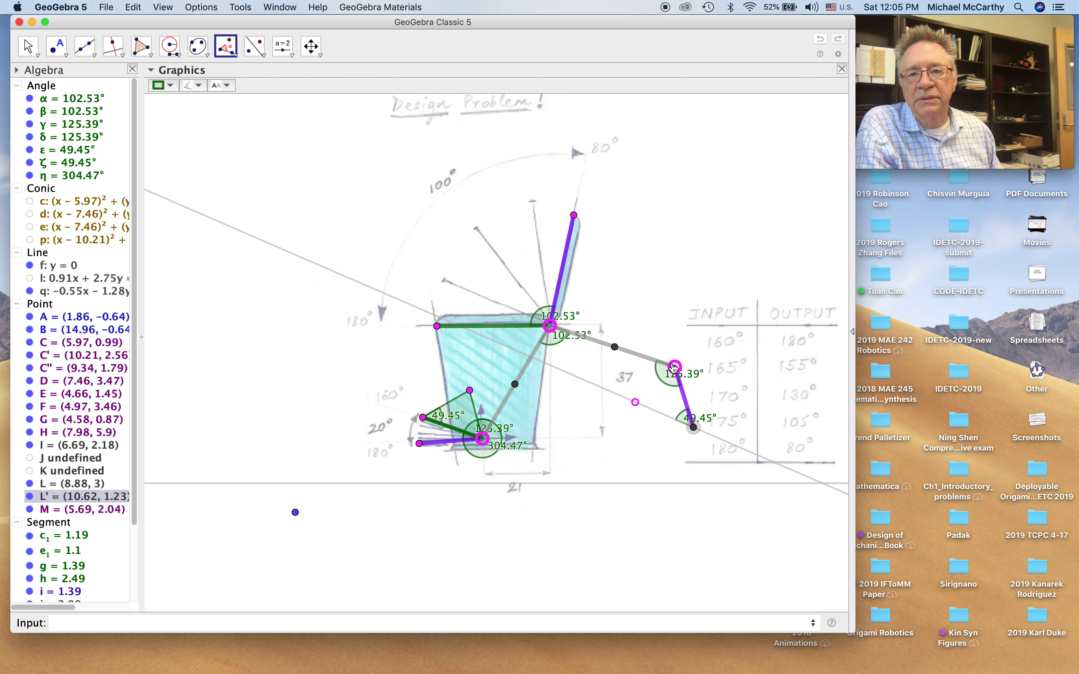
click(674, 368)
key(BackSpace)
key(BackSpace)
key(BackSpace)
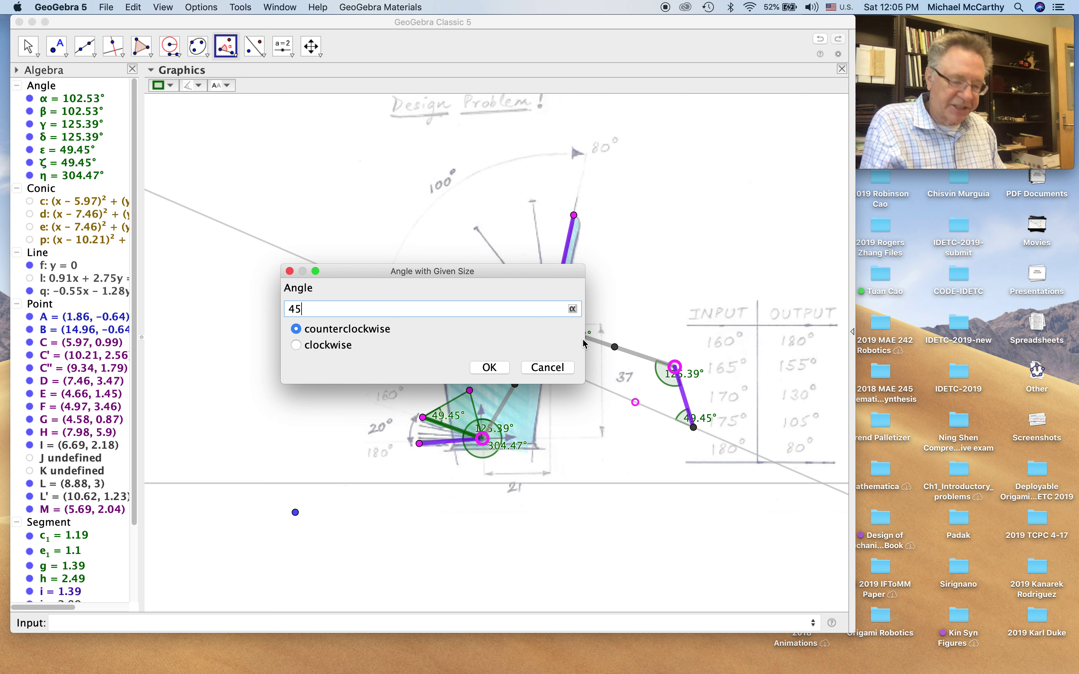
Step: Construct a counterclockwise angle of size η at the pink ring pivot C', rotating point L' about it
click(573, 308)
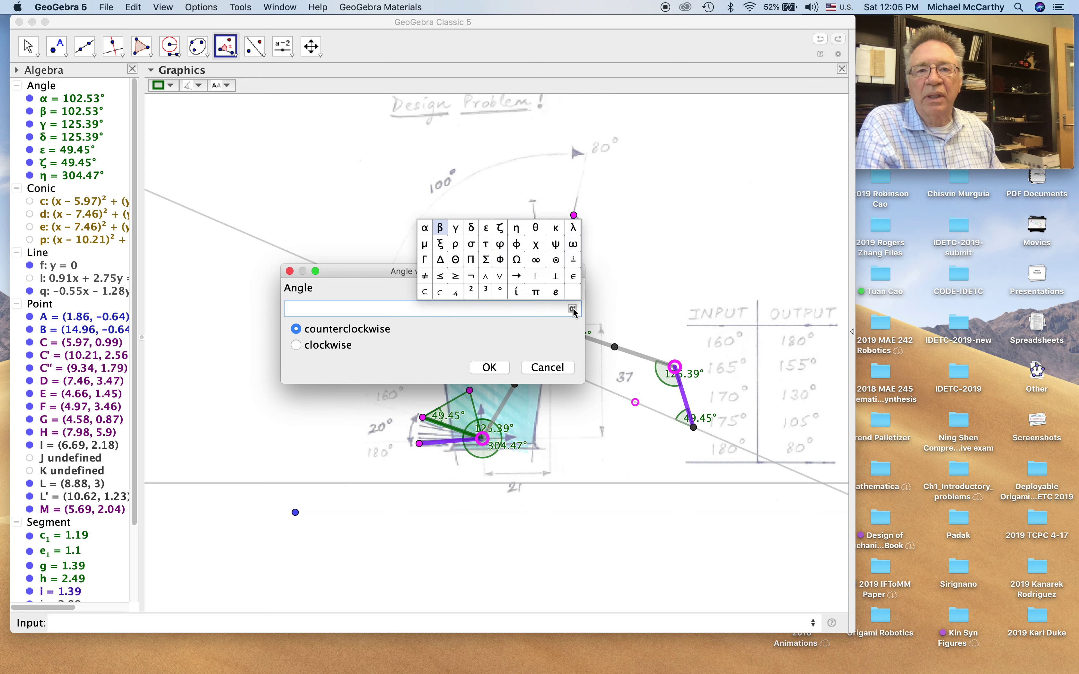
click(516, 231)
click(489, 367)
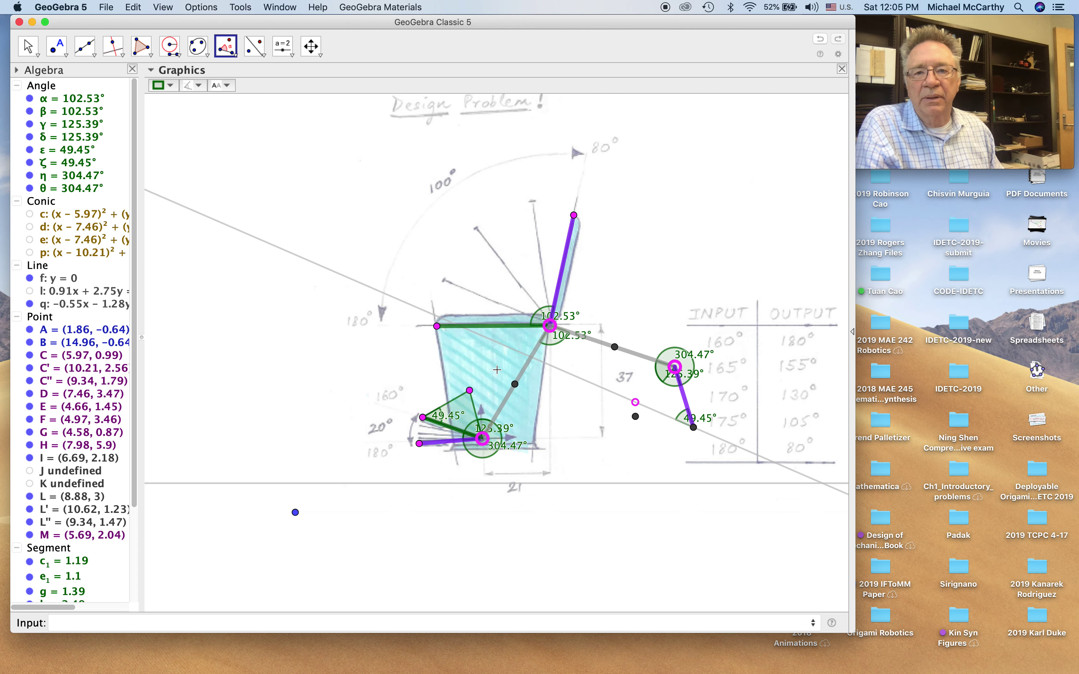
Step: Draw a line through pivot C' and the rotated point L''
click(89, 47)
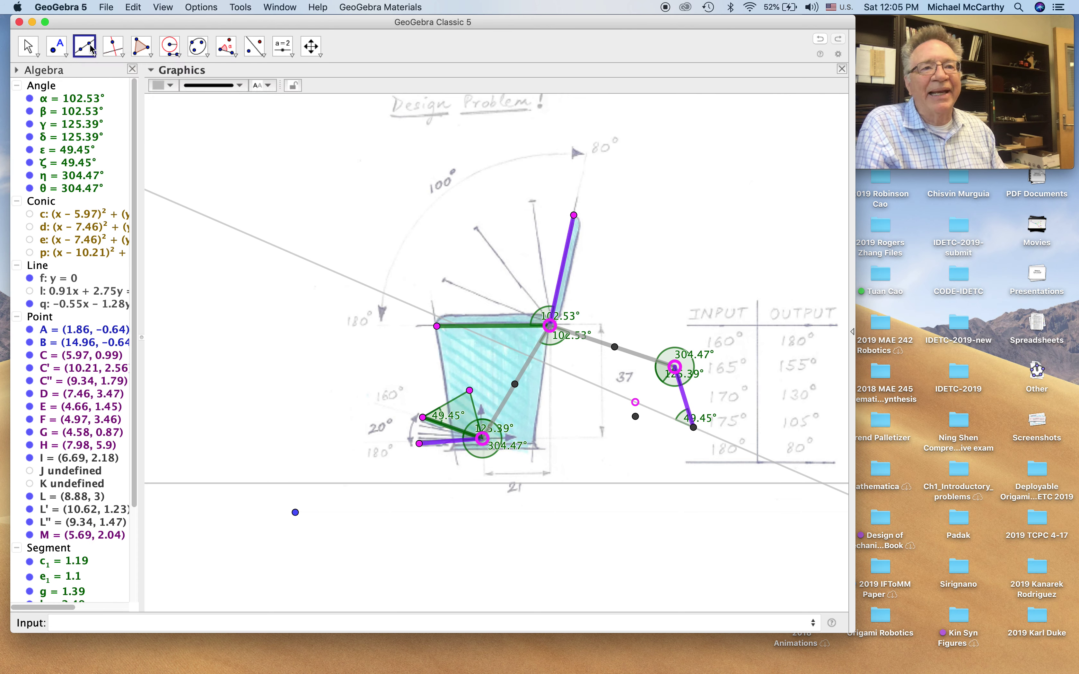
click(675, 367)
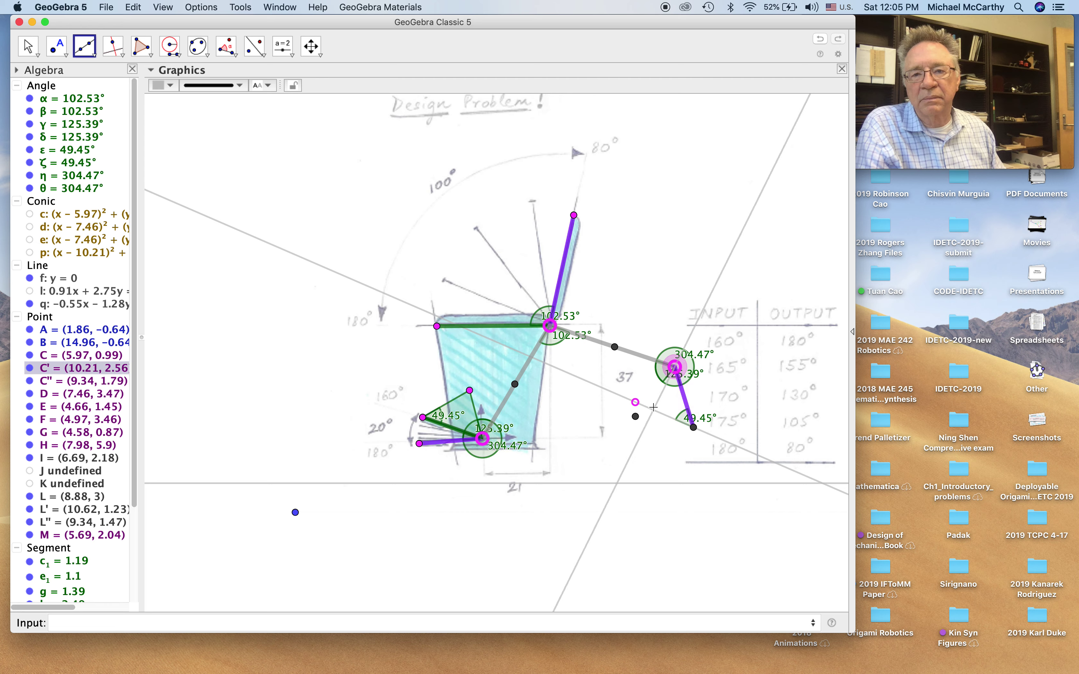
click(636, 417)
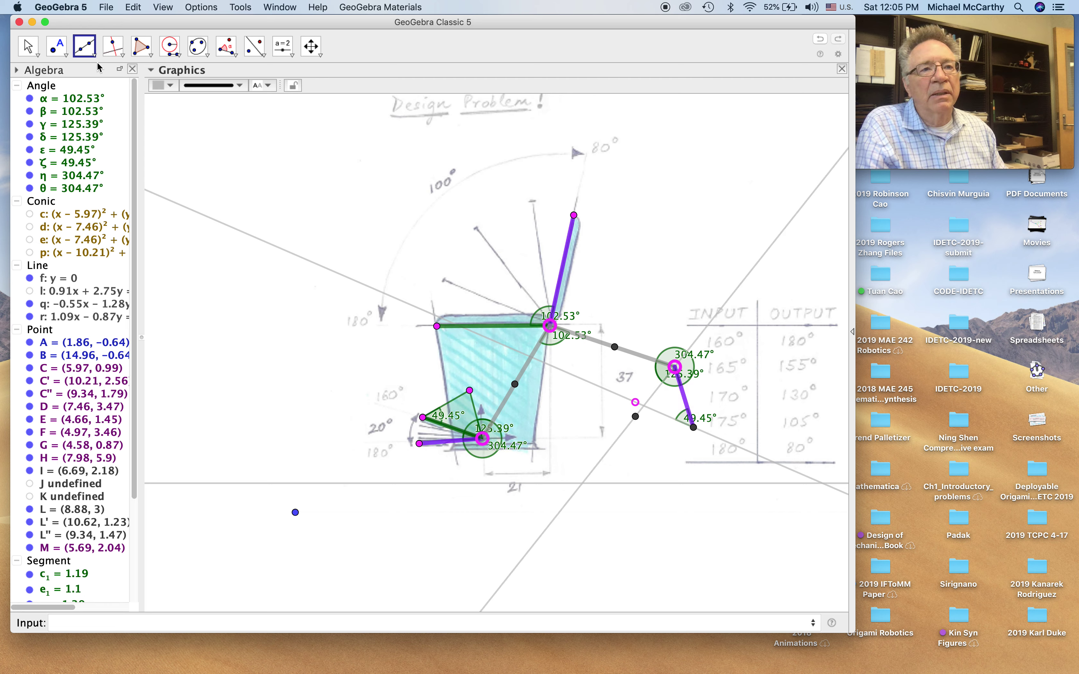
Step: Create the intersection point of the two construction lines that pass through C' and L'
click(64, 56)
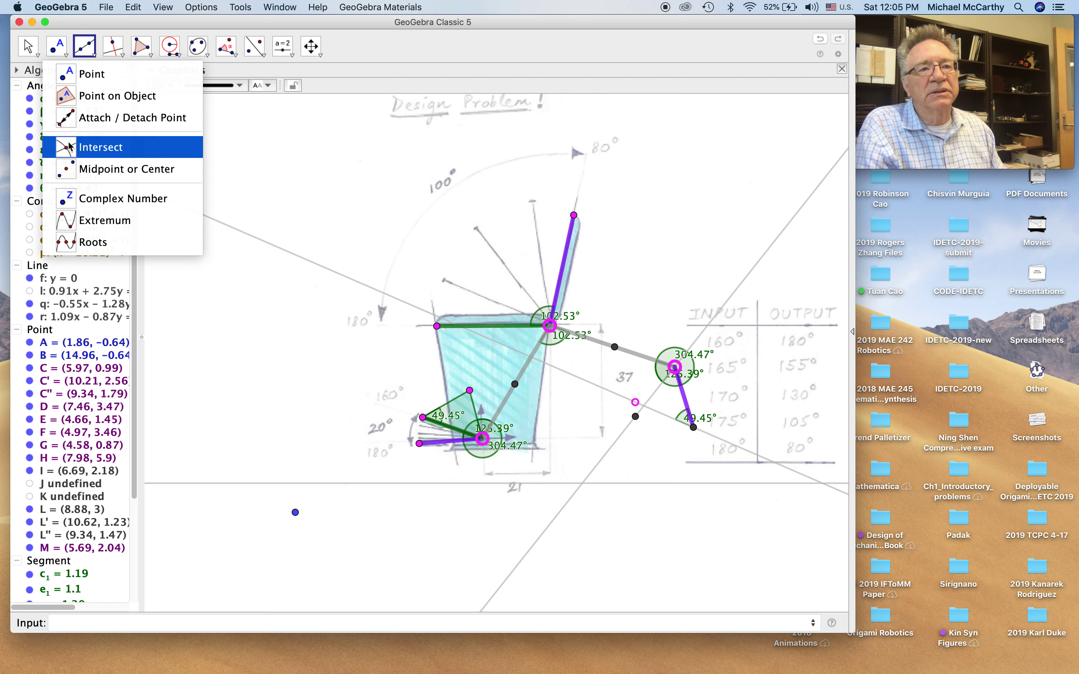
click(75, 151)
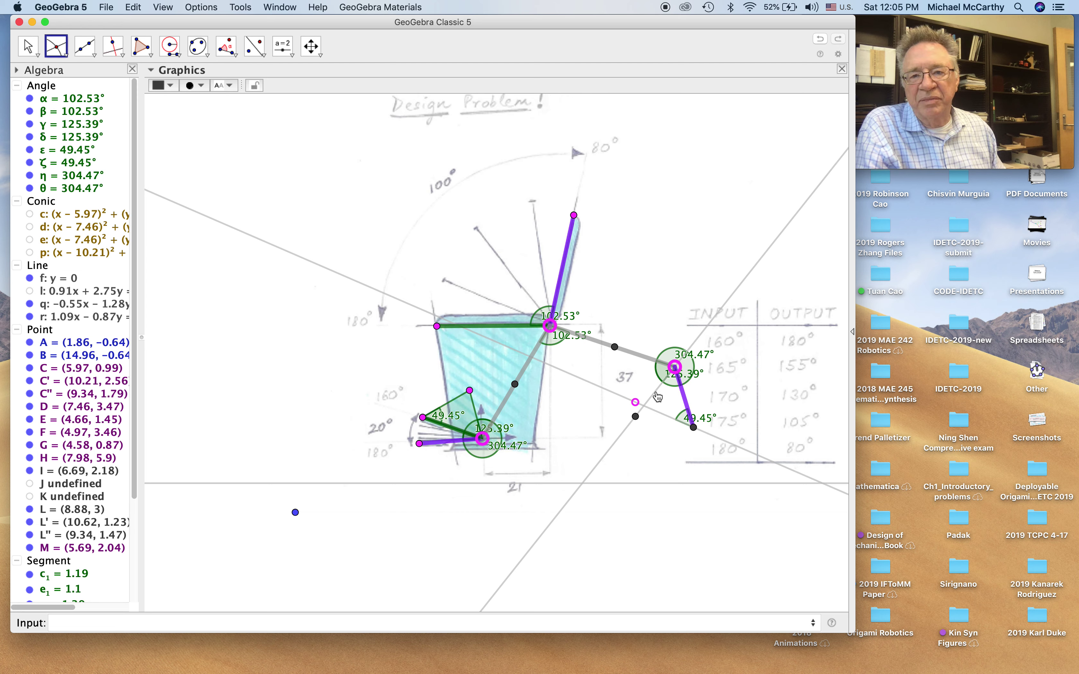
click(644, 406)
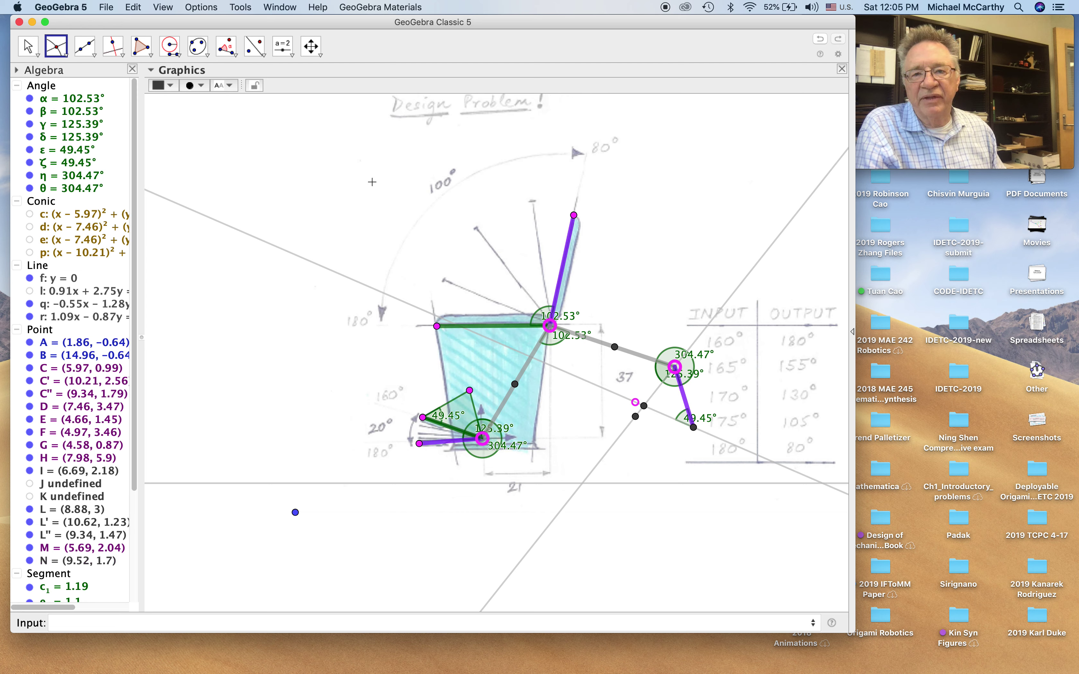
Step: Hide the helper points C'' and L'' near the new intersection point
click(28, 45)
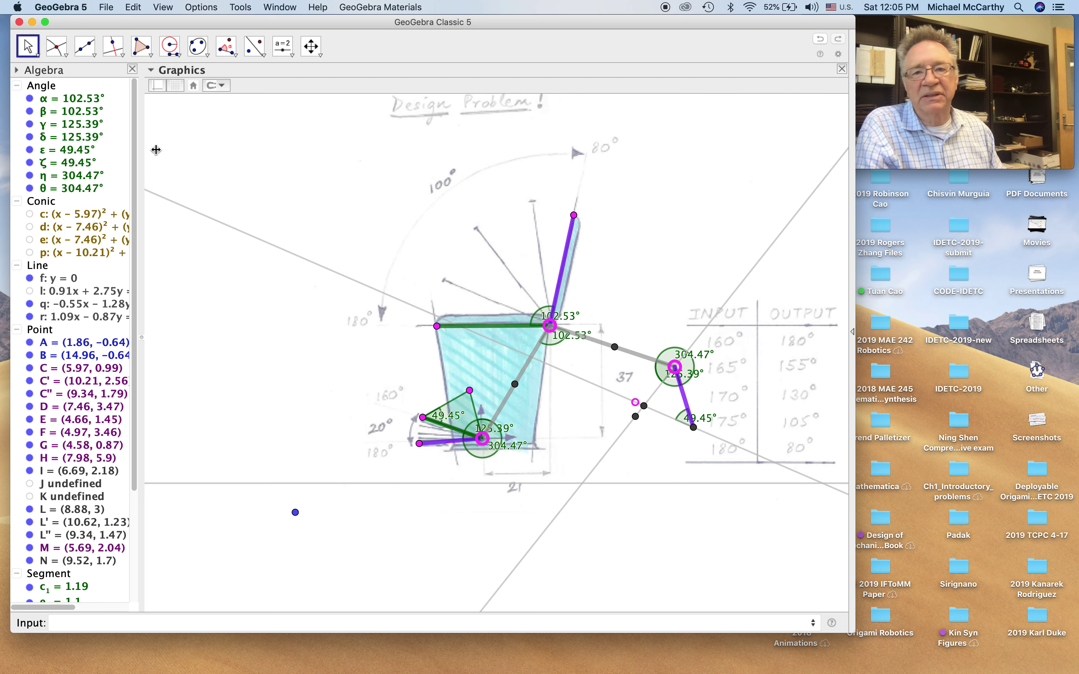
click(635, 402)
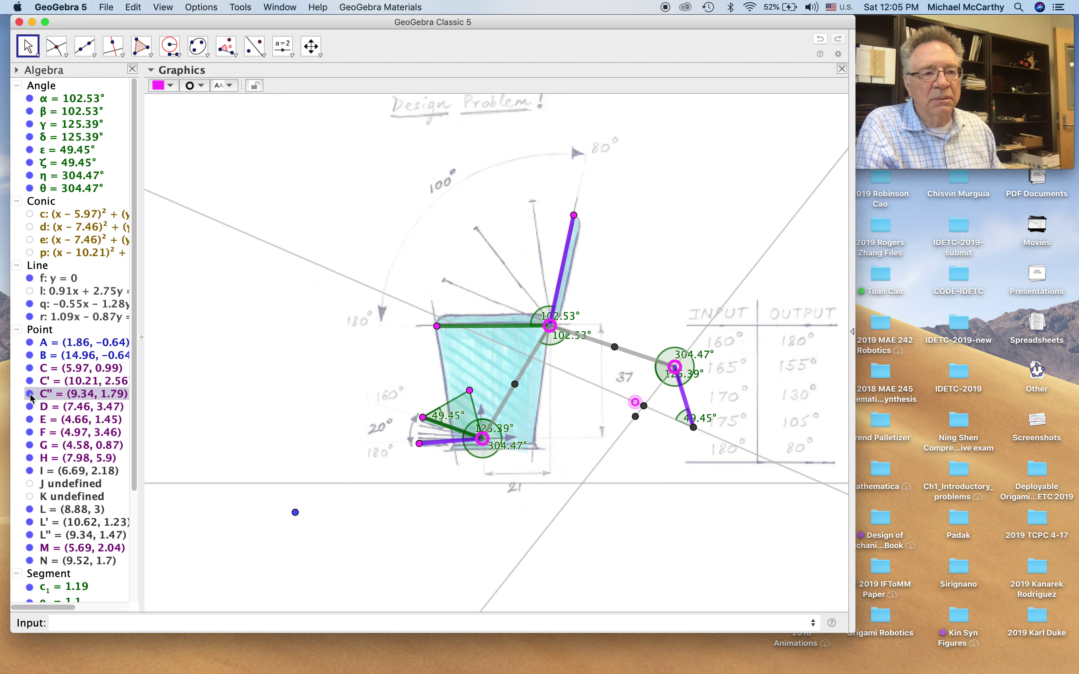
click(30, 395)
click(636, 417)
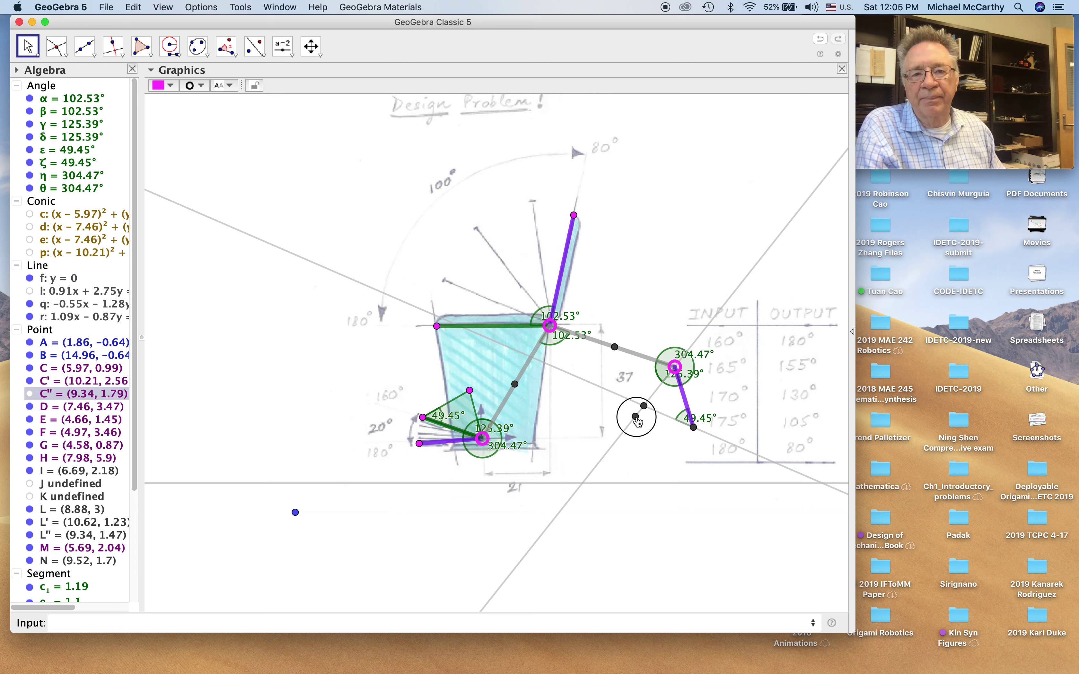
click(29, 536)
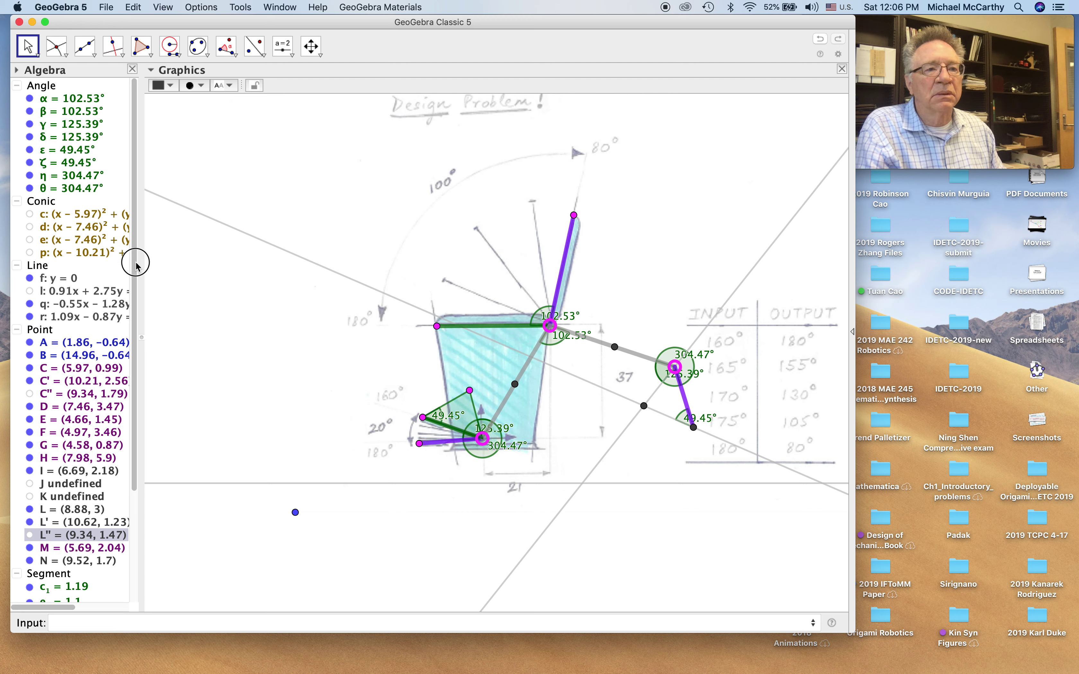
Step: Hide the construction lines r and q
drag(137, 266, 133, 303)
click(30, 268)
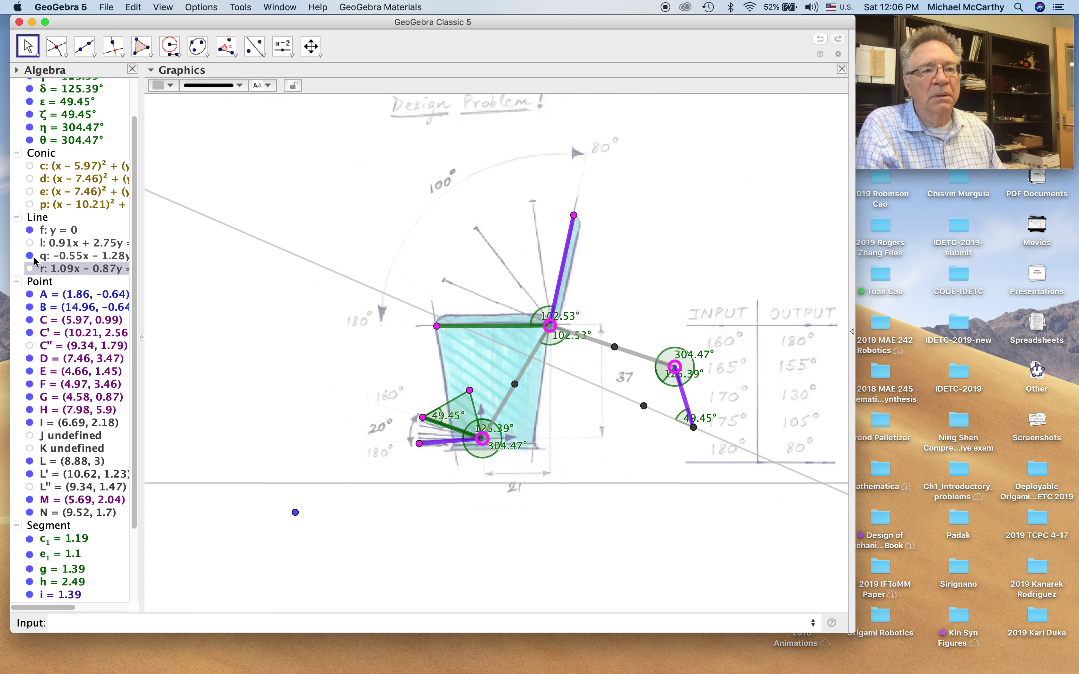
click(29, 256)
Step: Hide all eight angle markers, from α through θ
drag(138, 317, 142, 257)
click(32, 189)
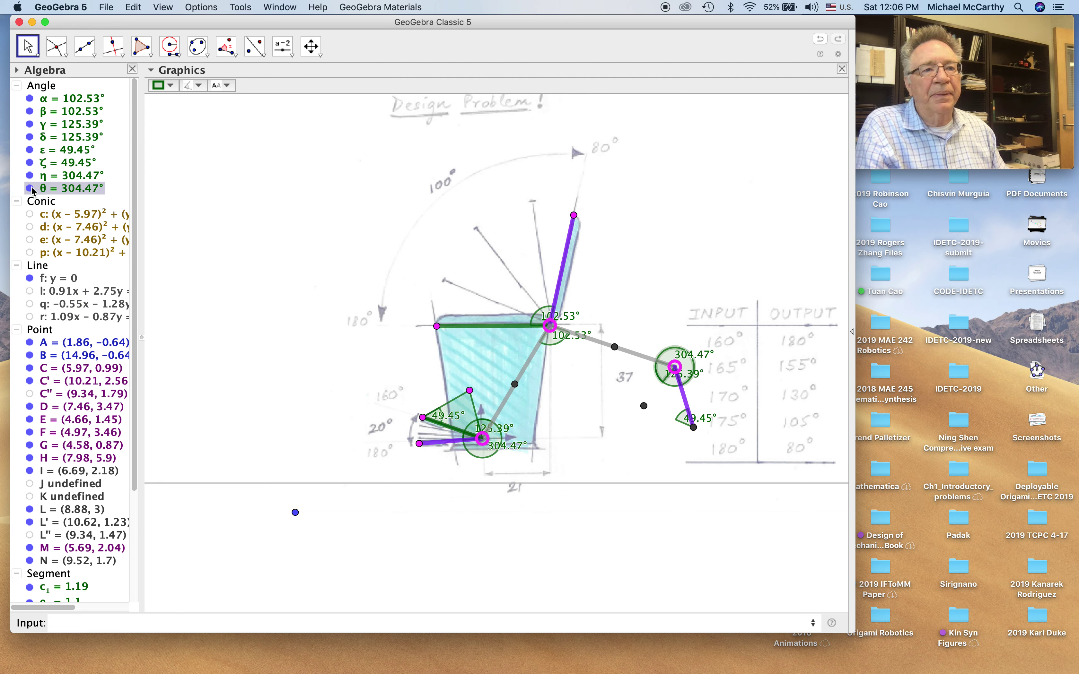
click(30, 188)
click(30, 175)
click(30, 163)
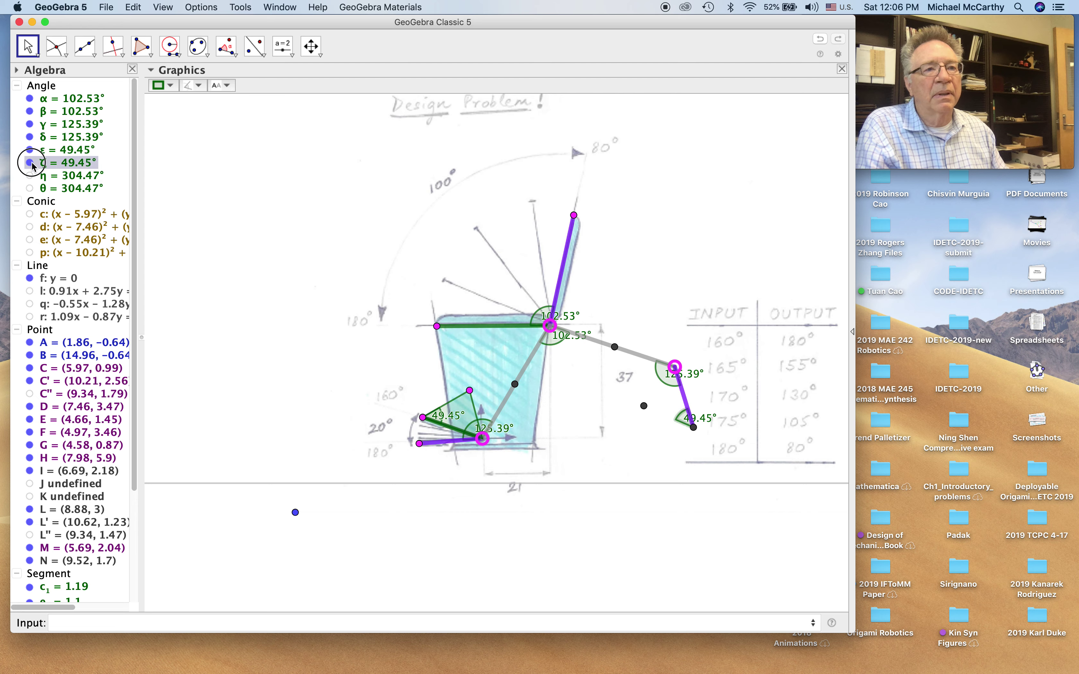
click(30, 150)
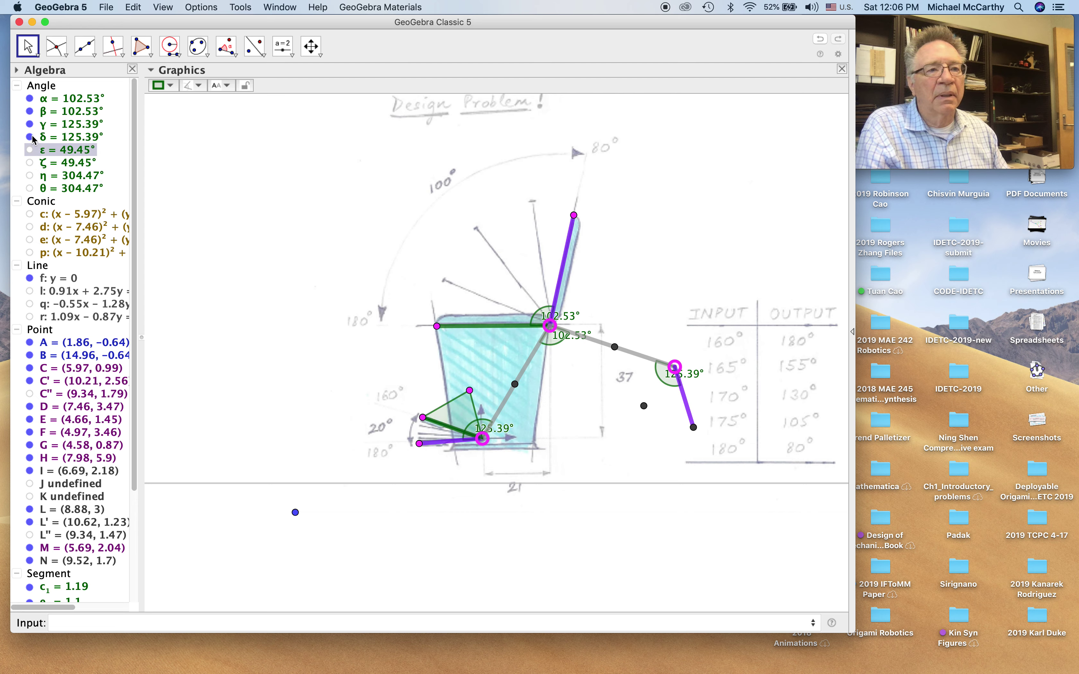
click(30, 136)
click(30, 124)
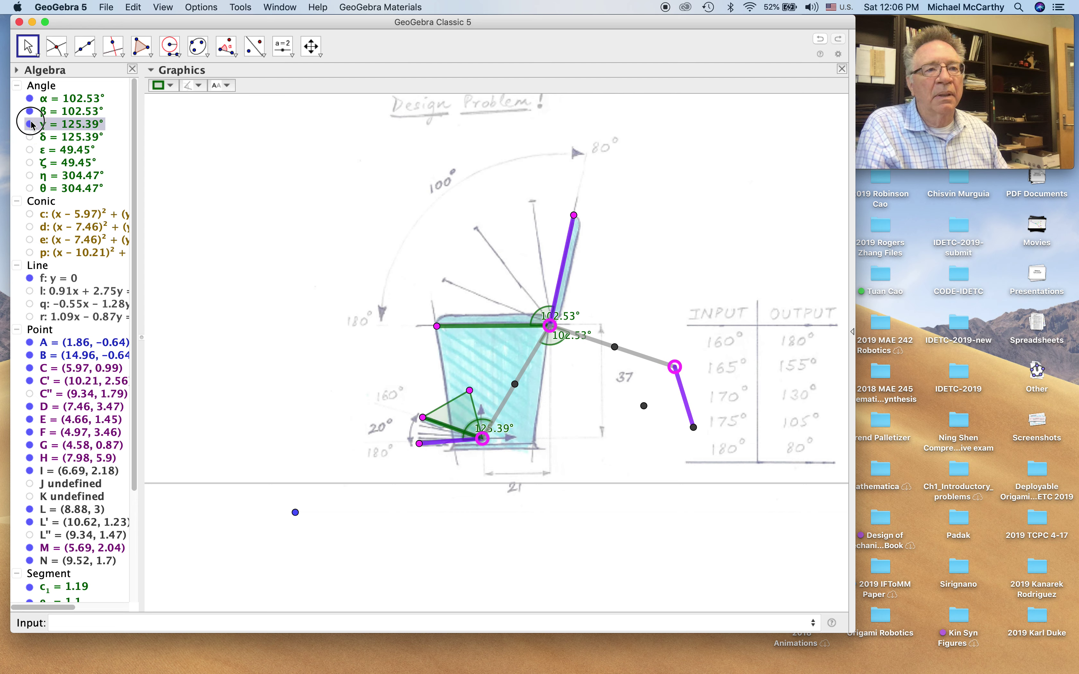
click(30, 111)
click(30, 99)
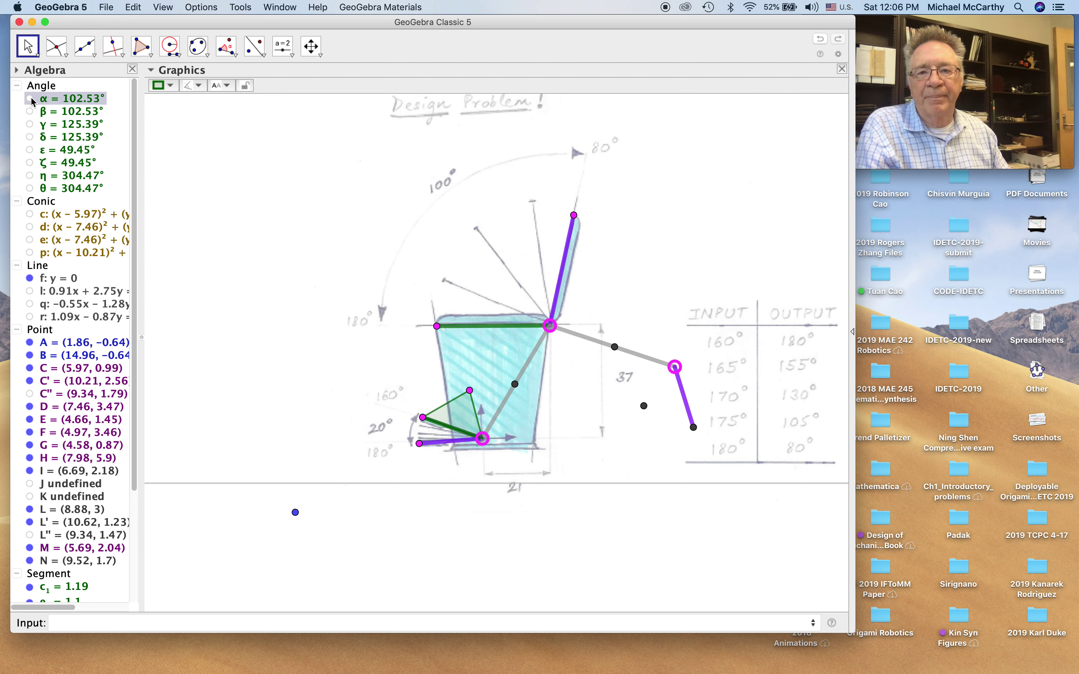
Step: Draw a triangle with vertices L', N and C', and colour it purple
click(141, 50)
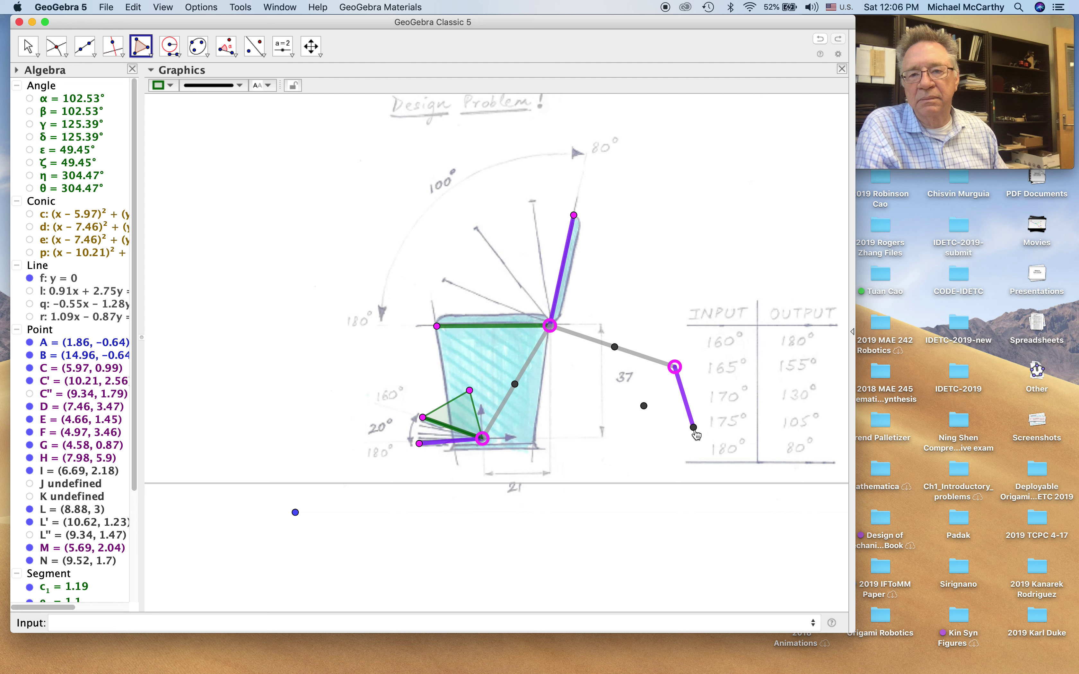
click(693, 428)
click(644, 406)
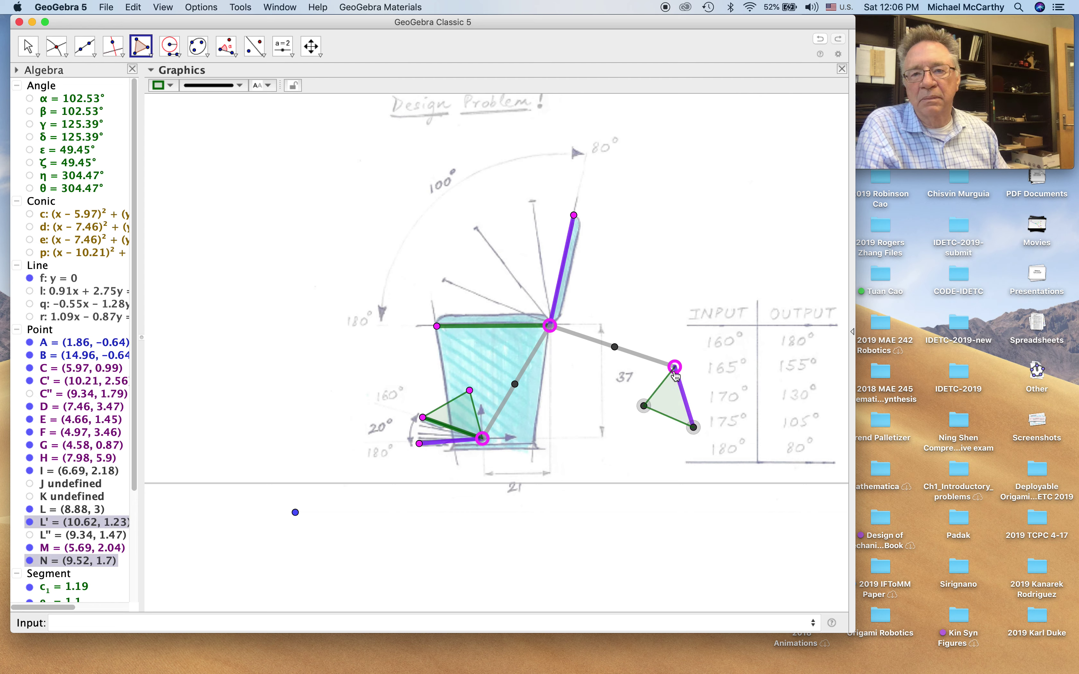
click(675, 367)
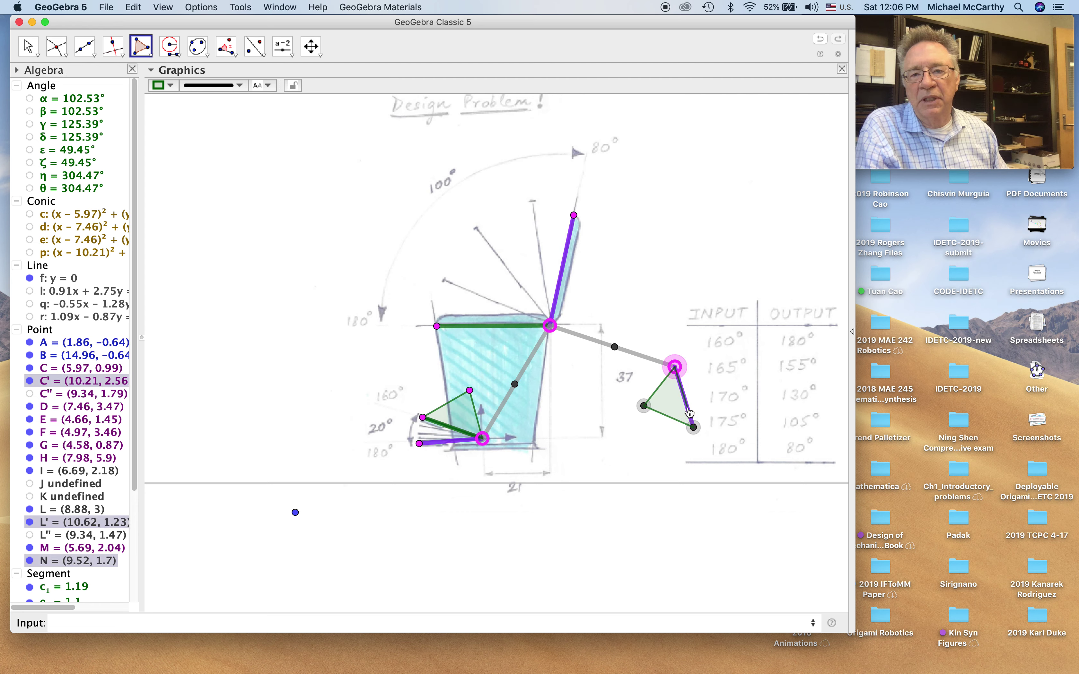
click(695, 429)
click(163, 85)
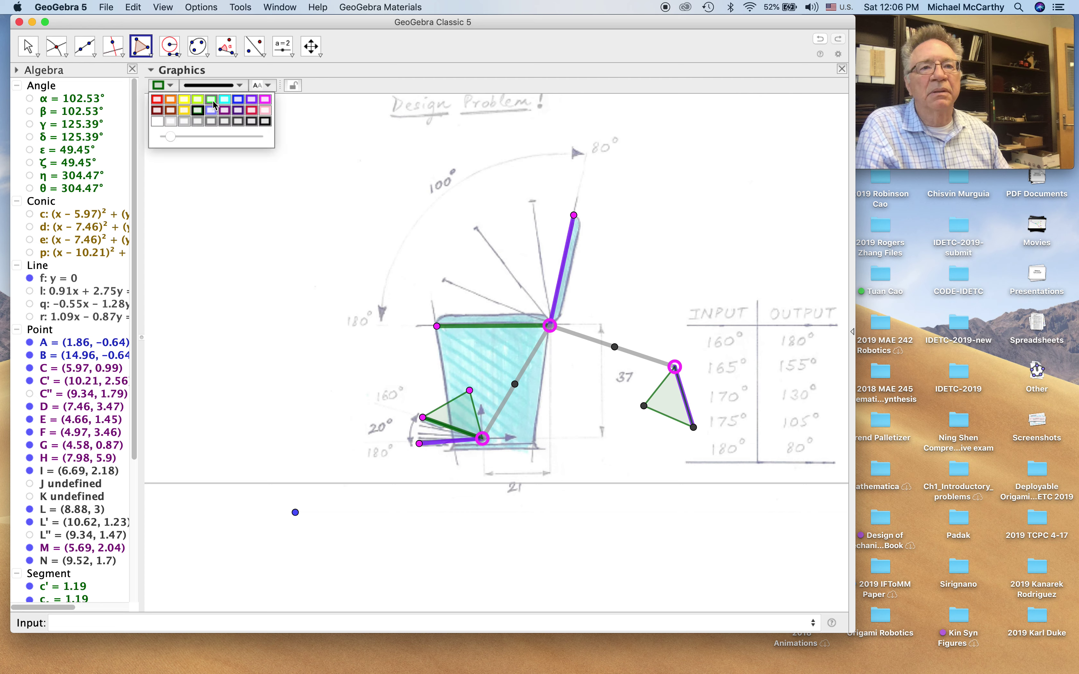
click(253, 103)
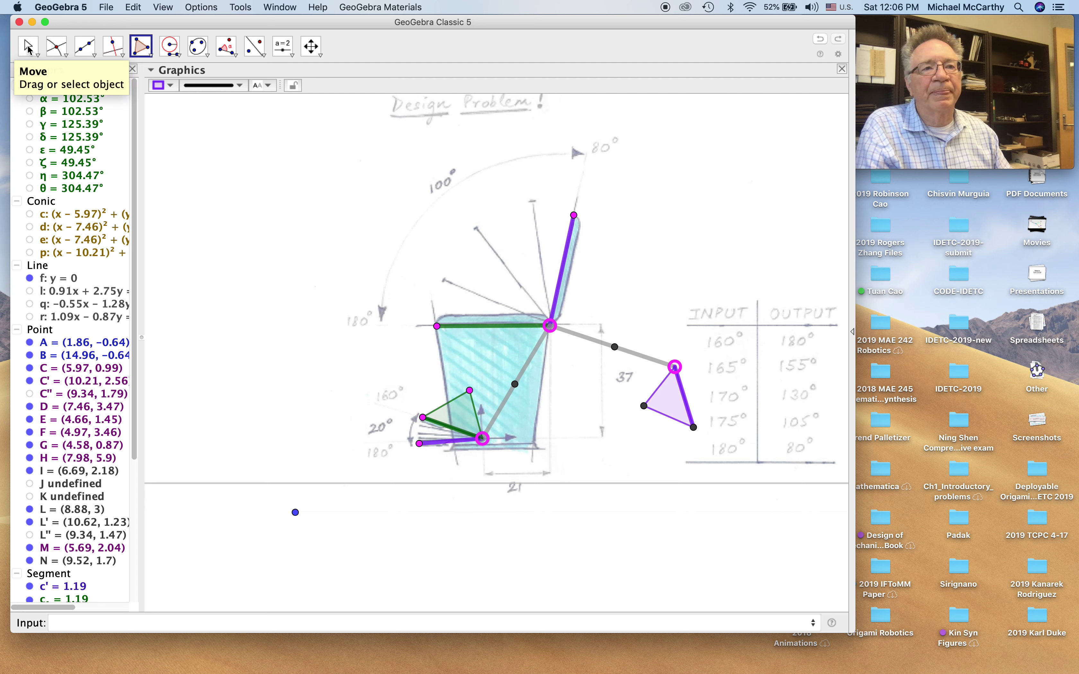
Step: Move point M, the free vertex of the green triangle, to about (6.88, 1.44)
click(27, 47)
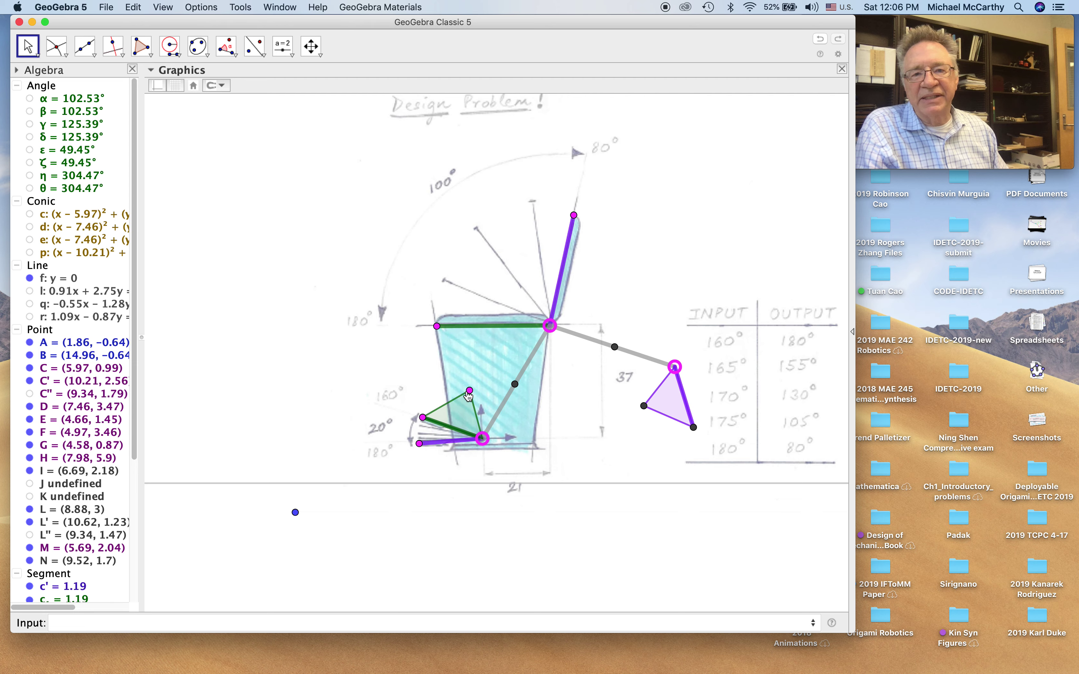
drag(470, 391, 528, 404)
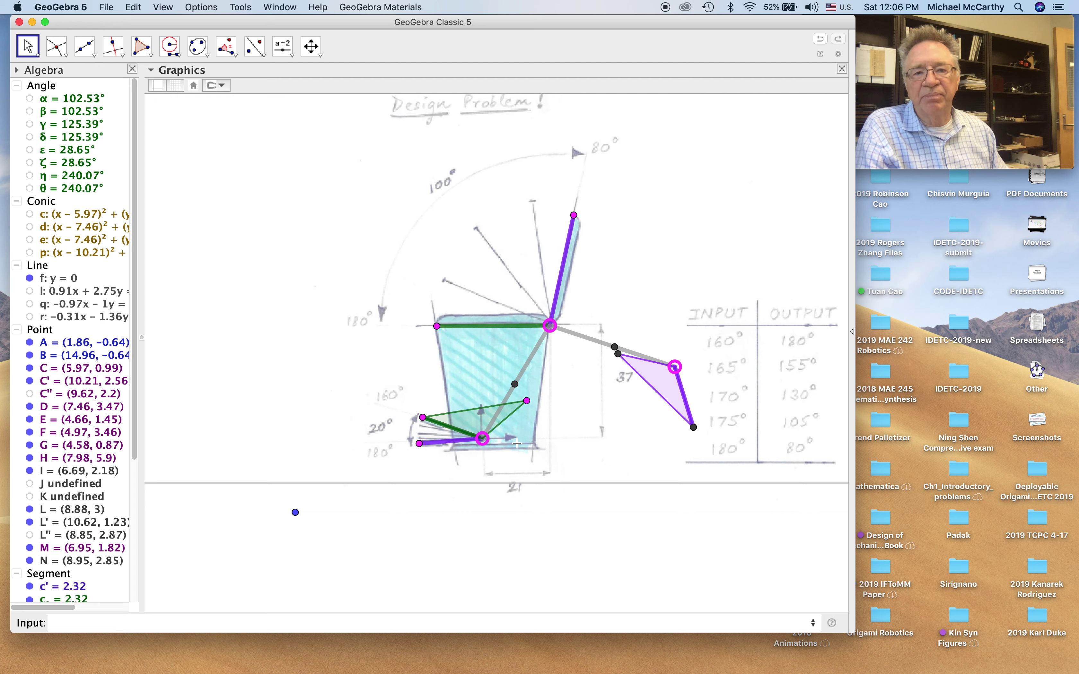
drag(527, 402, 525, 424)
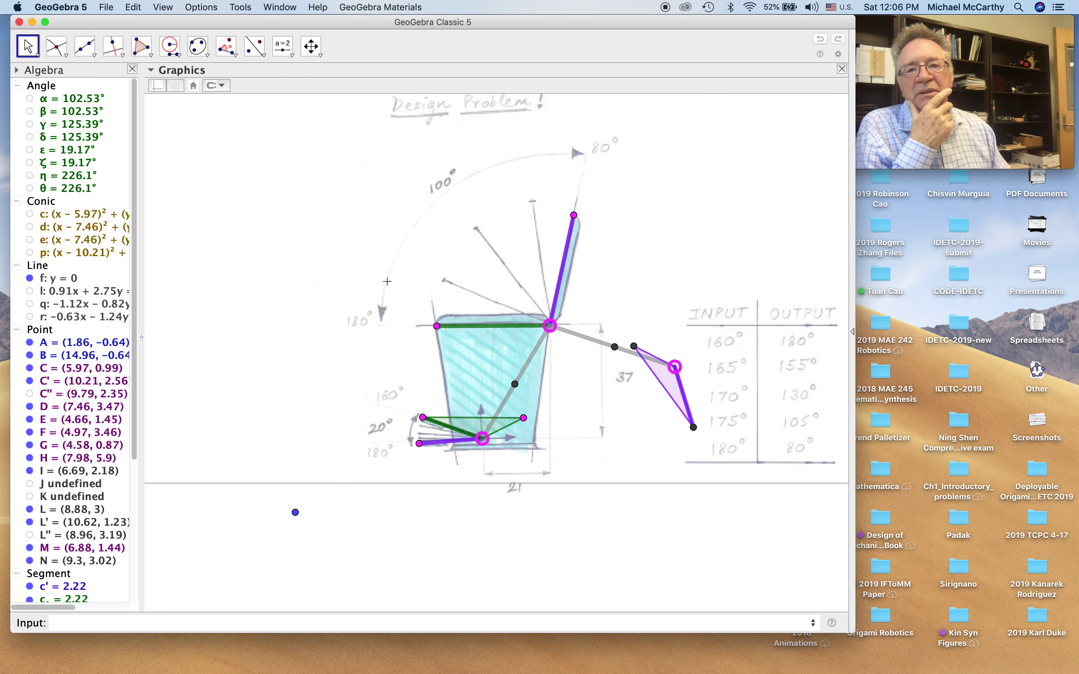
Step: Colour point N, the free vertex of the purple triangle, magenta
click(634, 346)
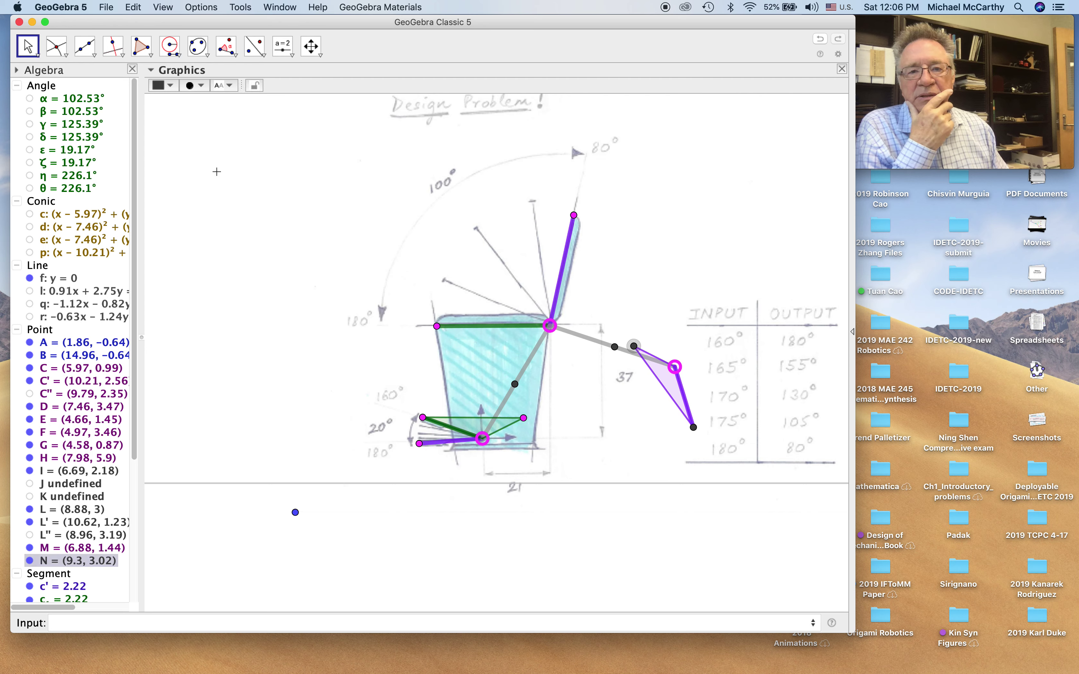
click(171, 87)
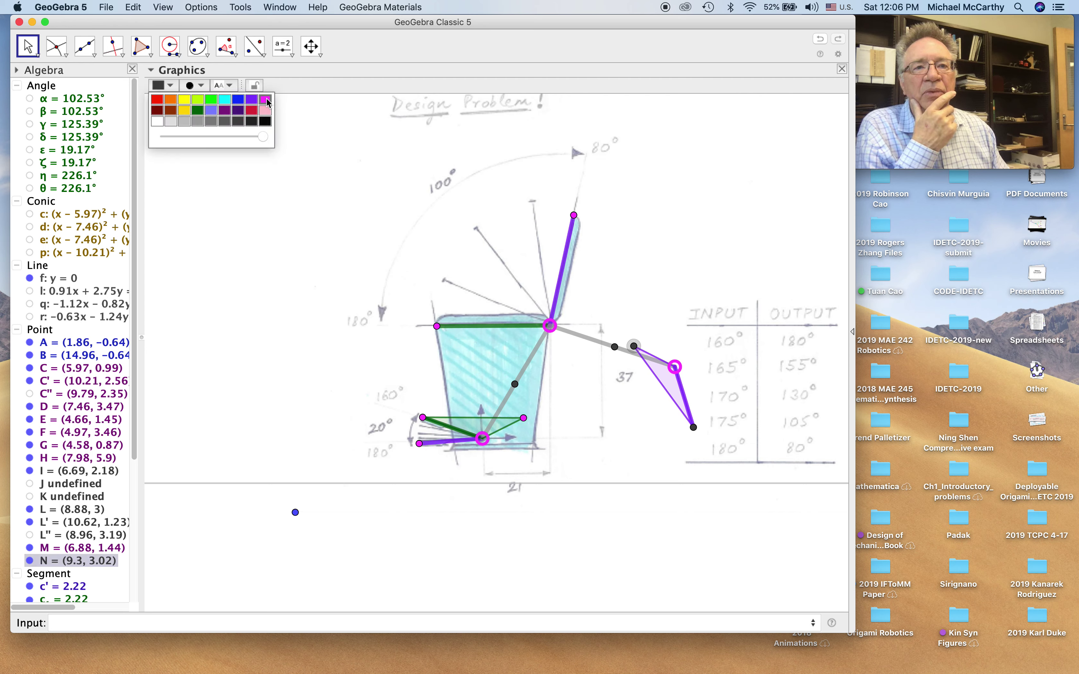
click(266, 101)
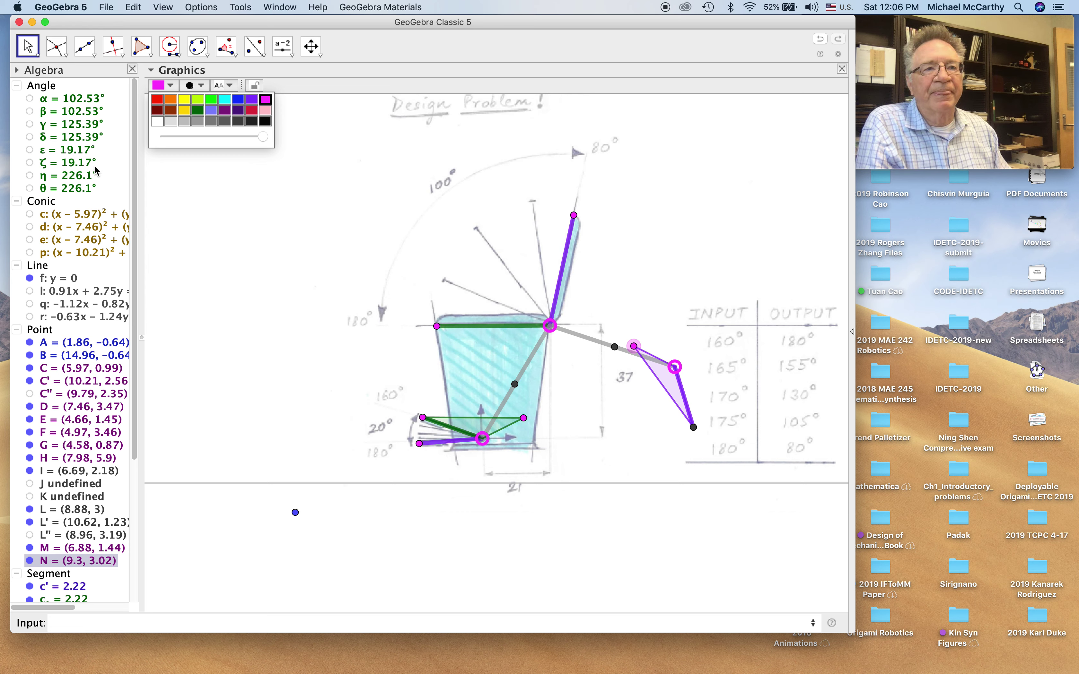
Step: Reposition the green triangle's free vertex M to about (6.57, 1.55)
click(28, 46)
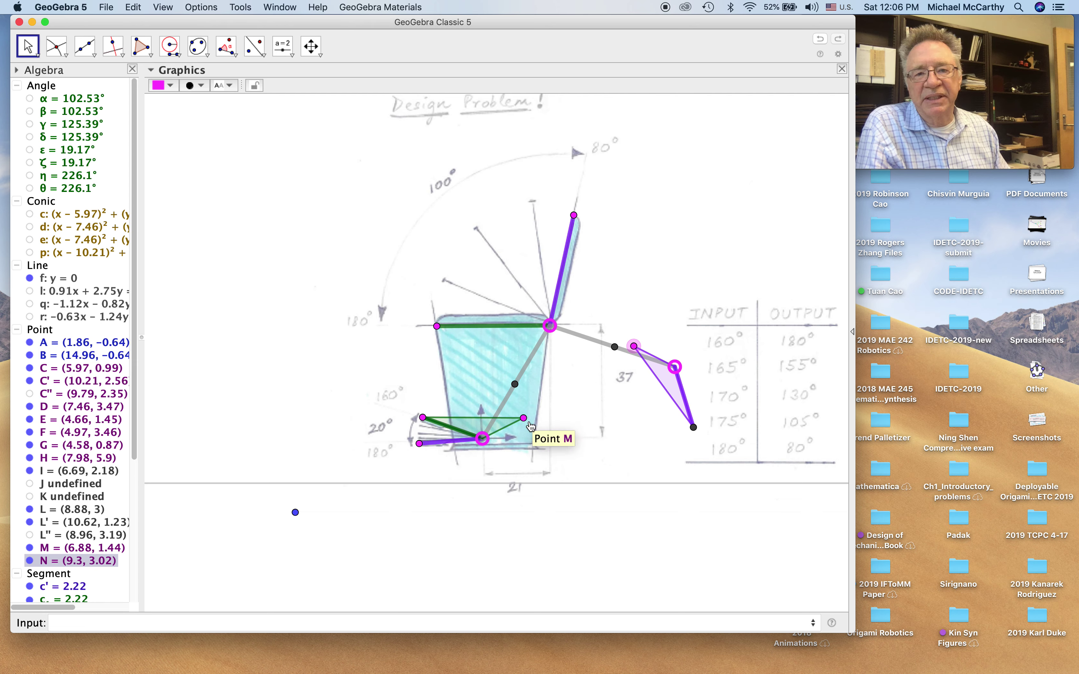
mouse_move(523, 420)
mouse_down()
mouse_move(523, 430)
mouse_move(509, 413)
mouse_up()
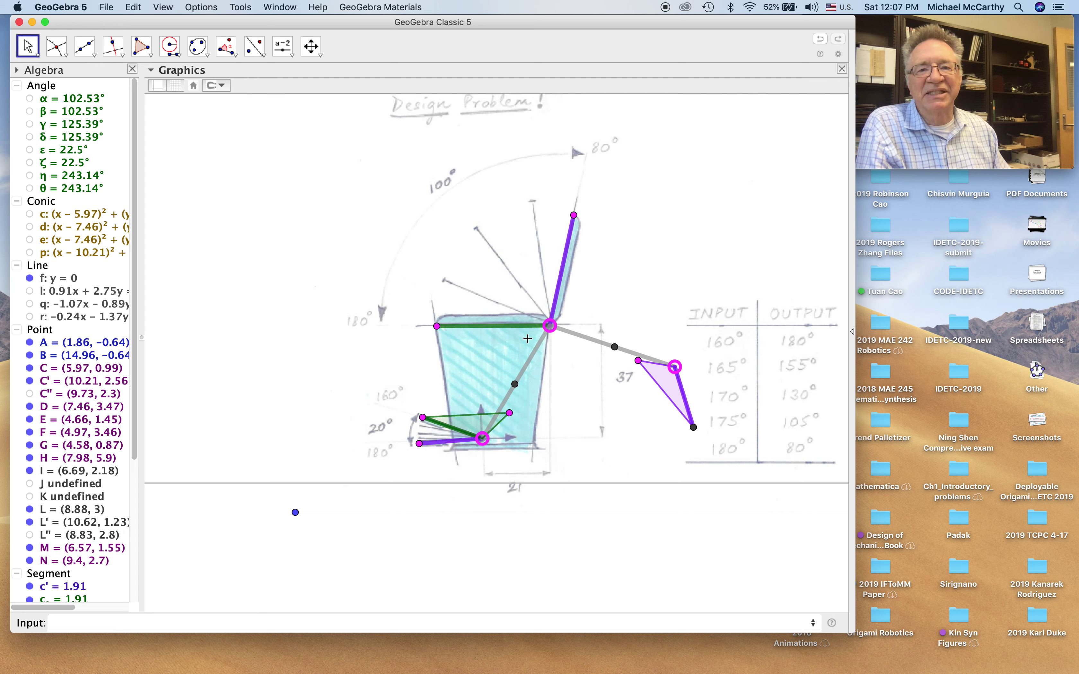
Step: Draw a segment connecting point M of the green triangle to point N of the purple triangle
click(94, 56)
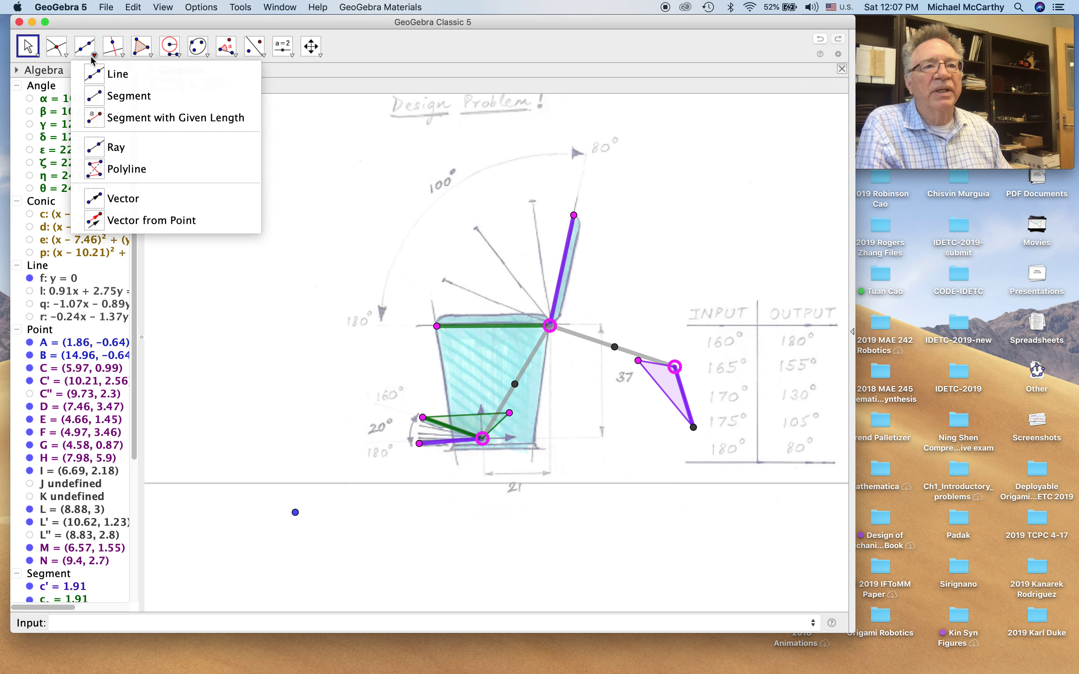
click(99, 103)
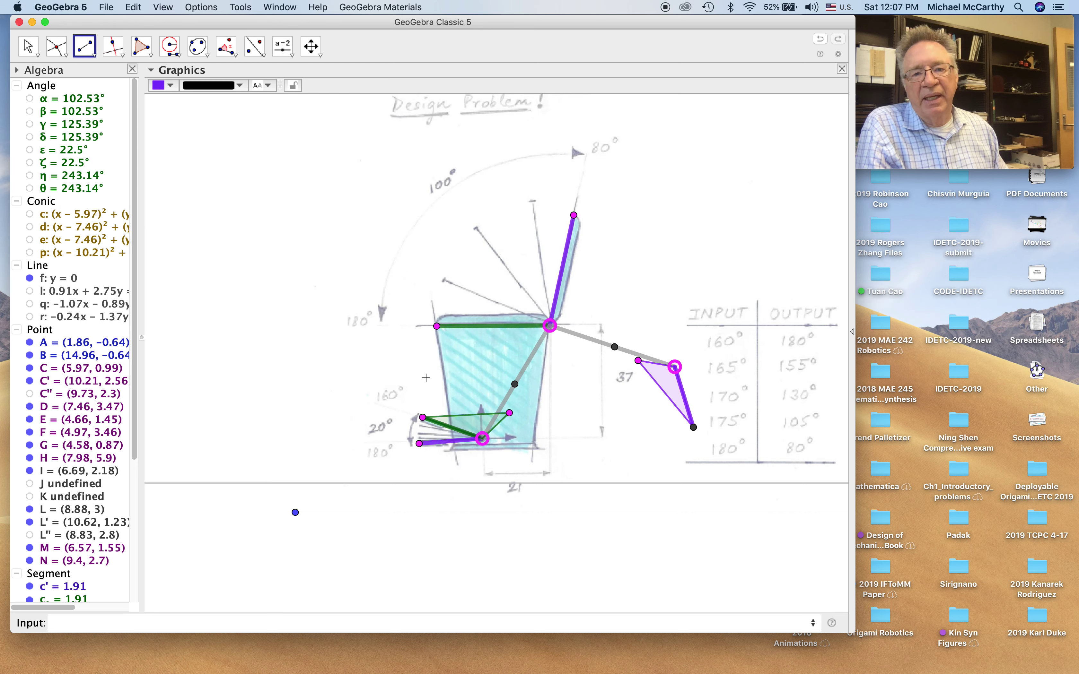
click(510, 413)
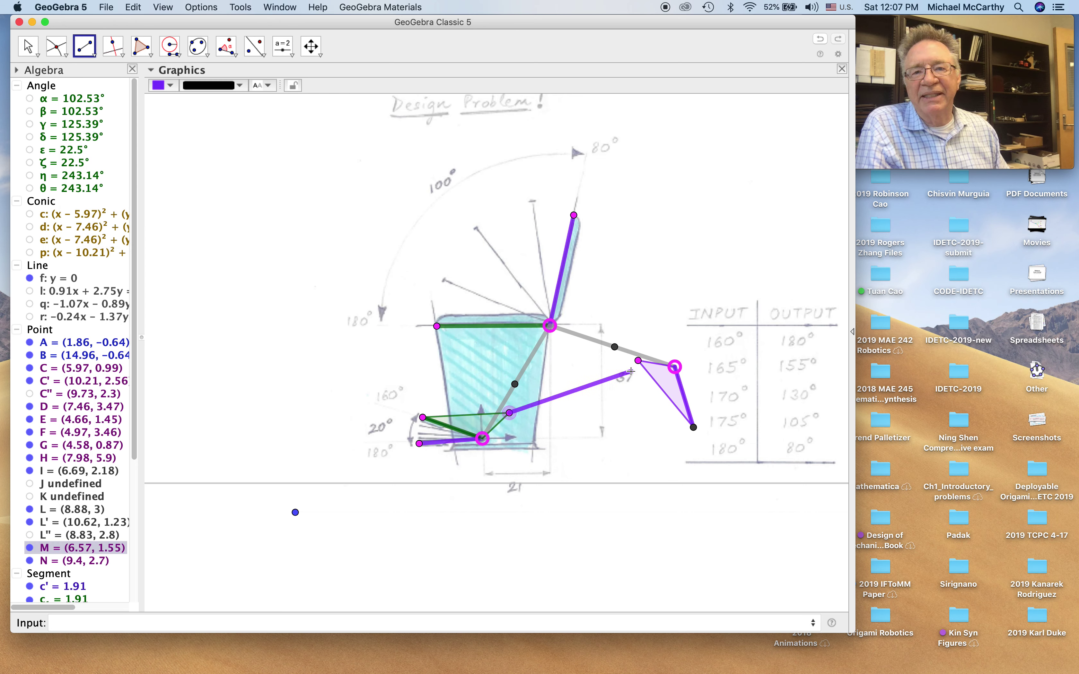
click(638, 361)
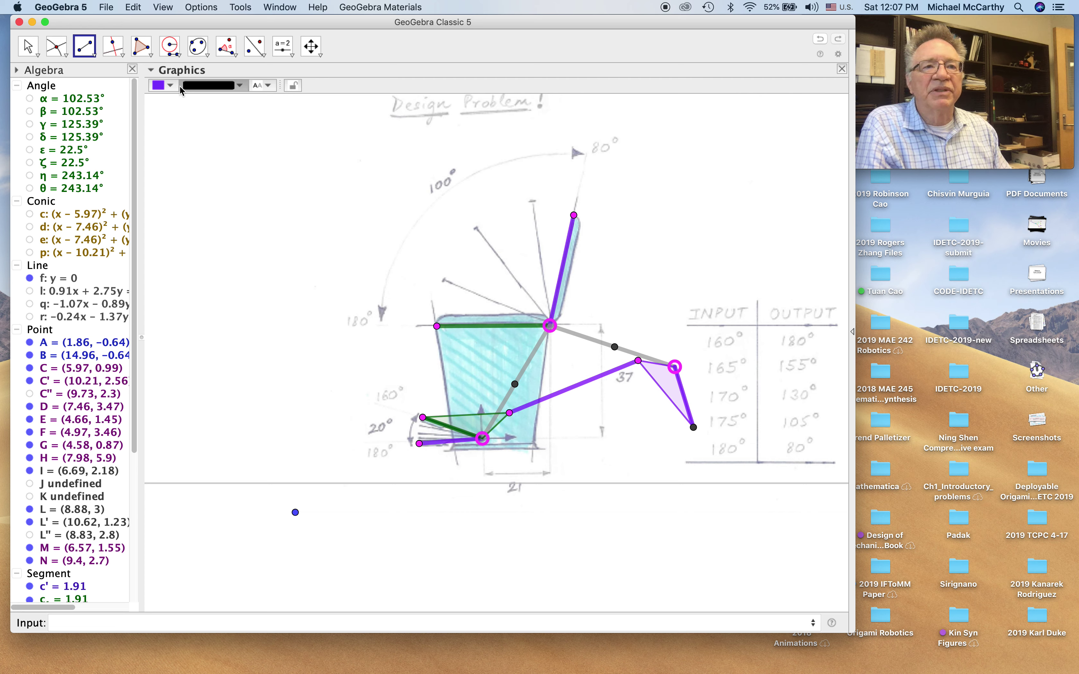
Step: Colour the segment between M and N pink and construct the perpendicular bisector of points M and N
click(171, 85)
click(265, 112)
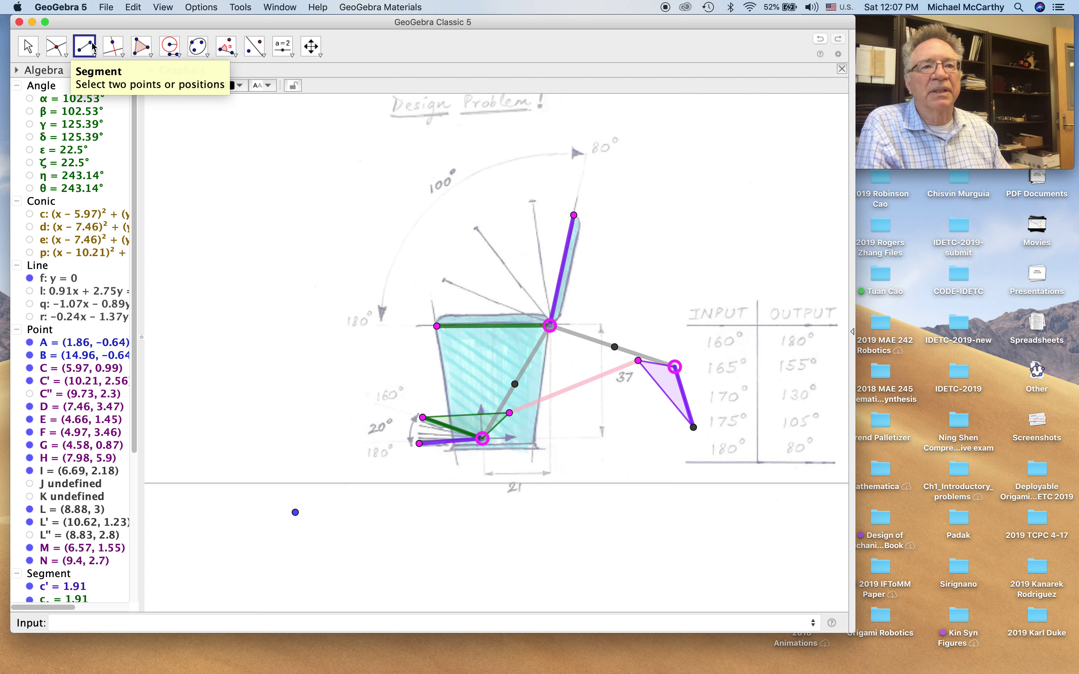
click(115, 54)
click(116, 55)
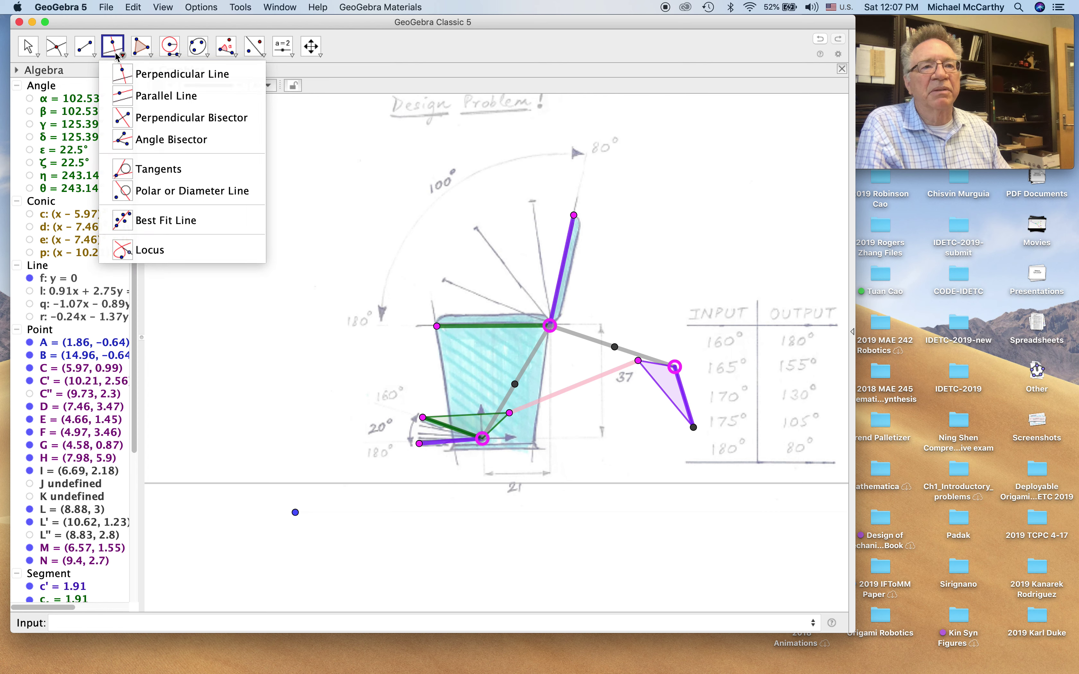
click(133, 118)
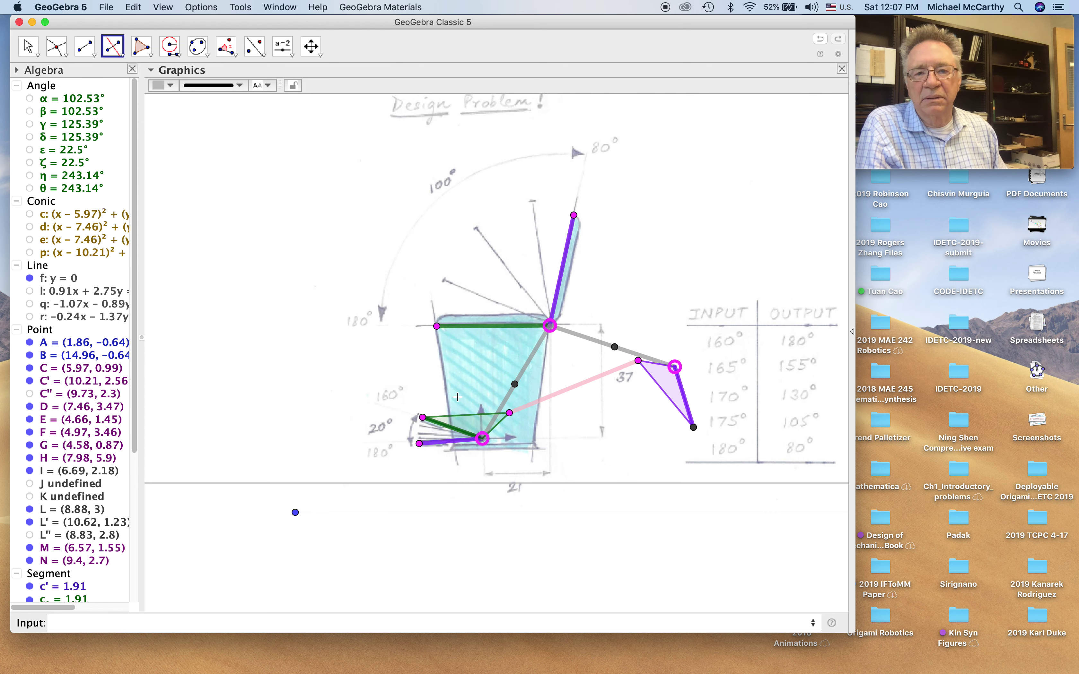
click(511, 414)
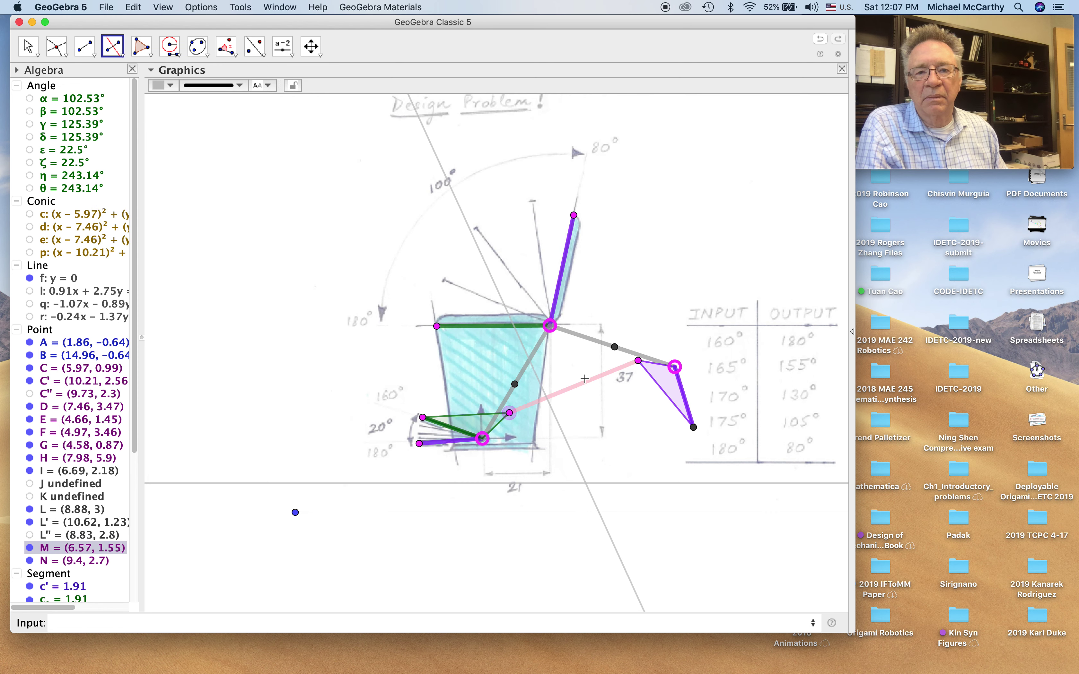
click(639, 362)
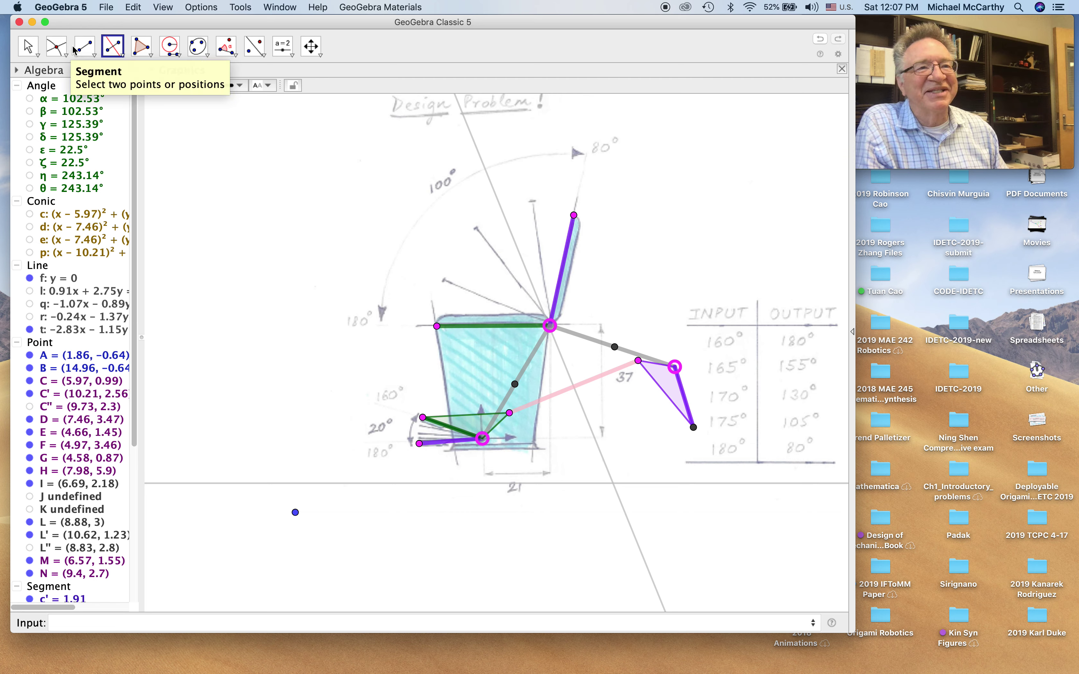
Step: Move the green triangle's free vertex M to about (7.53, 1)
click(28, 49)
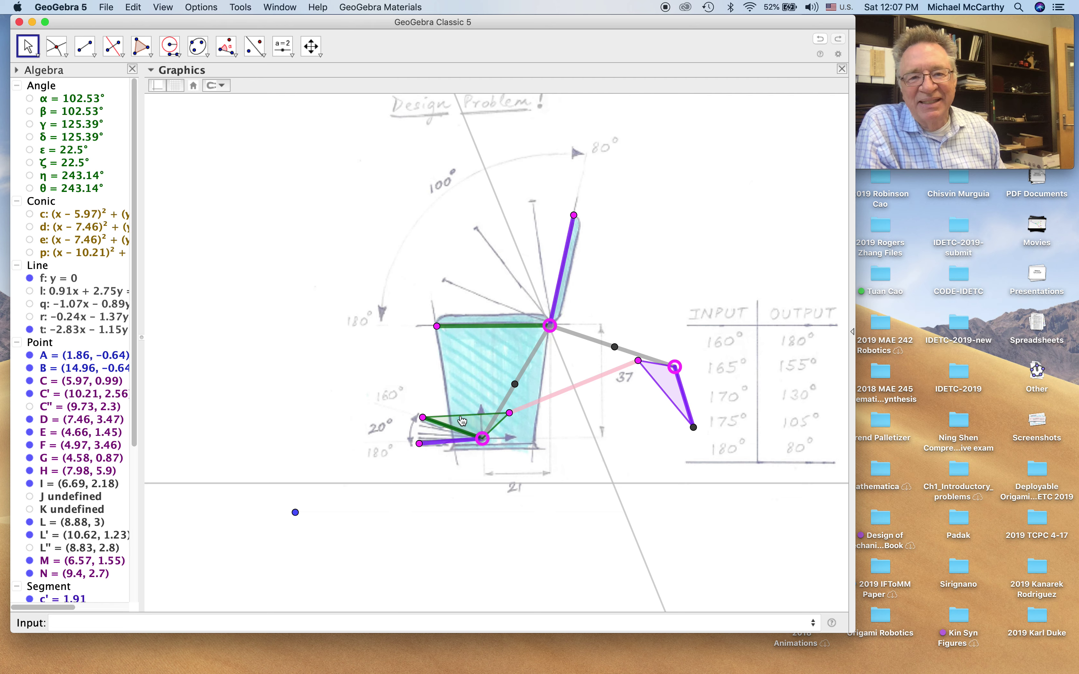
drag(512, 414, 549, 436)
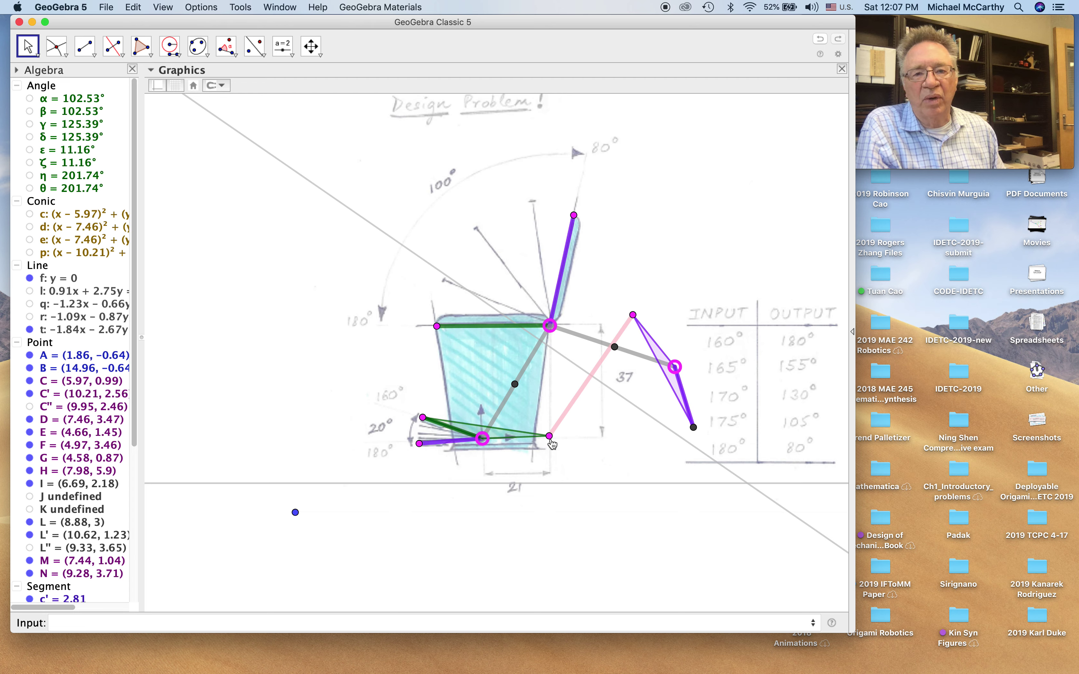
mouse_move(549, 437)
mouse_down()
mouse_move(560, 429)
mouse_move(541, 404)
mouse_move(457, 384)
mouse_move(484, 413)
mouse_move(553, 440)
mouse_up()
key(Escape)
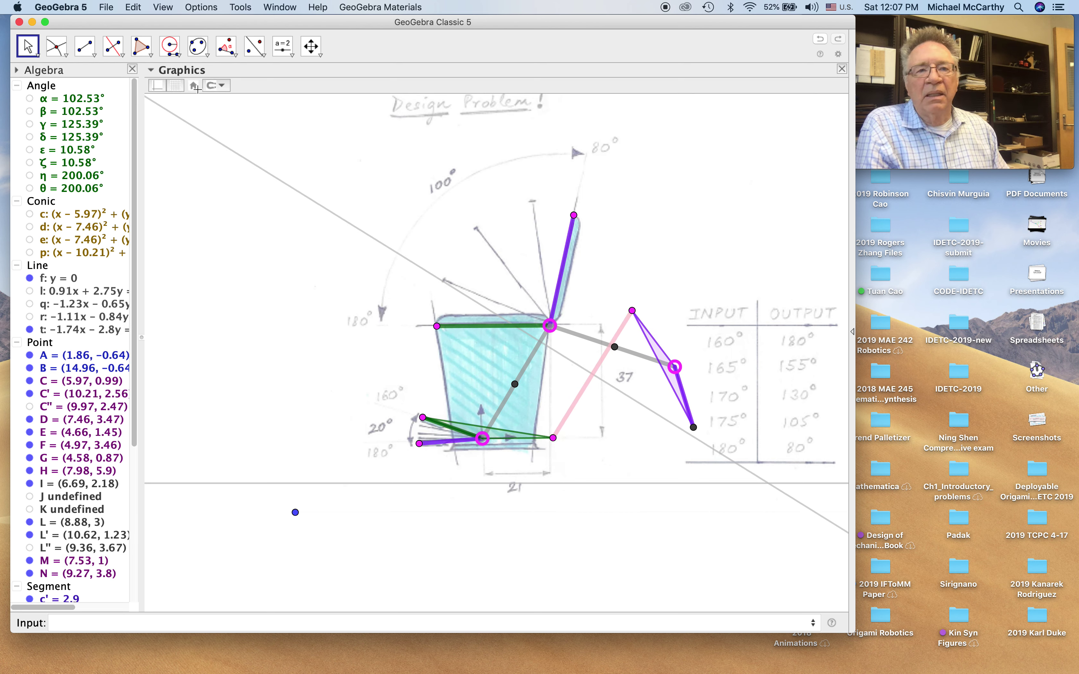
Step: Place a point on the perpendicular bisector of M and N just below the lid pivot D, at about (7.56, 2.92)
click(57, 46)
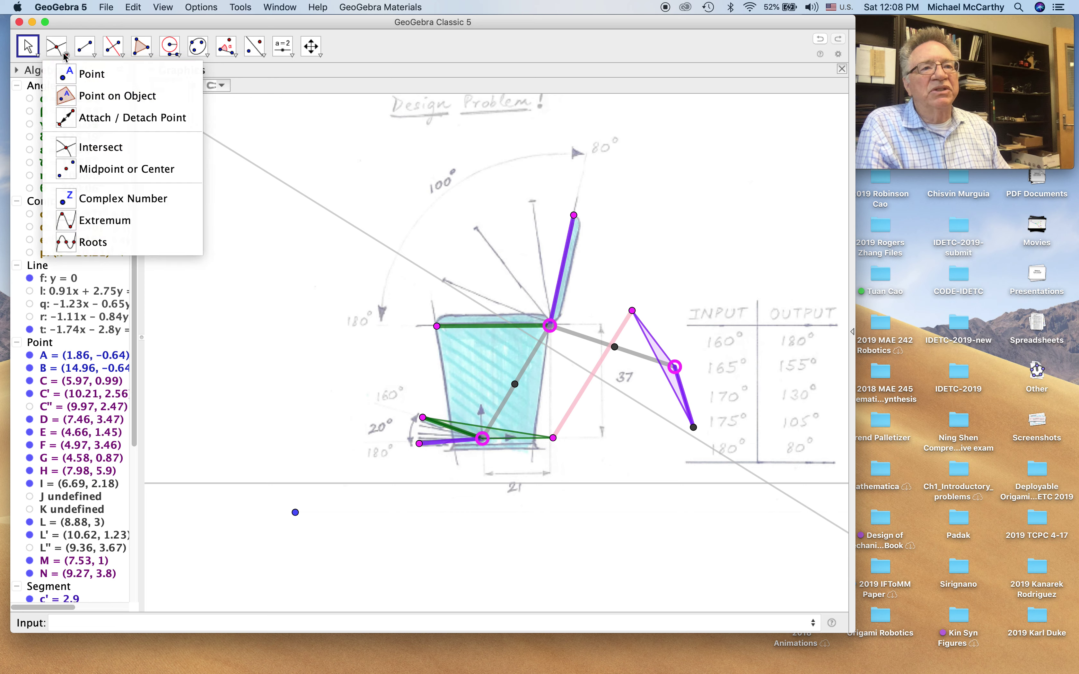
click(65, 94)
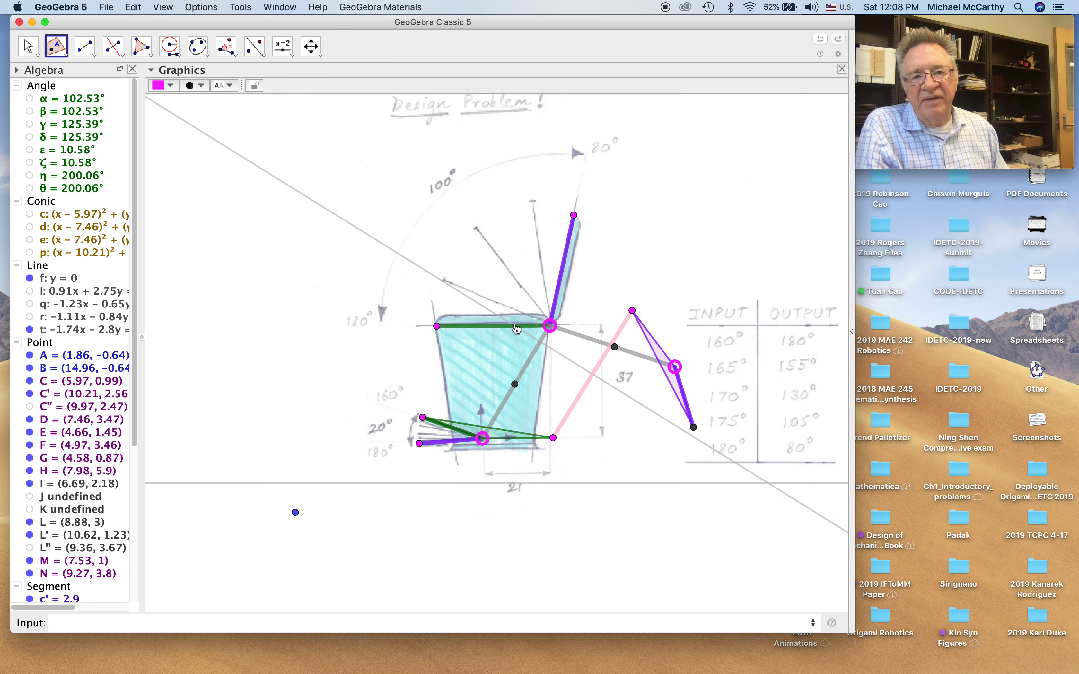
click(555, 352)
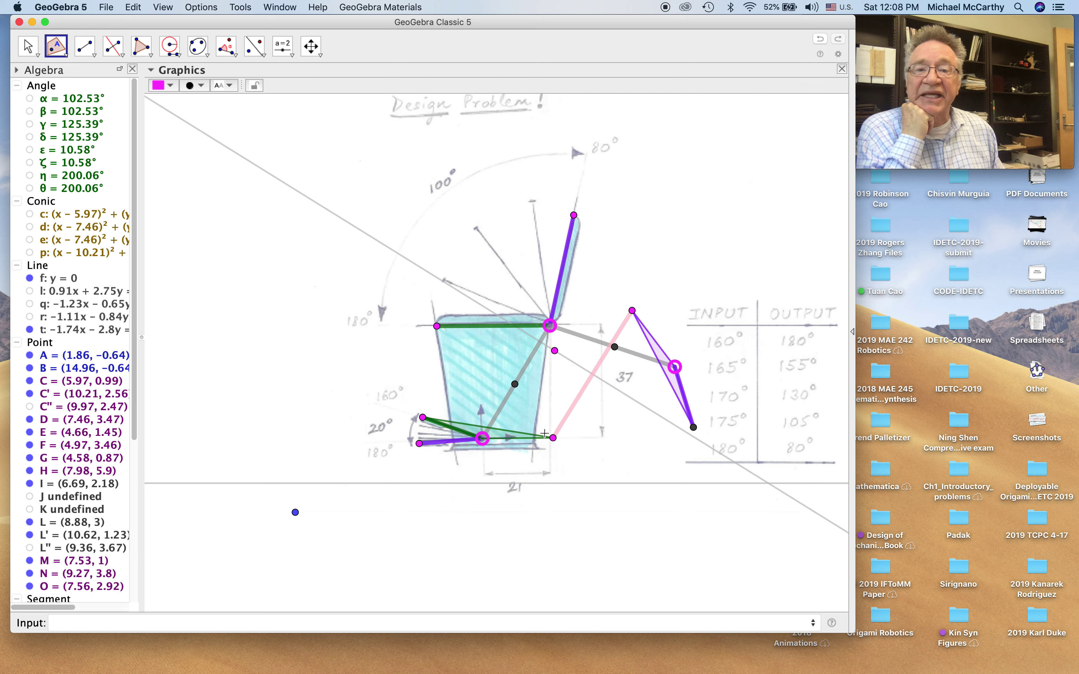
click(555, 351)
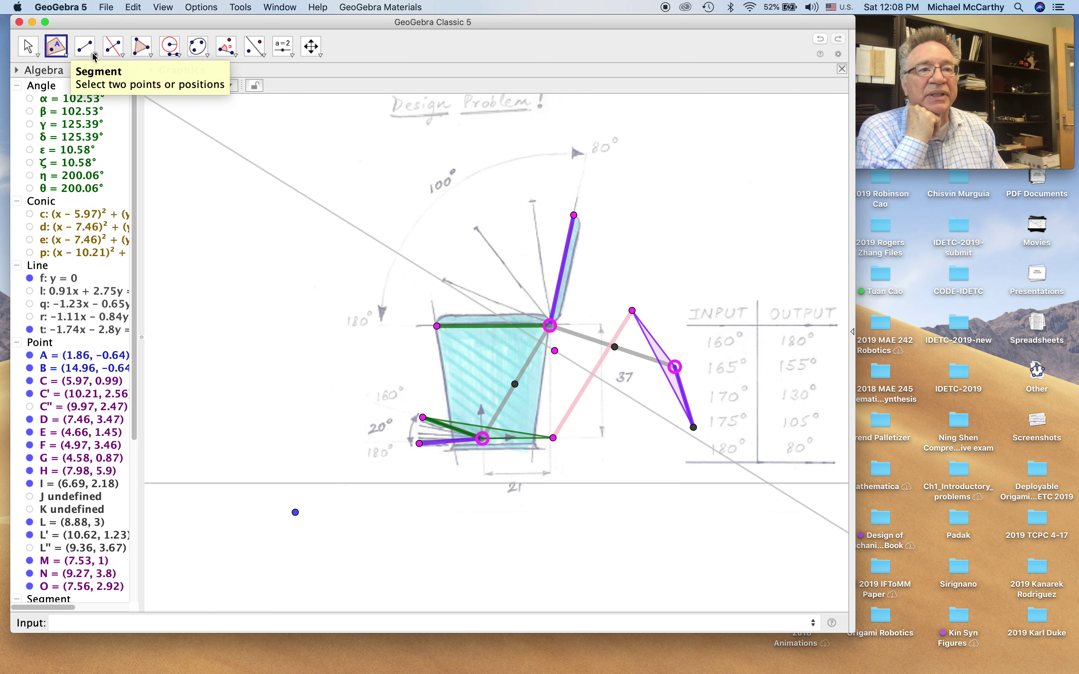
Step: Draw a segment from the lid pivot D to point O on the bisector and colour it red
click(85, 46)
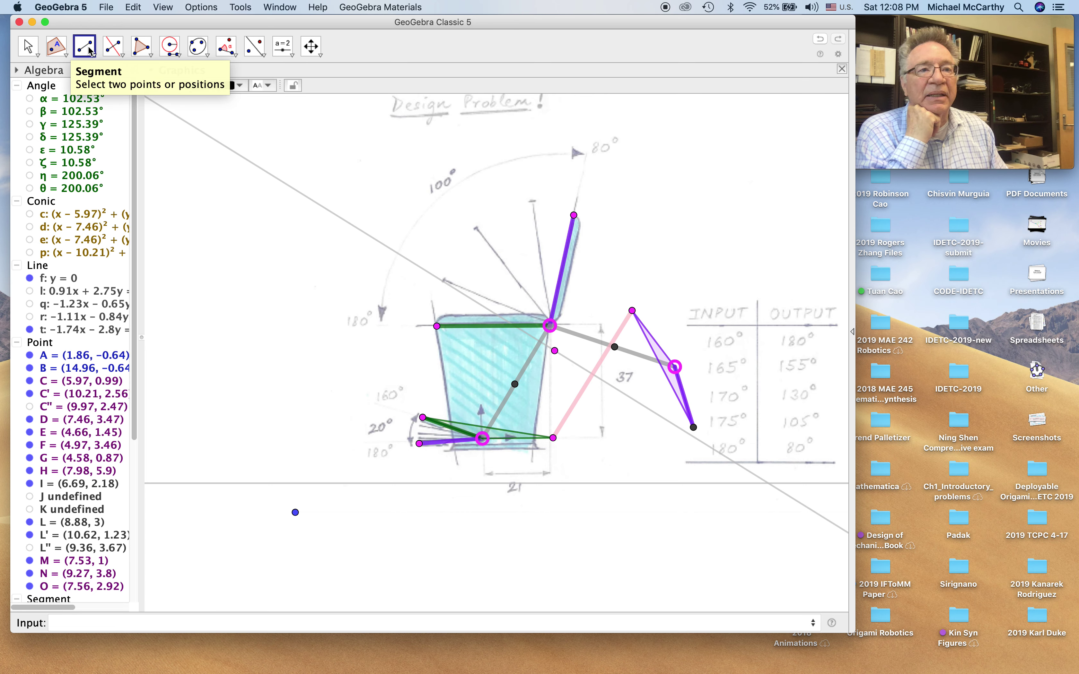
click(90, 51)
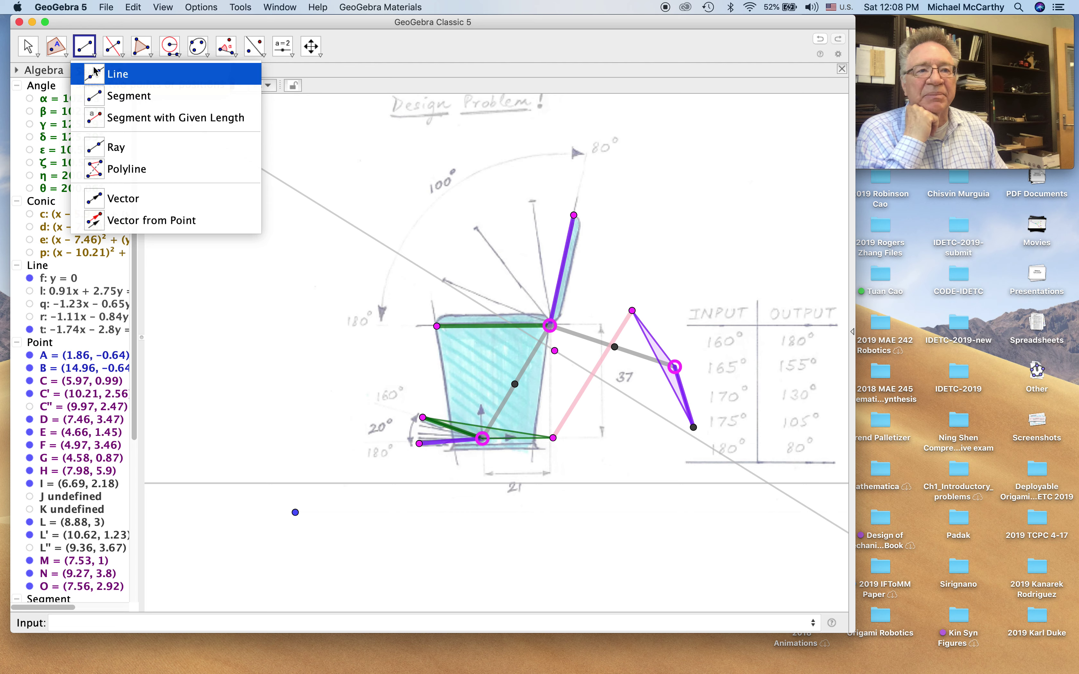
click(118, 96)
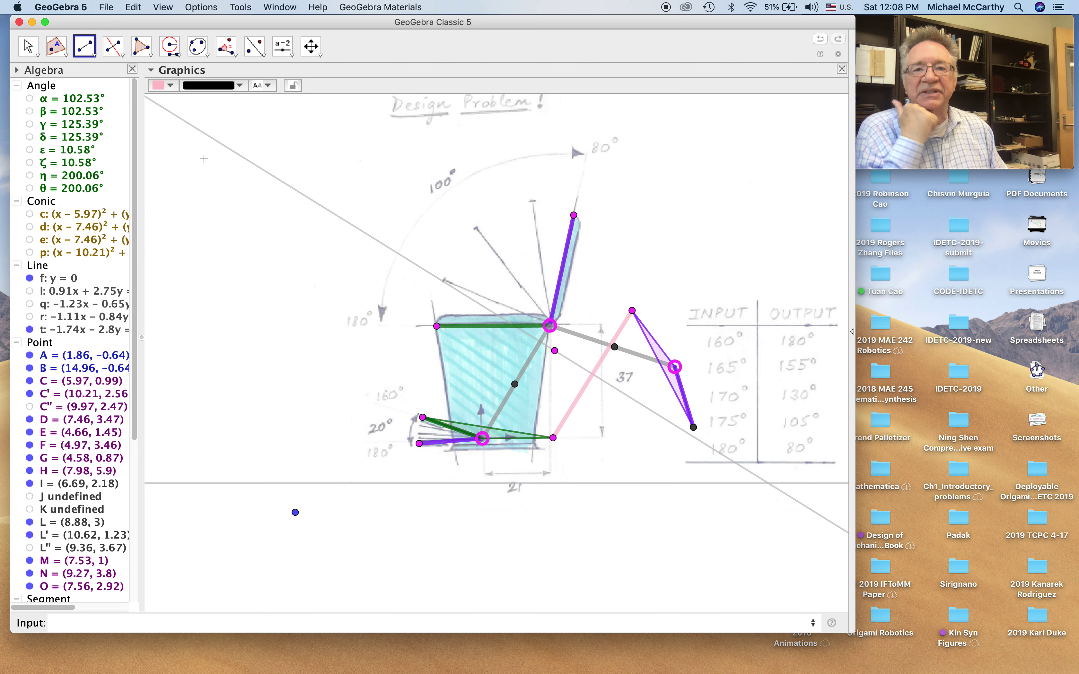
click(550, 327)
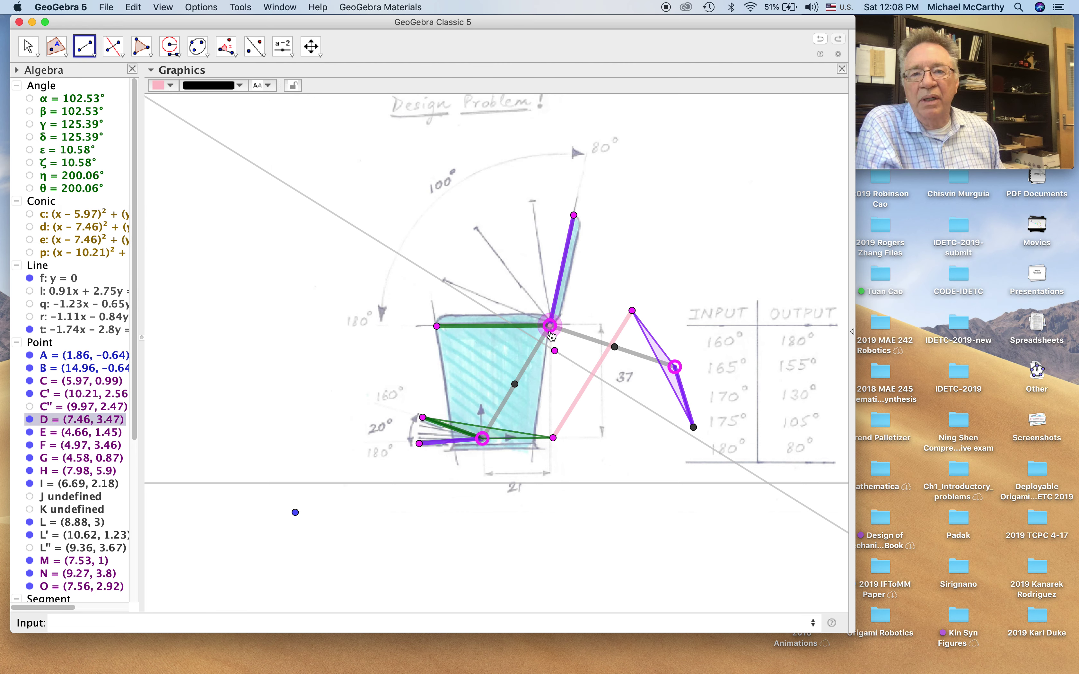
click(554, 351)
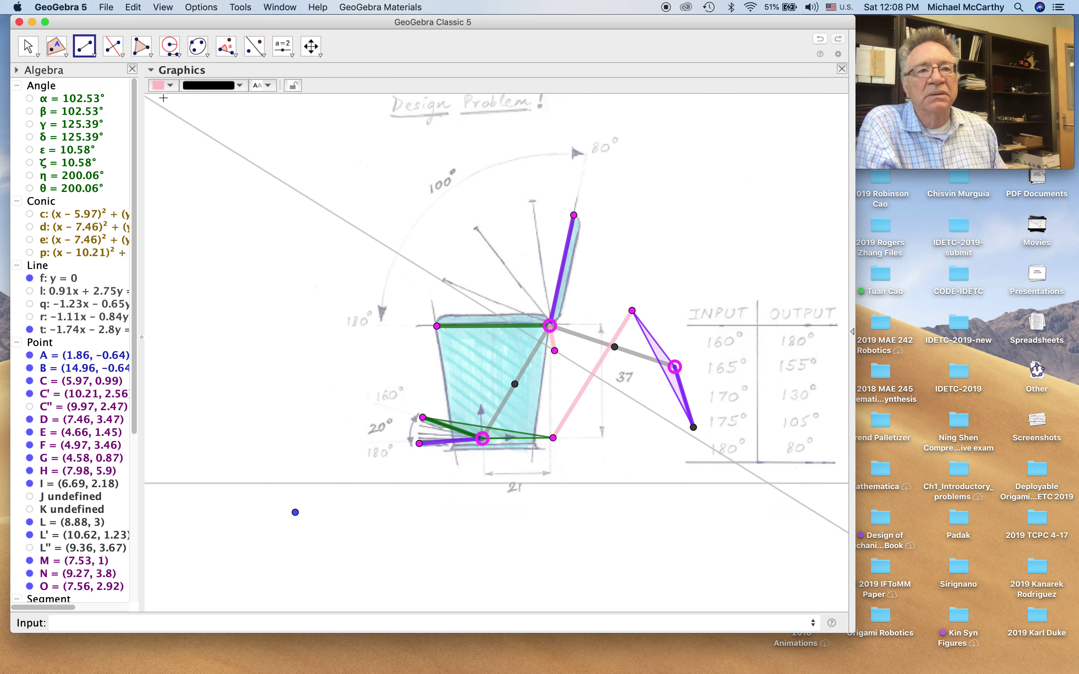
click(170, 86)
click(157, 100)
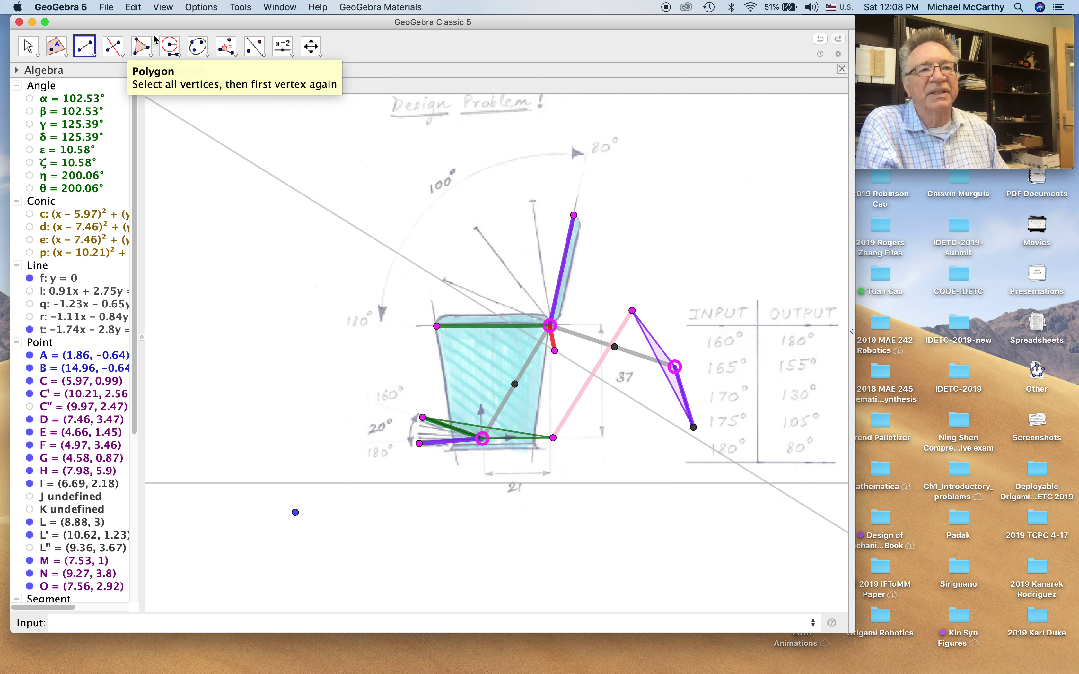
Step: Create a triangle through the lid pivot D, point O and the closed-lid end point F, and colour it dark green
click(149, 48)
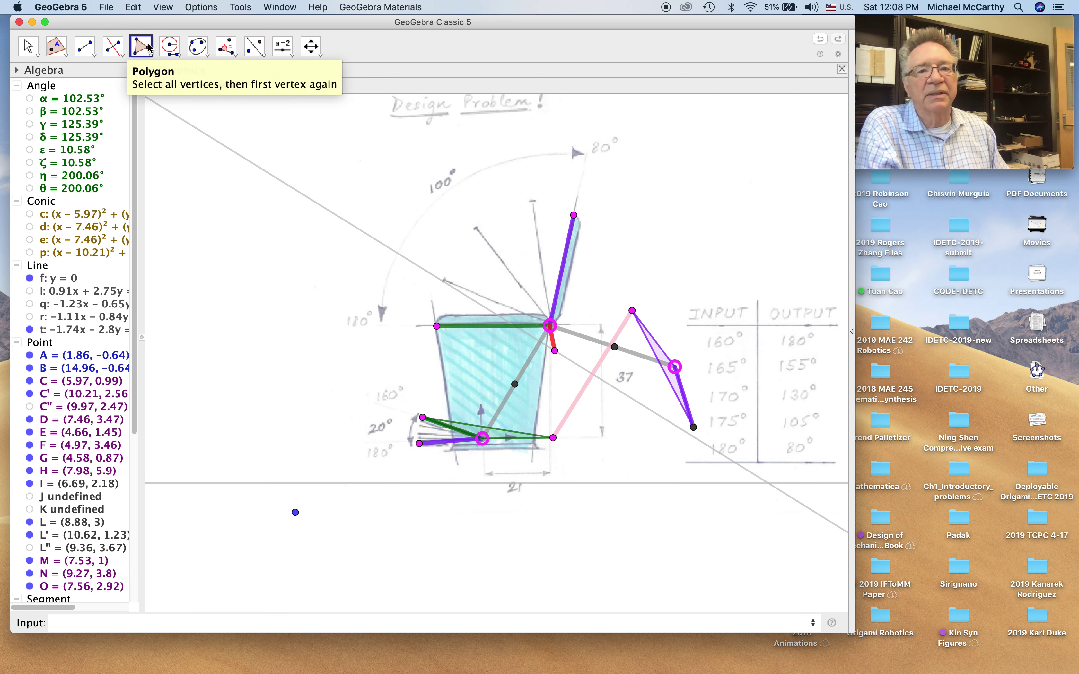
click(550, 326)
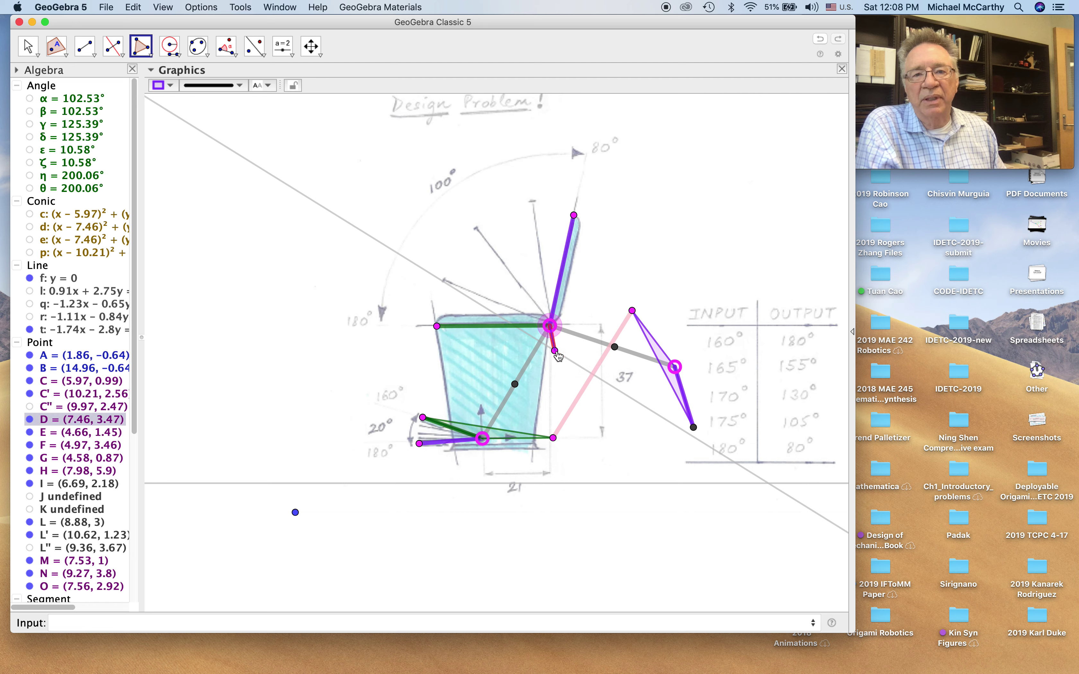
click(555, 350)
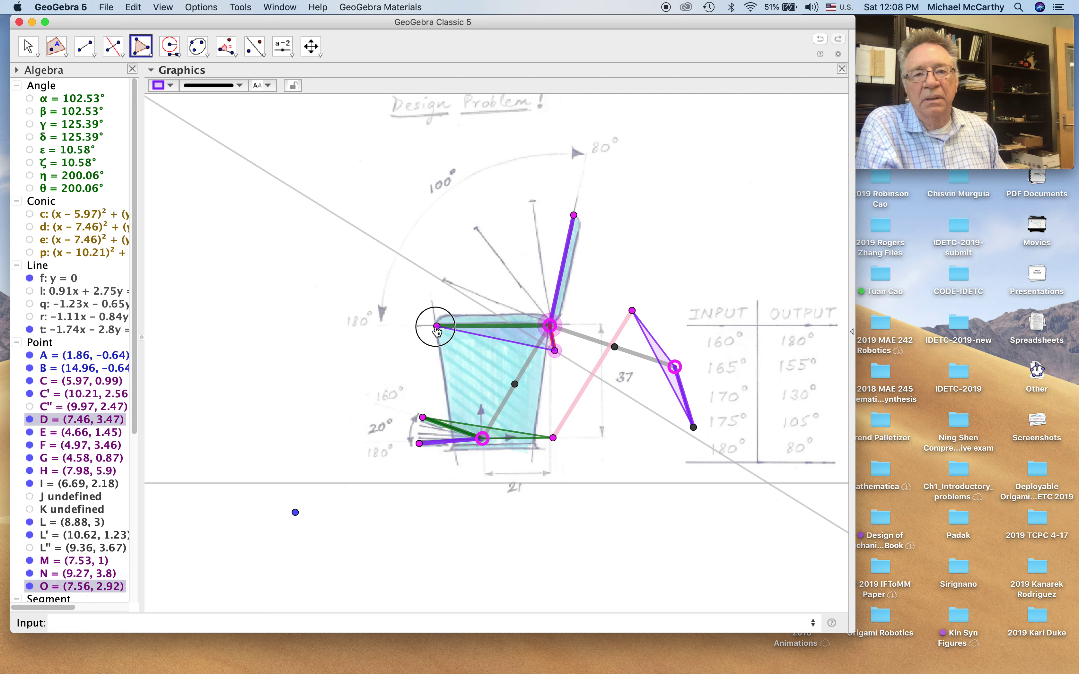
click(437, 326)
click(551, 328)
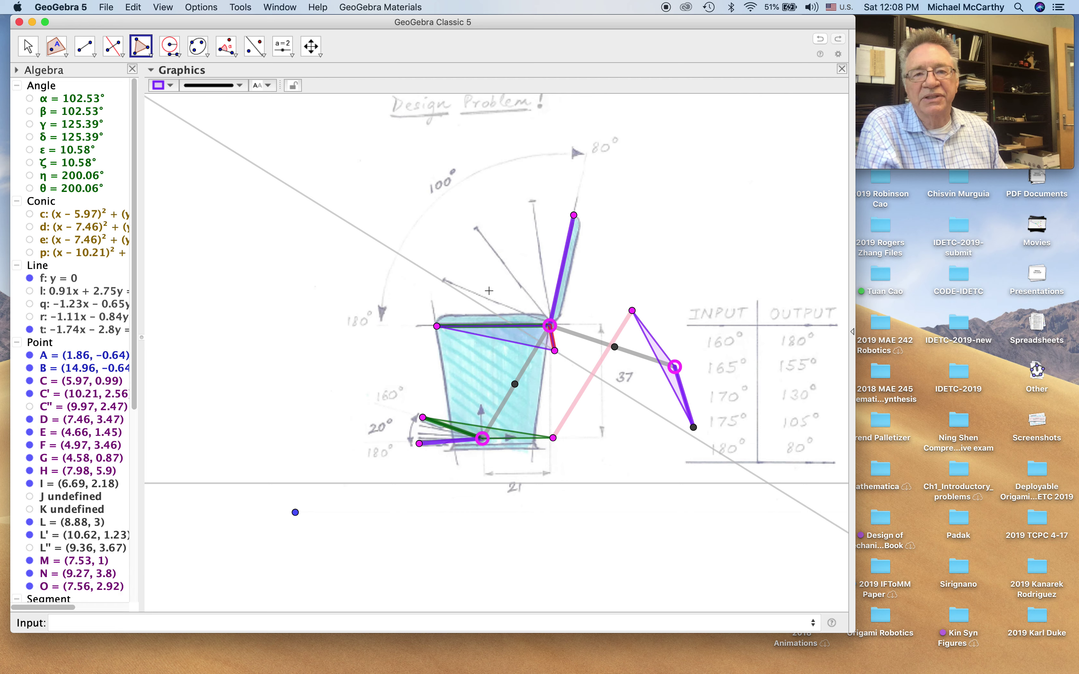
click(169, 85)
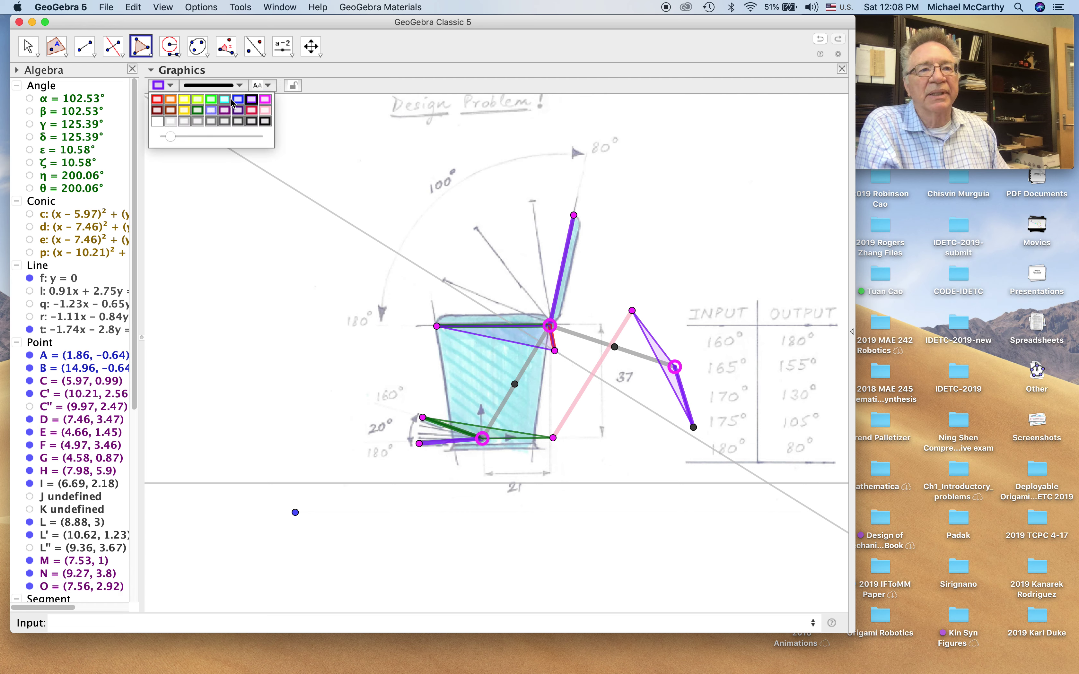
click(198, 110)
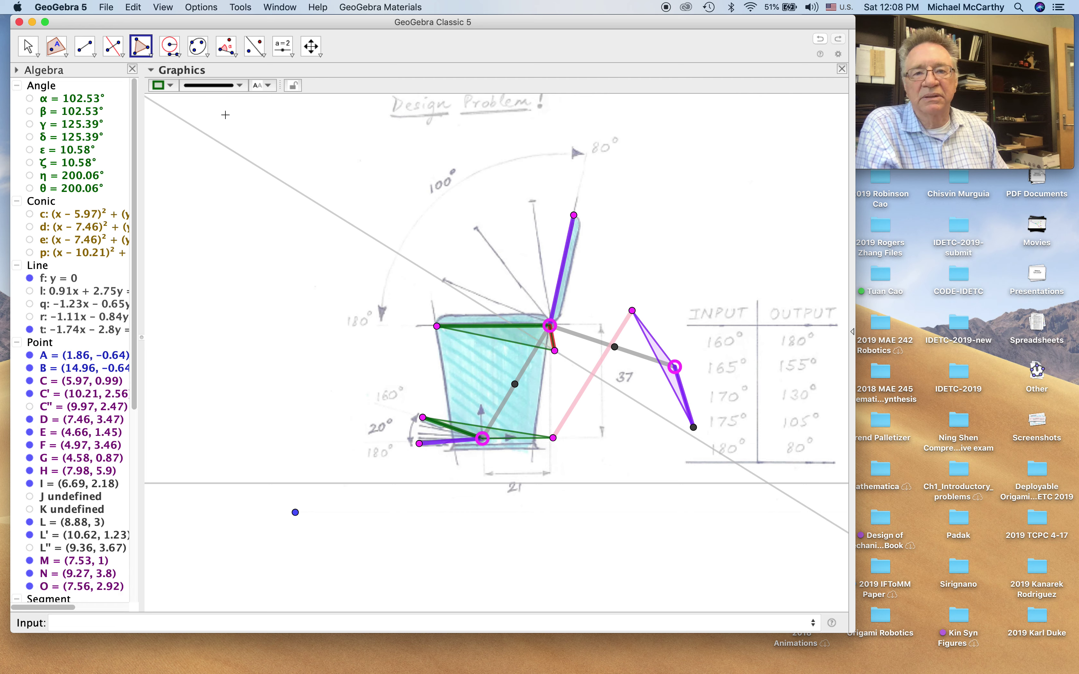
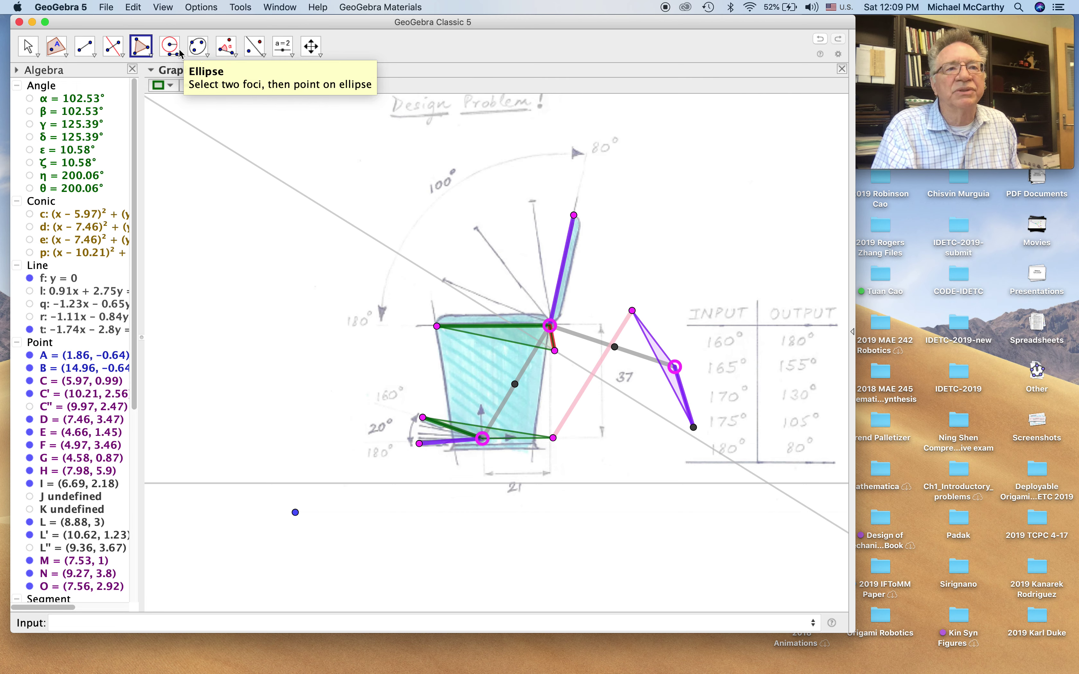
click(285, 50)
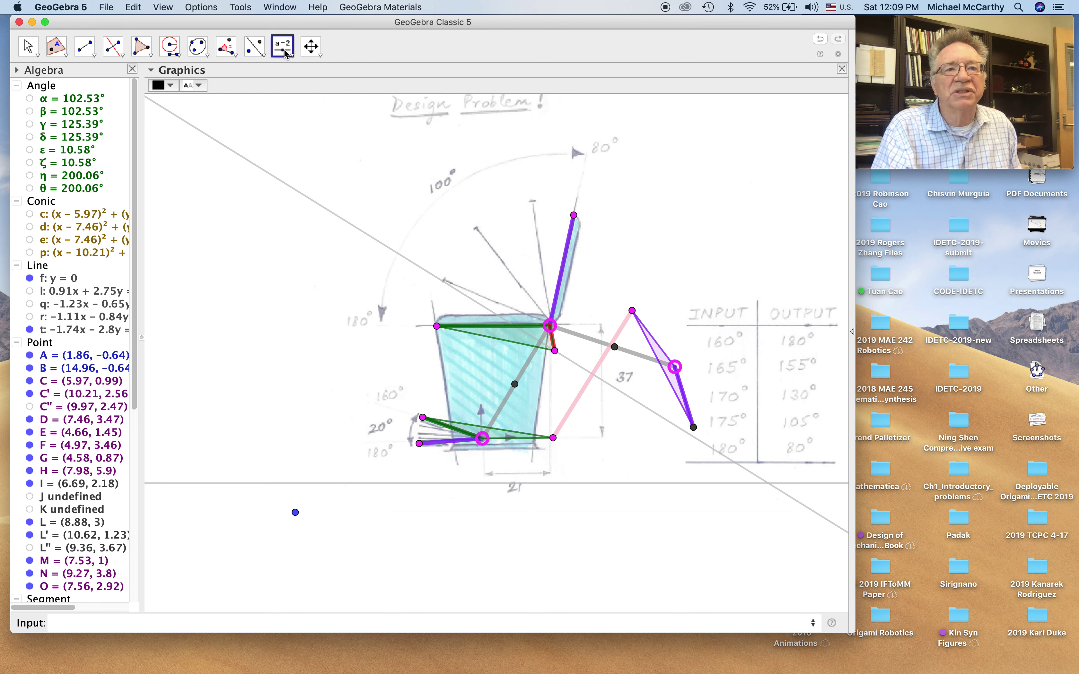
click(285, 51)
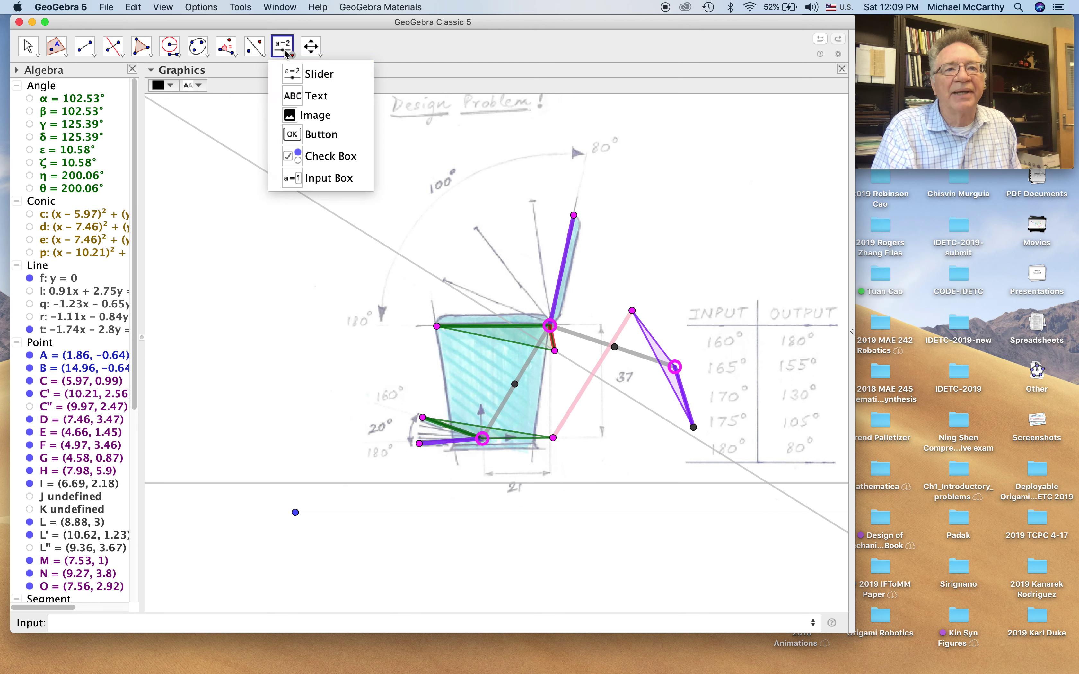
click(290, 74)
click(165, 148)
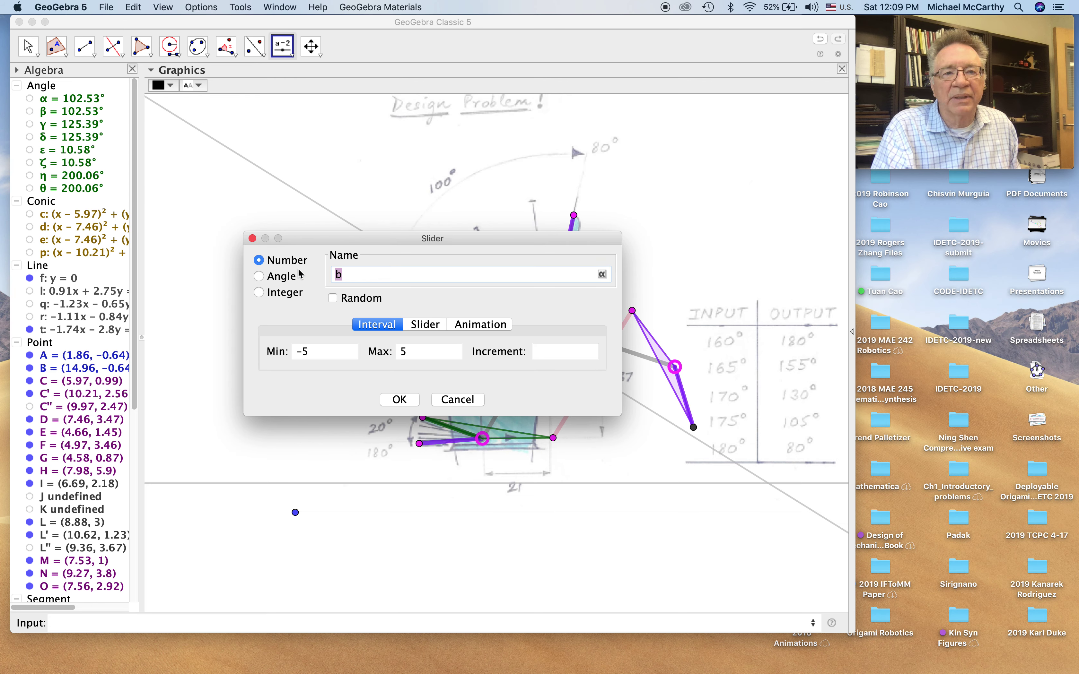
click(259, 277)
drag(394, 241, 312, 125)
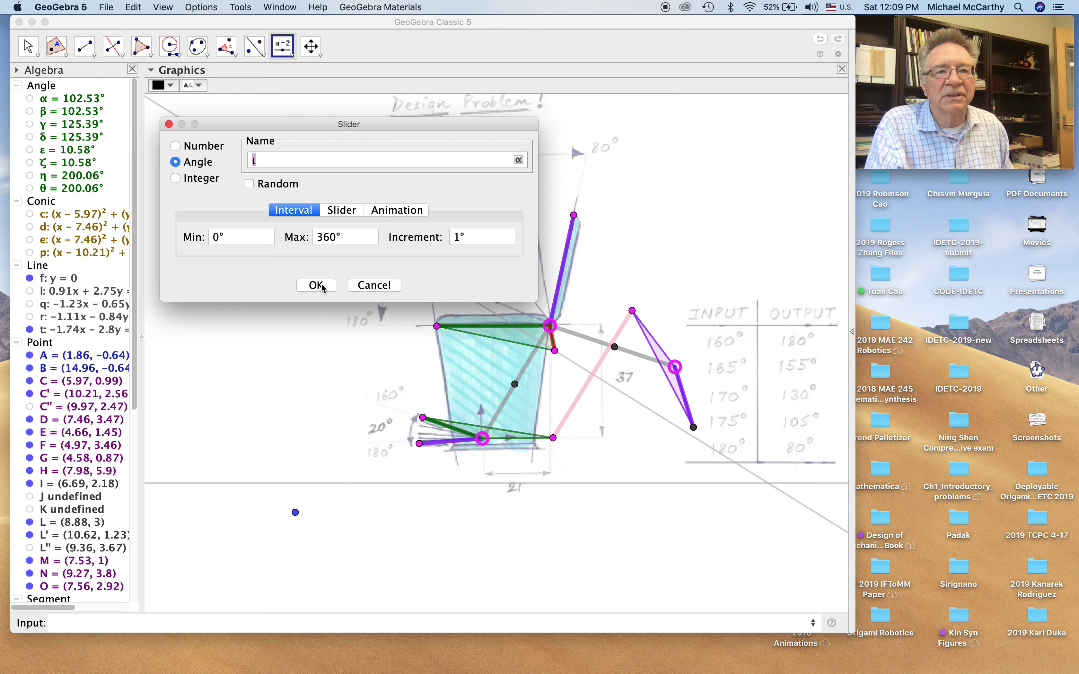
click(363, 291)
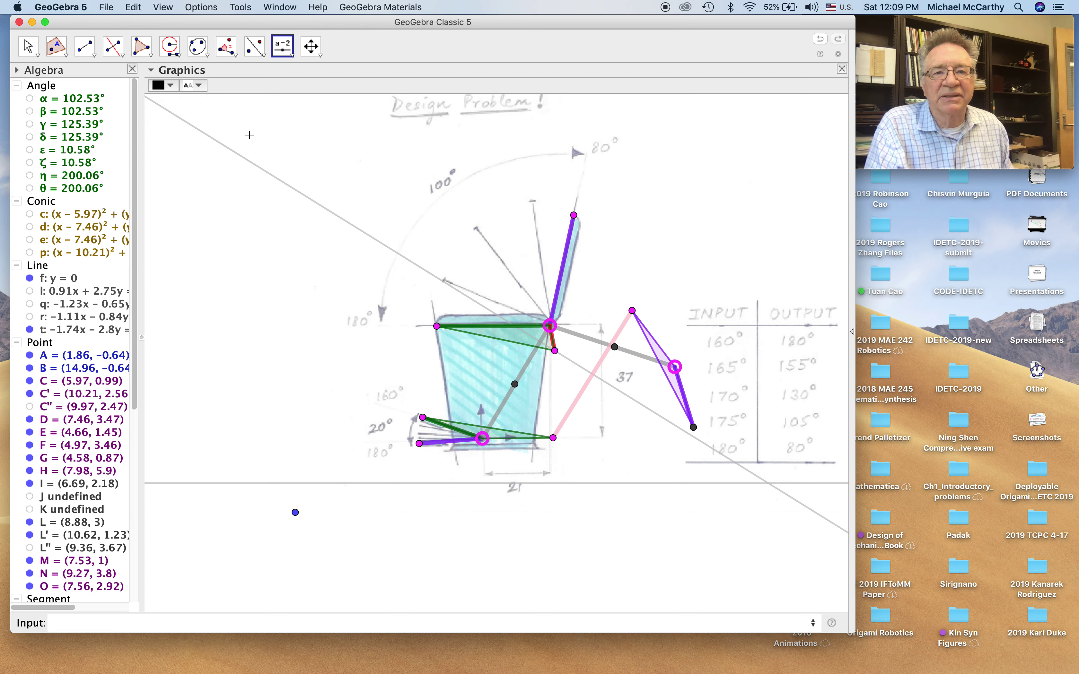
Step: Create the angle at pivot D from the open-lid end point H to the closed-lid end point F
click(231, 58)
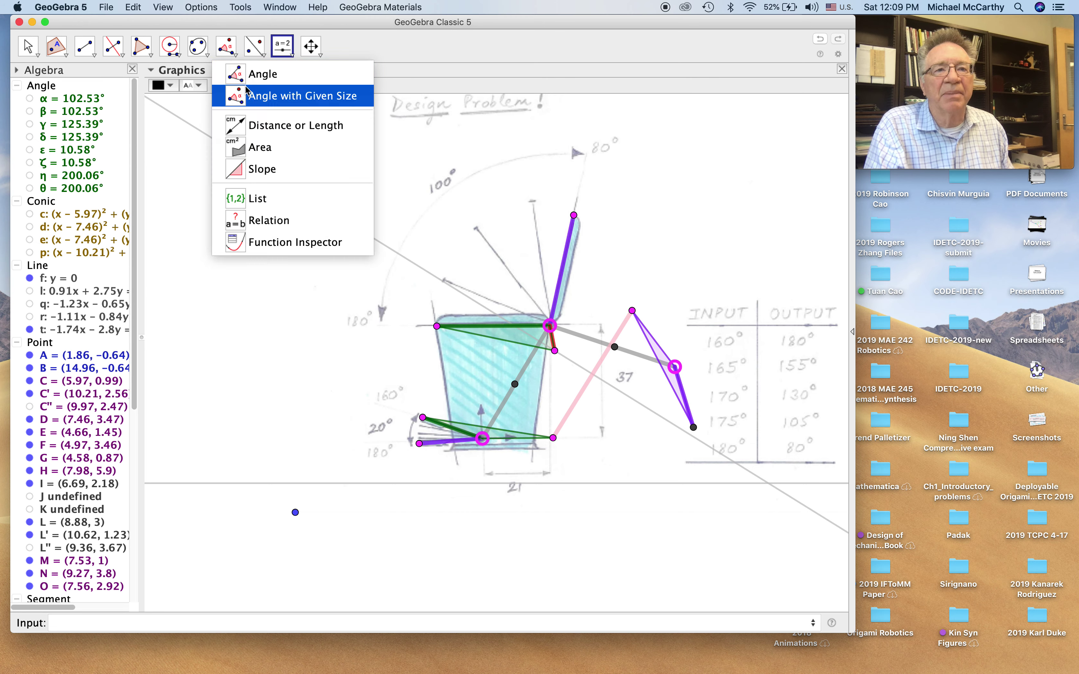
click(241, 72)
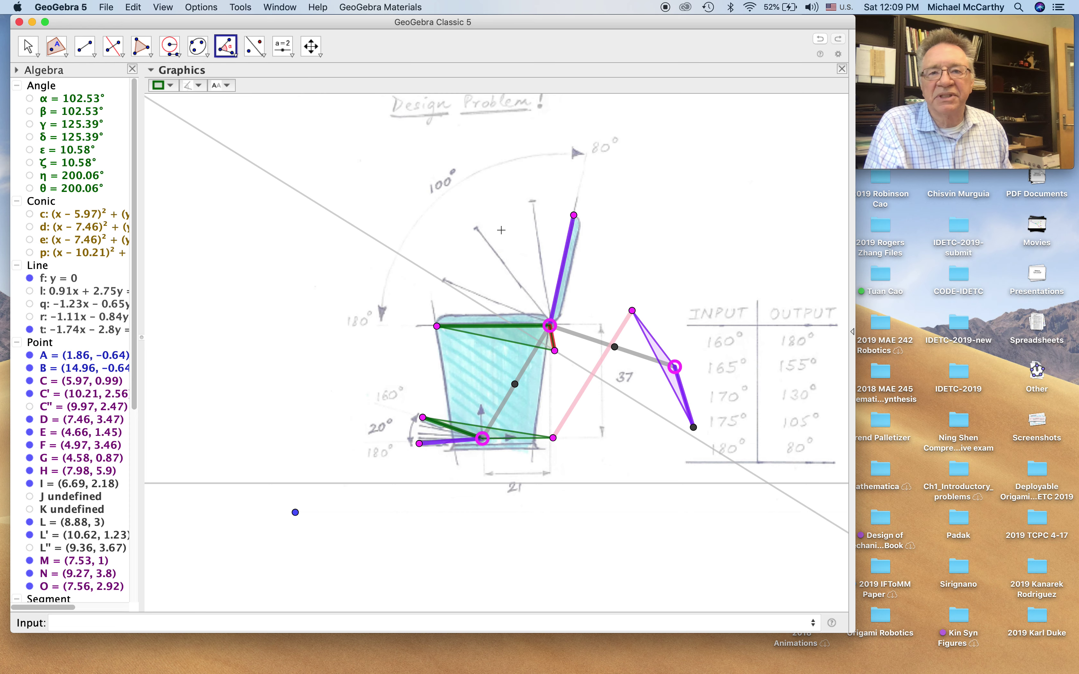
click(573, 216)
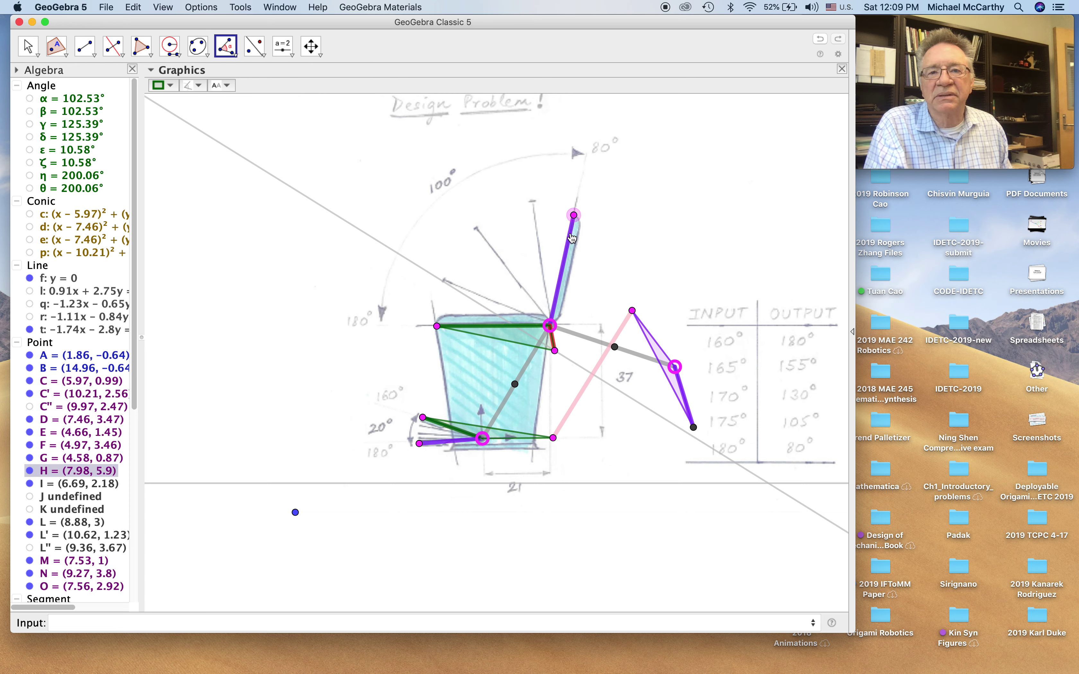
click(550, 327)
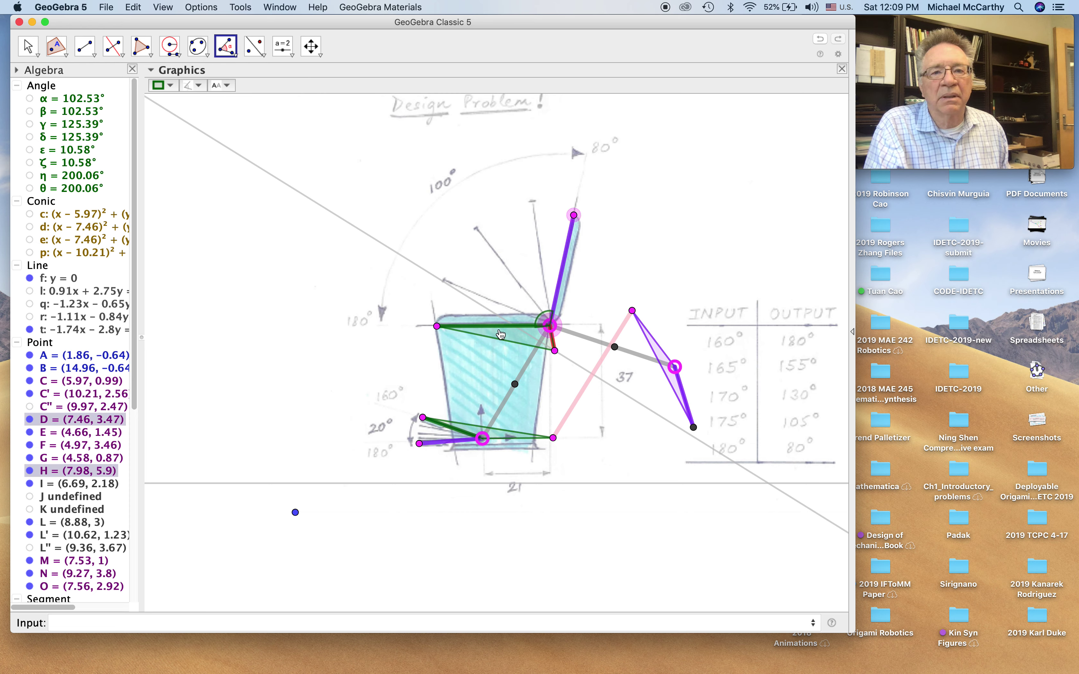
click(438, 327)
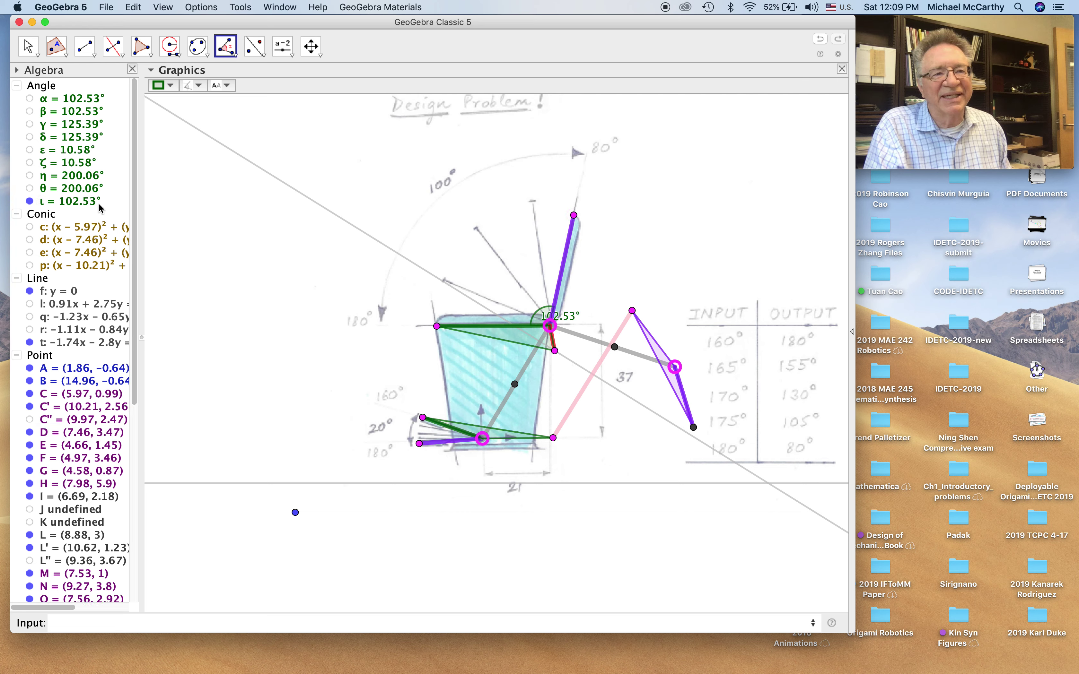
Step: Hide the lid-pivot angle ι and create an angle slider κ ranging from 0° to 360° with a 1° increment
click(30, 201)
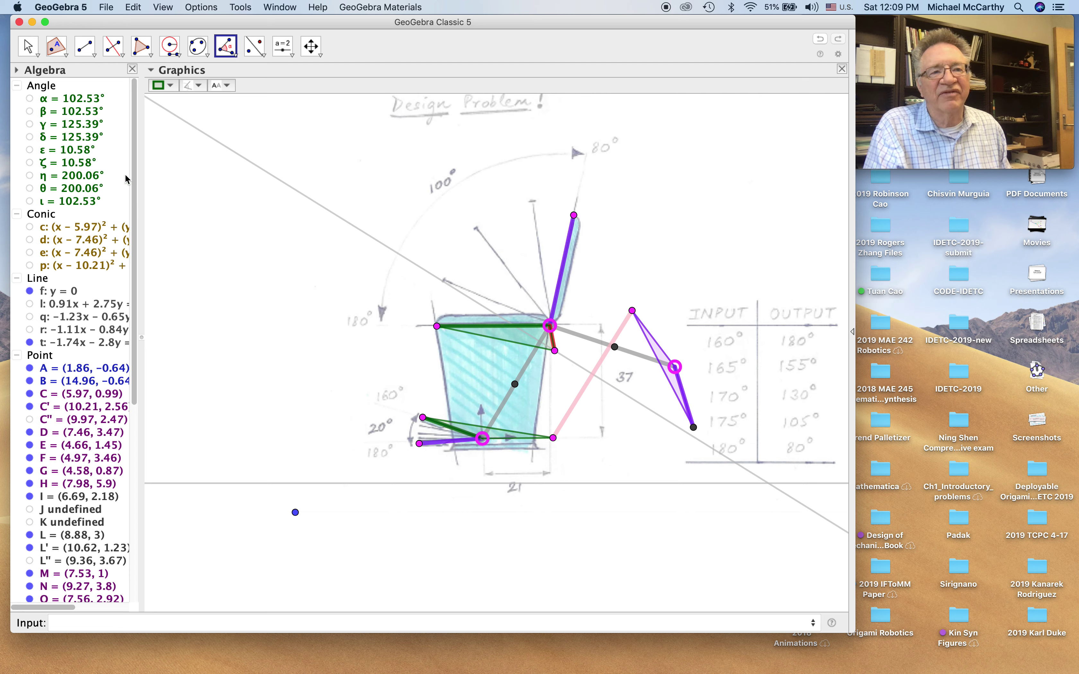
click(293, 56)
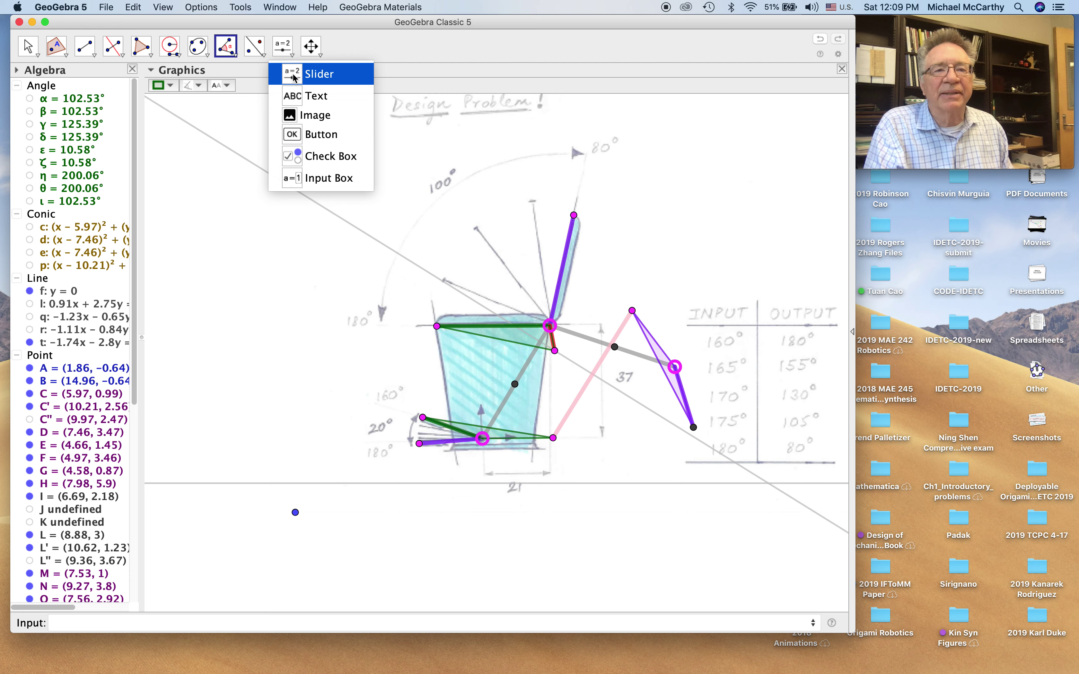
click(294, 76)
click(178, 148)
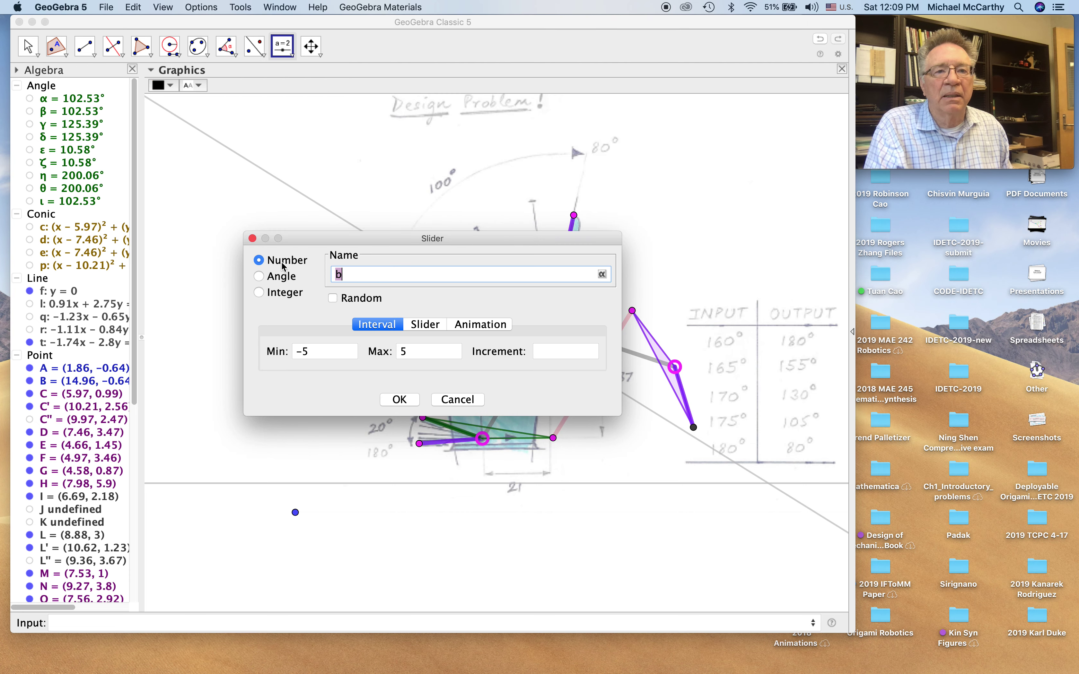
click(259, 277)
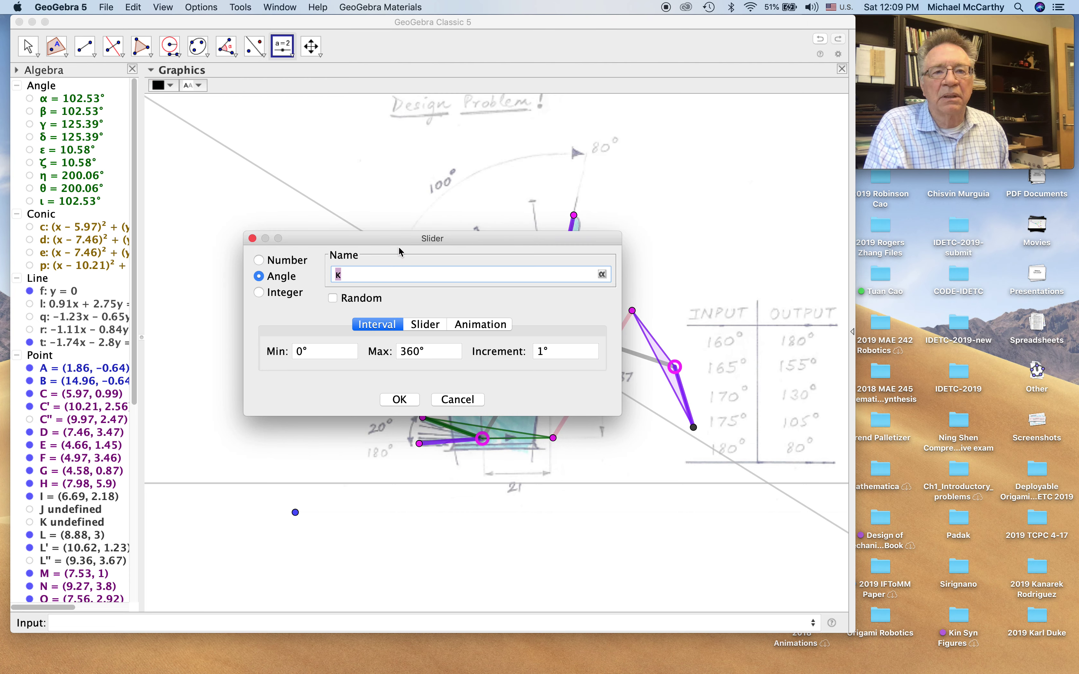
drag(399, 239, 330, 124)
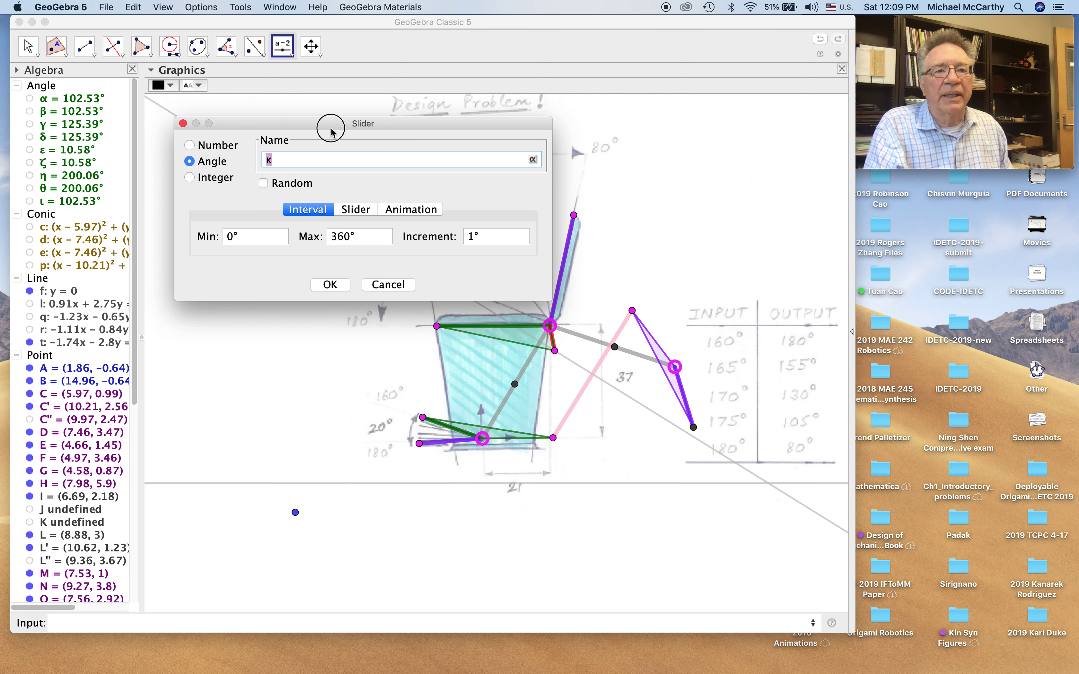
click(320, 284)
drag(196, 151, 252, 151)
drag(195, 149, 178, 148)
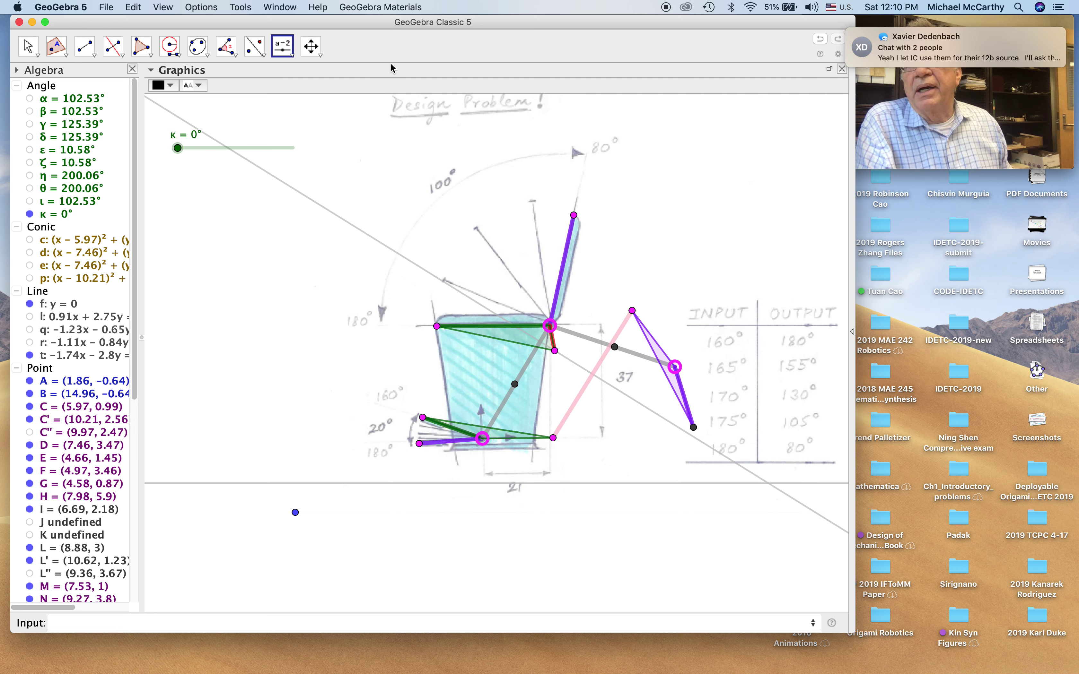
mouse_move(1033, 41)
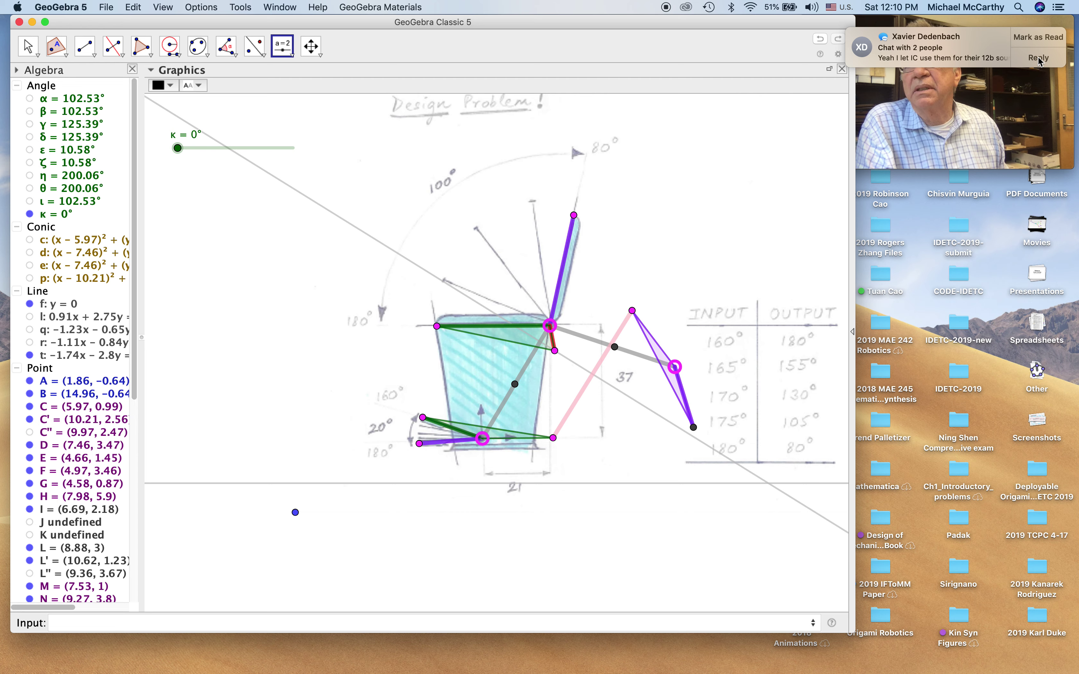
click(1042, 38)
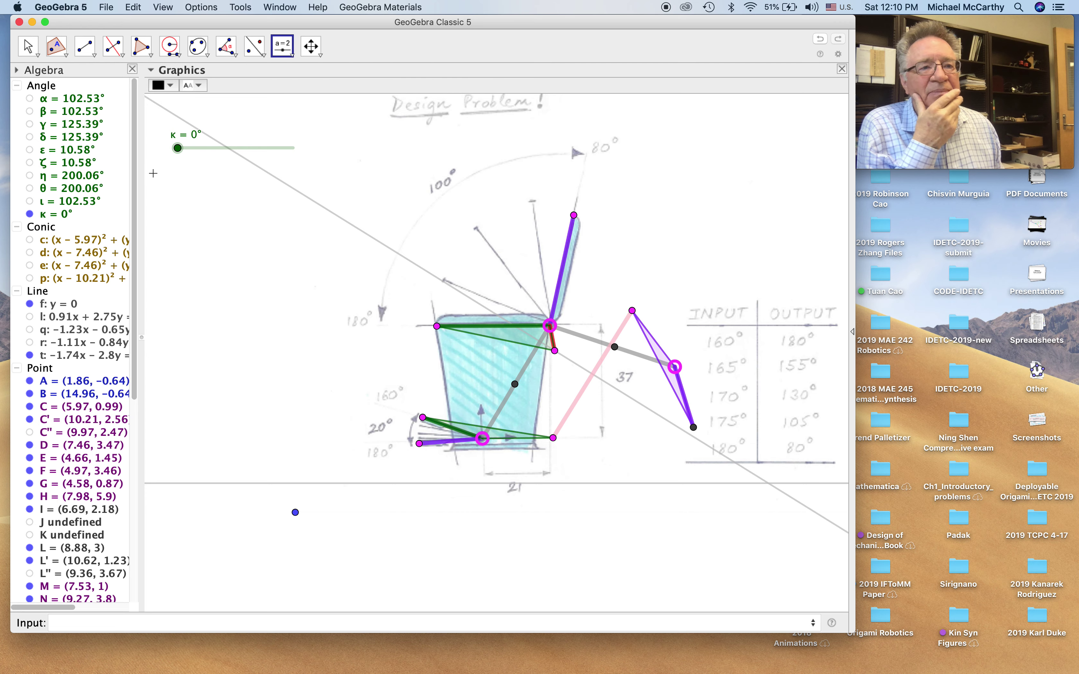
Step: Show circle c around pivot C and construct a counterclockwise angle of size κ from point I about C
click(29, 239)
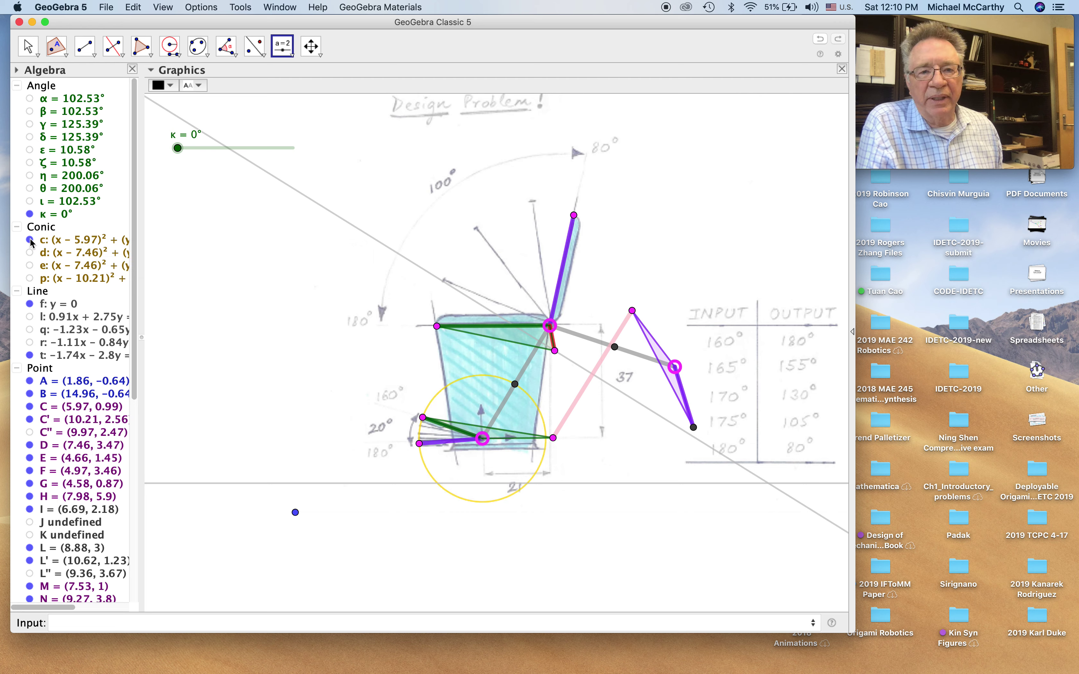
click(233, 55)
click(237, 95)
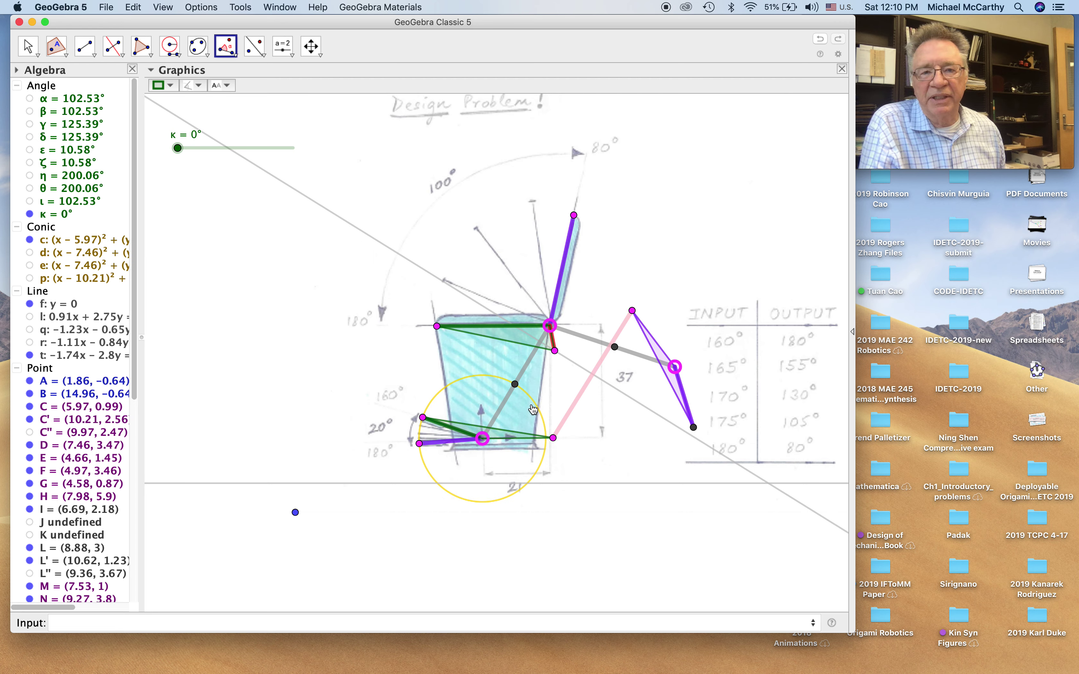
click(516, 388)
click(483, 440)
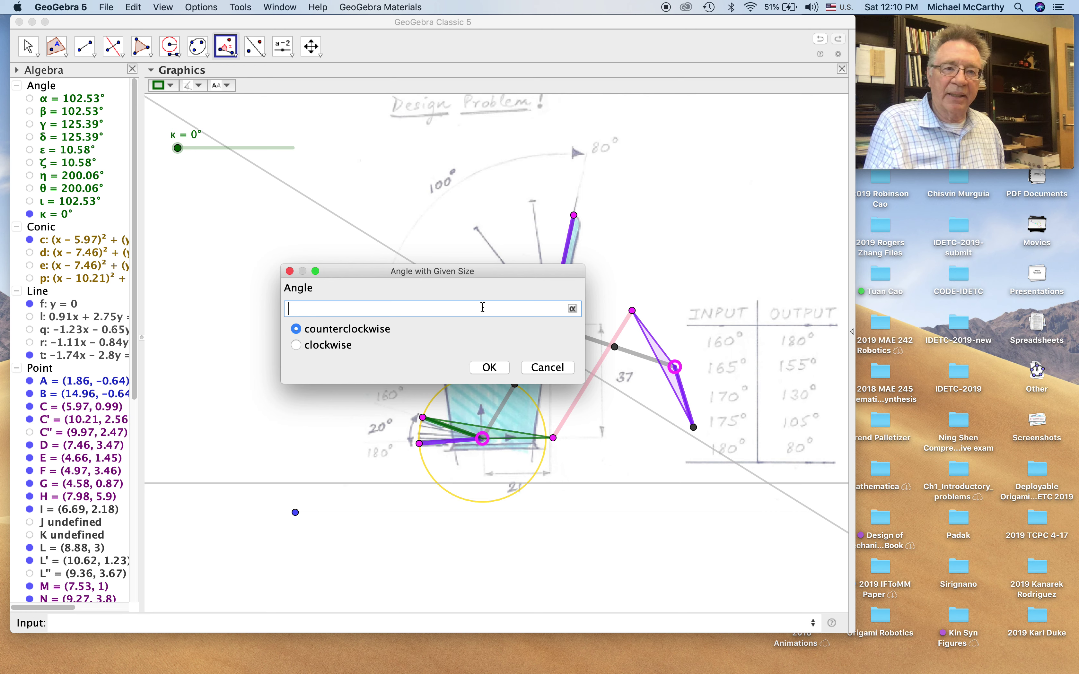
click(573, 309)
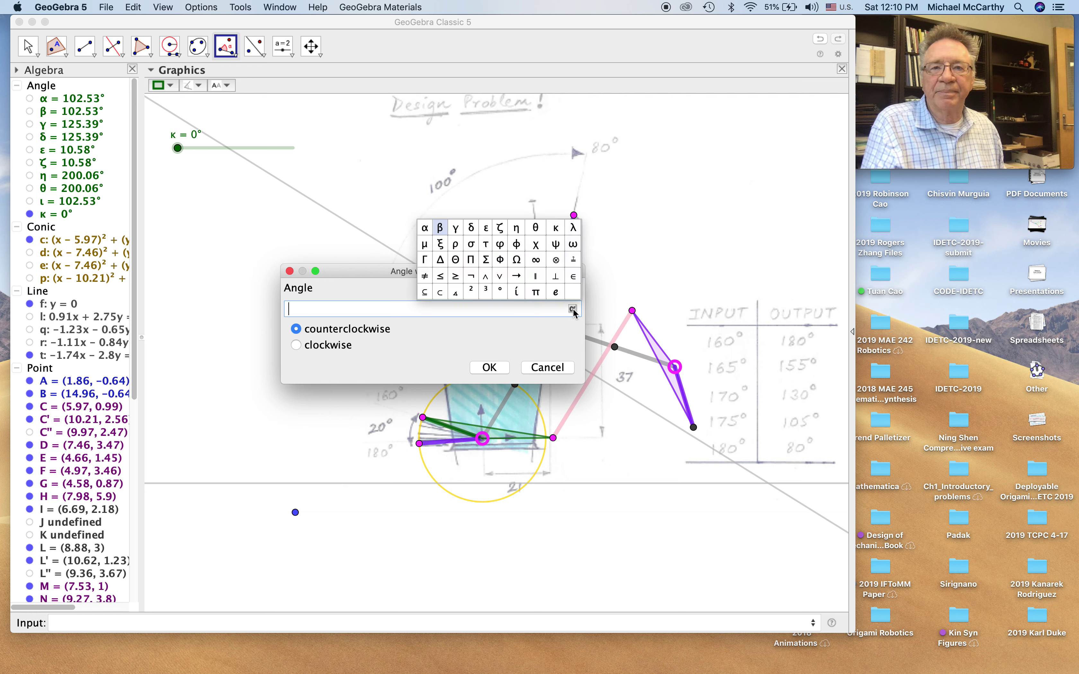
click(556, 228)
click(491, 367)
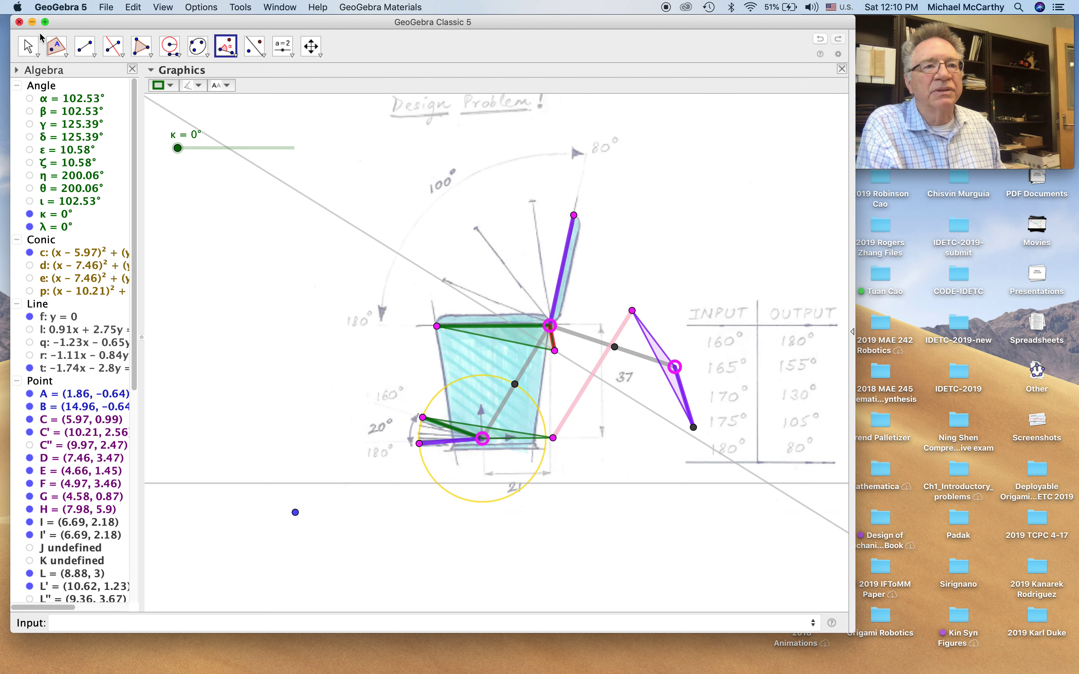
Step: Set slider κ to 76° and draw a bright green segment from pivot C to the rotated crank point I'
click(29, 46)
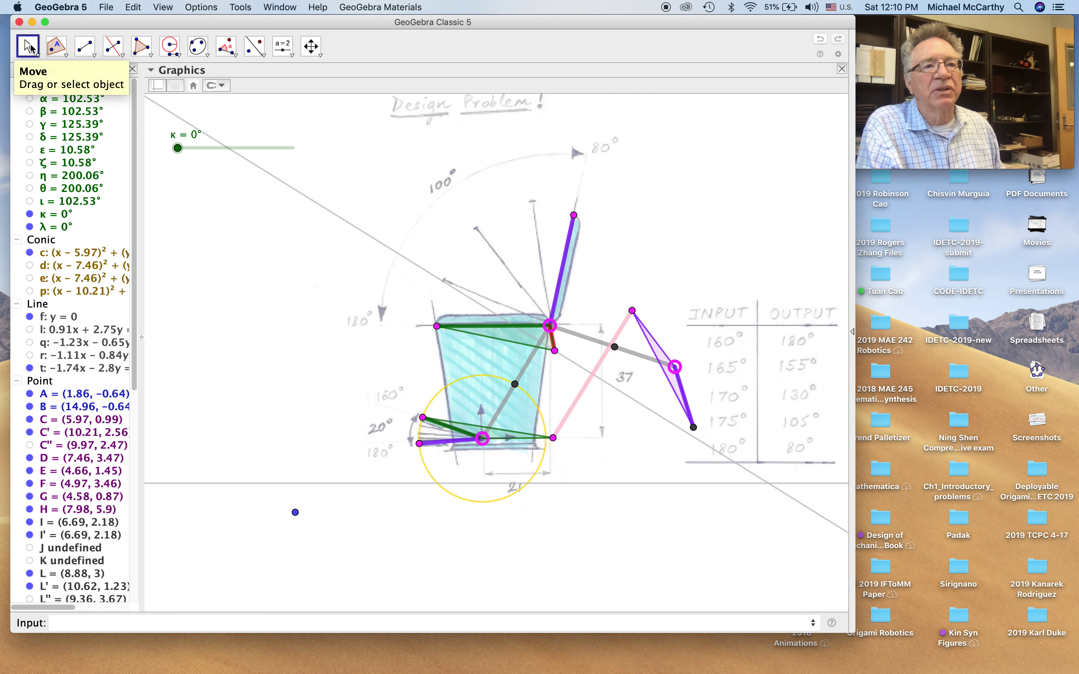
drag(177, 148, 202, 148)
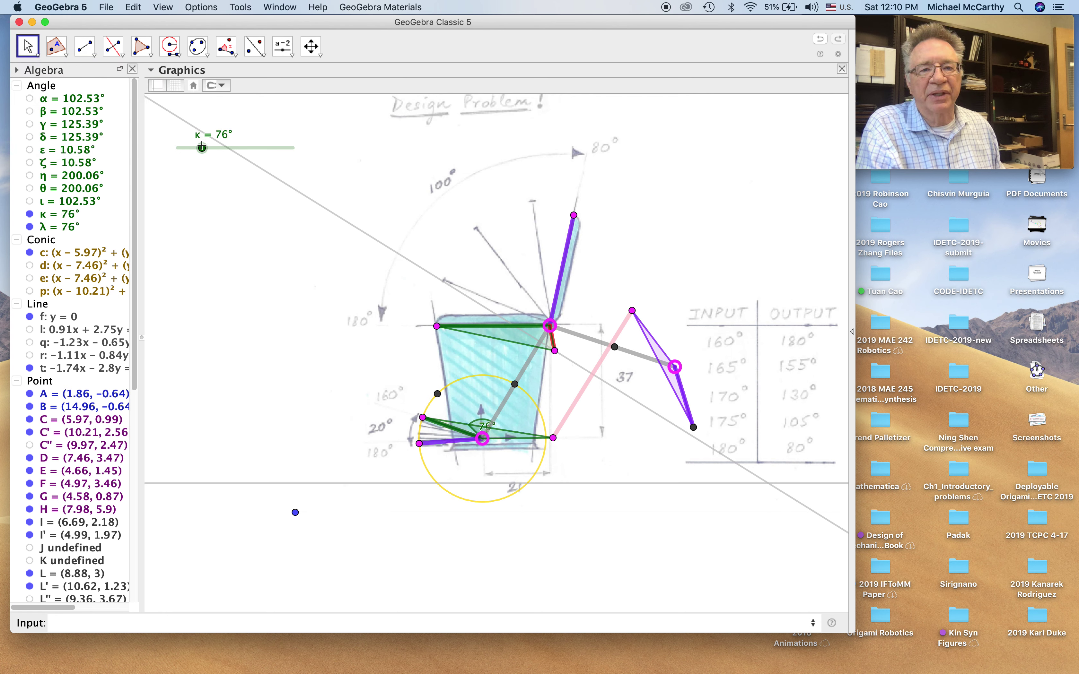
click(95, 56)
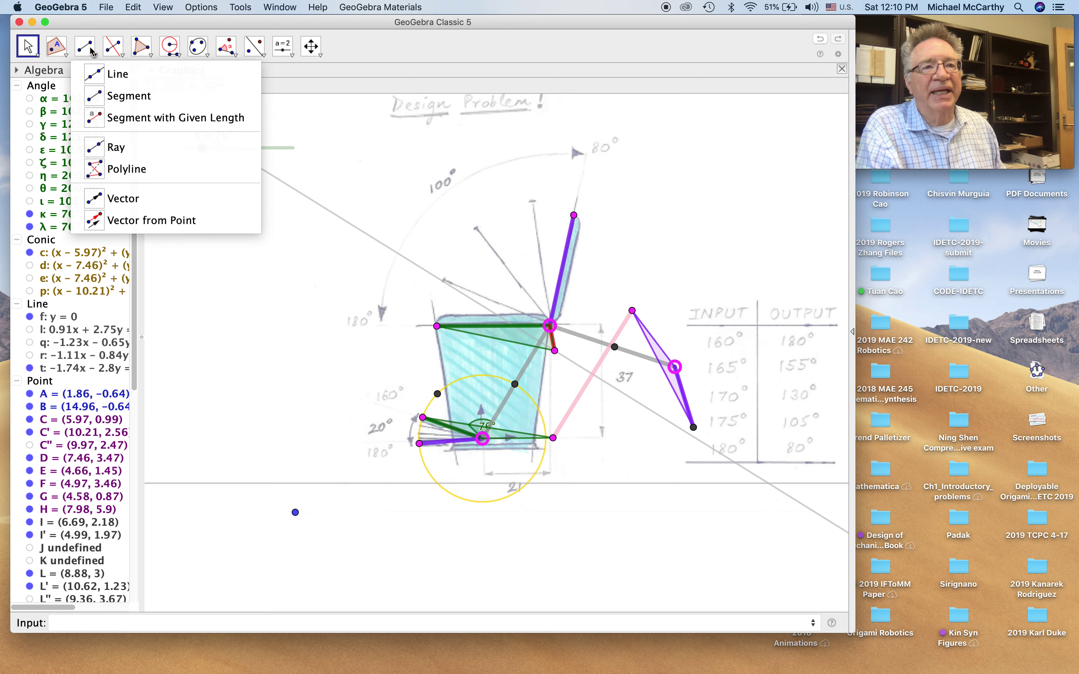
click(107, 96)
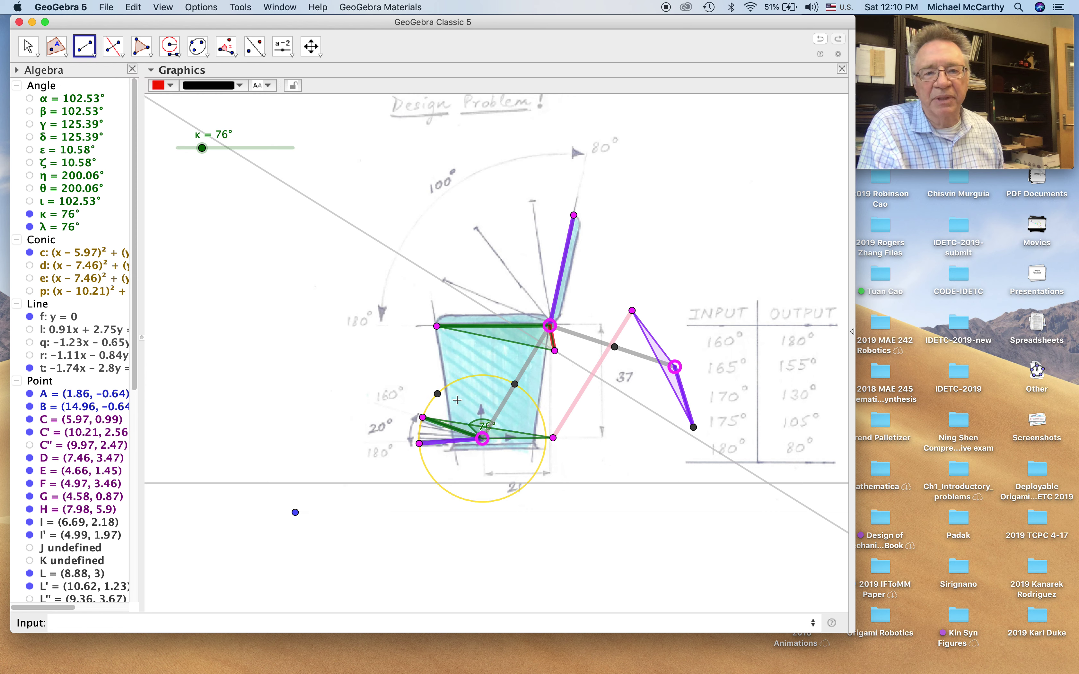
click(482, 438)
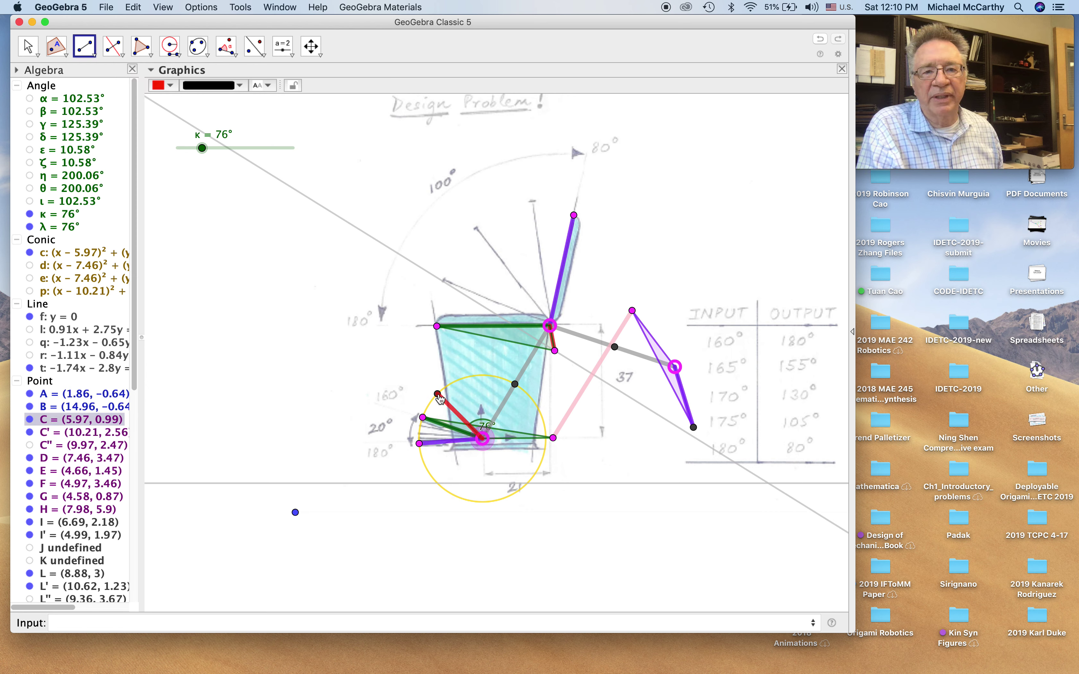
click(438, 394)
click(163, 85)
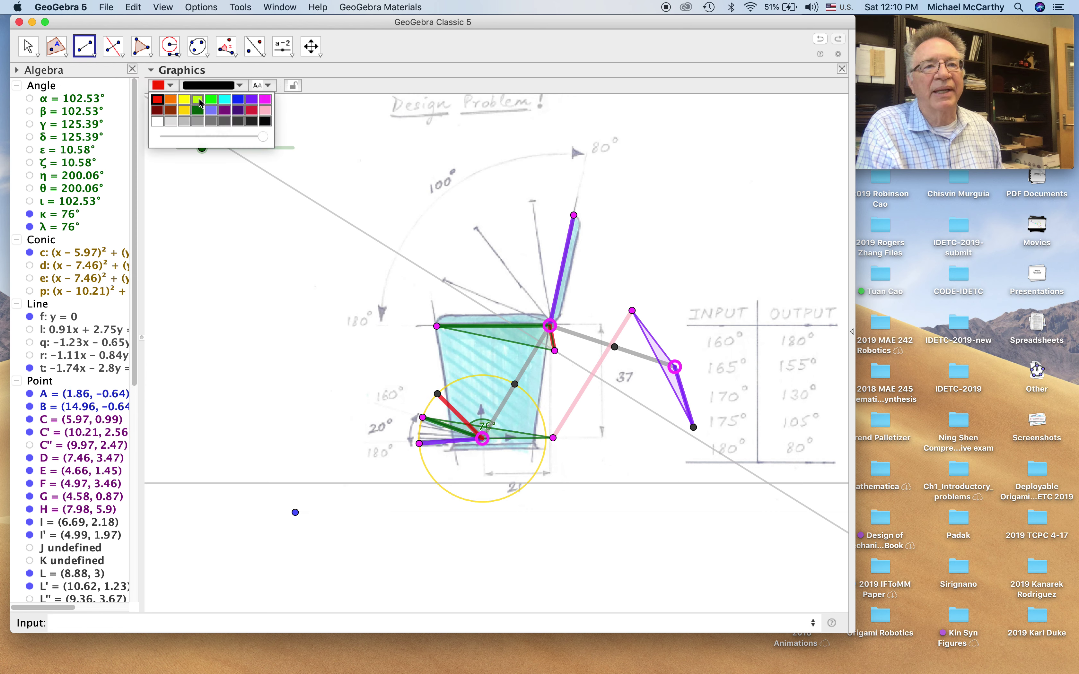
click(199, 103)
click(28, 48)
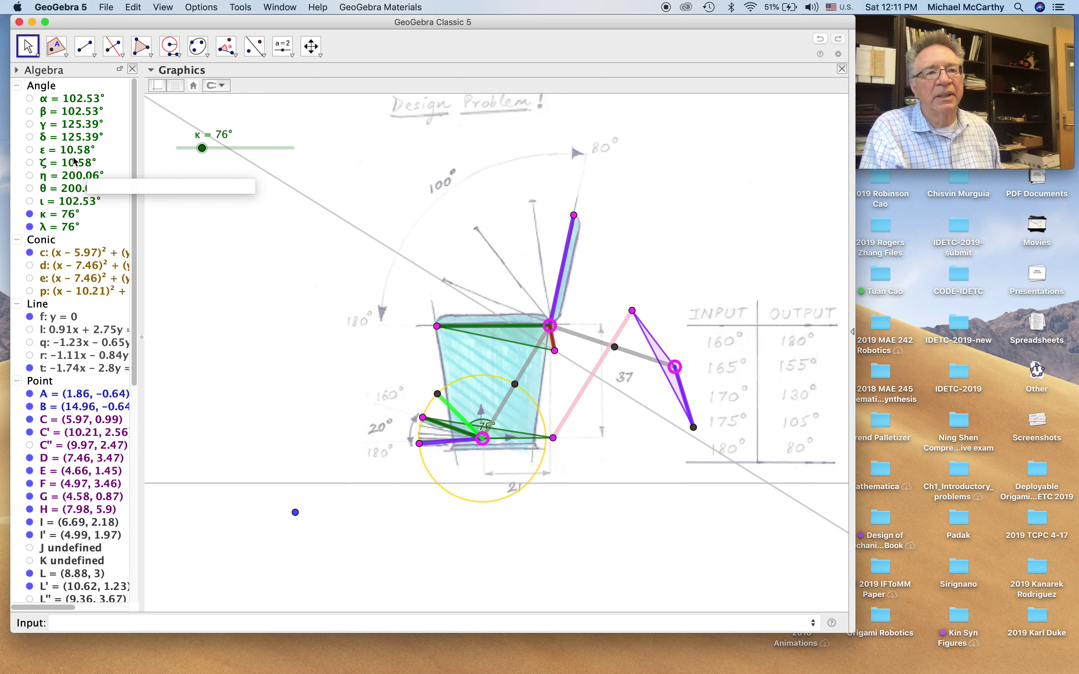
Step: Construct a counterclockwise angle of size ε from pivot C with its vertex at crank point I'
click(226, 48)
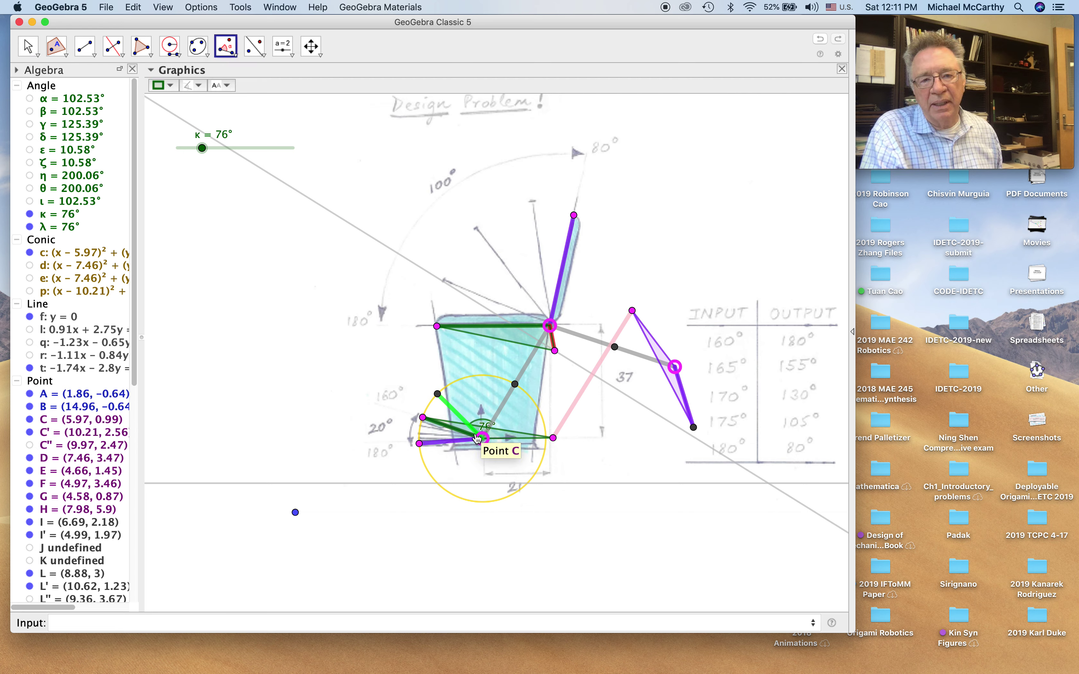
click(485, 442)
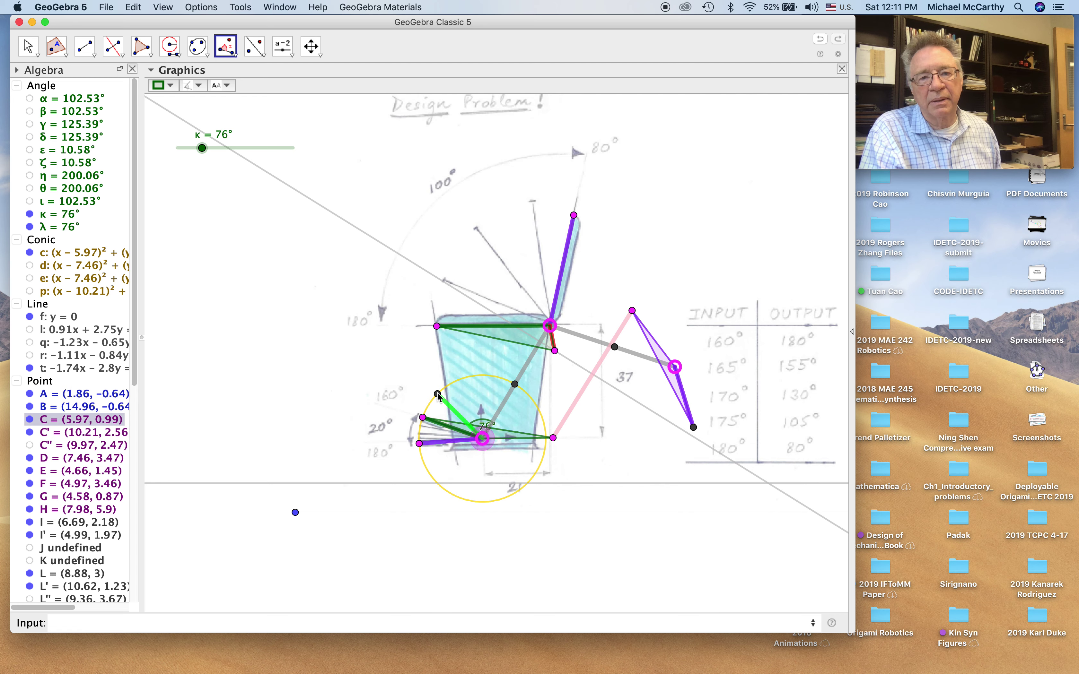
click(438, 394)
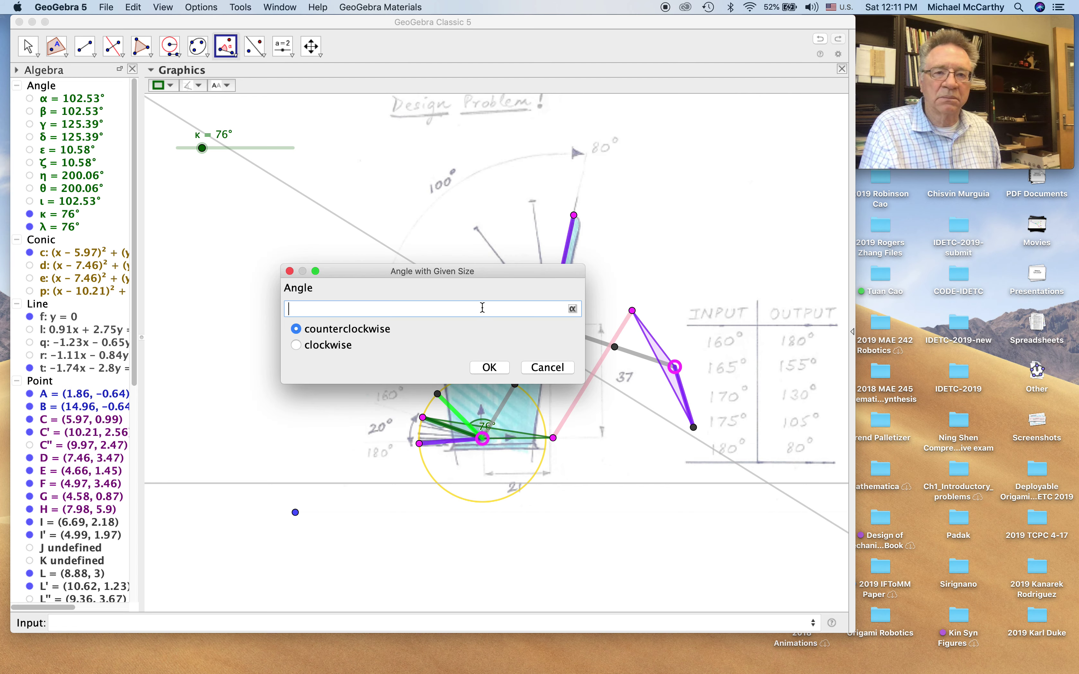
click(573, 309)
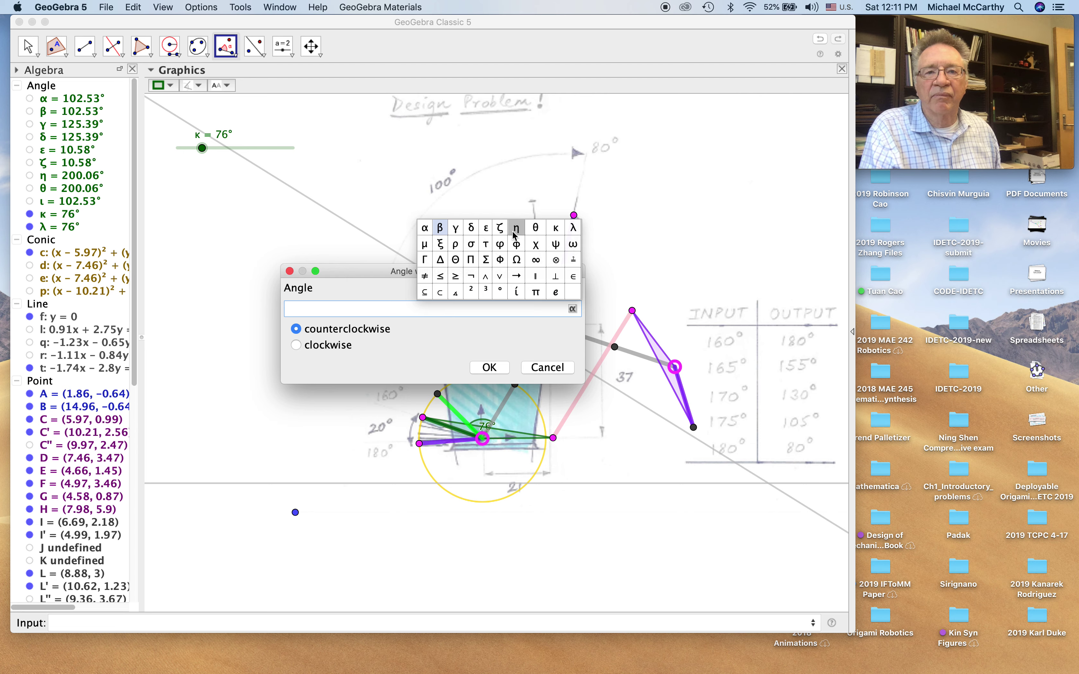
click(485, 227)
click(489, 368)
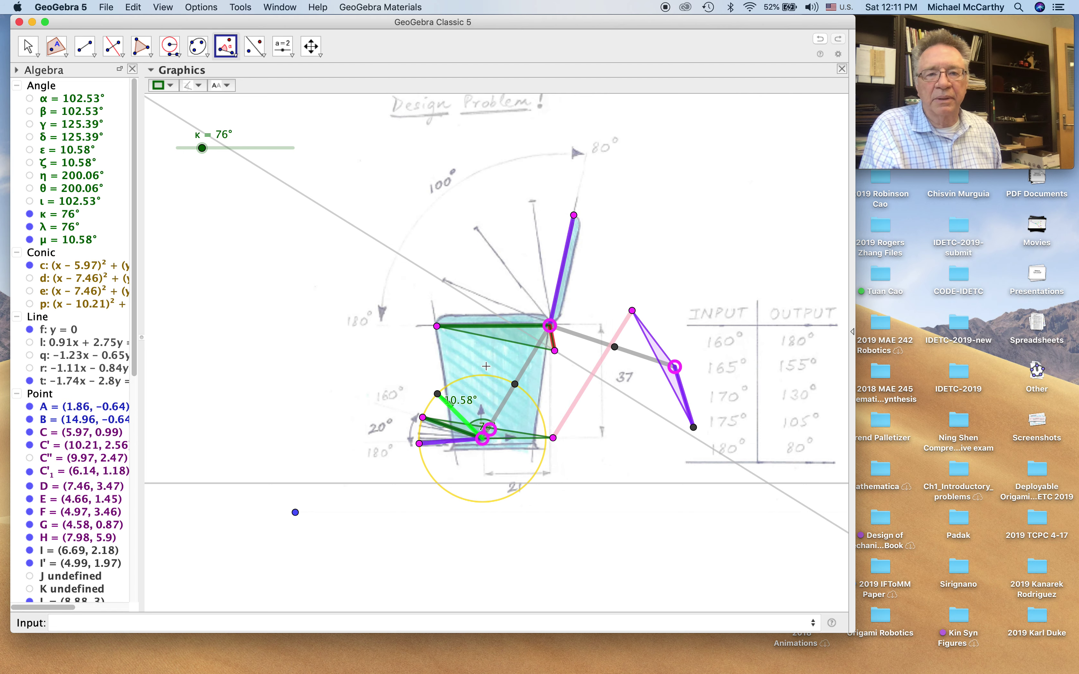
Step: Draw a line from crank point I' through the rotated point C'₁ just above pivot C
click(94, 56)
click(116, 73)
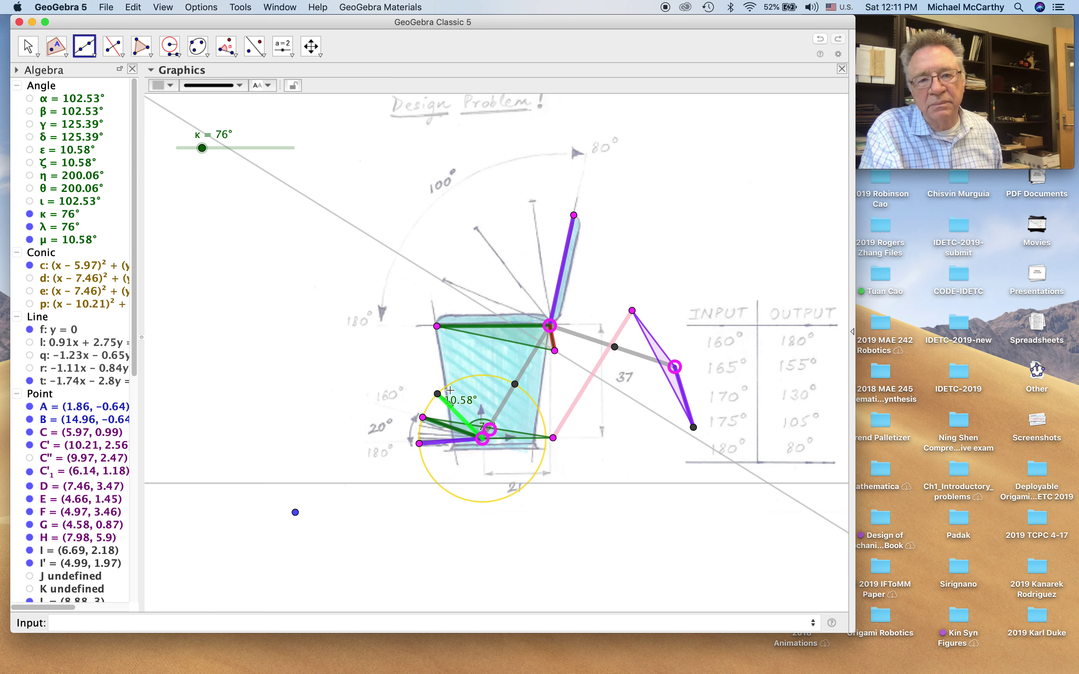
click(437, 395)
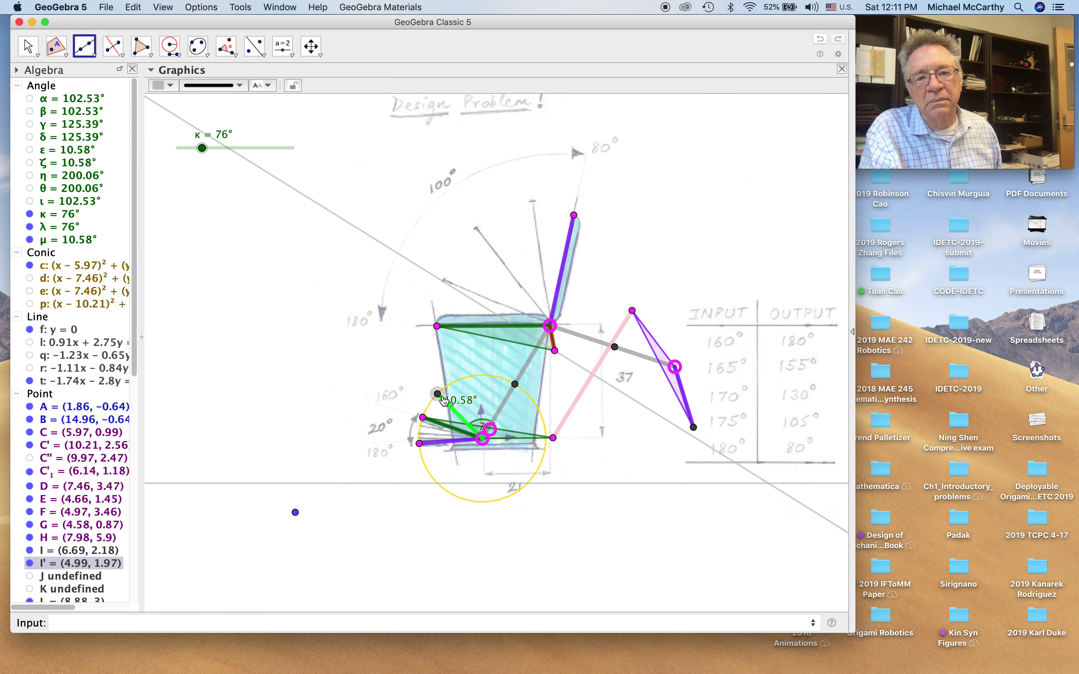
click(492, 430)
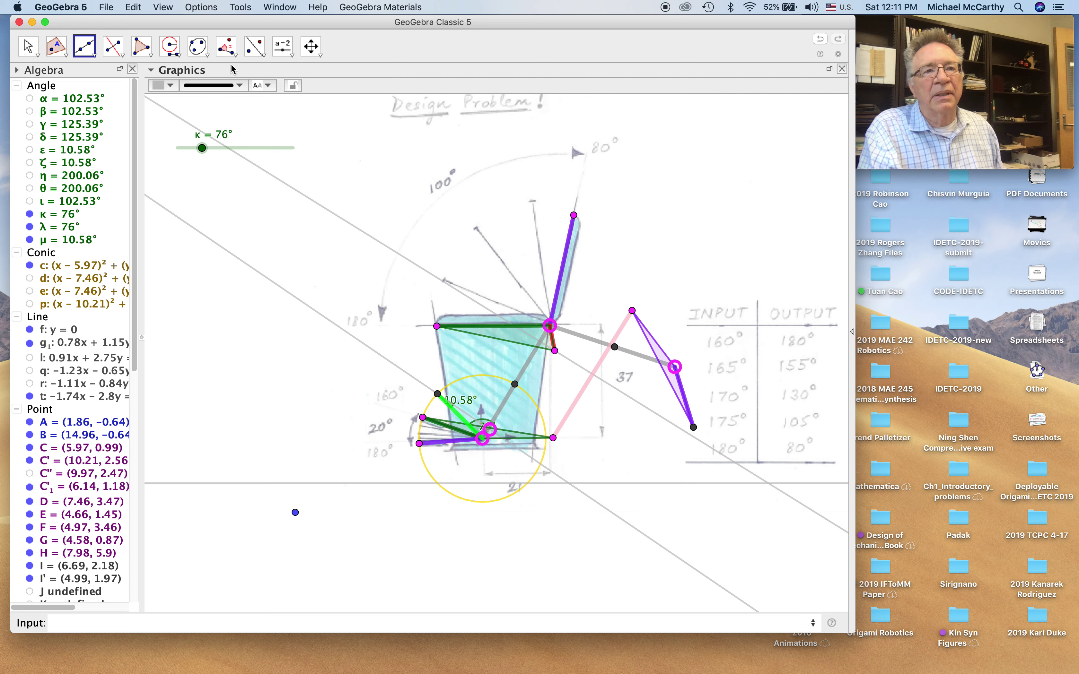
click(226, 46)
click(303, 96)
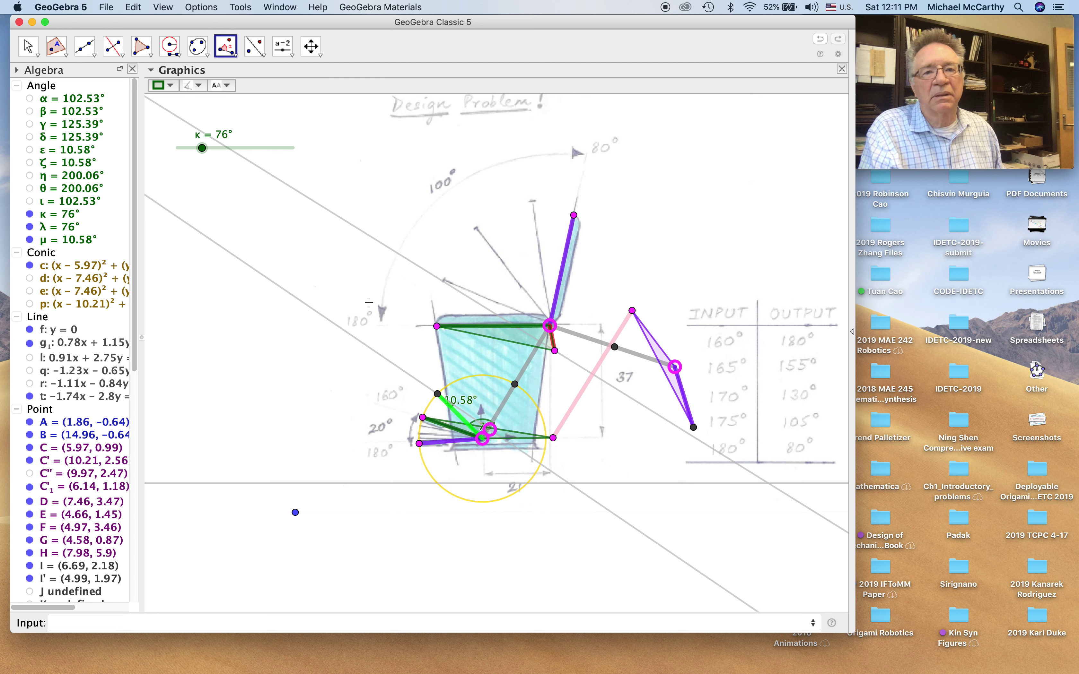
click(440, 432)
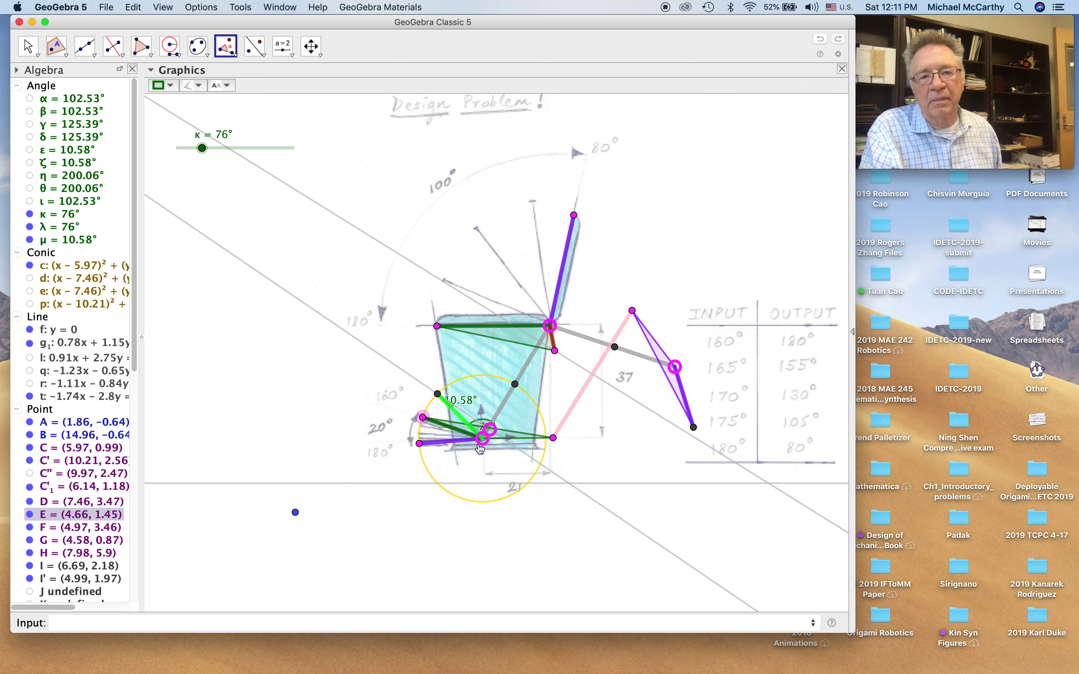
key(Escape)
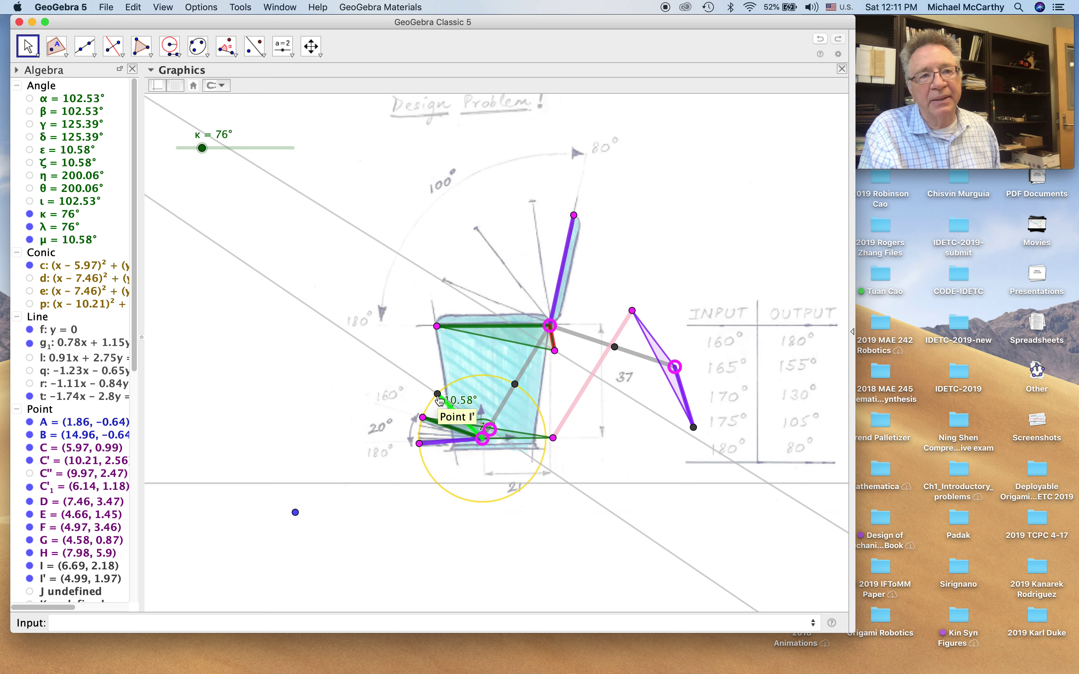
Step: Construct a counterclockwise angle of size η from crank point I' with its vertex at pivot C
click(226, 46)
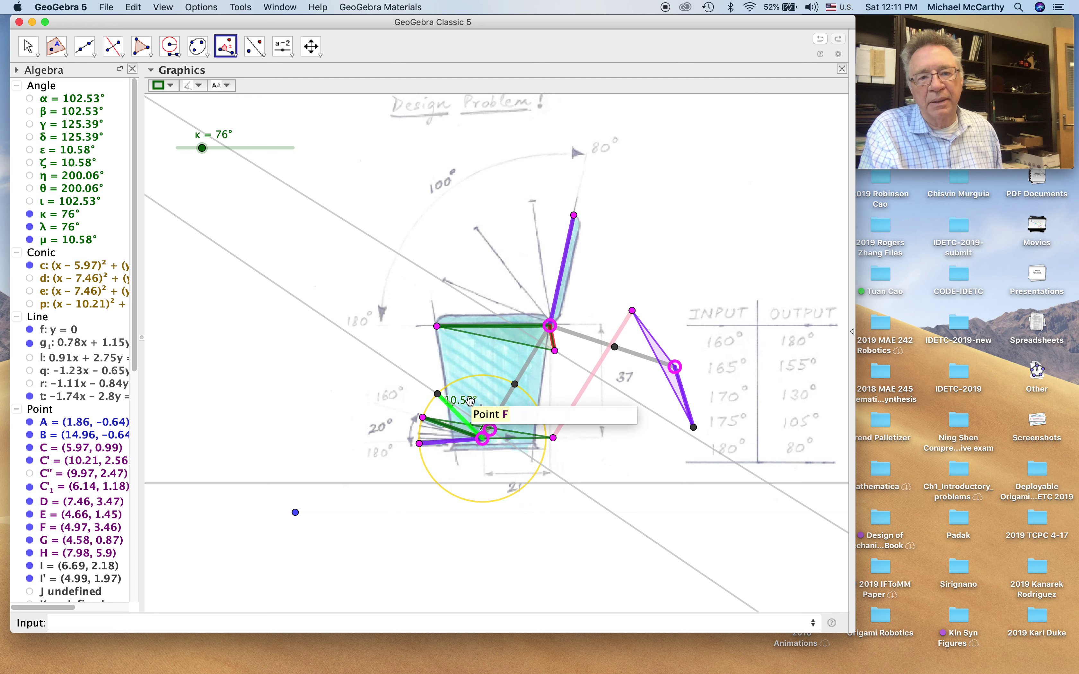
click(438, 394)
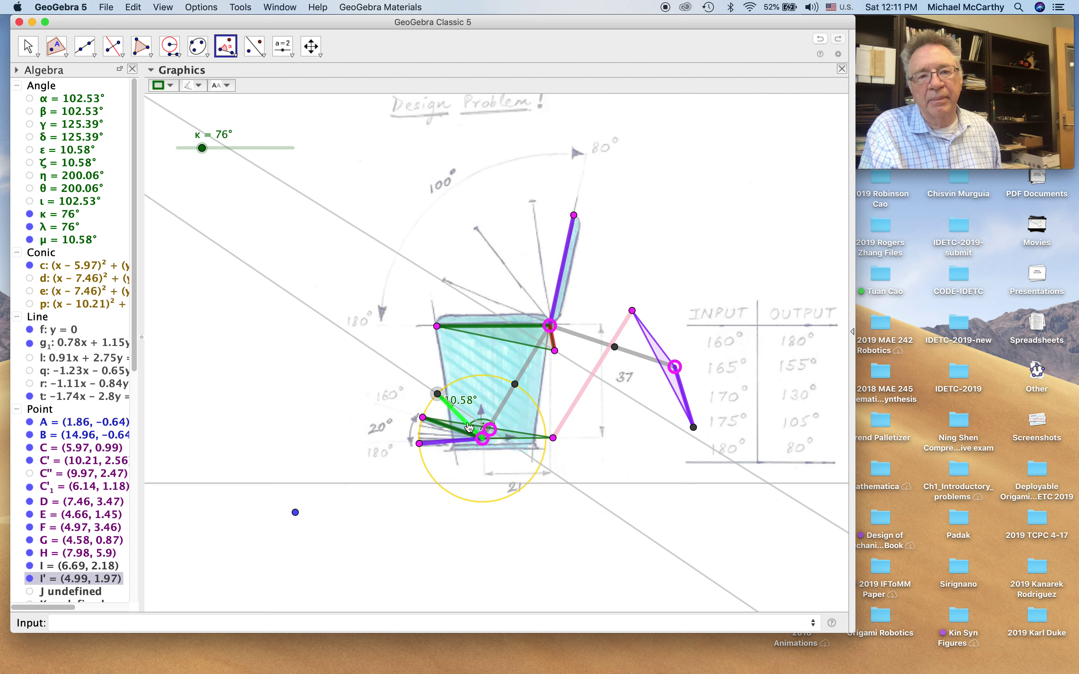
click(483, 439)
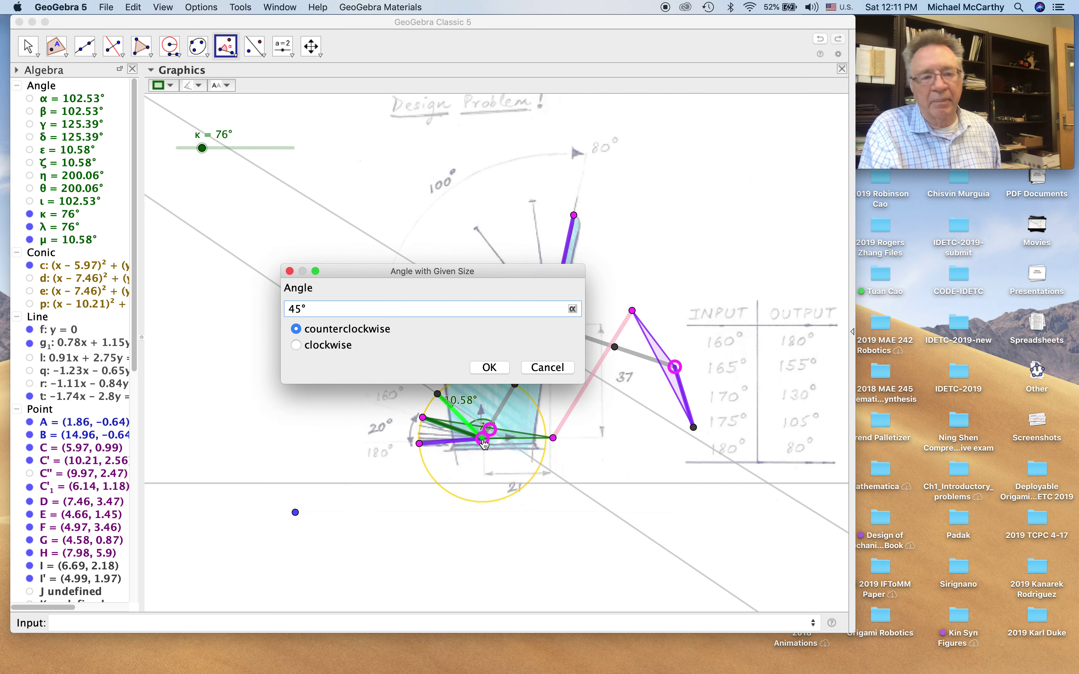
key(BackSpace)
key(BackSpace)
key(BackSpace)
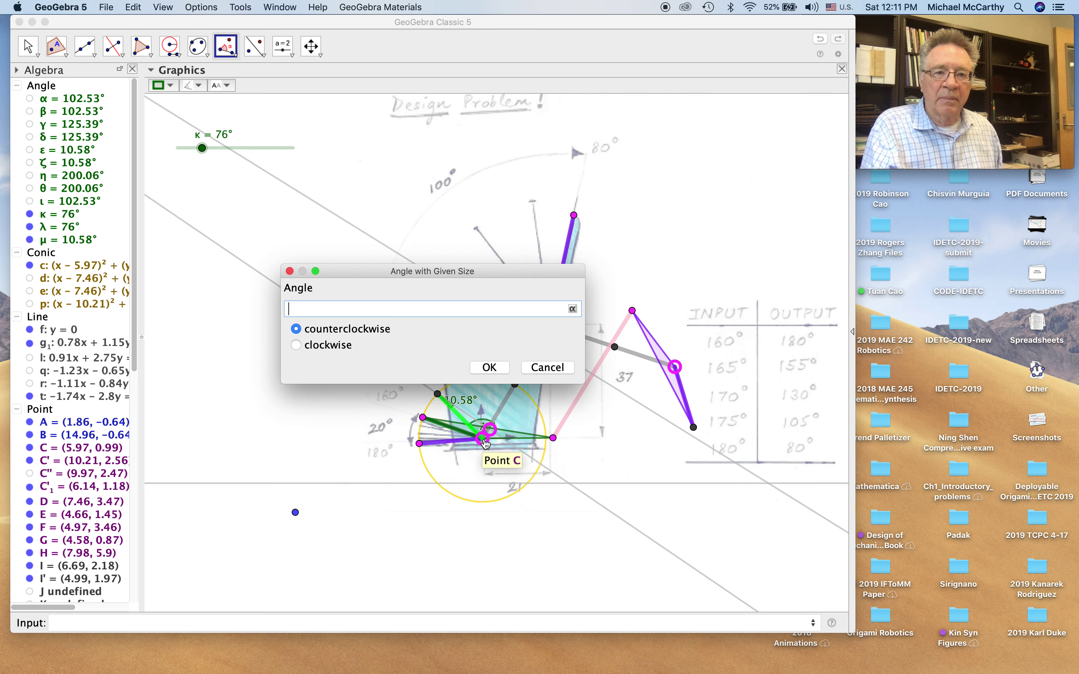
click(573, 309)
click(520, 230)
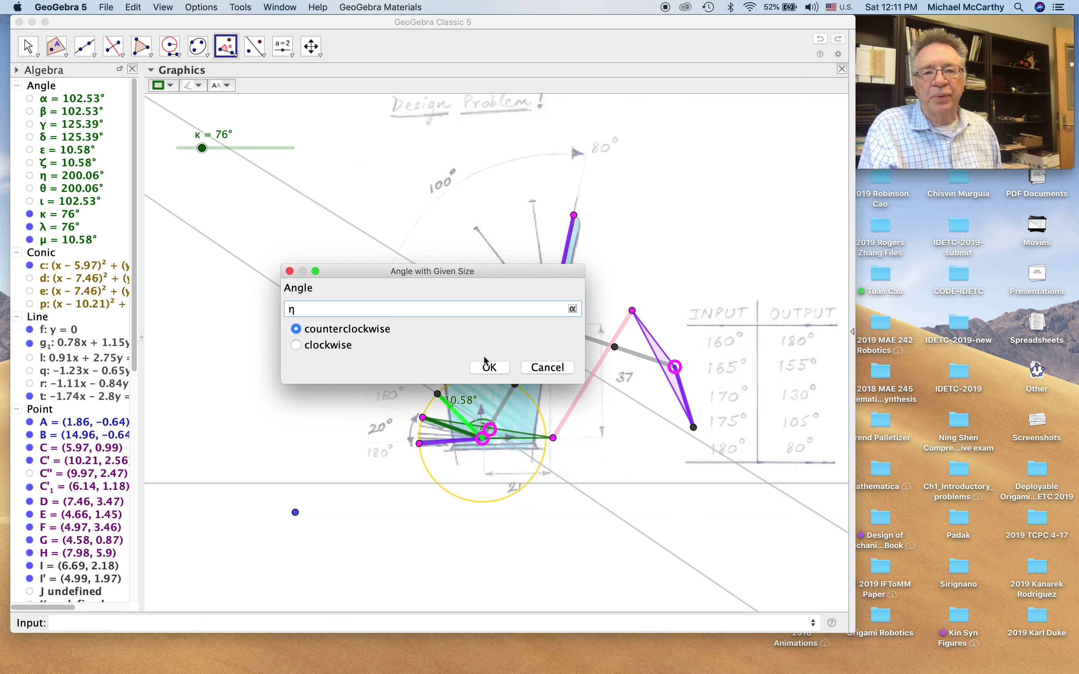
click(488, 367)
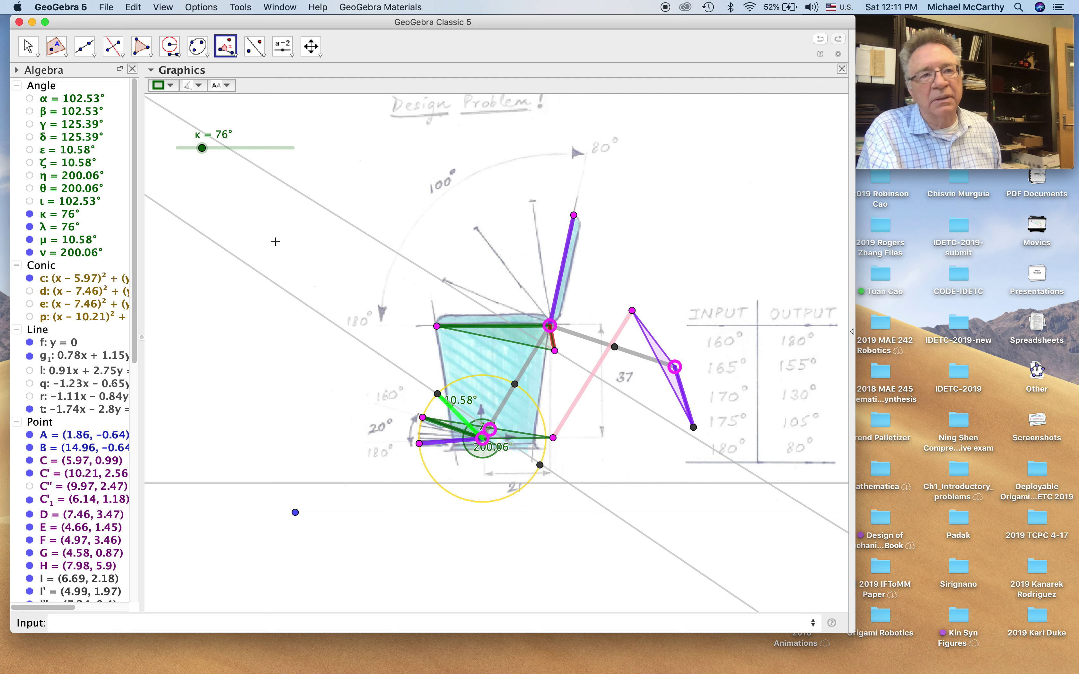
Step: Draw a line from pivot C through the rotated point I'' near the bin's lower edge
click(88, 49)
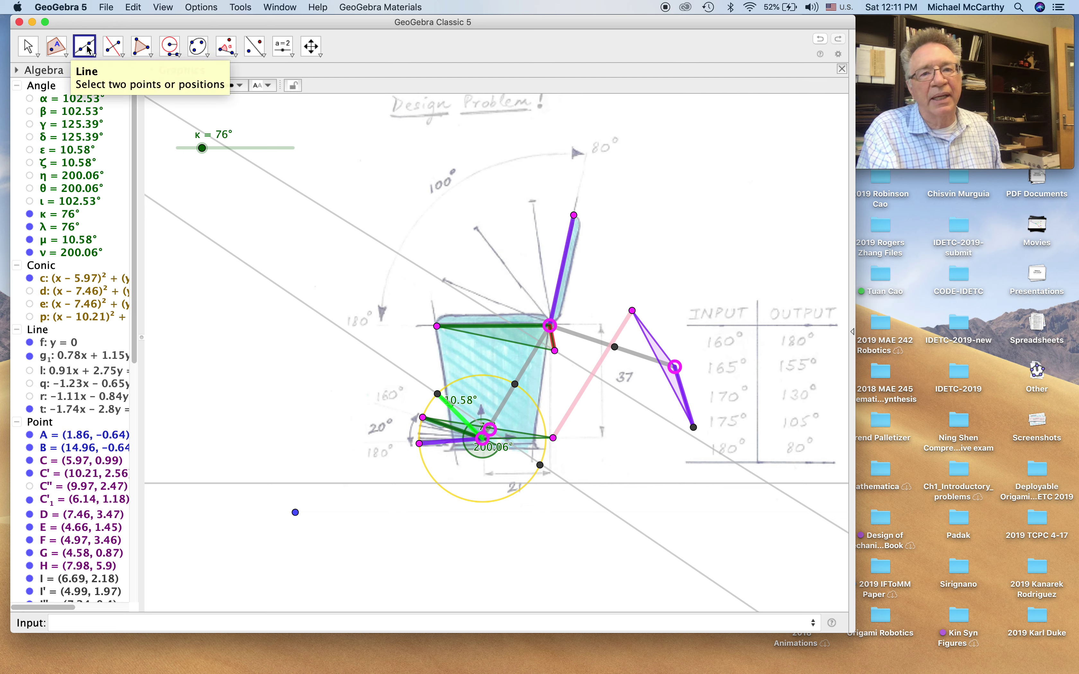
click(89, 49)
click(92, 78)
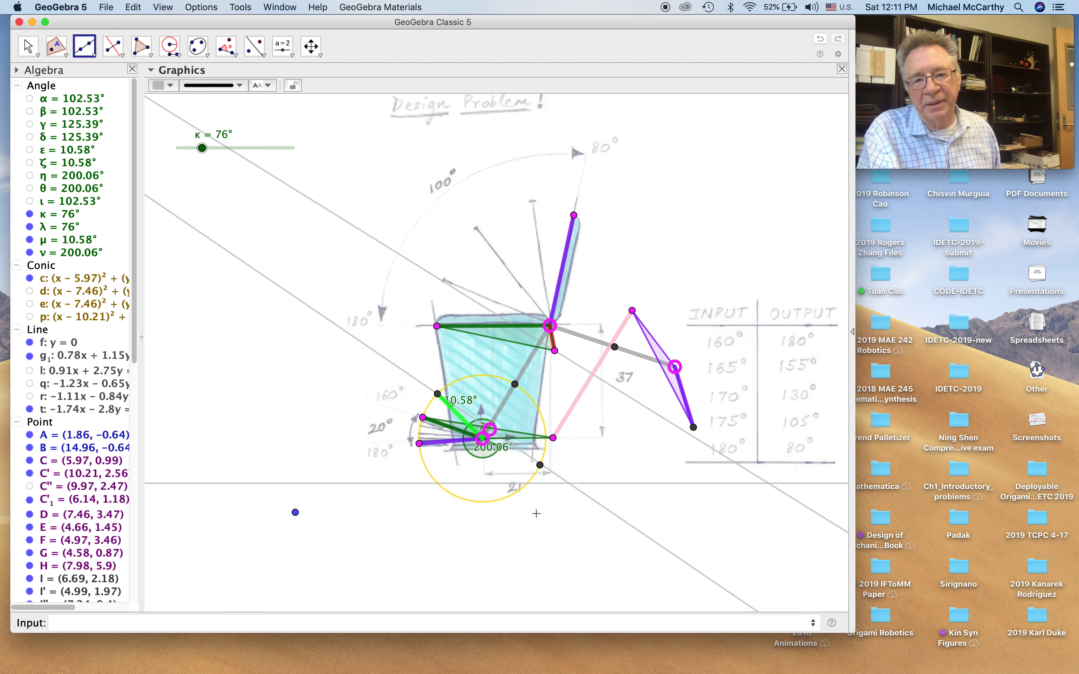
click(486, 447)
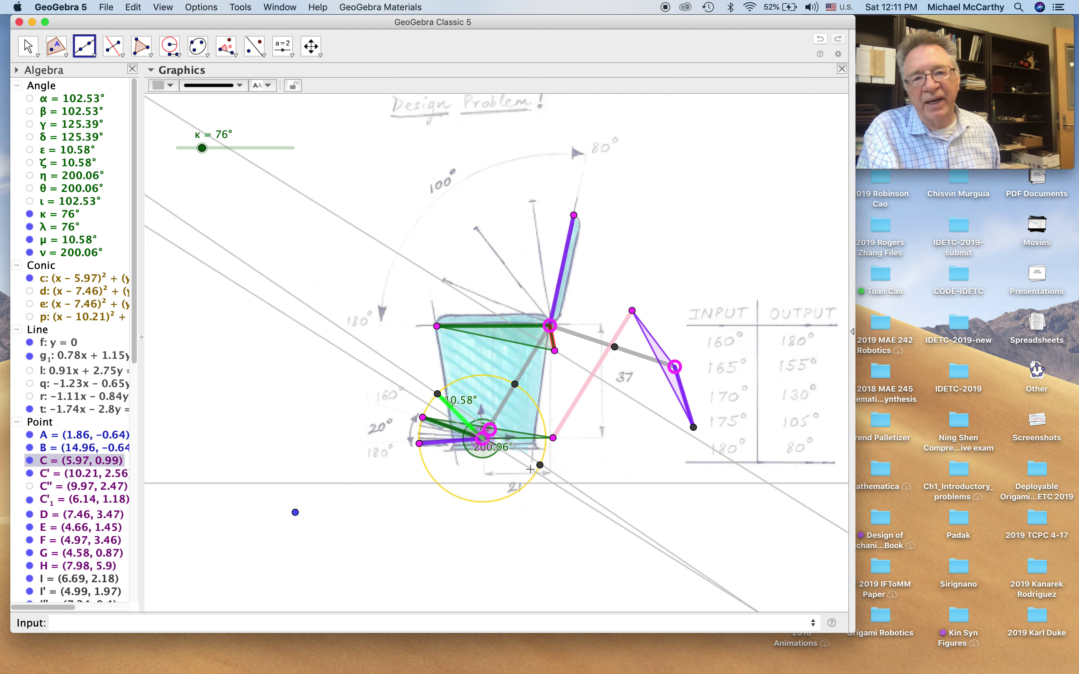
click(541, 466)
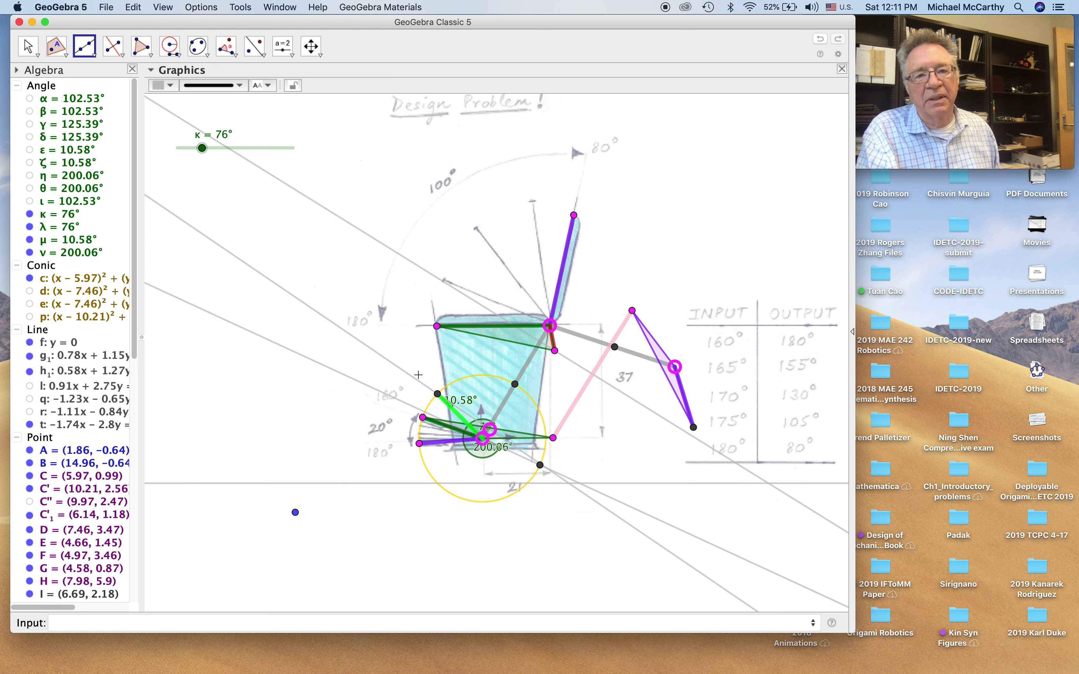
Step: Hide the helper points C'₁ and I'' that were only needed to draw the two lines
click(26, 46)
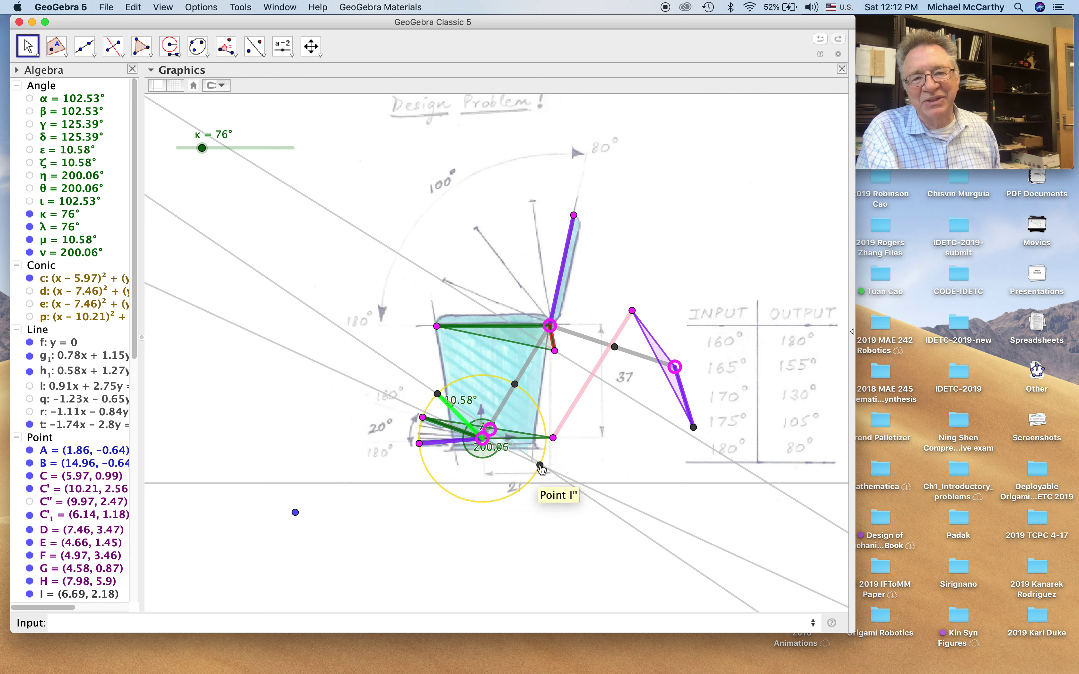
click(491, 431)
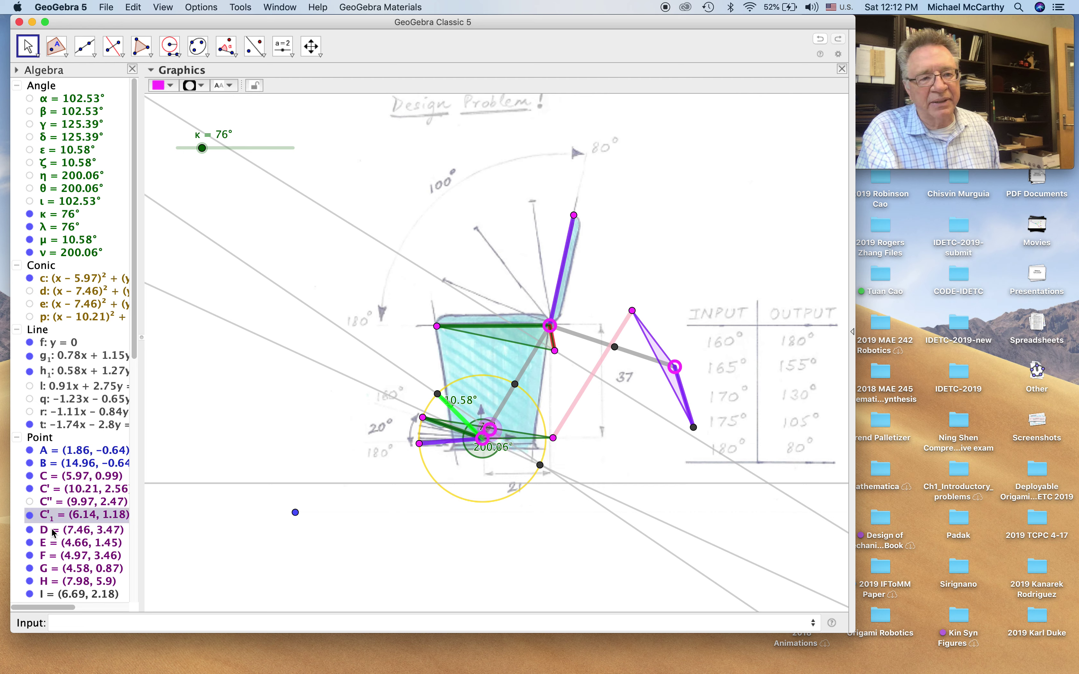
click(35, 516)
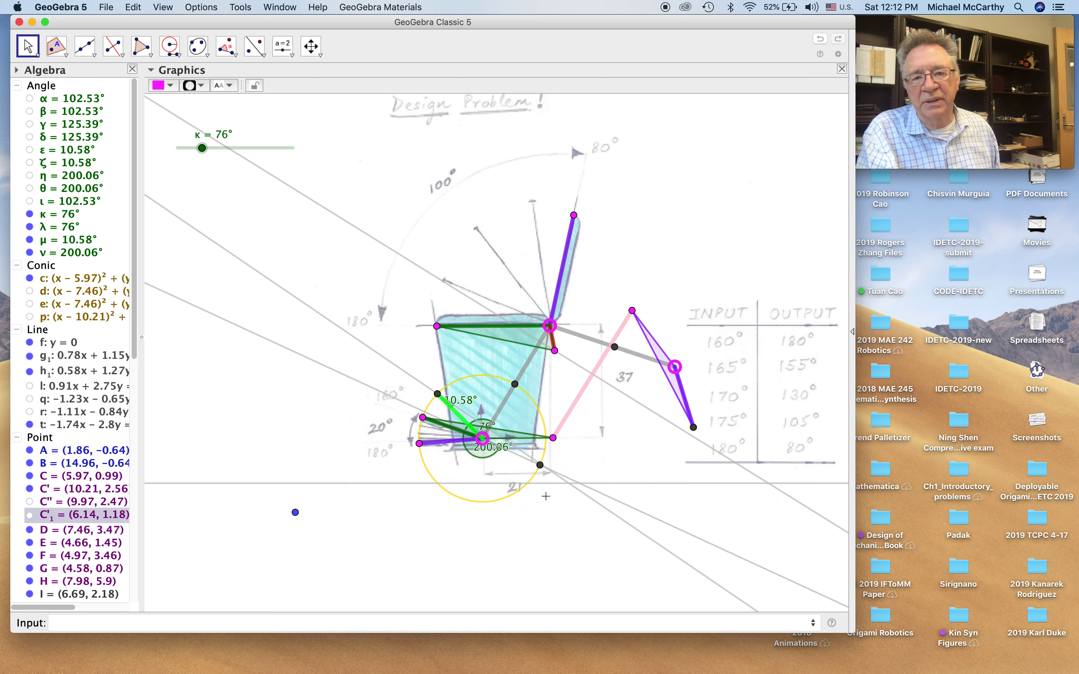
click(540, 467)
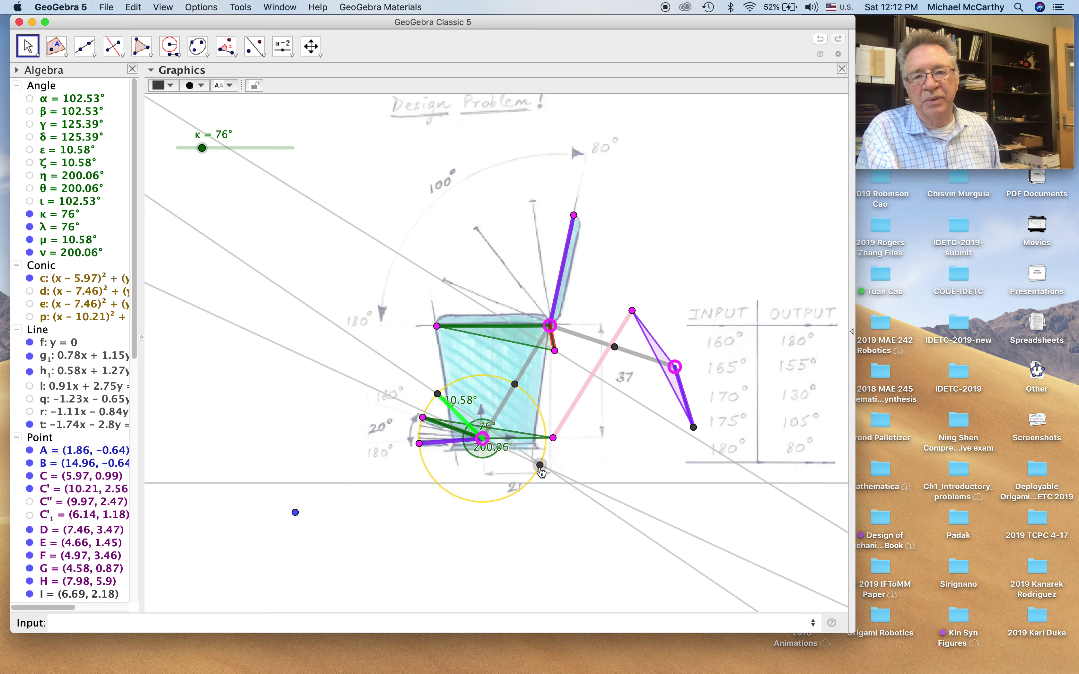
drag(138, 339, 135, 417)
click(31, 472)
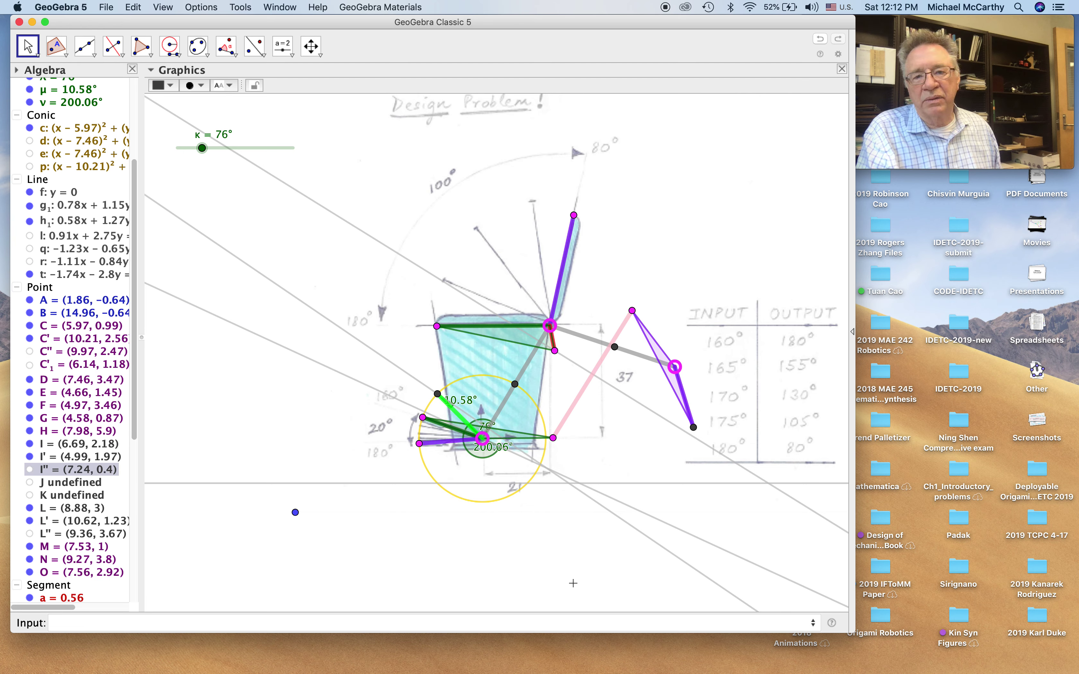
Step: Create the intersection point of lines g₁ and h₁
click(65, 56)
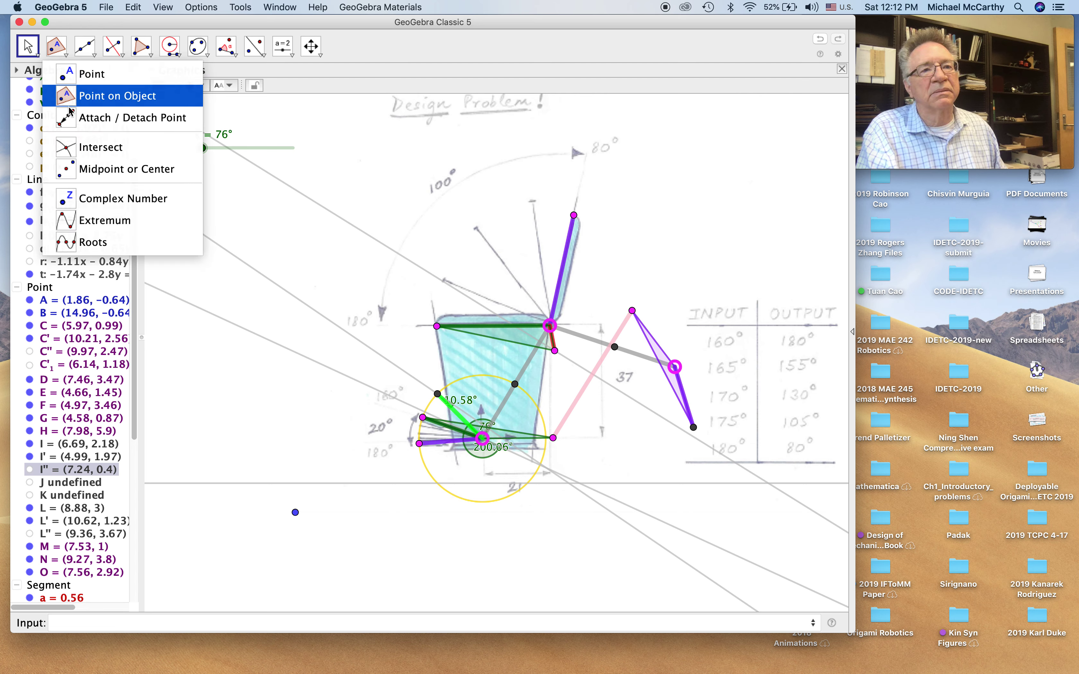
click(70, 149)
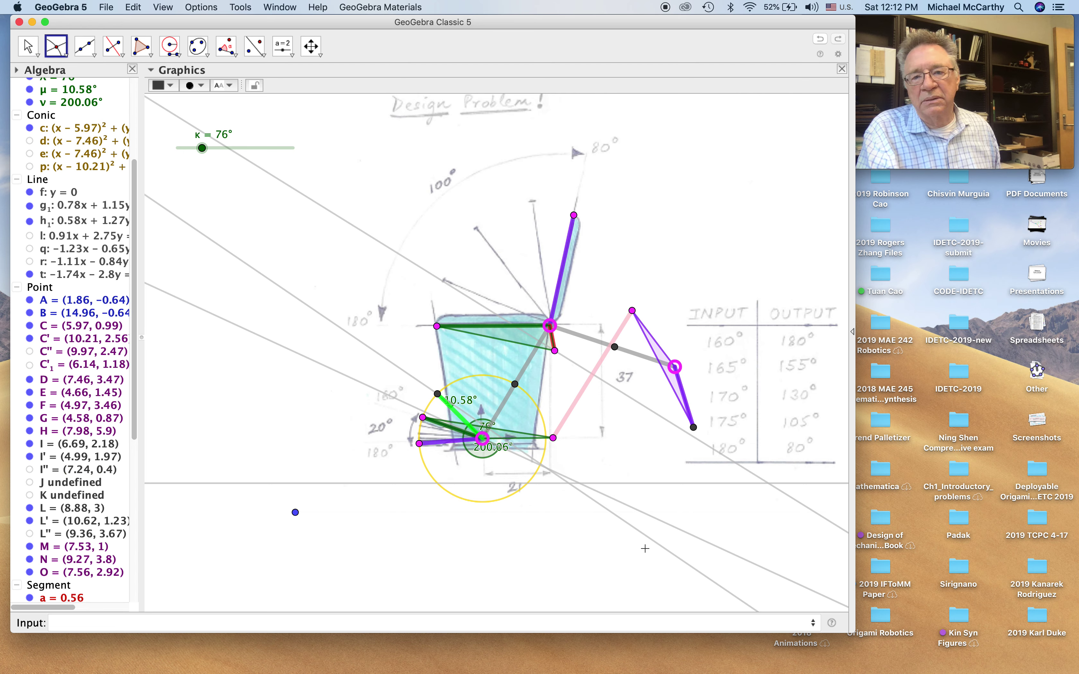
click(656, 548)
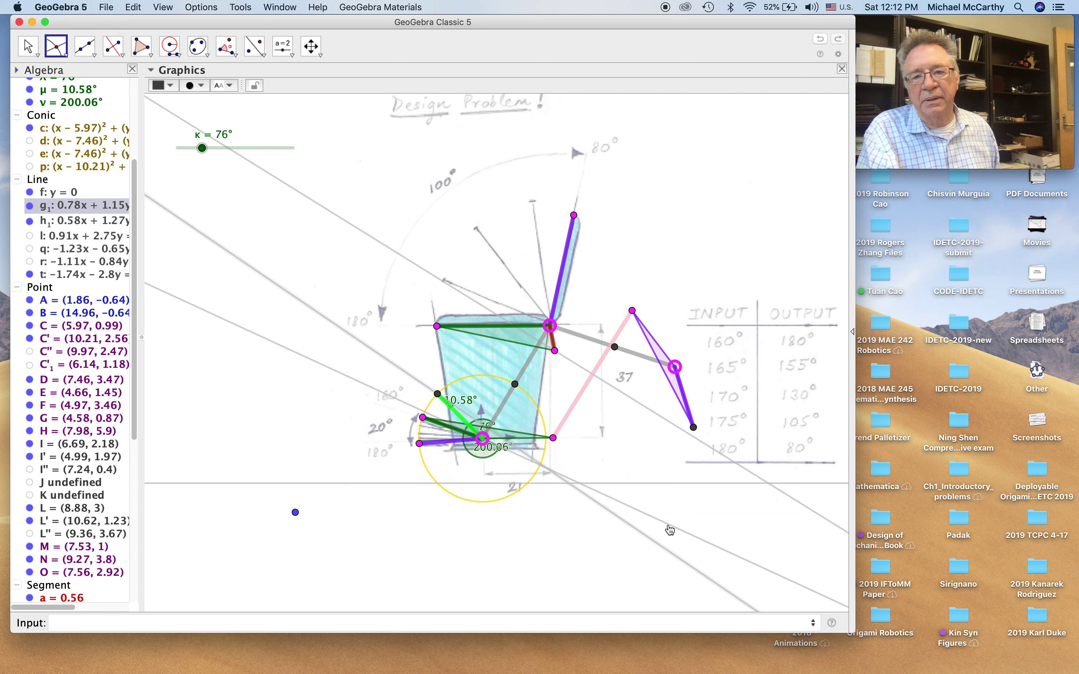
click(668, 526)
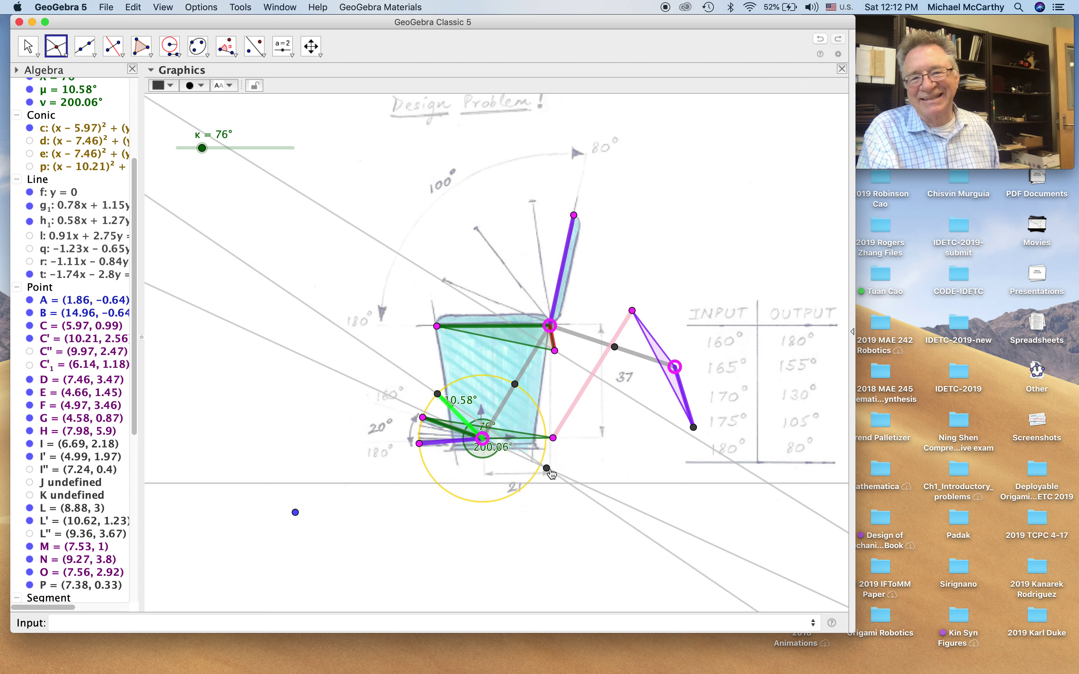
Step: Draw a triangle through pivot C, crank point I' and intersection point P, and color it bright green
click(146, 52)
click(147, 52)
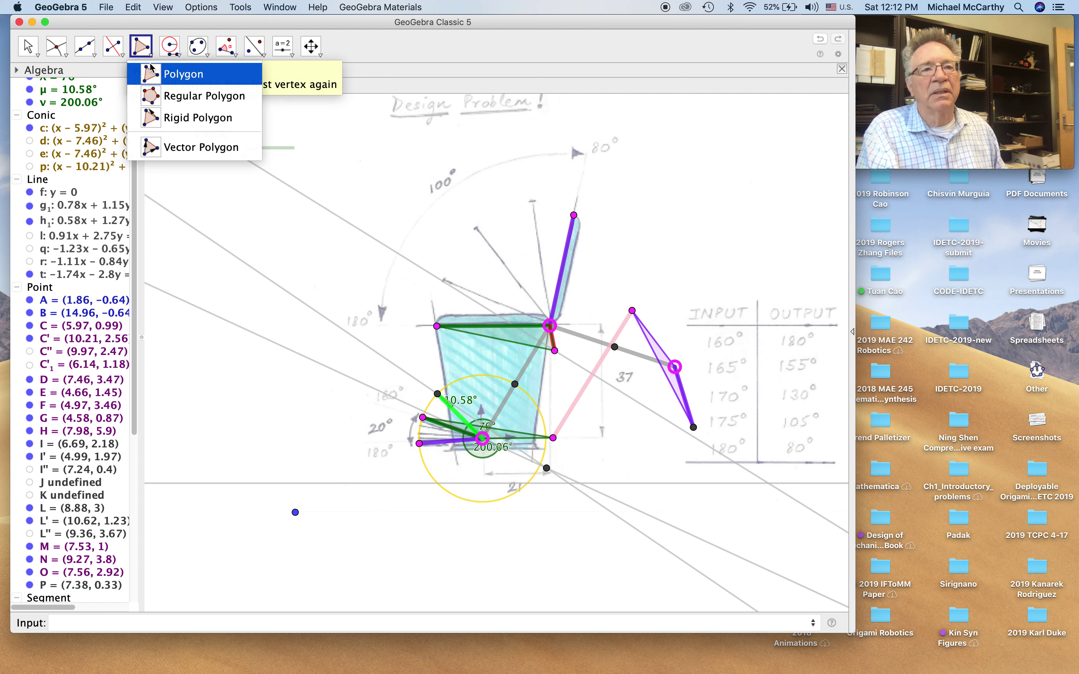
click(156, 72)
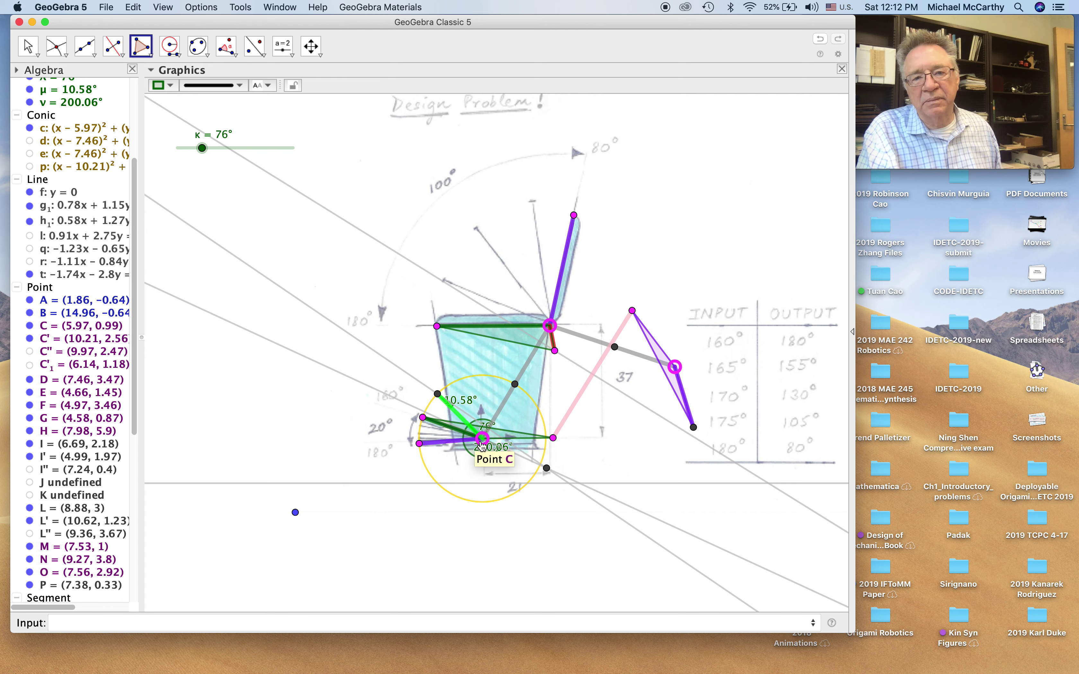
click(482, 439)
click(438, 395)
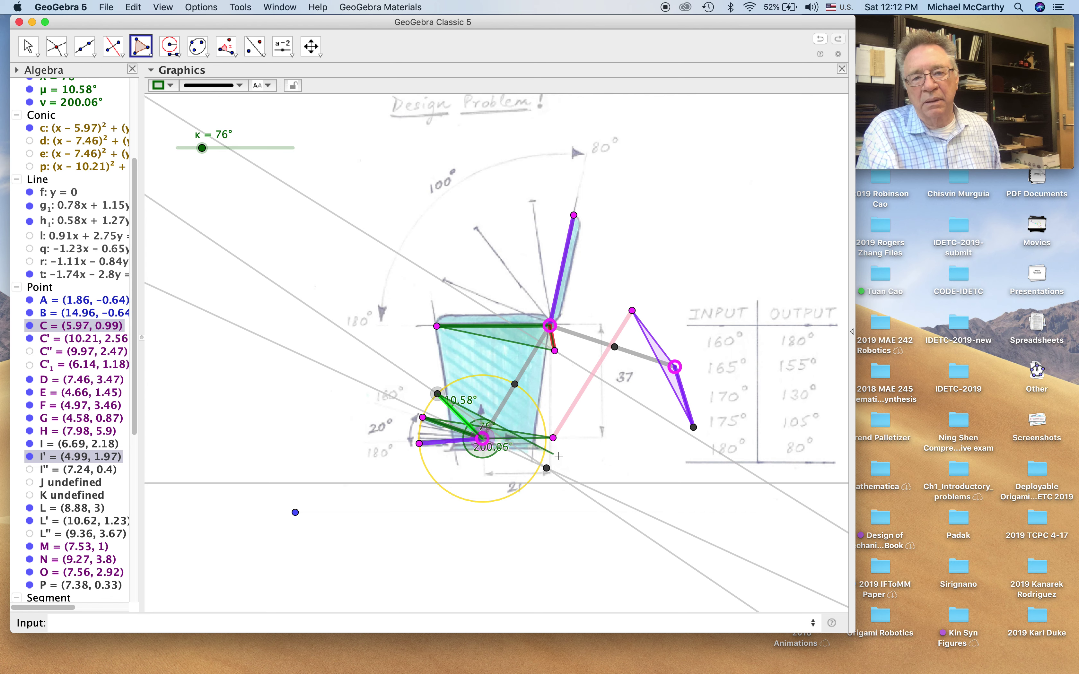
click(548, 470)
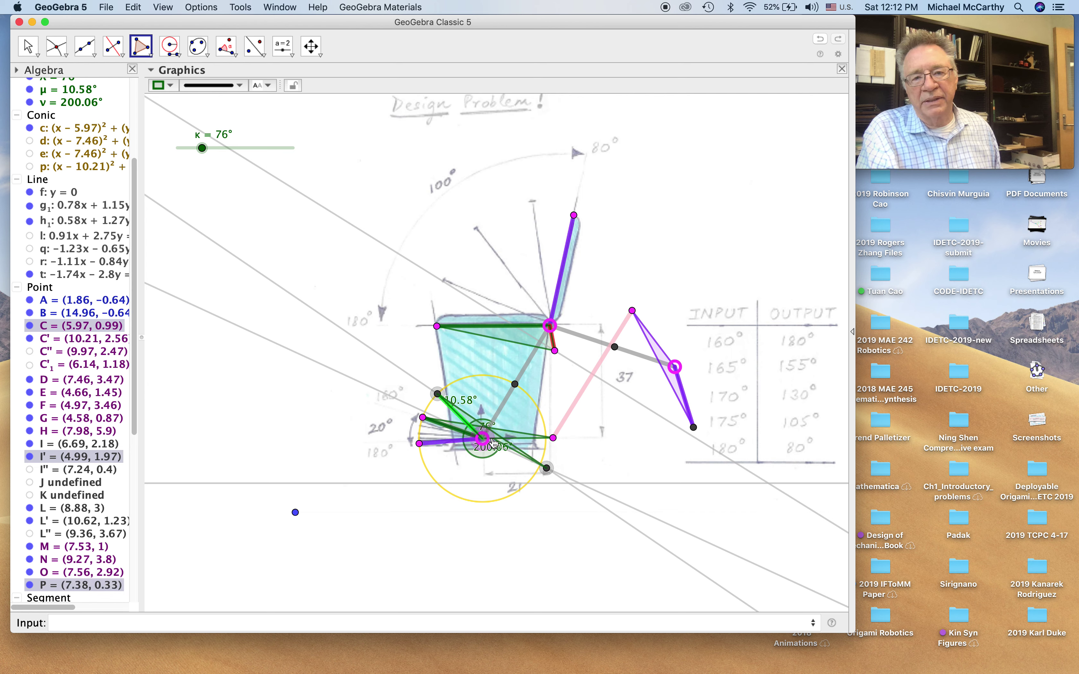
click(482, 439)
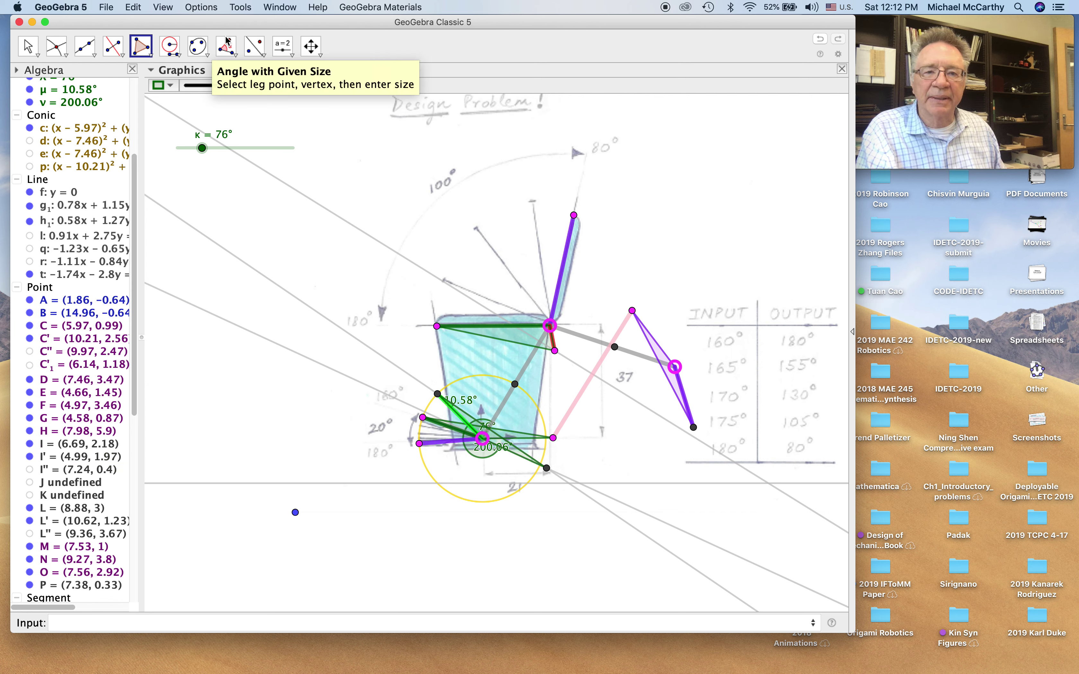
click(164, 86)
click(212, 99)
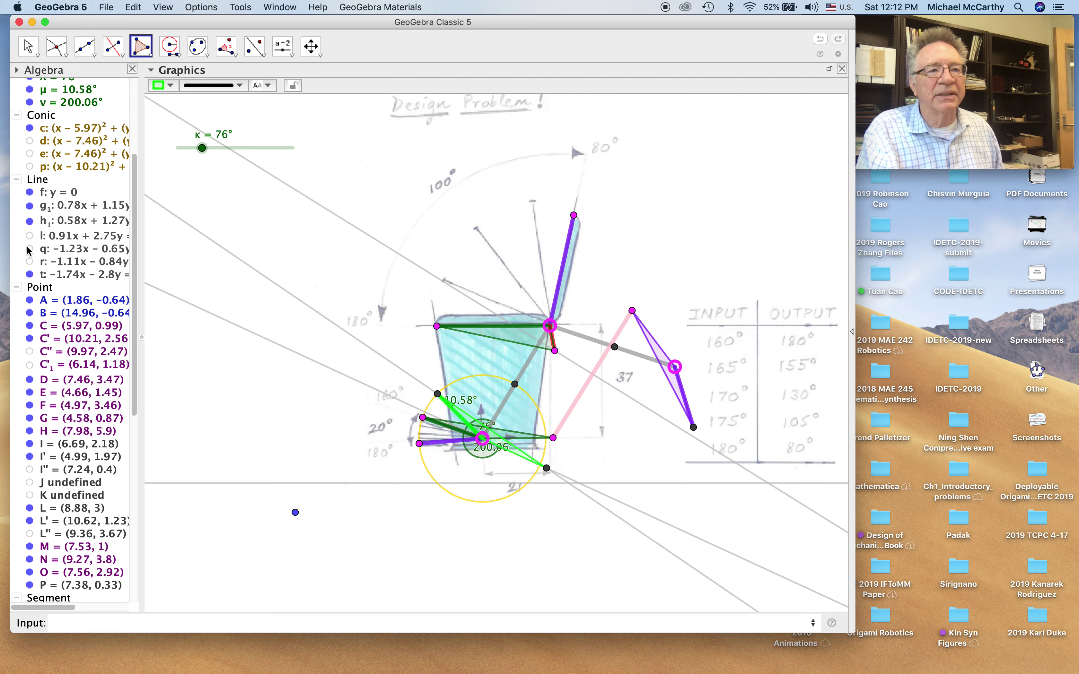
Step: Hide construction lines h₁ and g₁, leaving line t shown
click(30, 221)
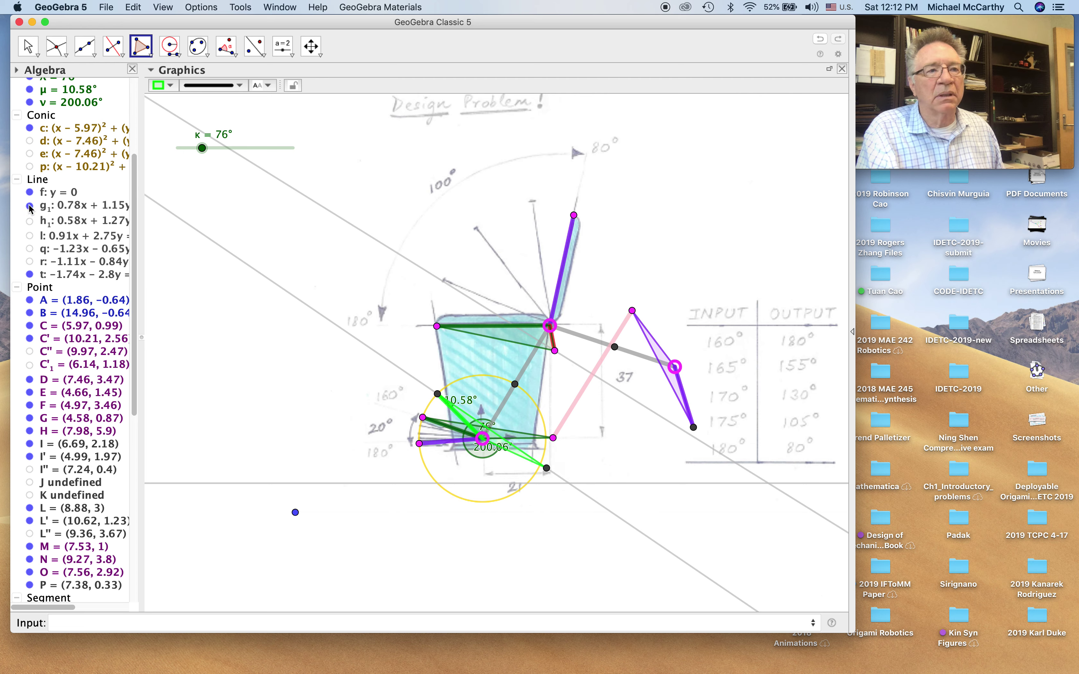
click(29, 275)
click(29, 275)
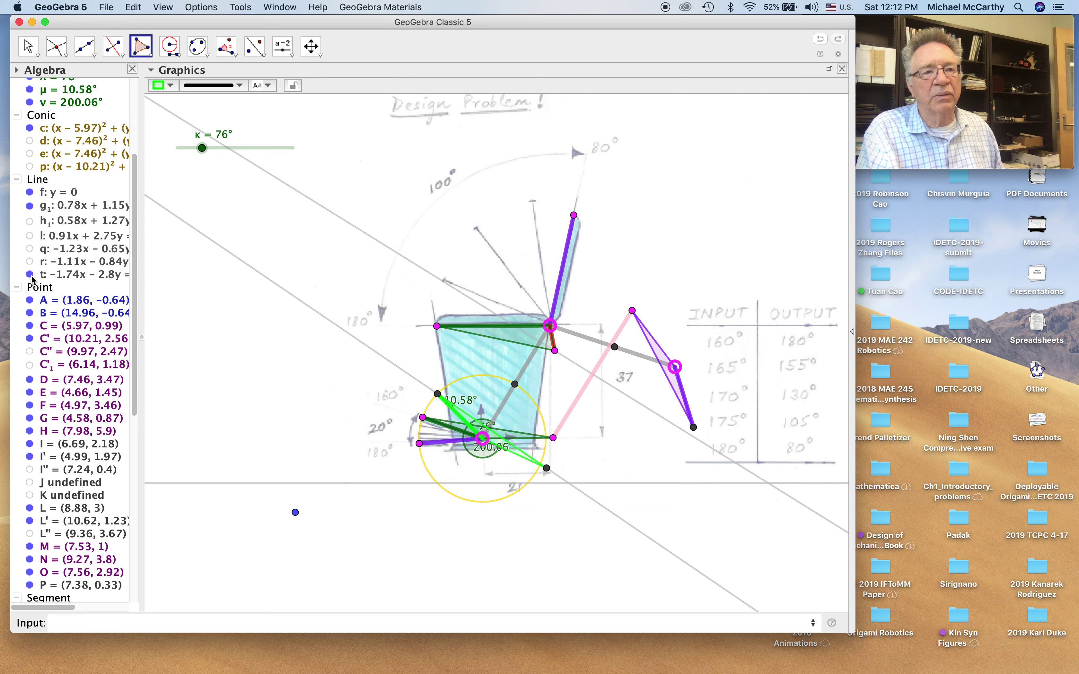
click(29, 207)
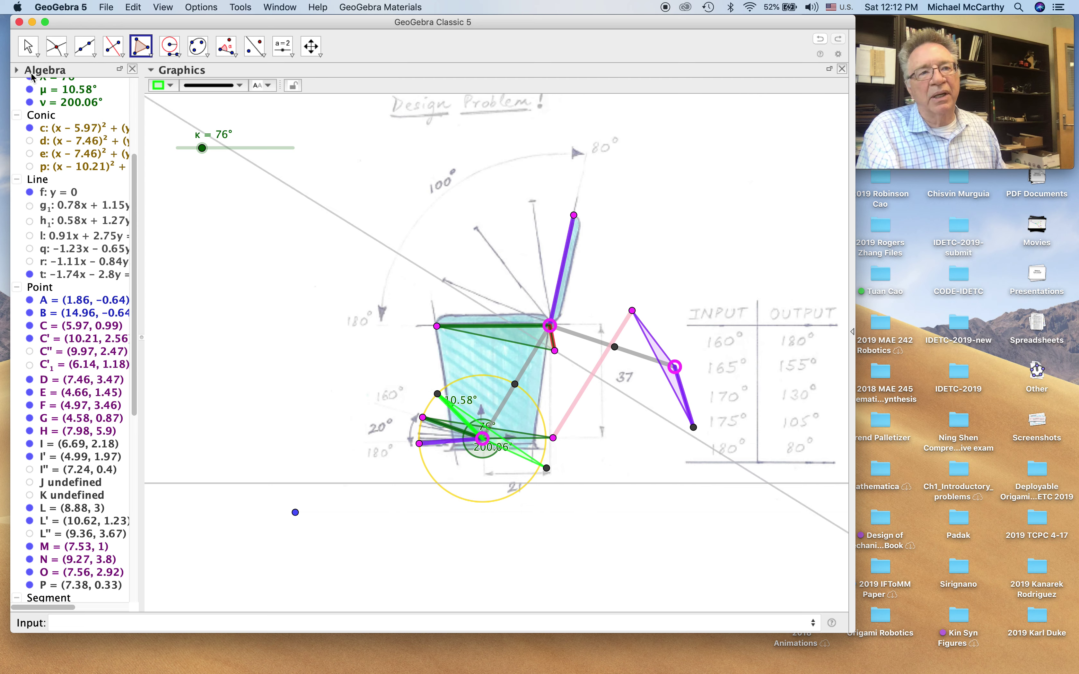
Step: Move point O directly beneath pivot D, to about (7.45, 2.99), and set slider κ to 126°
click(27, 46)
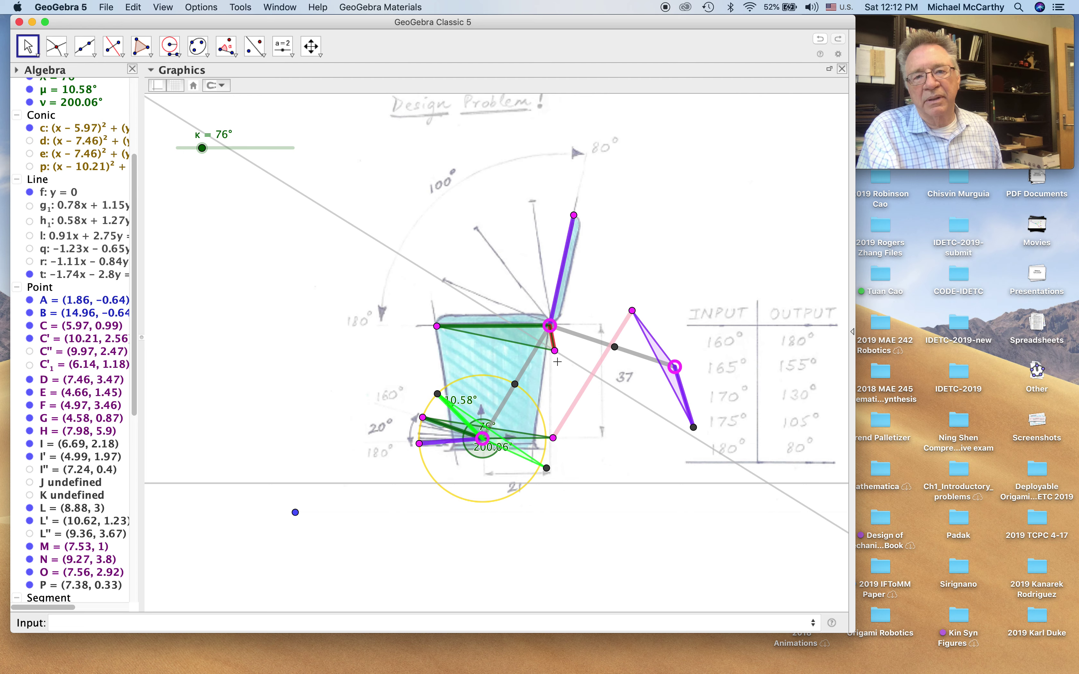
drag(556, 358, 550, 356)
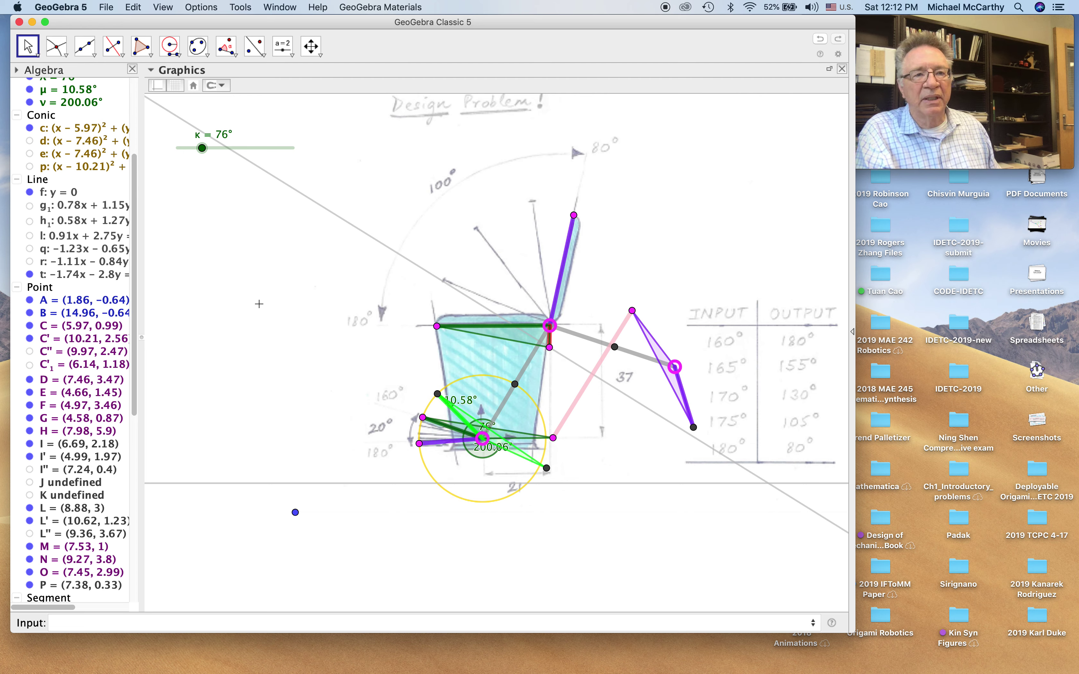
mouse_move(202, 148)
mouse_down()
mouse_move(252, 148)
mouse_move(210, 154)
mouse_move(217, 149)
mouse_up()
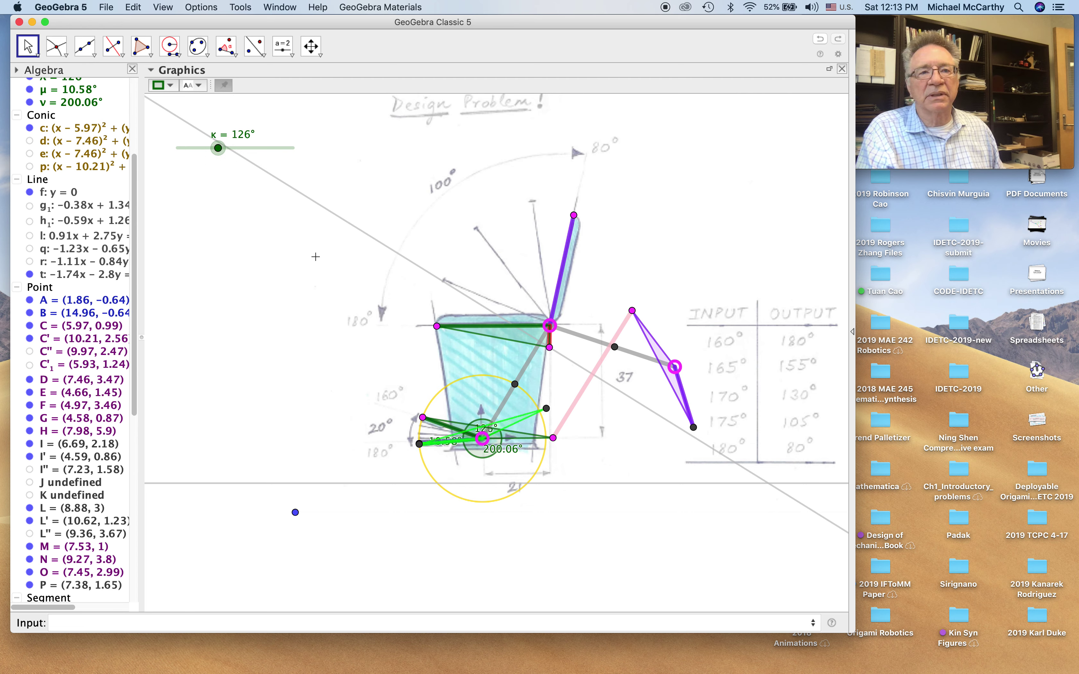
Step: Set the interval of angle slider κ to a minimum of 102° and a maximum of 126°
click(839, 54)
click(817, 76)
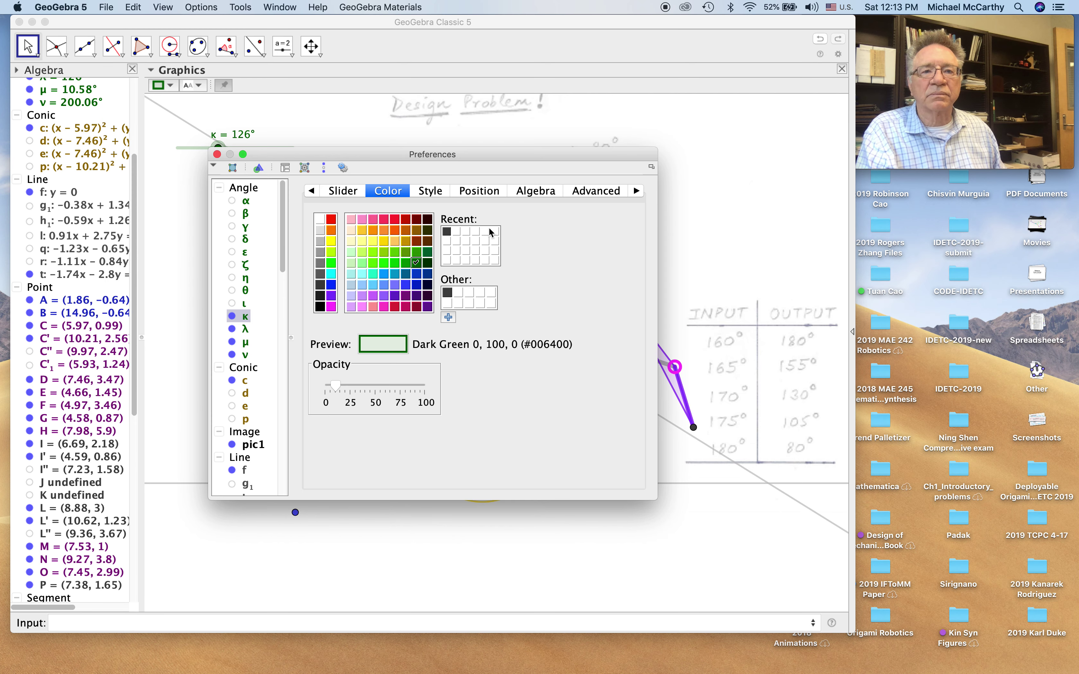
click(341, 192)
click(365, 239)
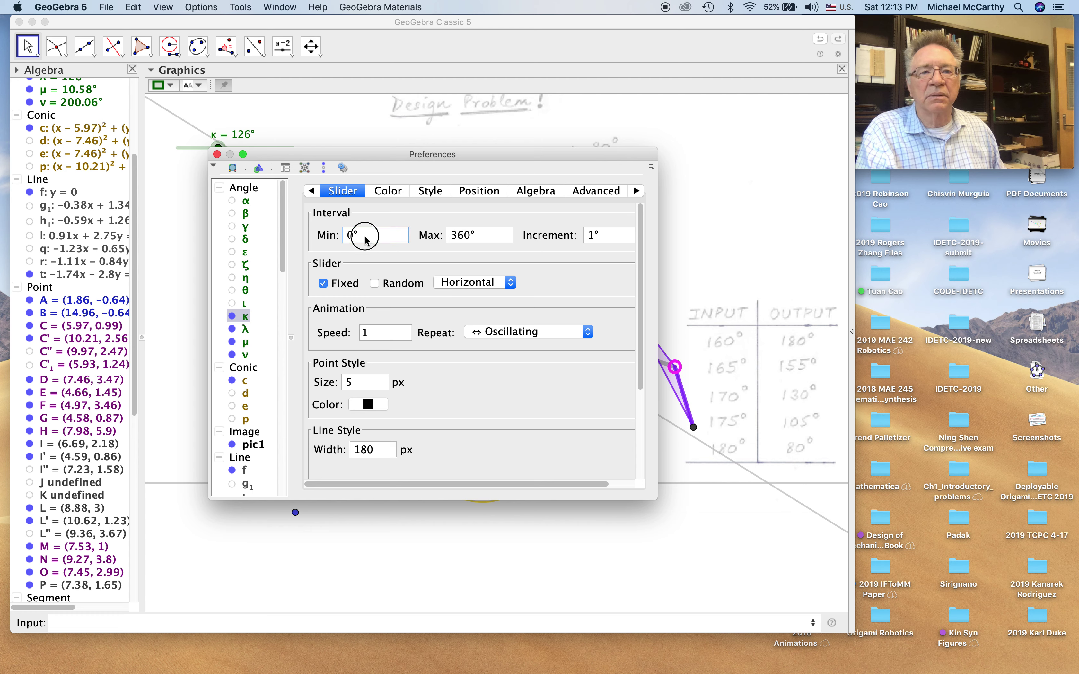
key(BackSpace)
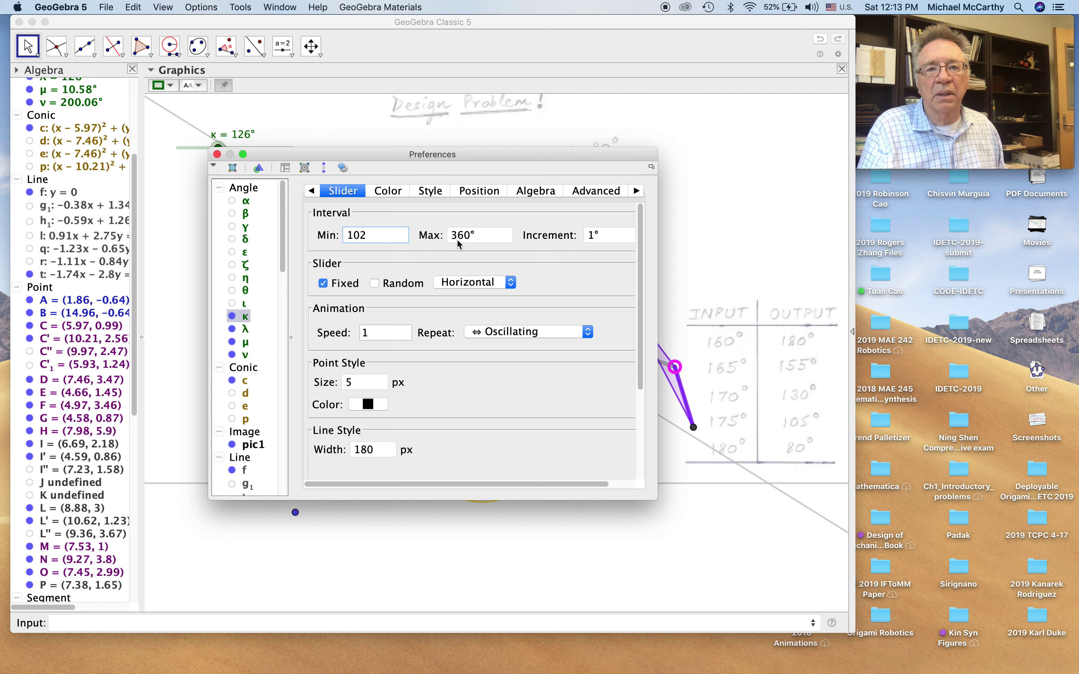
click(459, 243)
double_click(374, 235)
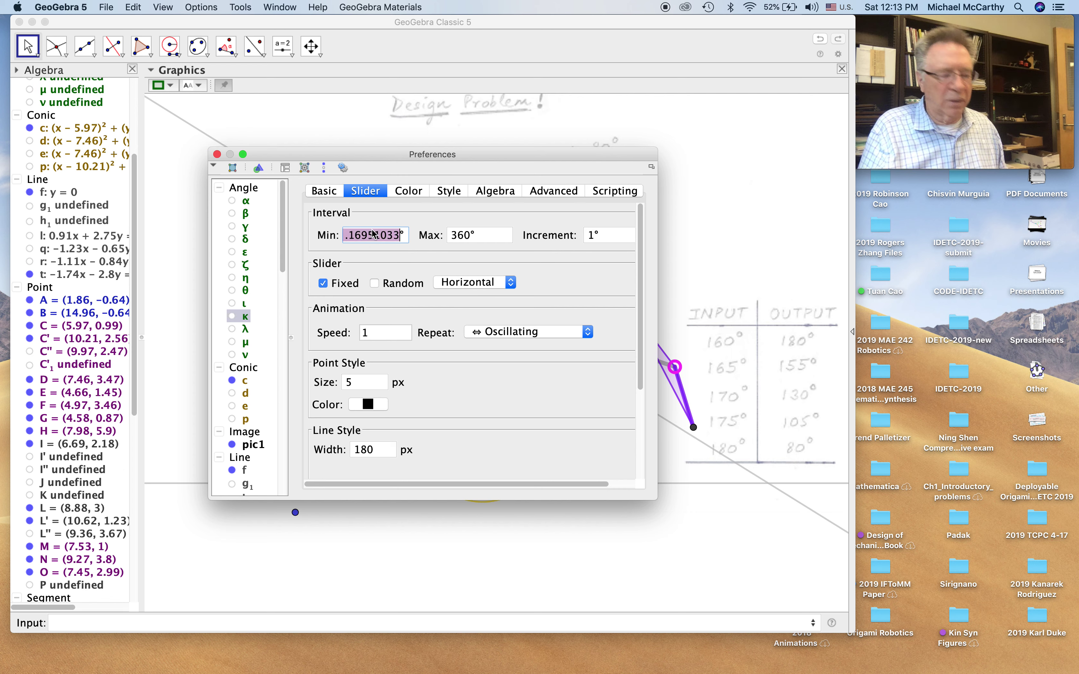
text(1)
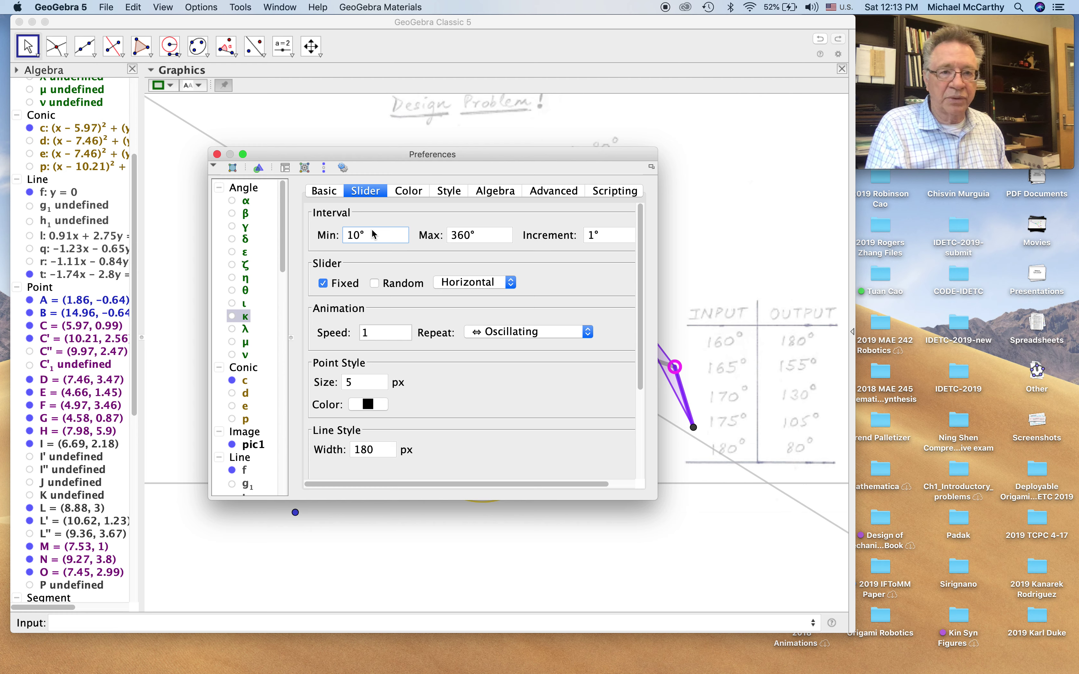
text(02)
click(468, 237)
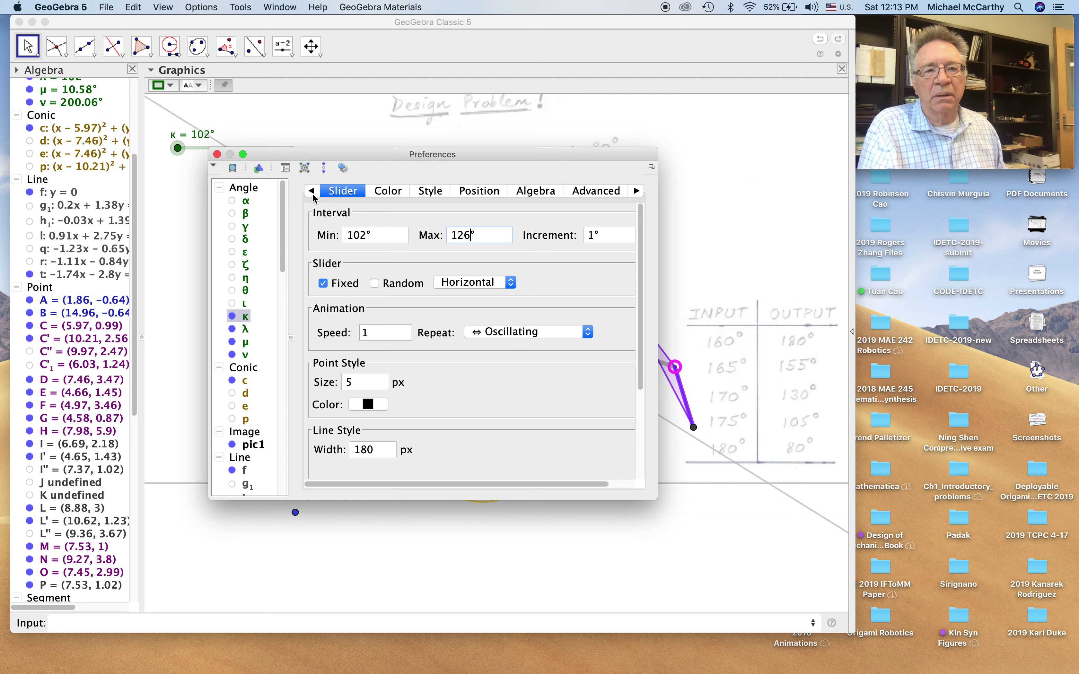
Step: Turn on animation for slider κ, let the crank triangle move, and pause it
click(313, 192)
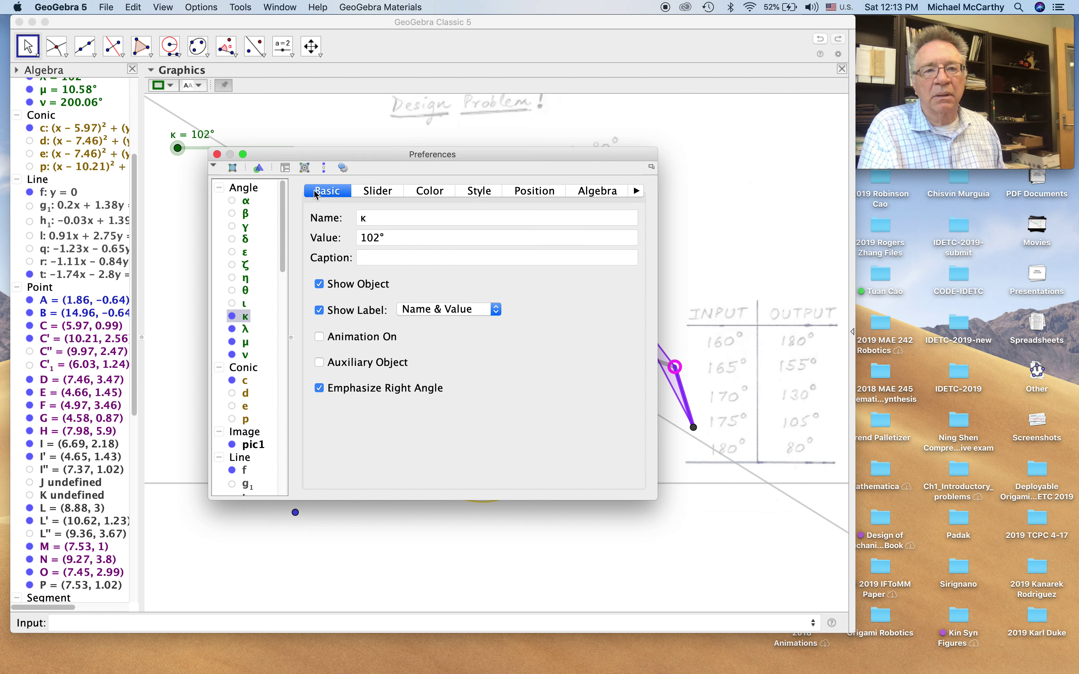
click(319, 337)
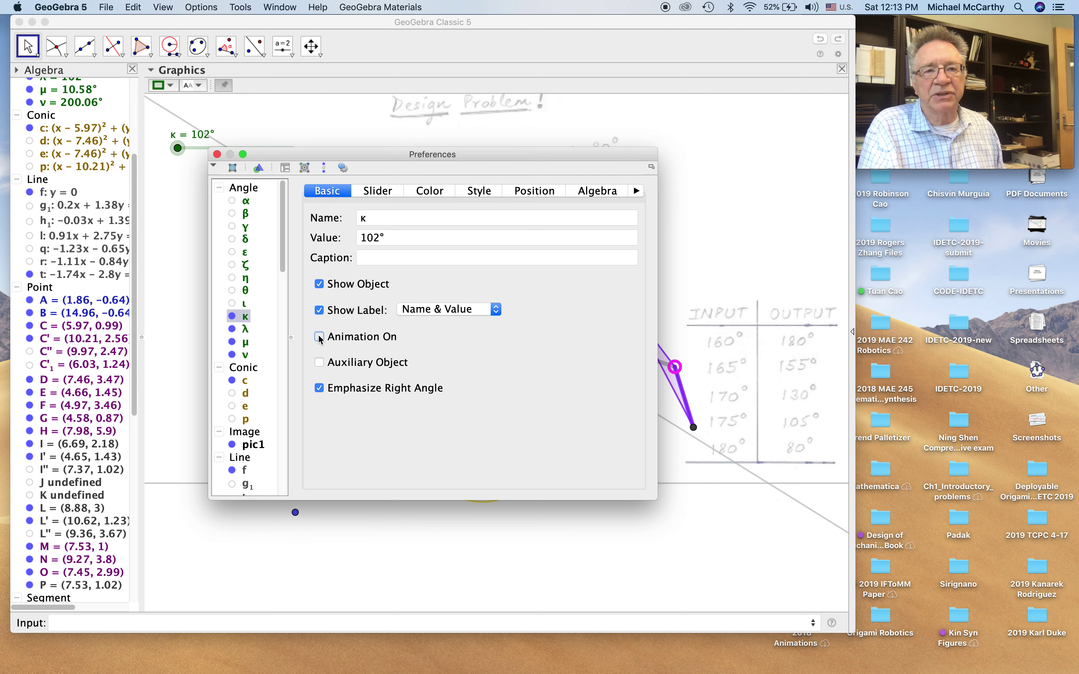
click(217, 155)
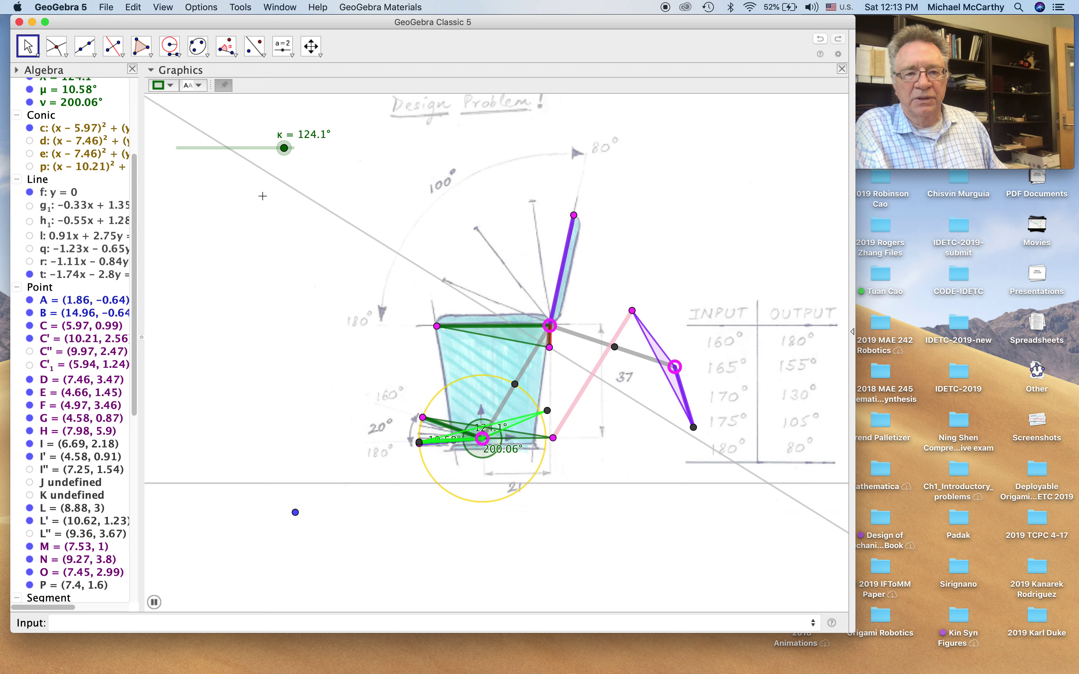
click(154, 603)
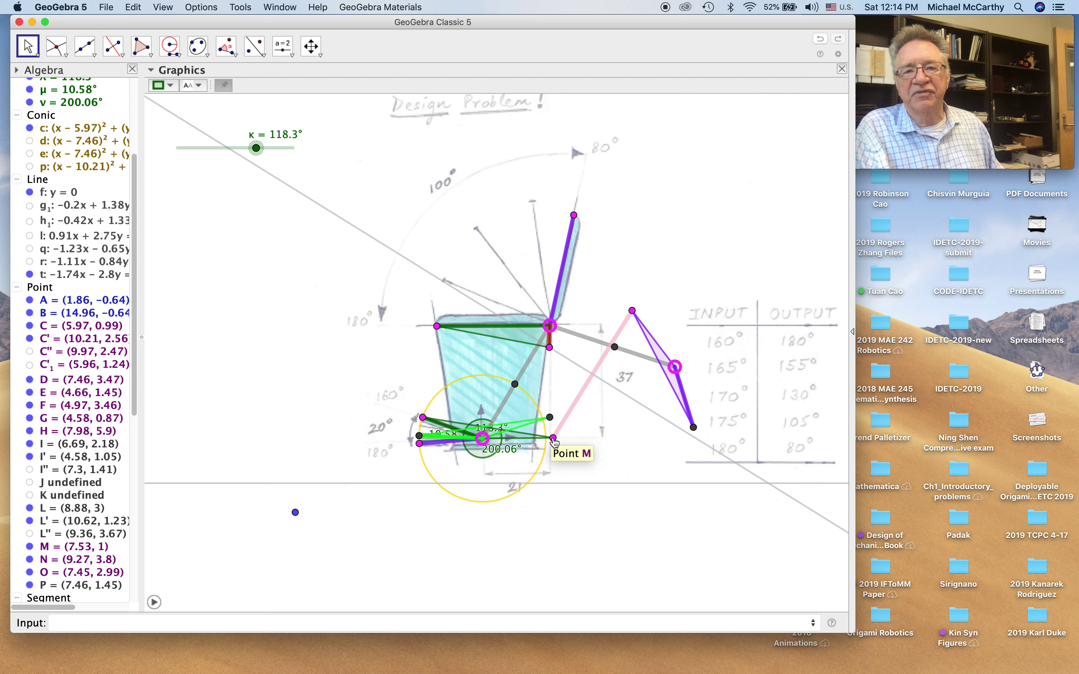
Step: Draw a compass circle centered on point P with the distance from M to O as its radius
click(172, 47)
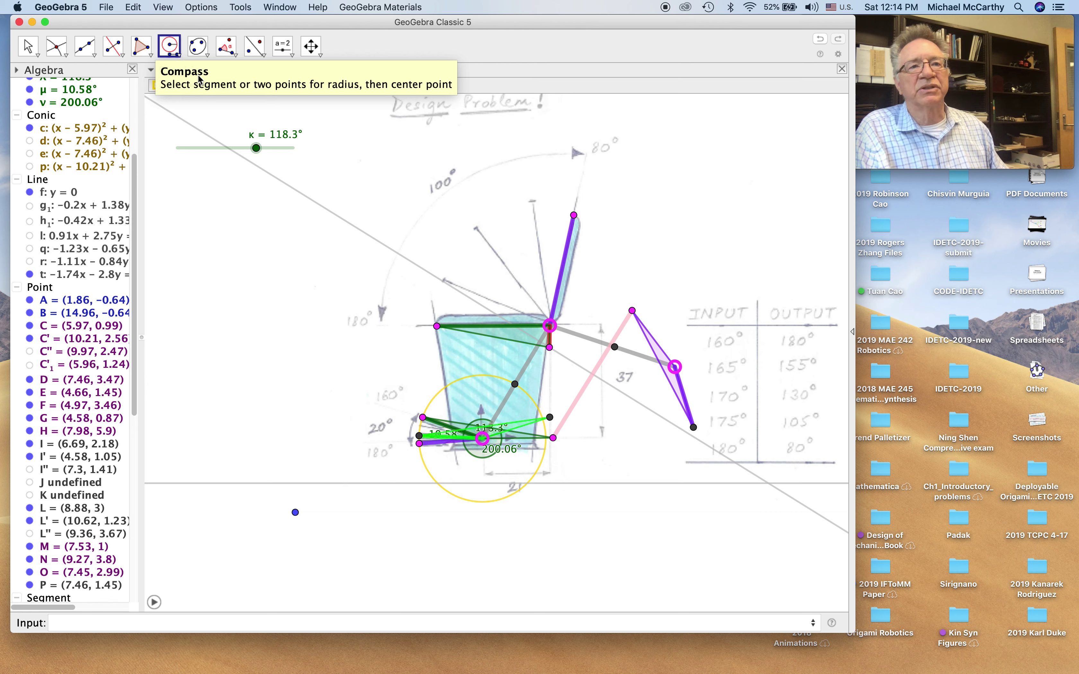
click(553, 439)
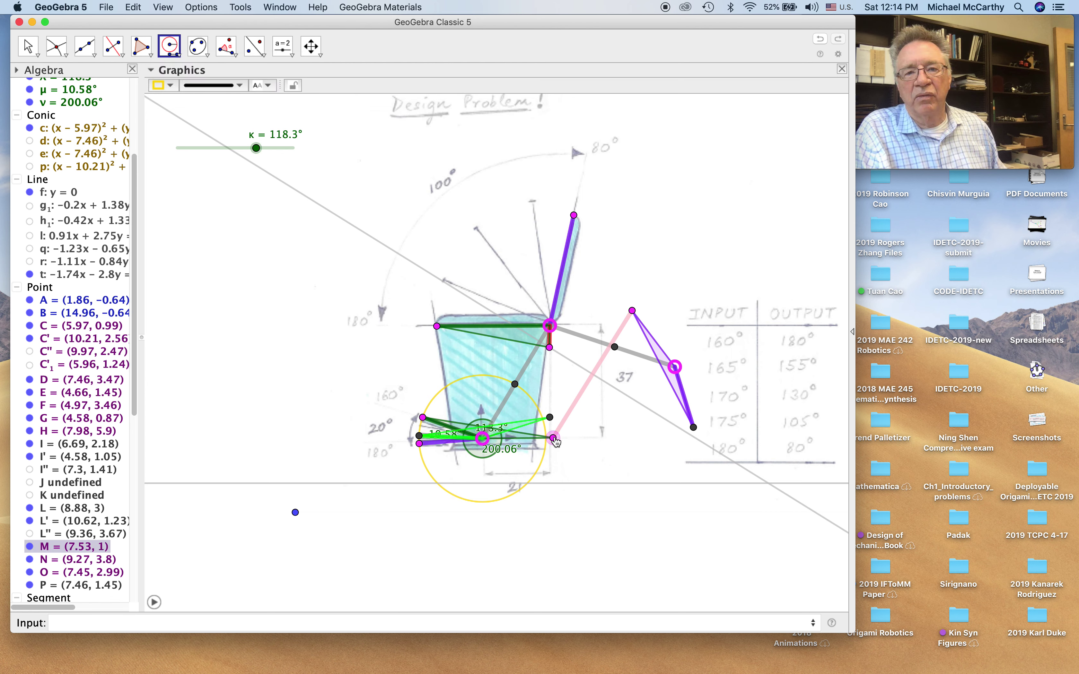
click(550, 348)
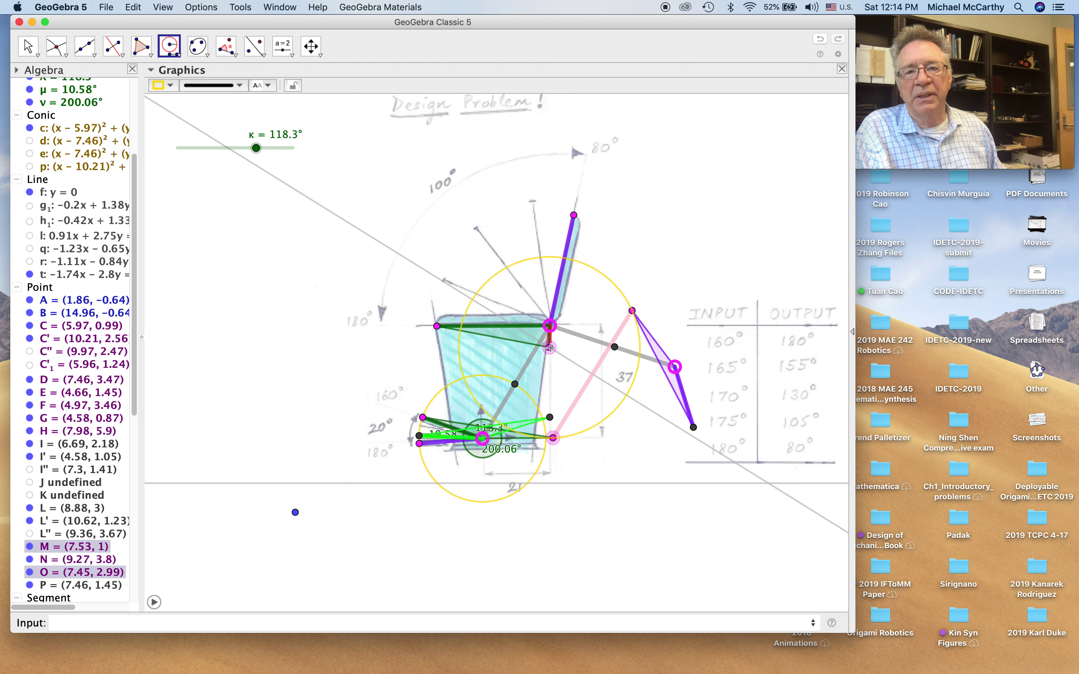
click(550, 418)
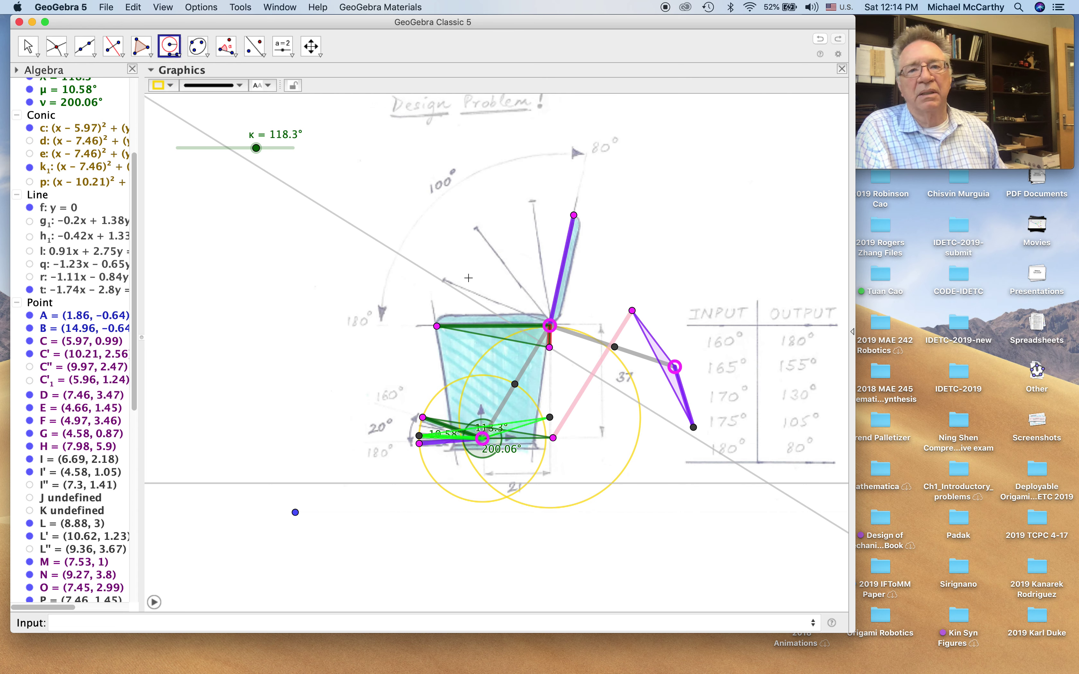
Step: Draw a compass circle centered on pivot D with the distance from D to O as its radius
click(550, 327)
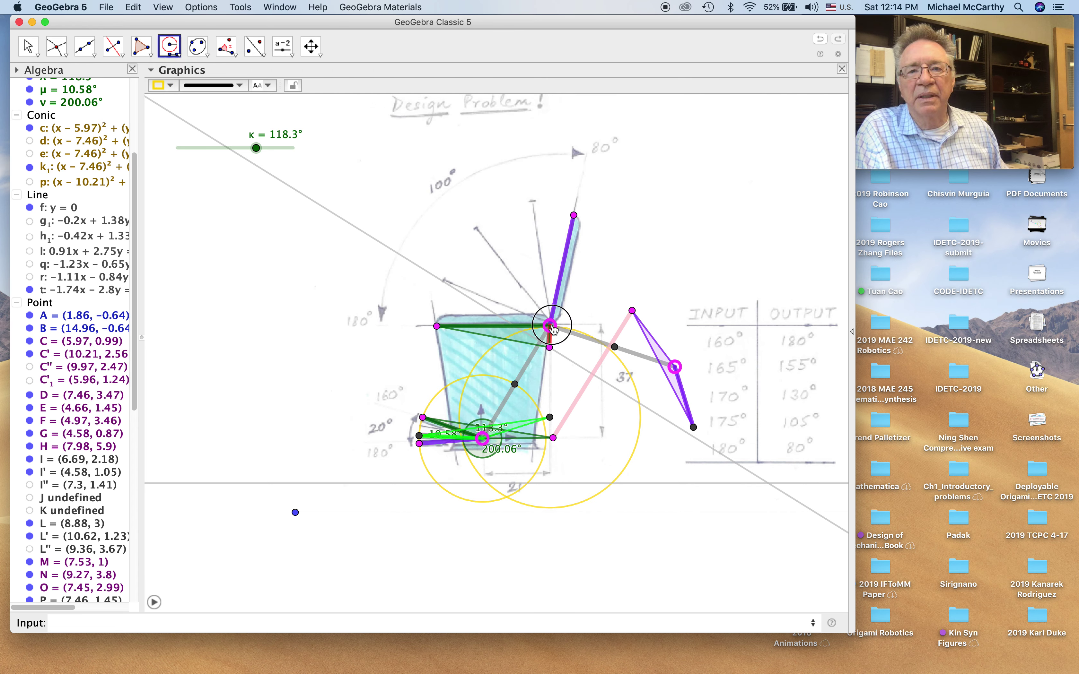
click(550, 348)
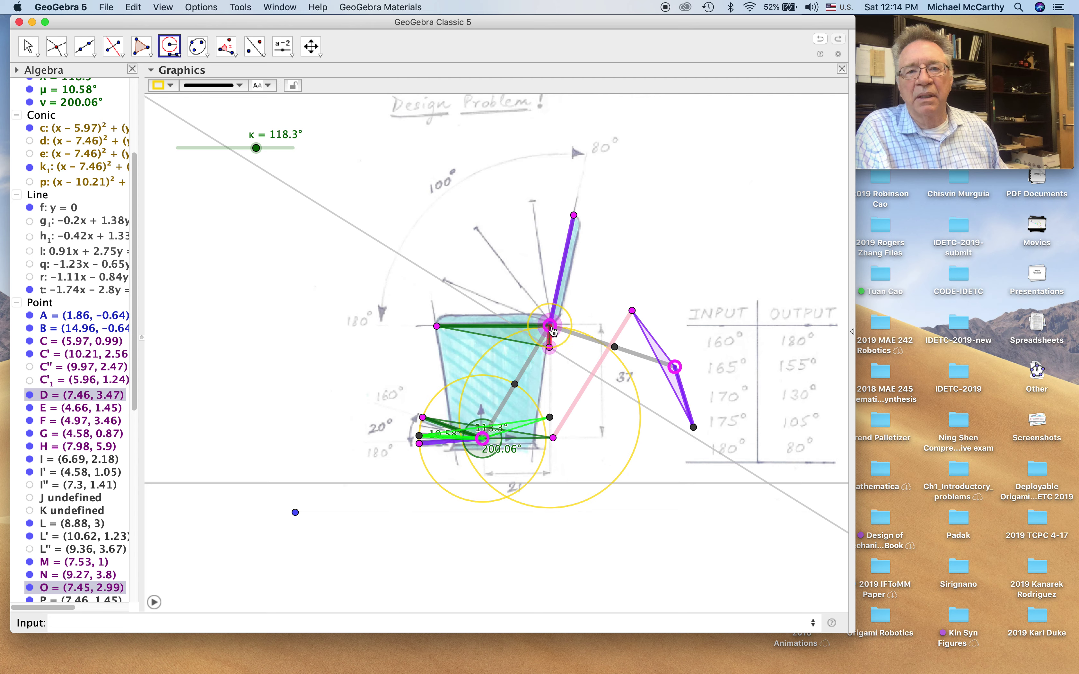
click(552, 328)
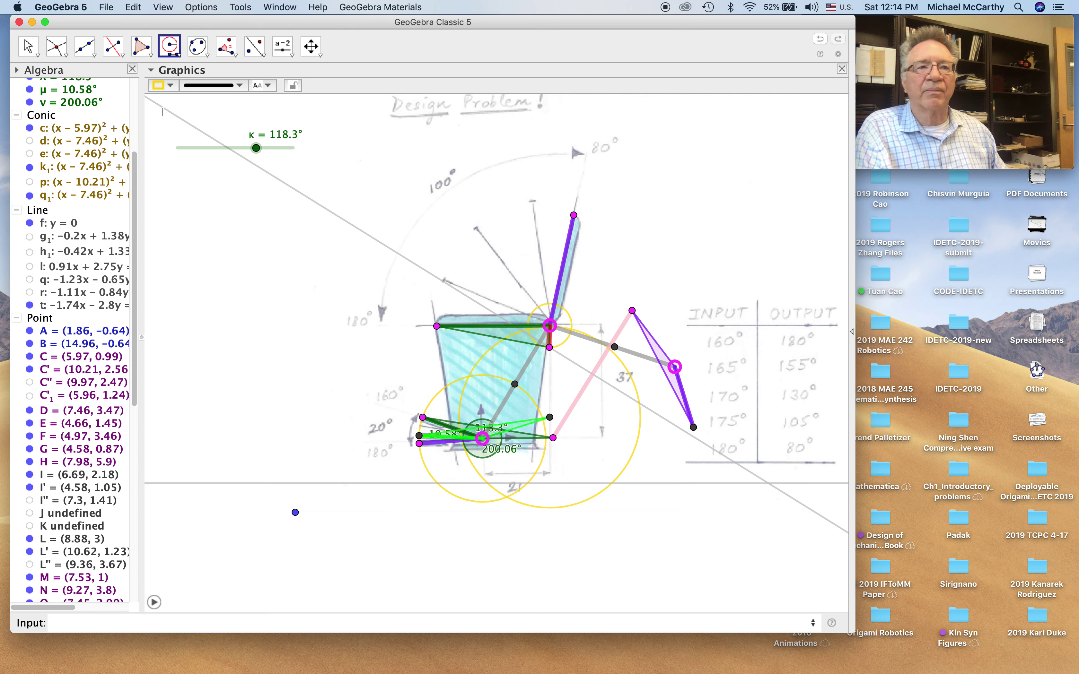
Step: Create the intersection points of the two circles centered on P and D, and color them orange
click(56, 45)
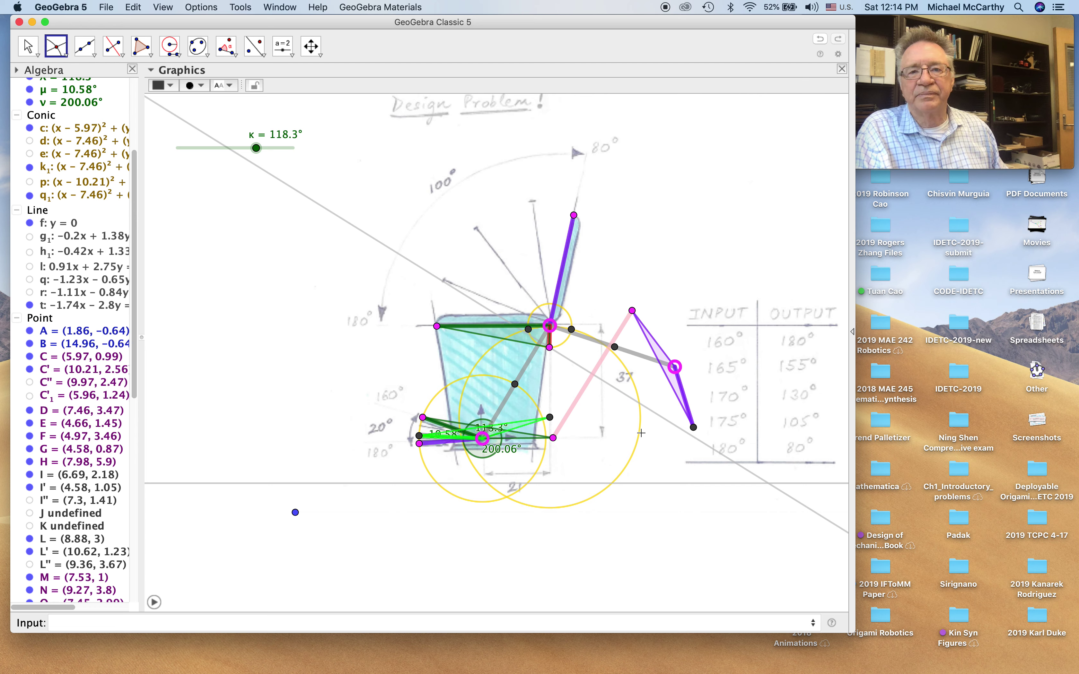
click(166, 86)
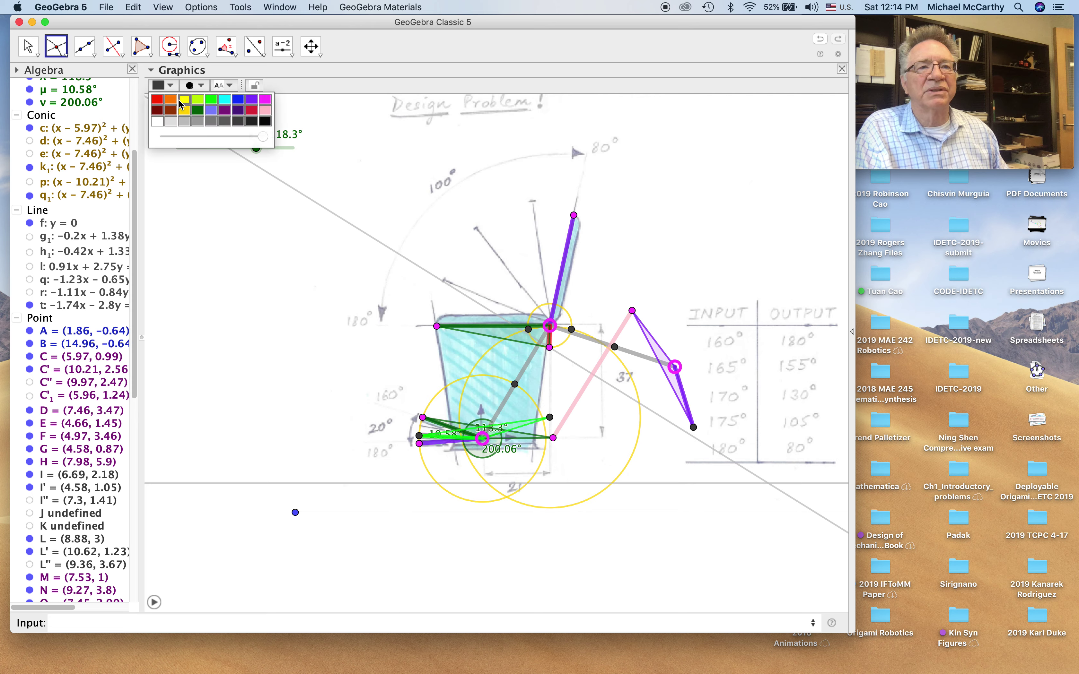
click(172, 98)
click(27, 45)
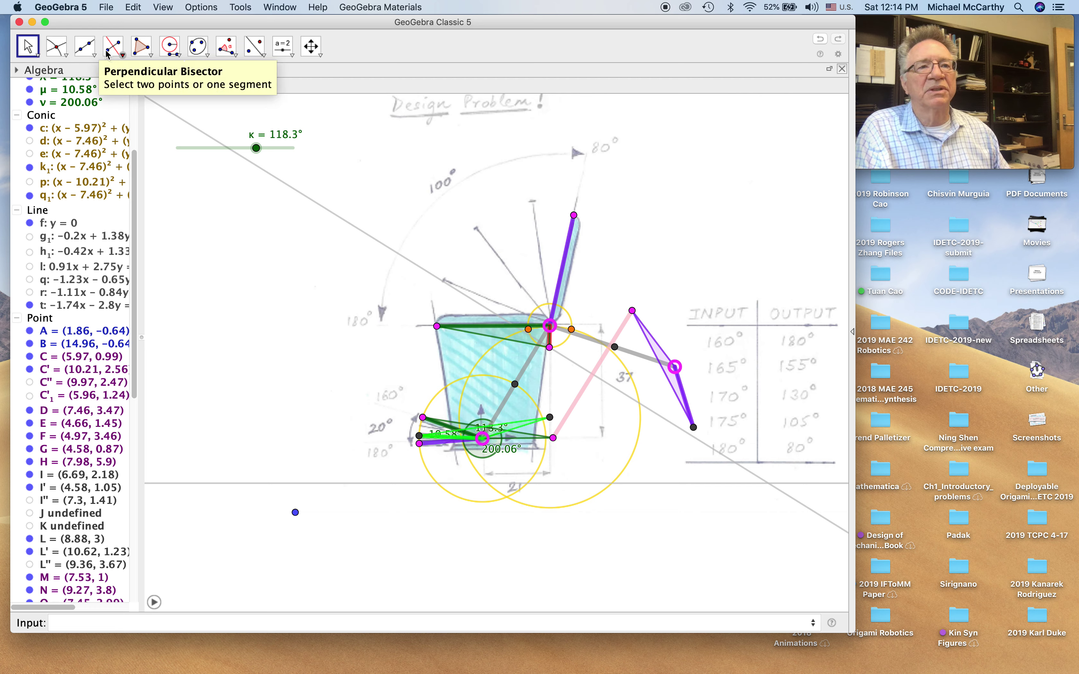
Step: Draw a segment from point P to the left orange intersection point and color it blue
click(84, 46)
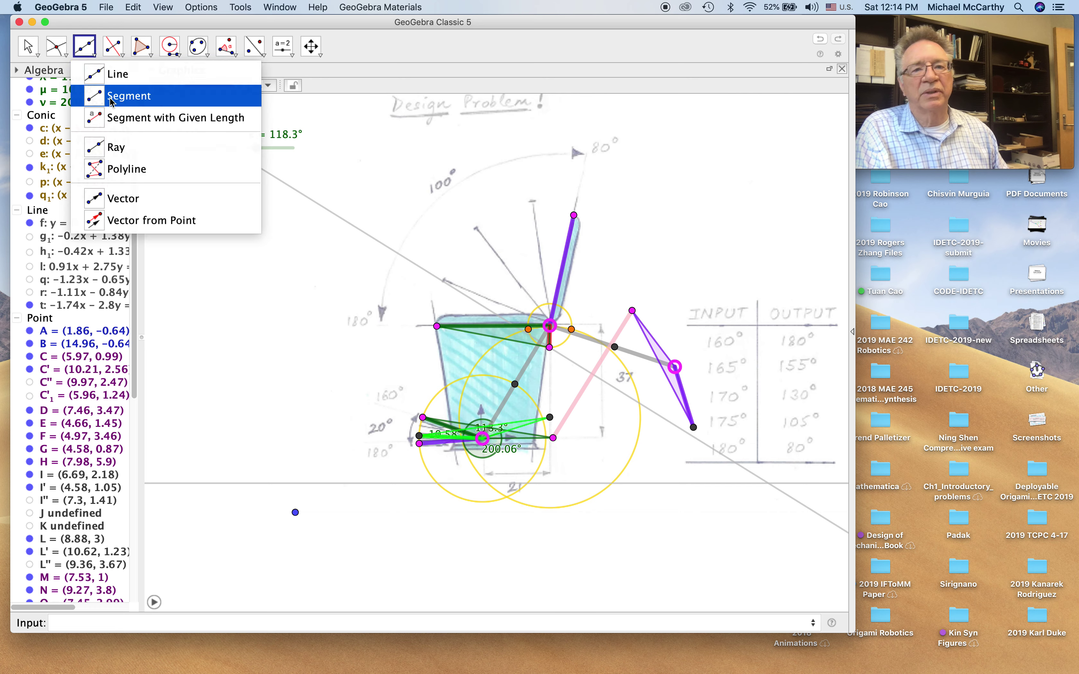
click(111, 102)
click(549, 418)
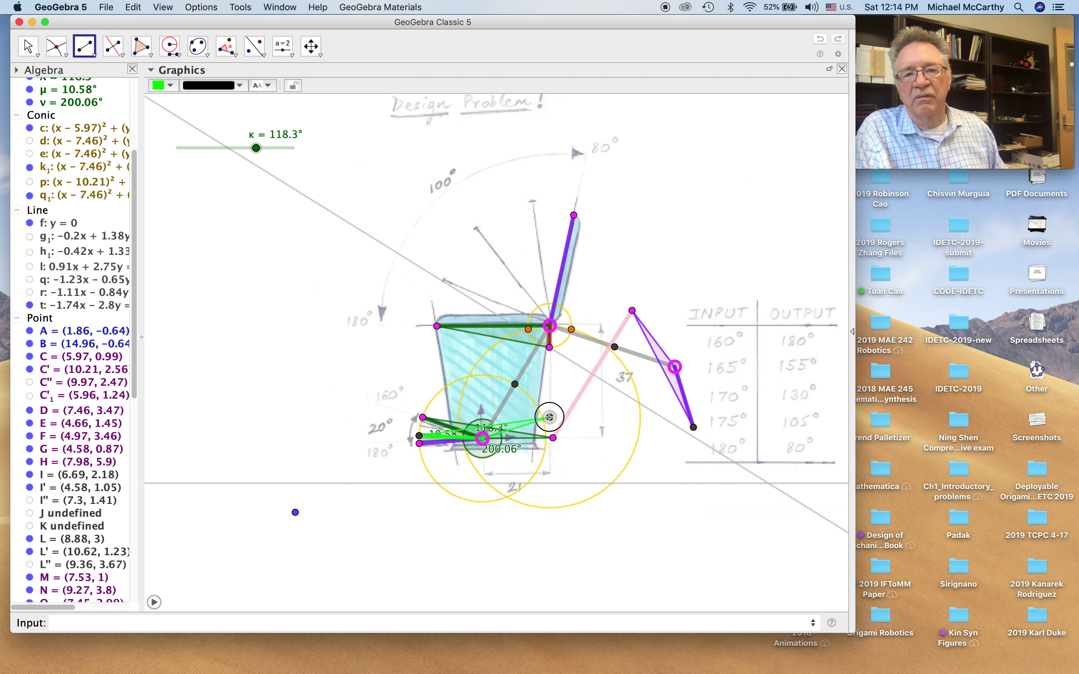
click(529, 331)
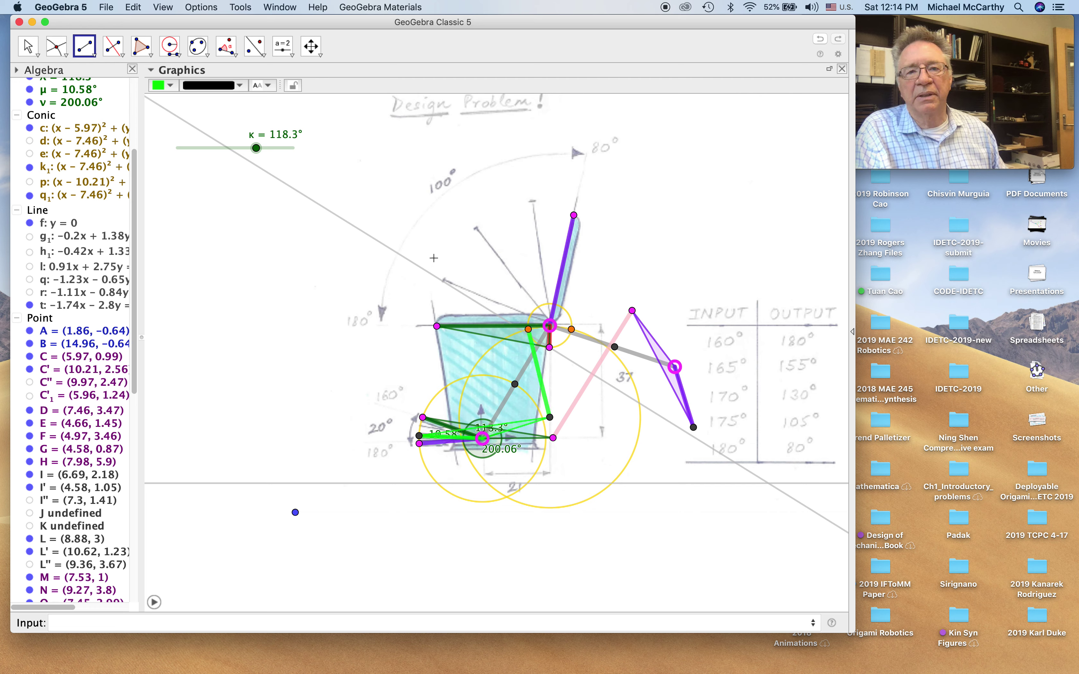
click(163, 85)
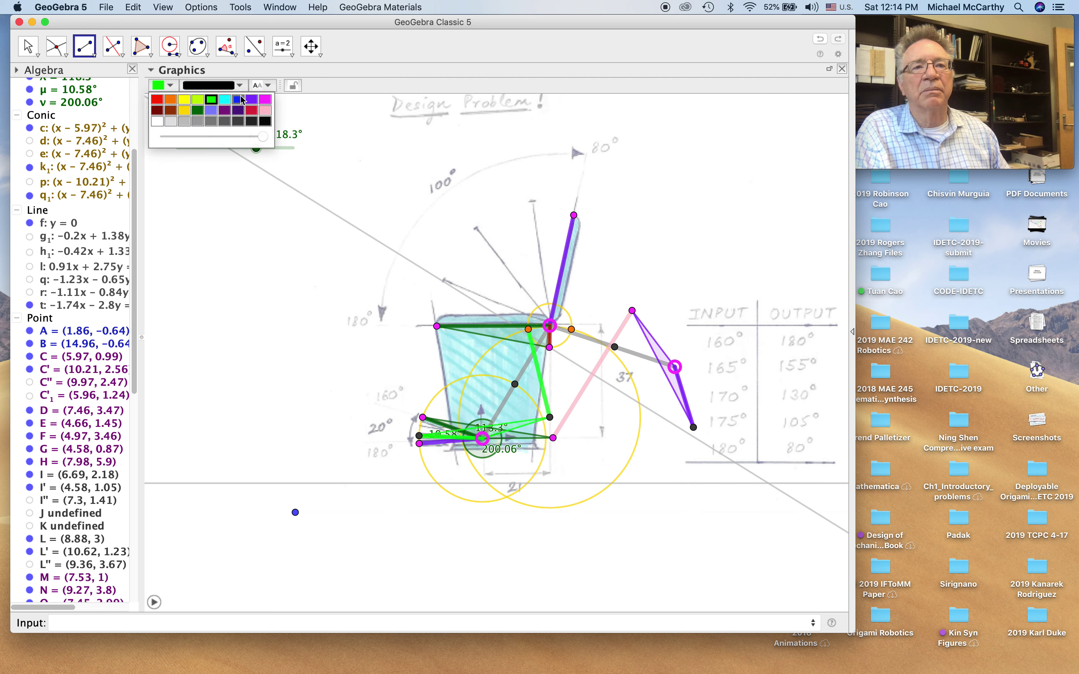
click(234, 98)
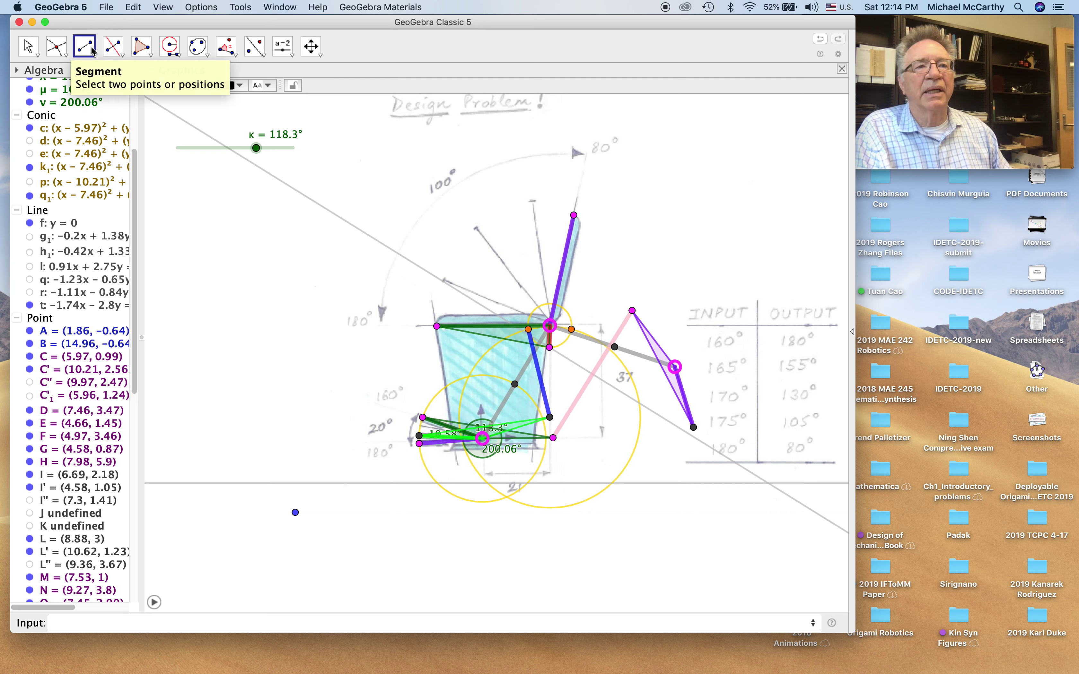
Step: Draw a red segment from the left orange intersection point to pivot D, and play the κ animation briefly before pausing it
click(529, 330)
click(553, 328)
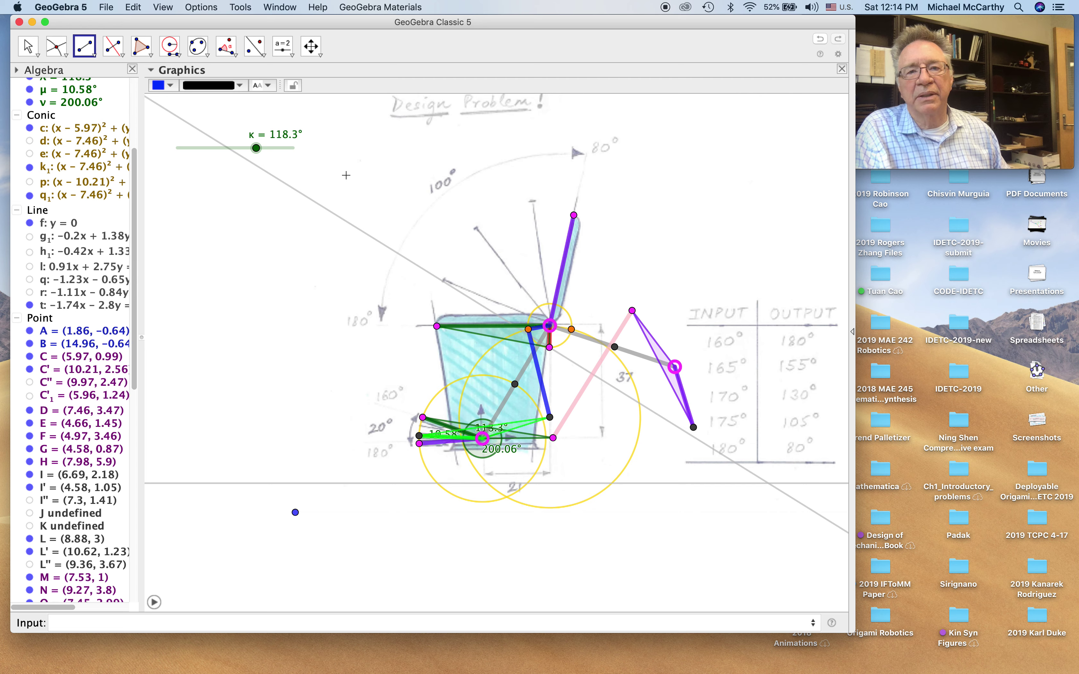
click(162, 85)
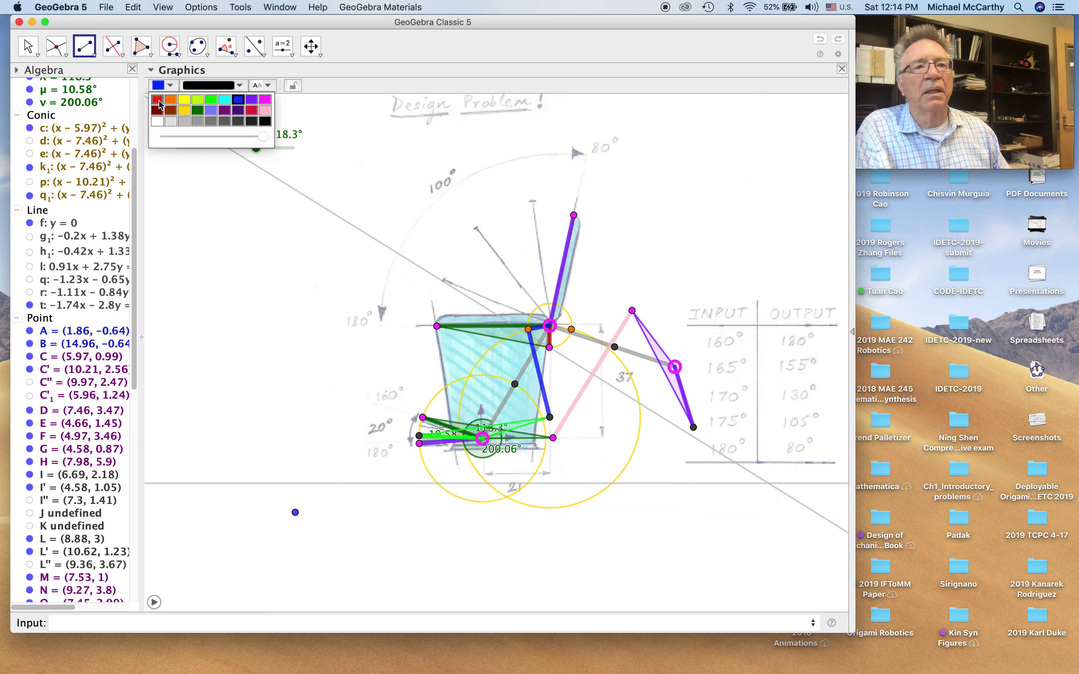
click(157, 101)
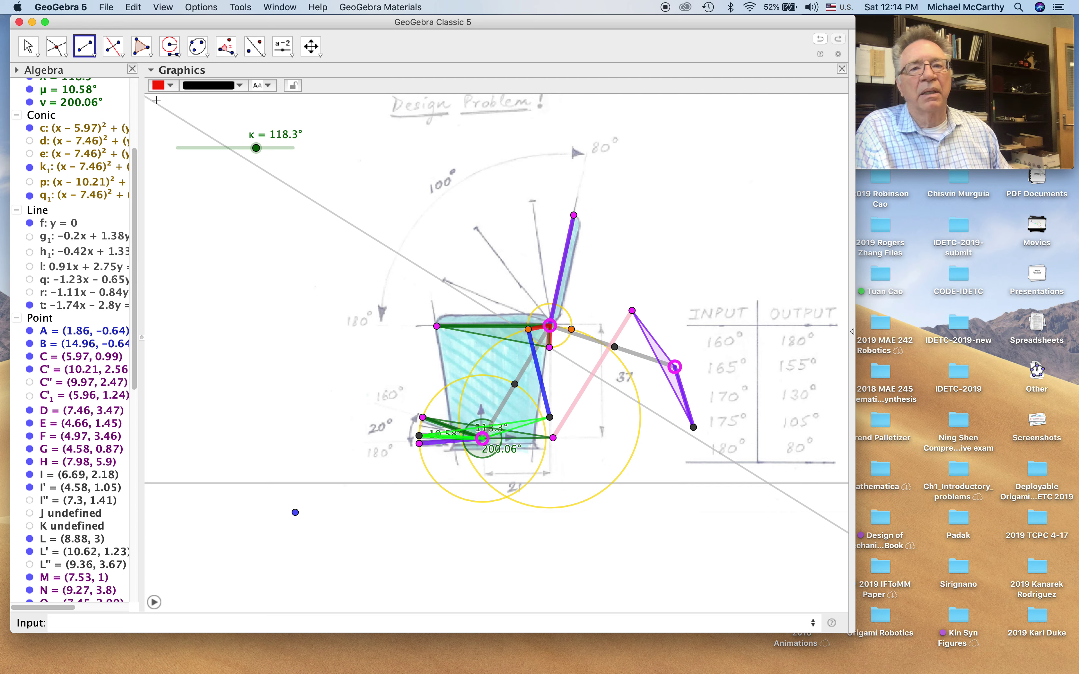
click(154, 603)
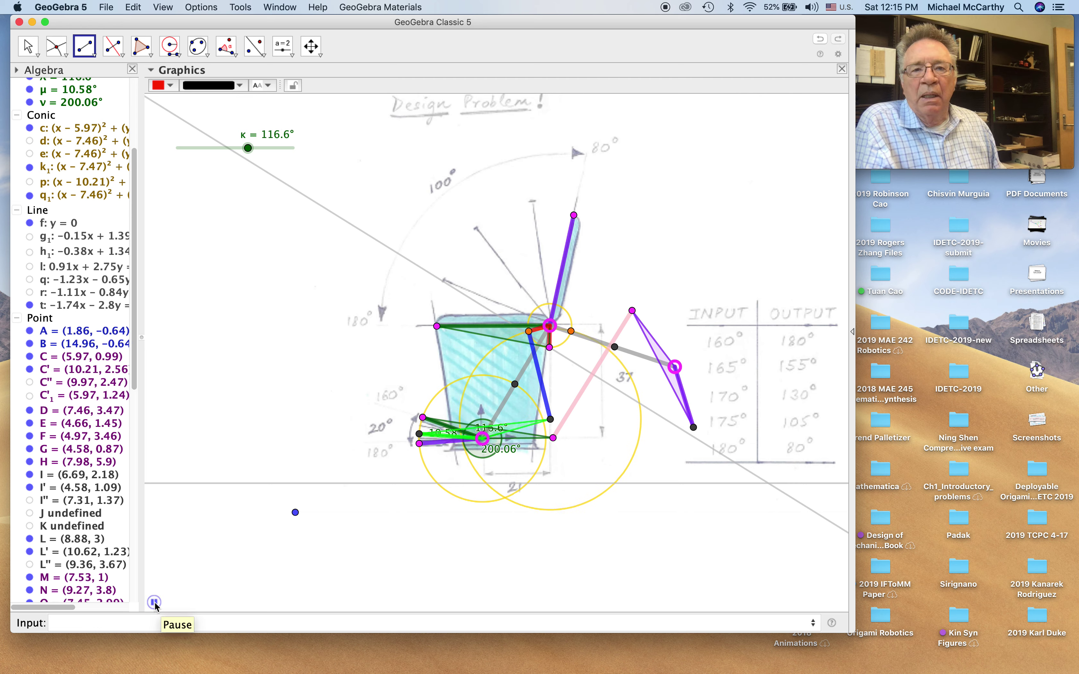
click(154, 602)
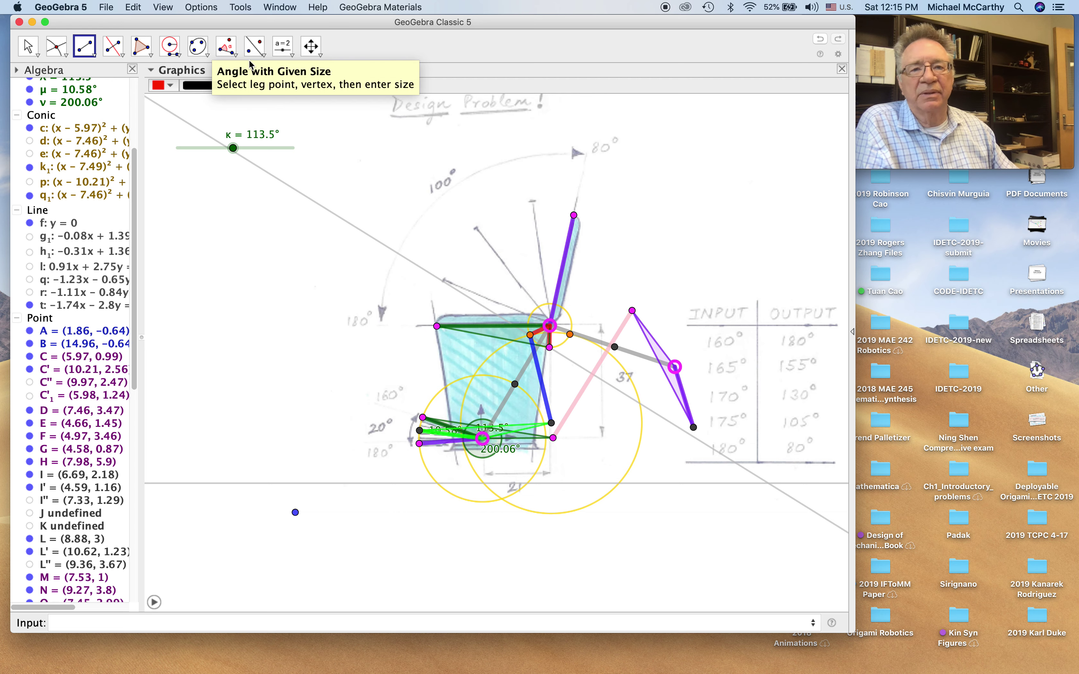
Step: Measure the angle at vertex O from pivot D to the closed lid's end point F
click(230, 54)
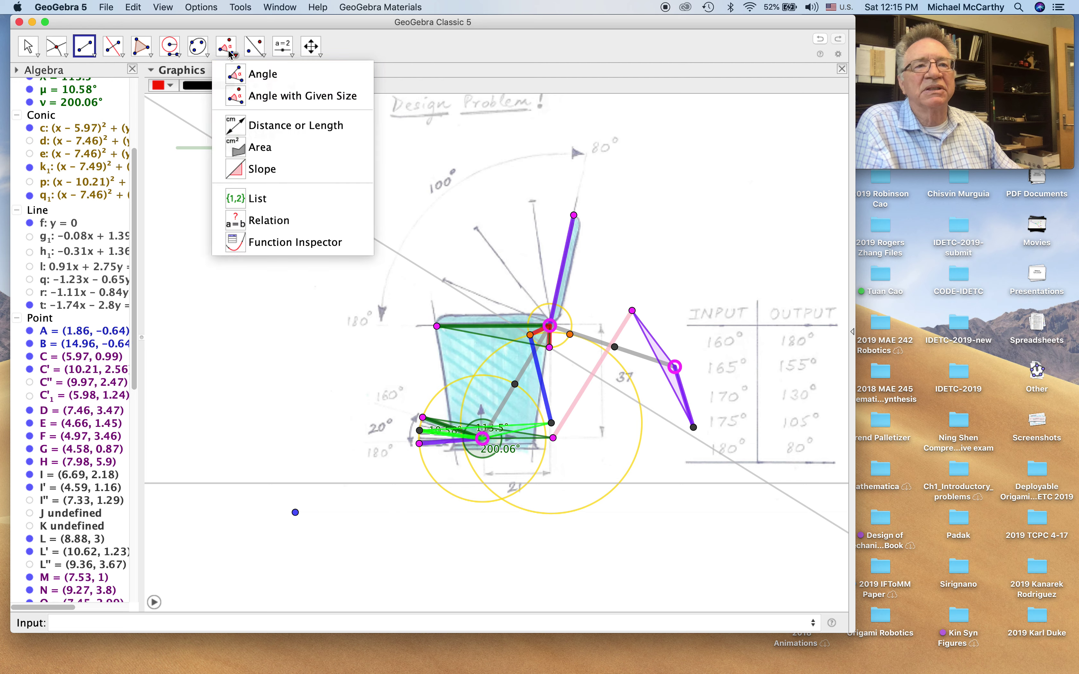
click(235, 69)
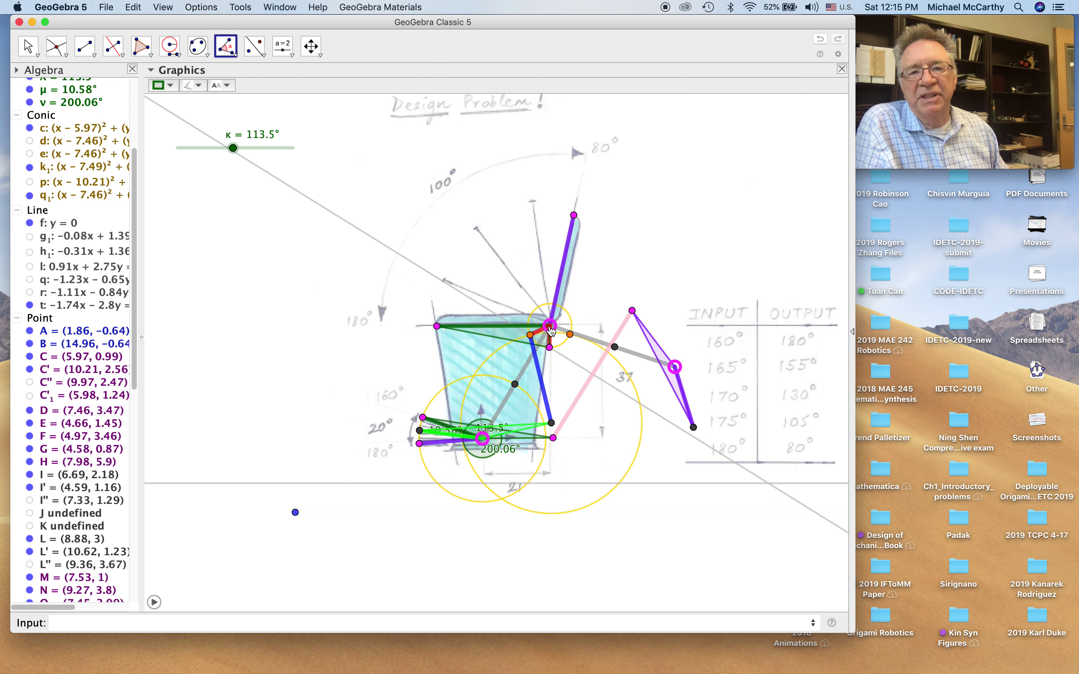
click(550, 341)
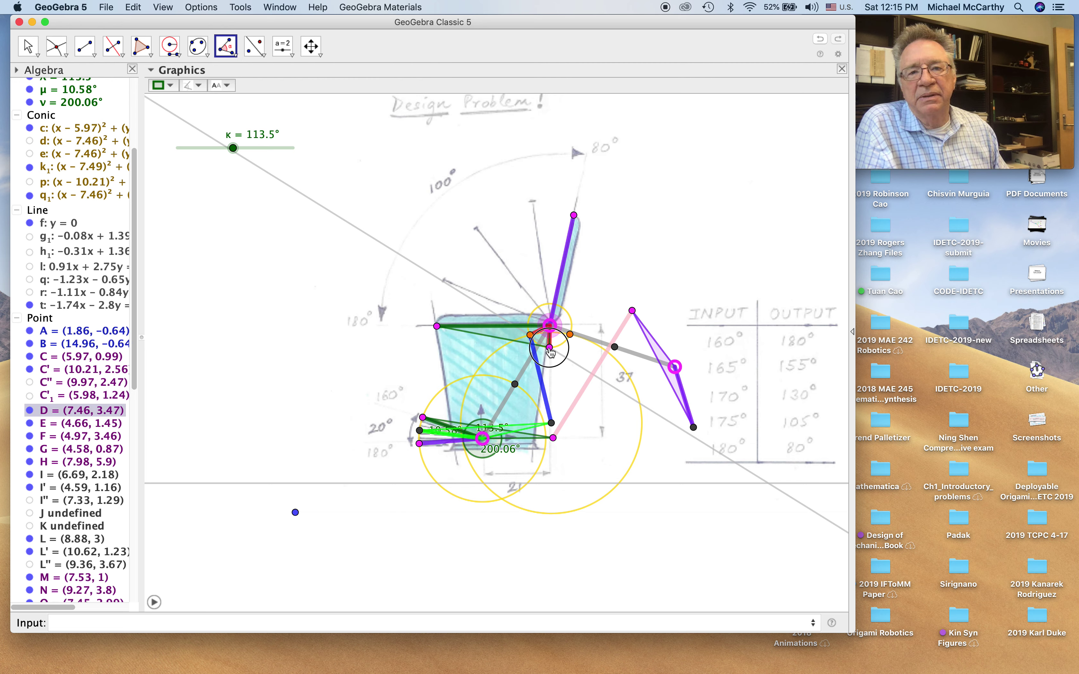
click(551, 348)
click(437, 326)
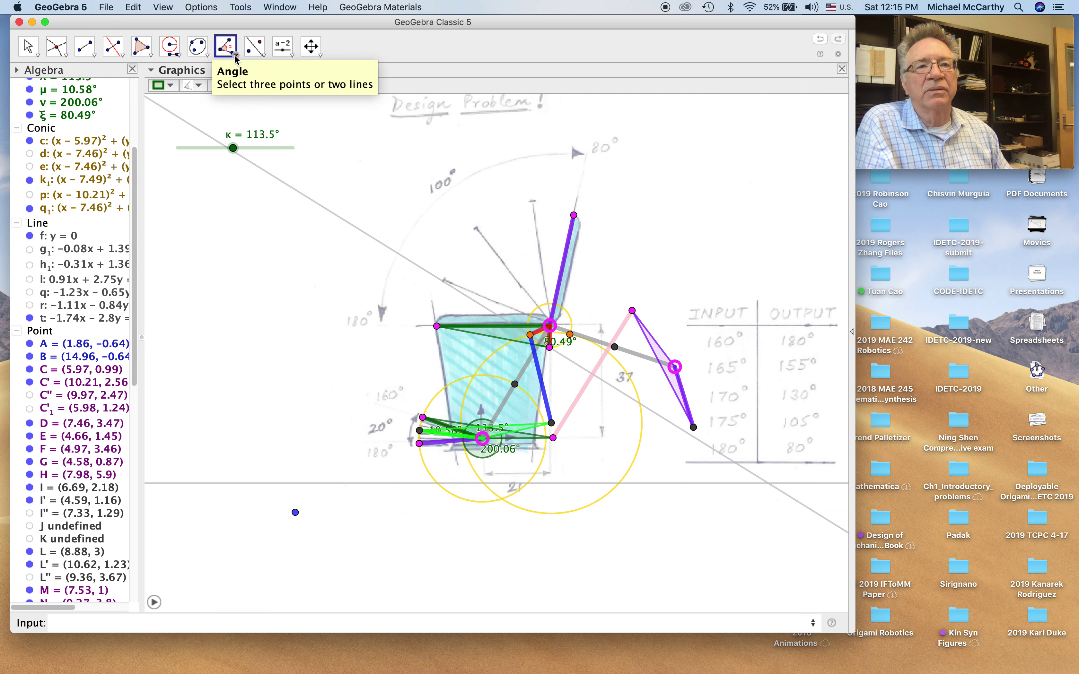
Step: Construct a counterclockwise angle of size ξ at the left orange intersection point, using pivot D as the leg point
click(226, 45)
click(239, 95)
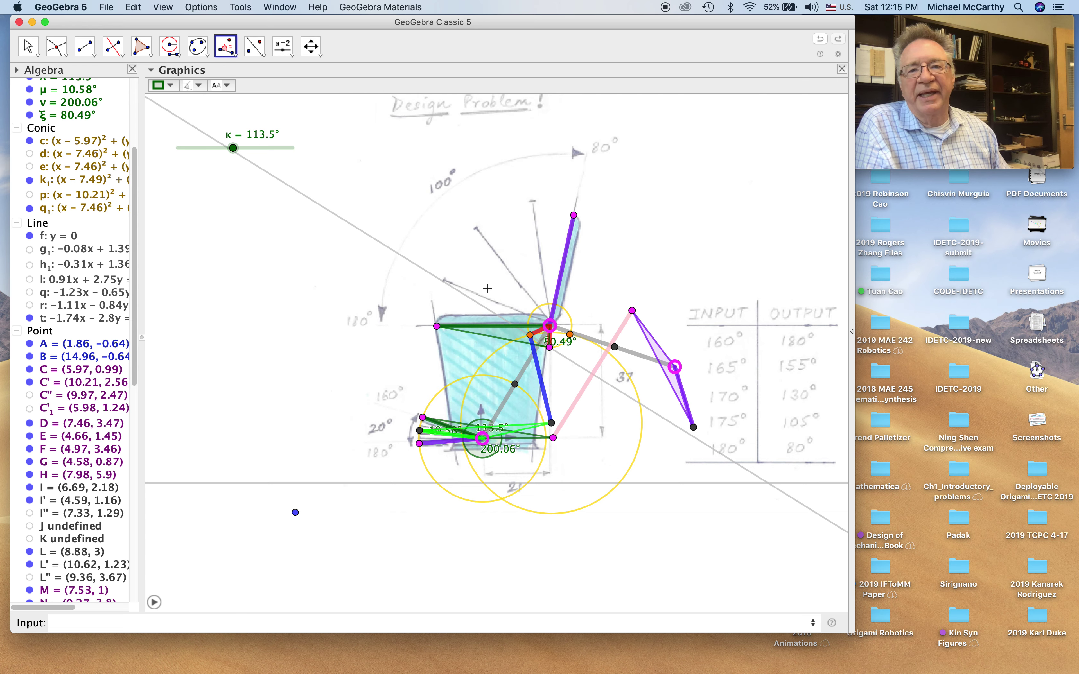
click(547, 333)
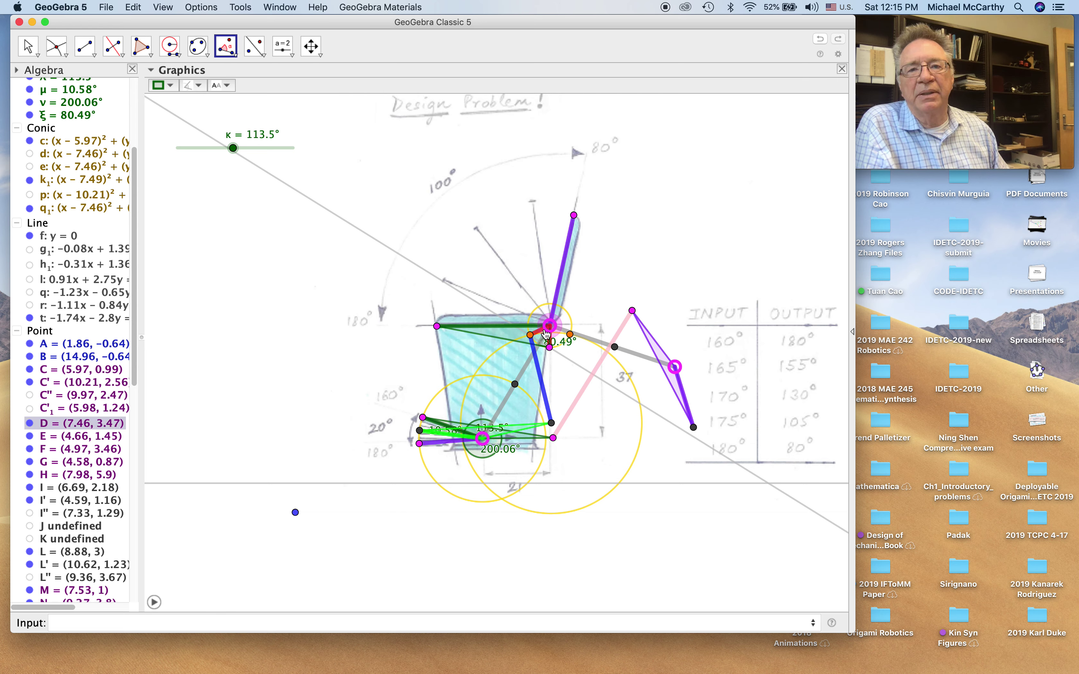
click(531, 337)
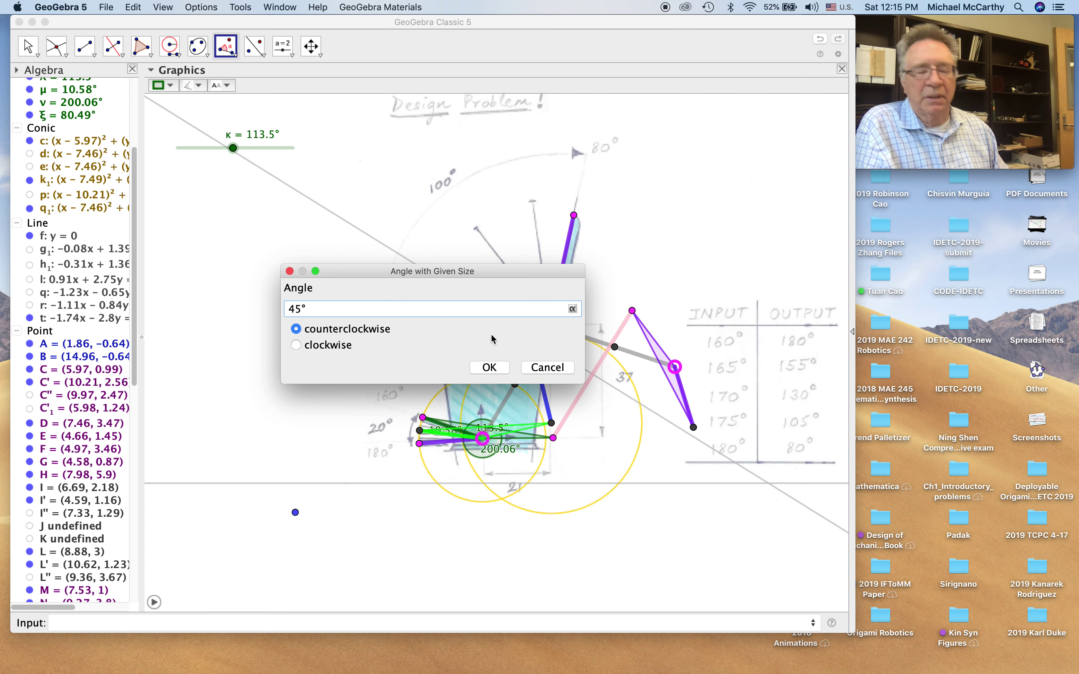
click(574, 310)
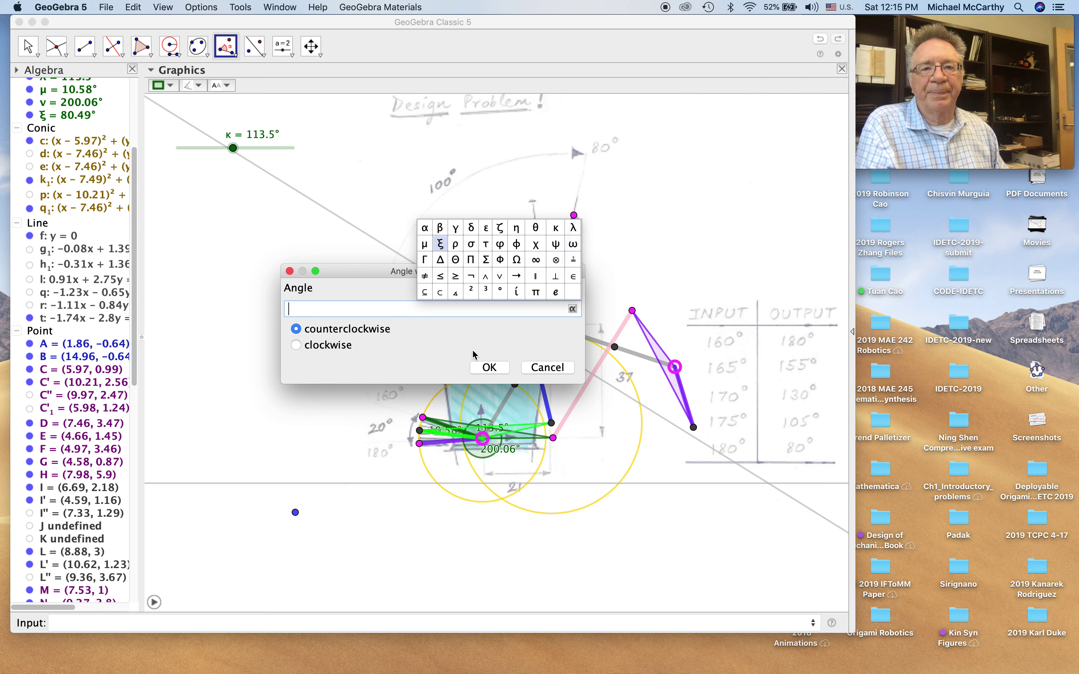
click(440, 243)
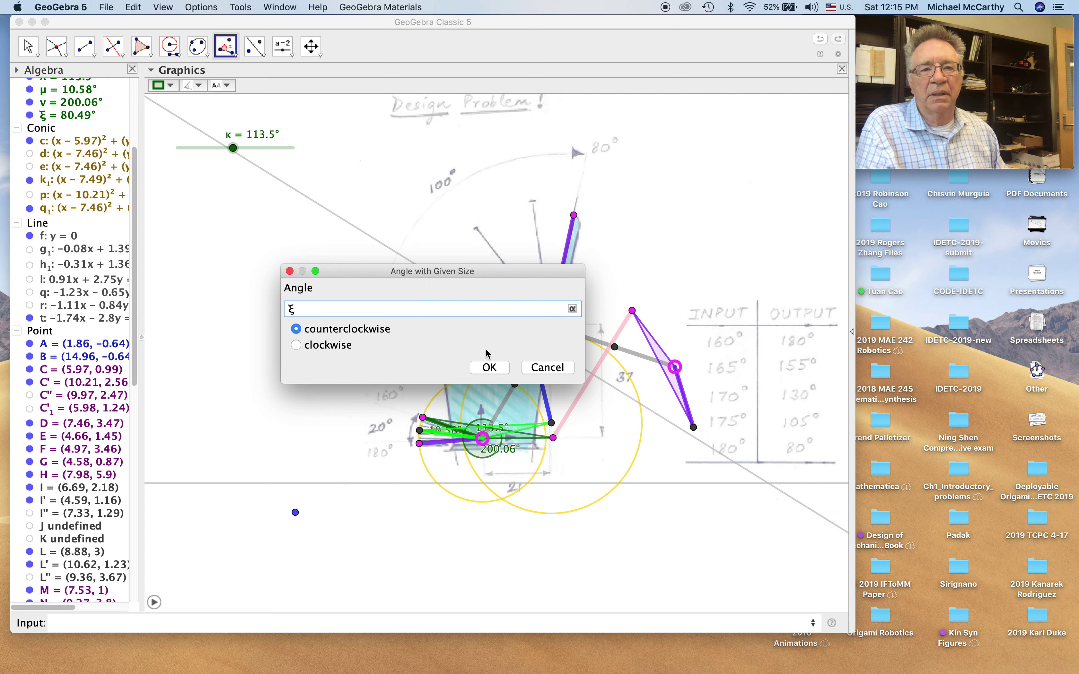
click(483, 368)
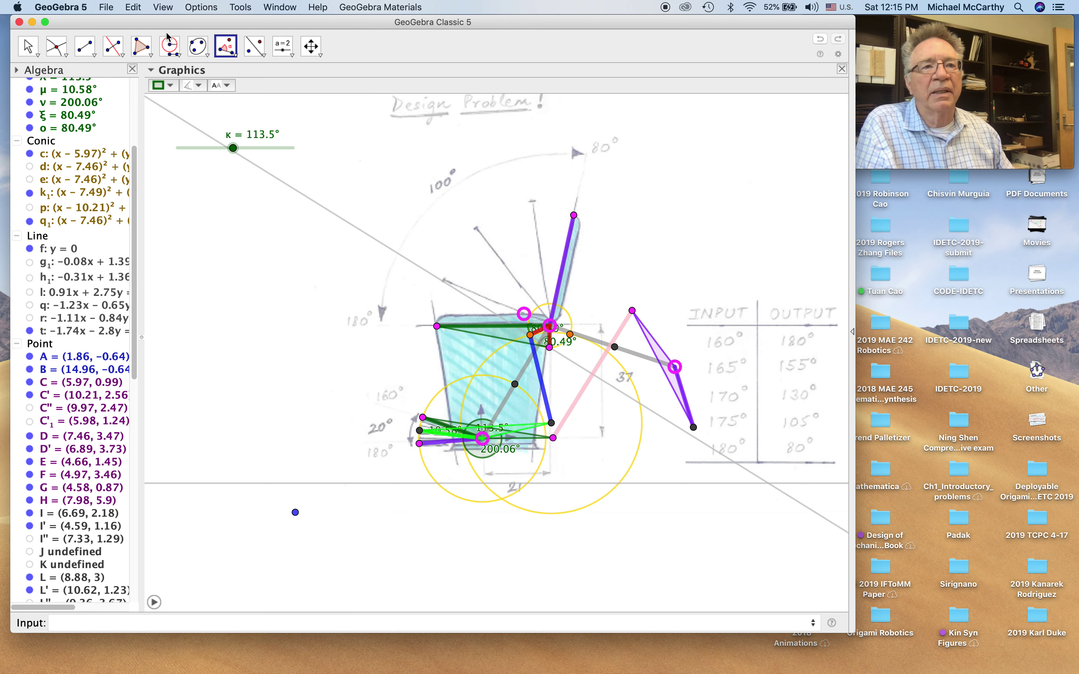
Step: Draw a line through the left orange intersection point and rotated point D', and hide D'
click(94, 54)
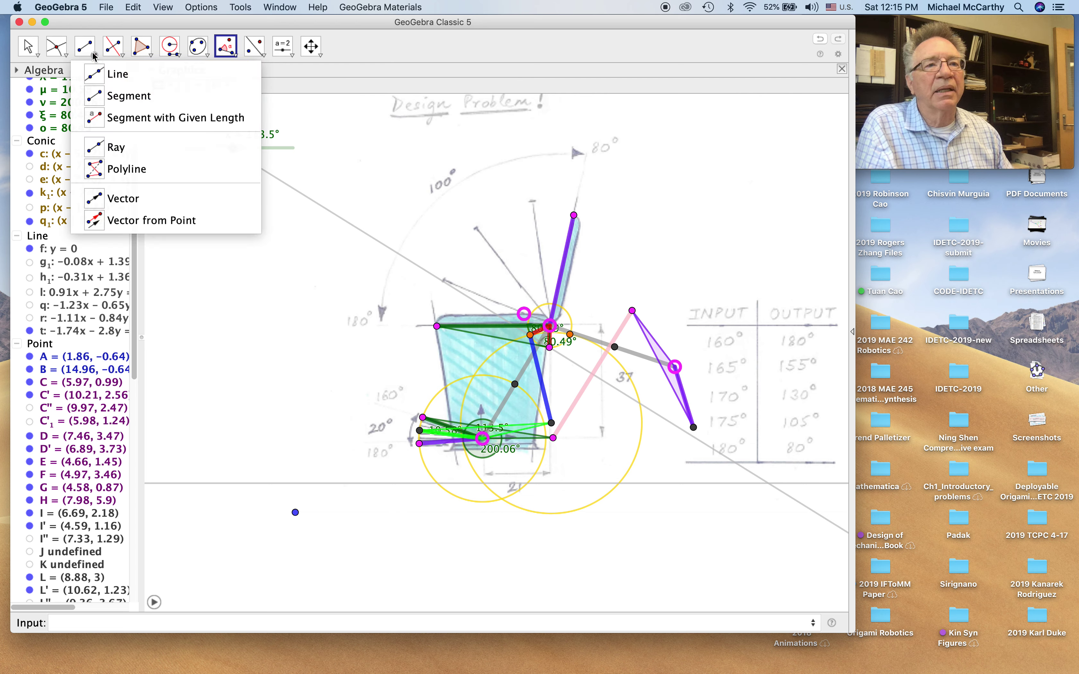
click(95, 76)
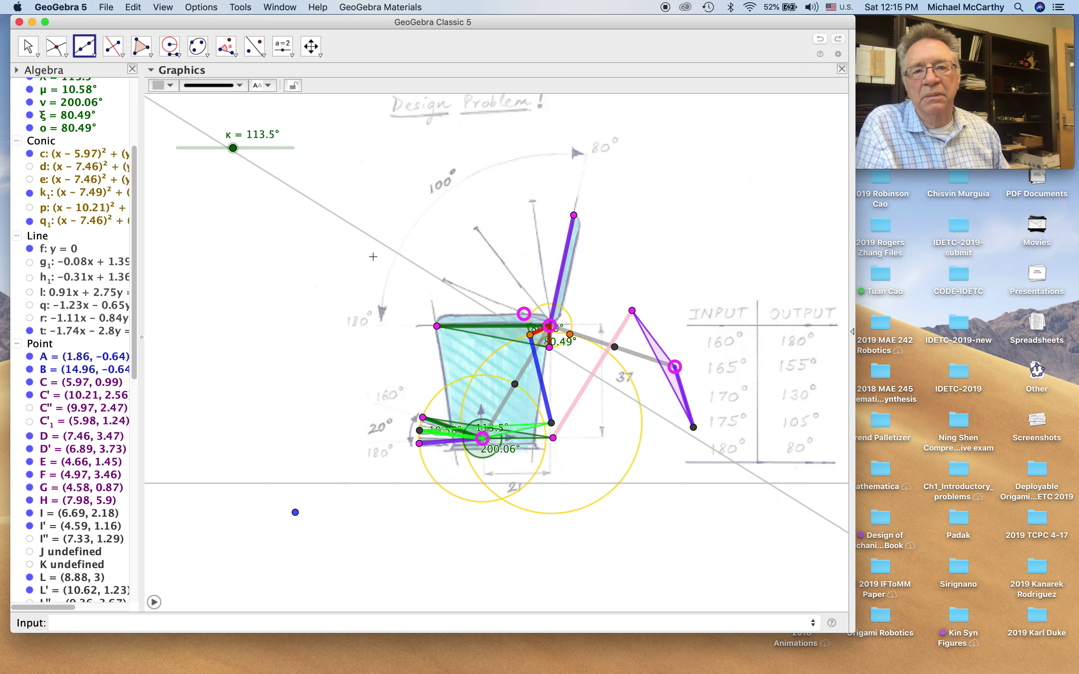
click(531, 336)
click(523, 314)
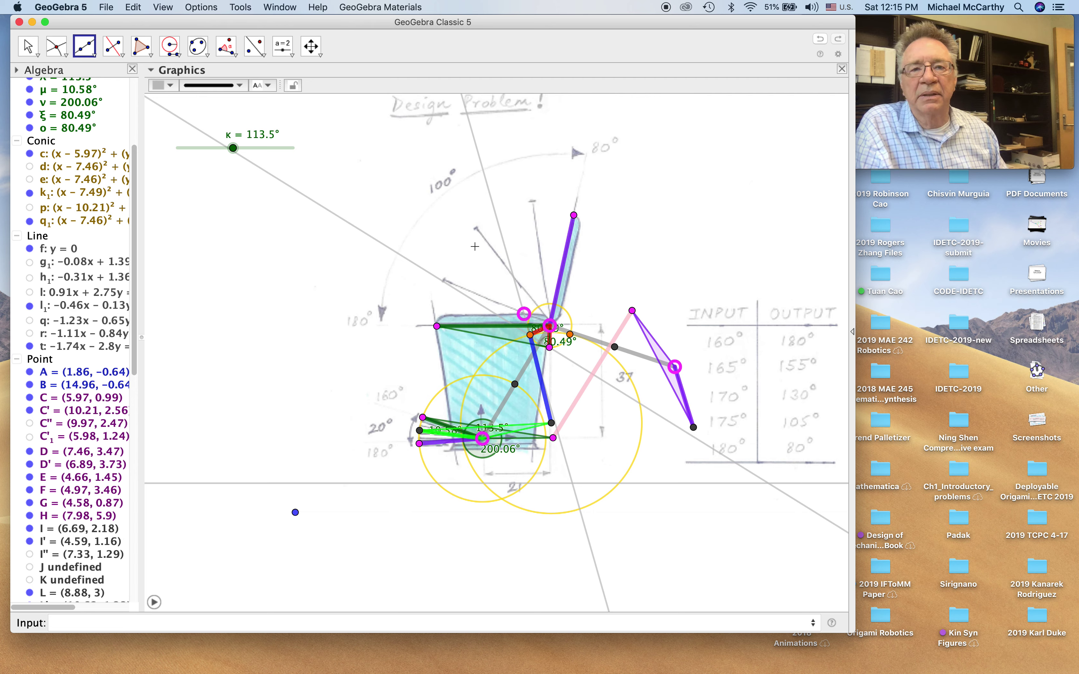
click(28, 47)
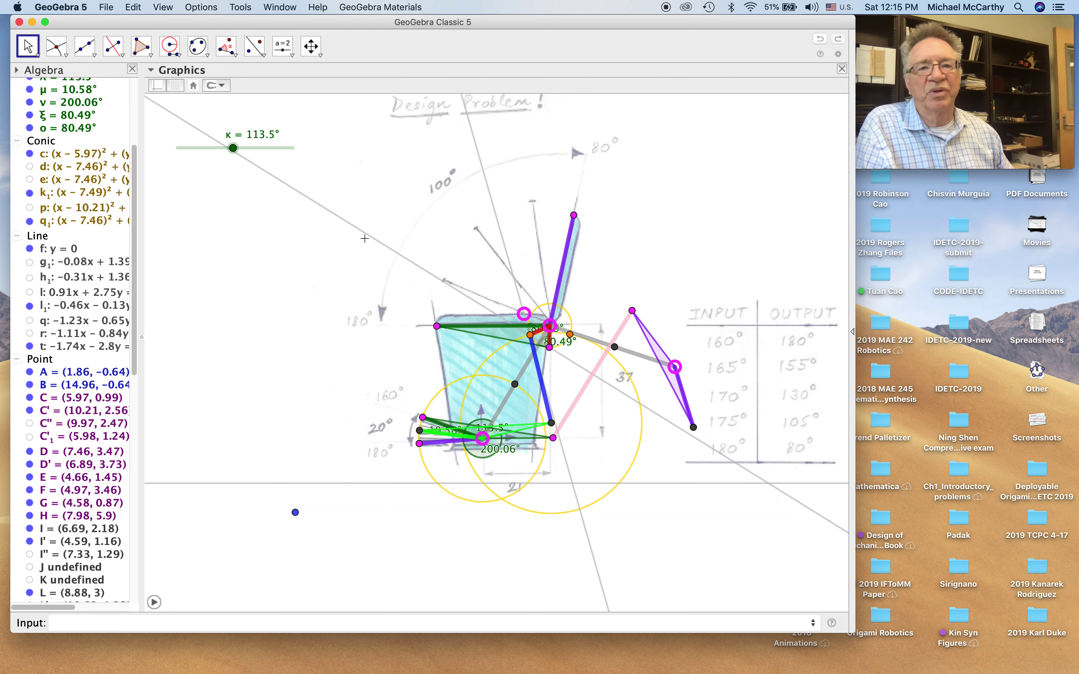
click(526, 314)
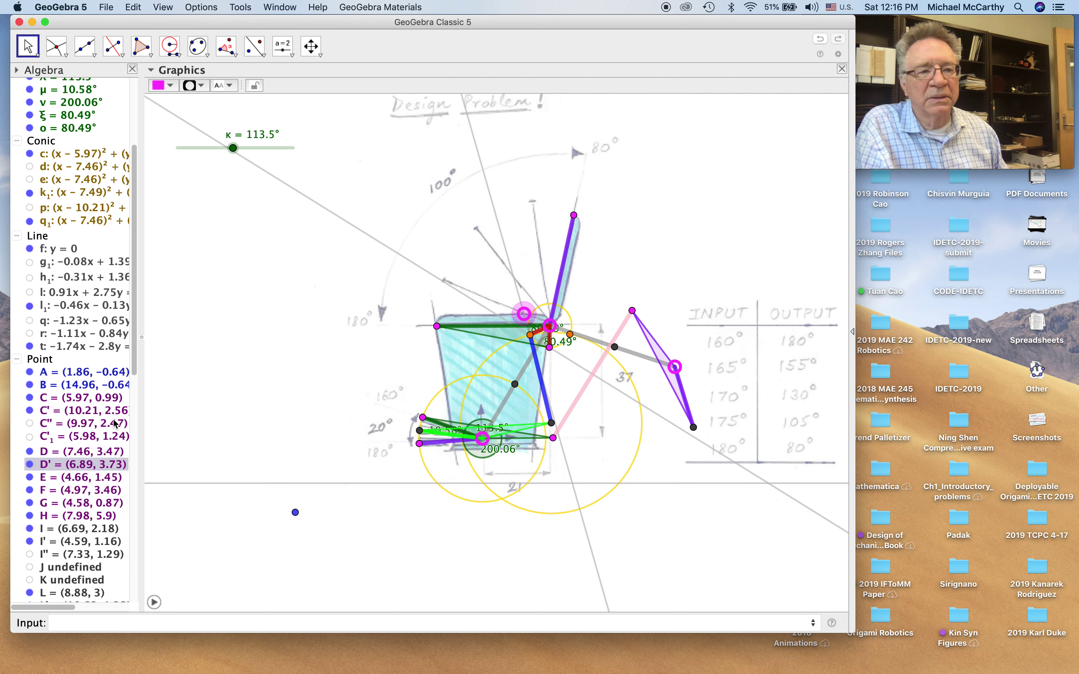
click(30, 465)
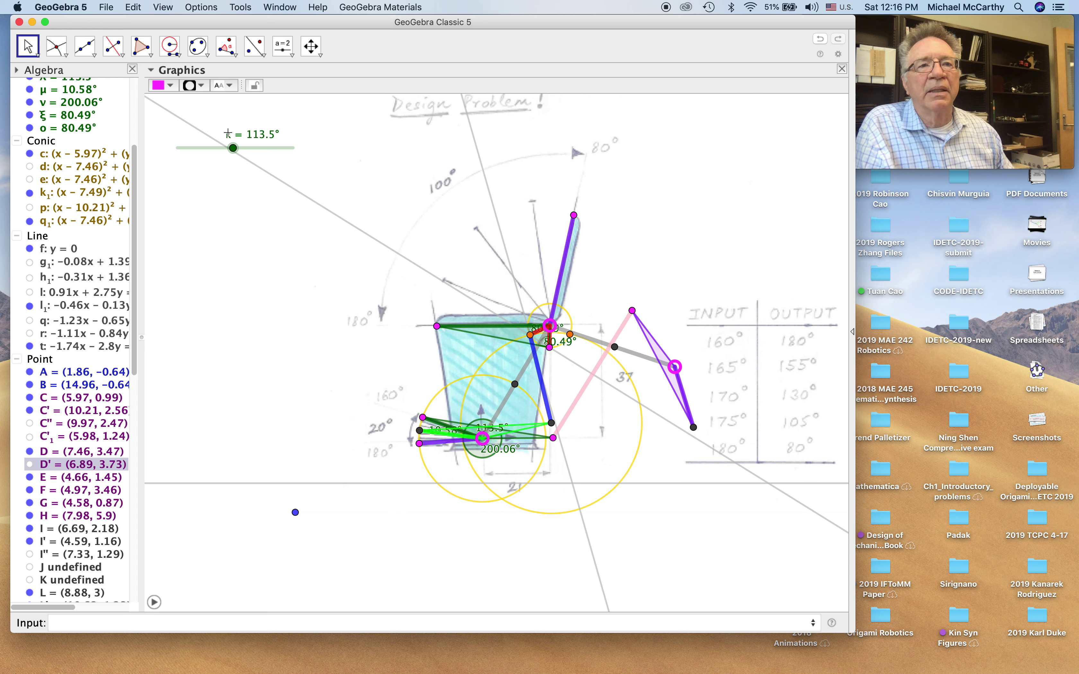
Step: Measure the angle at pivot D from point O to the closed lid's end point F
click(235, 54)
click(235, 56)
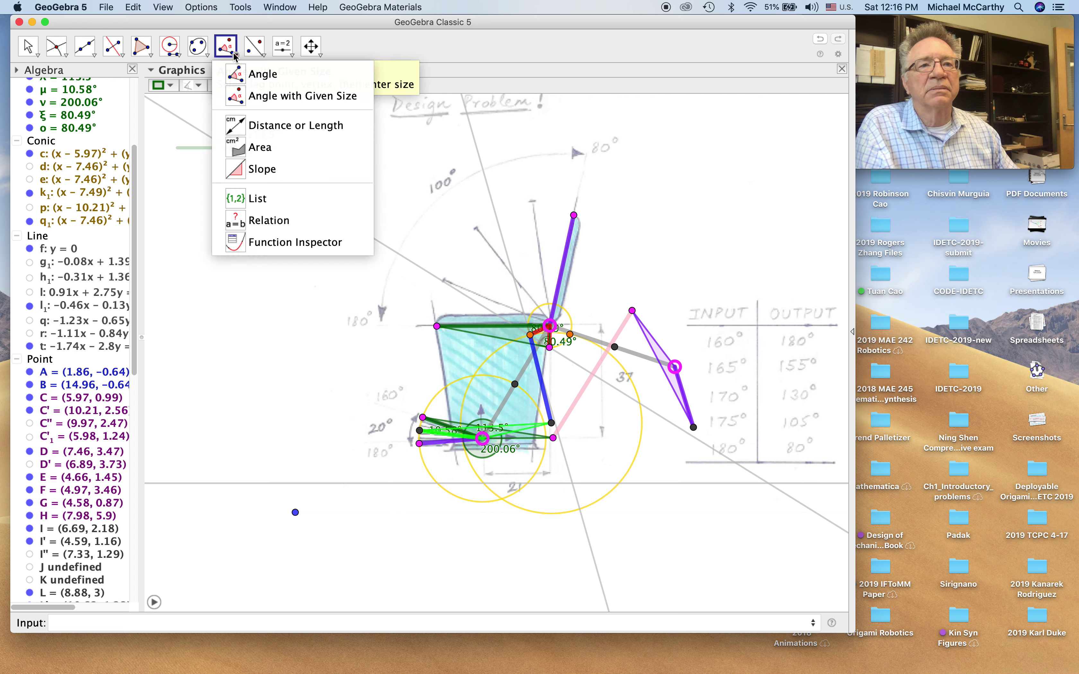
click(232, 73)
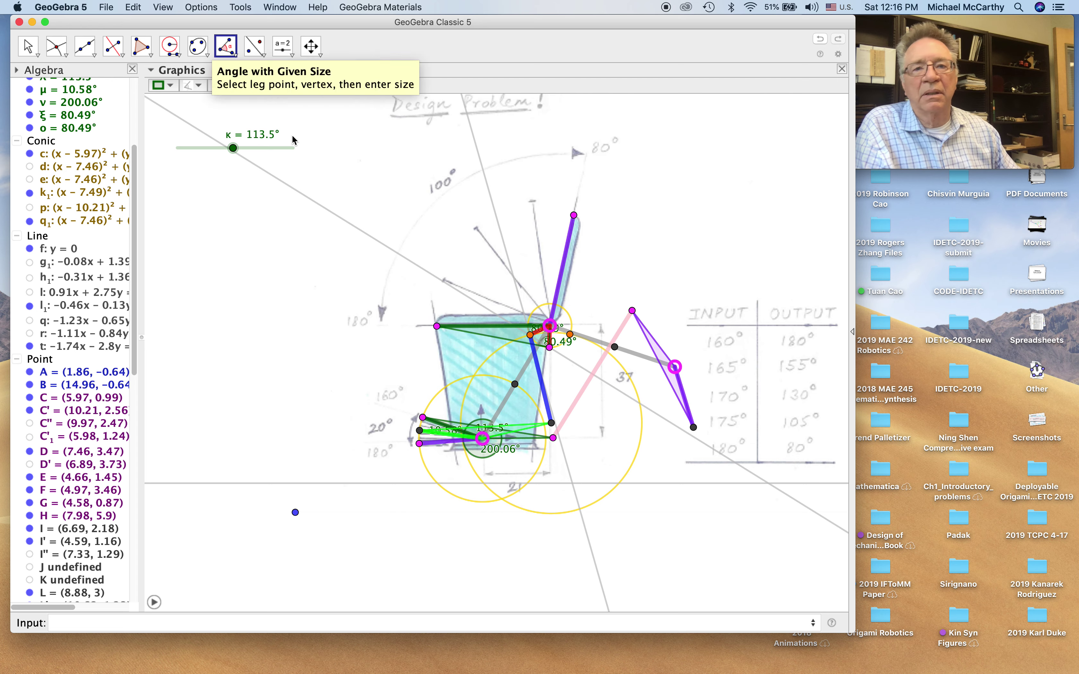
click(550, 348)
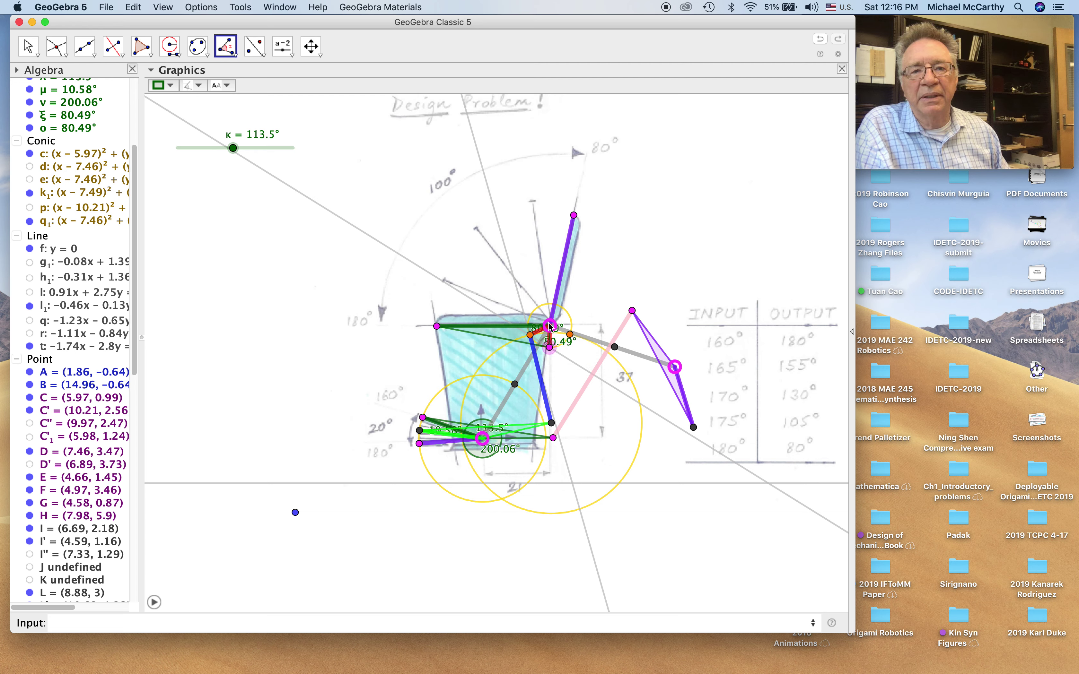
click(550, 325)
click(437, 327)
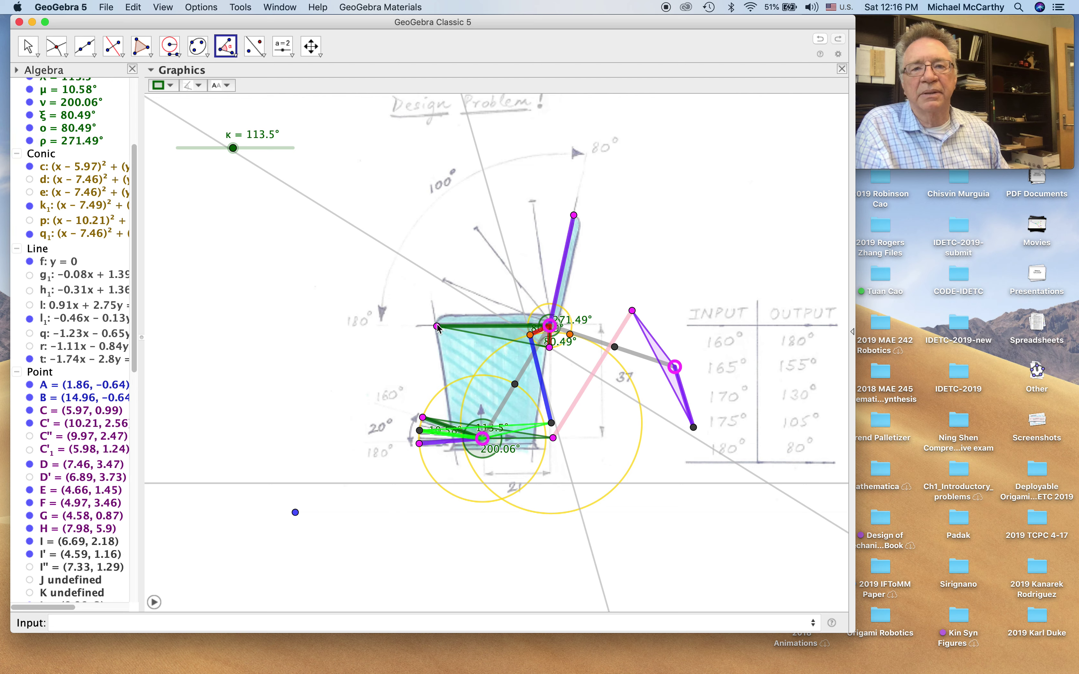
Step: Construct a counterclockwise angle of size ρ at pivot D, using the left orange intersection point as the leg point
click(226, 45)
click(240, 97)
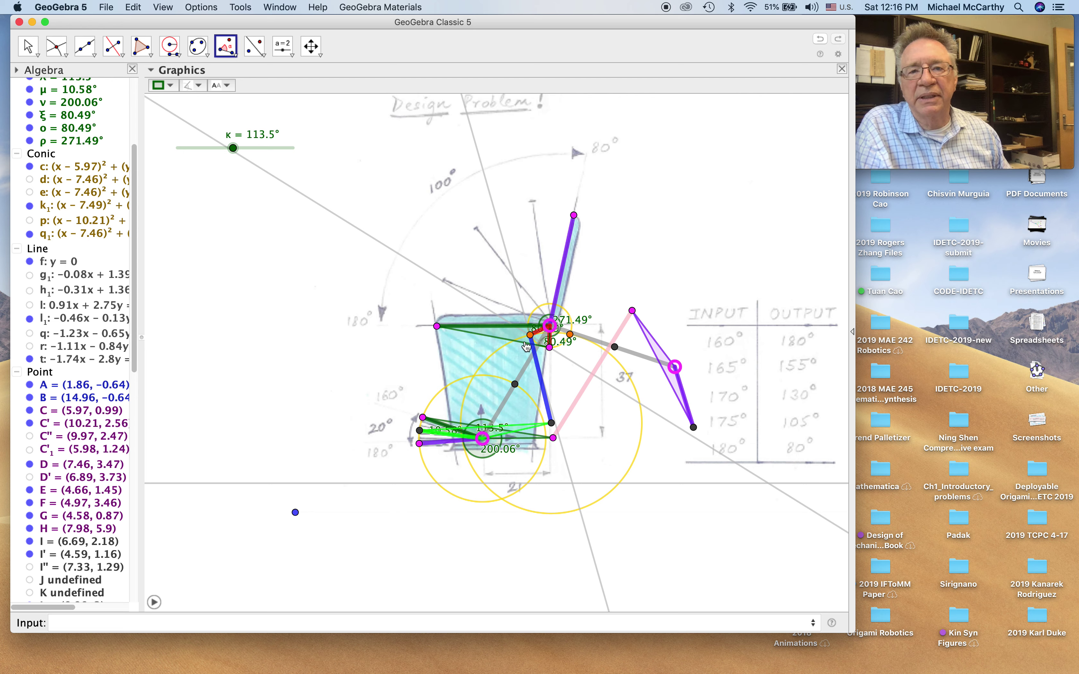
click(552, 327)
key(BackSpace)
key(BackSpace)
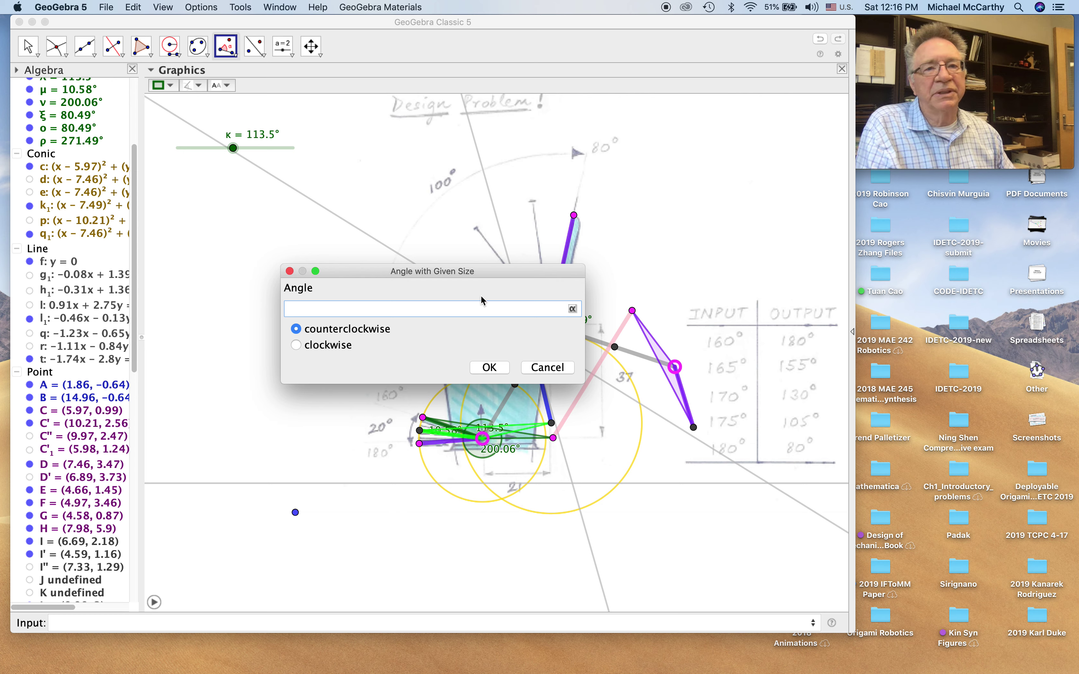
click(573, 310)
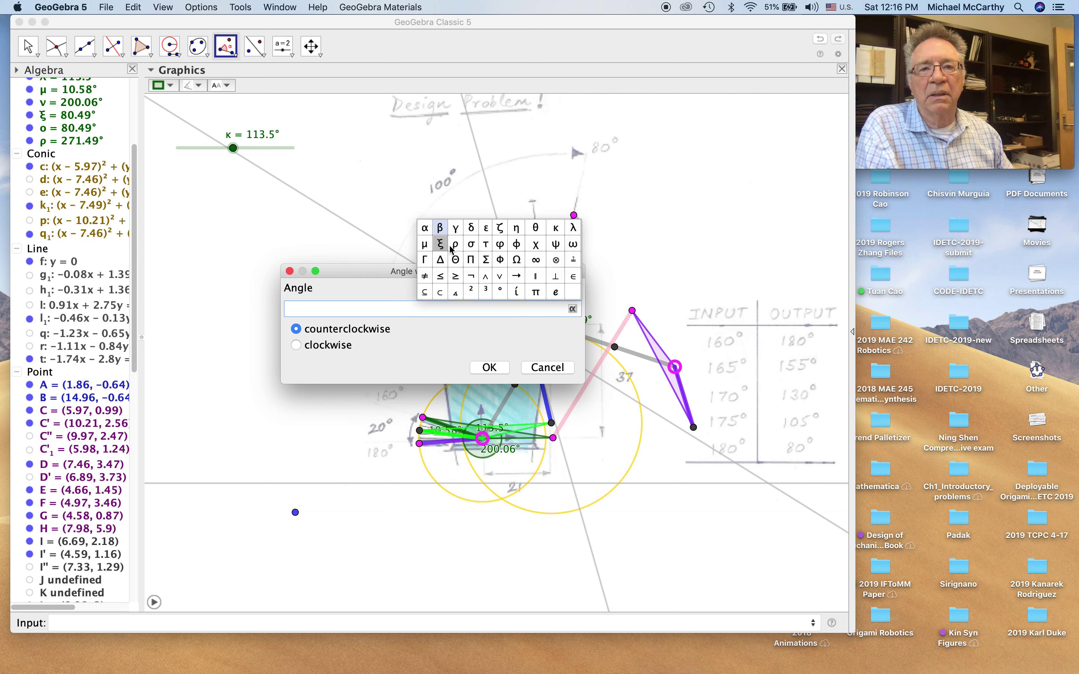
click(486, 293)
click(489, 367)
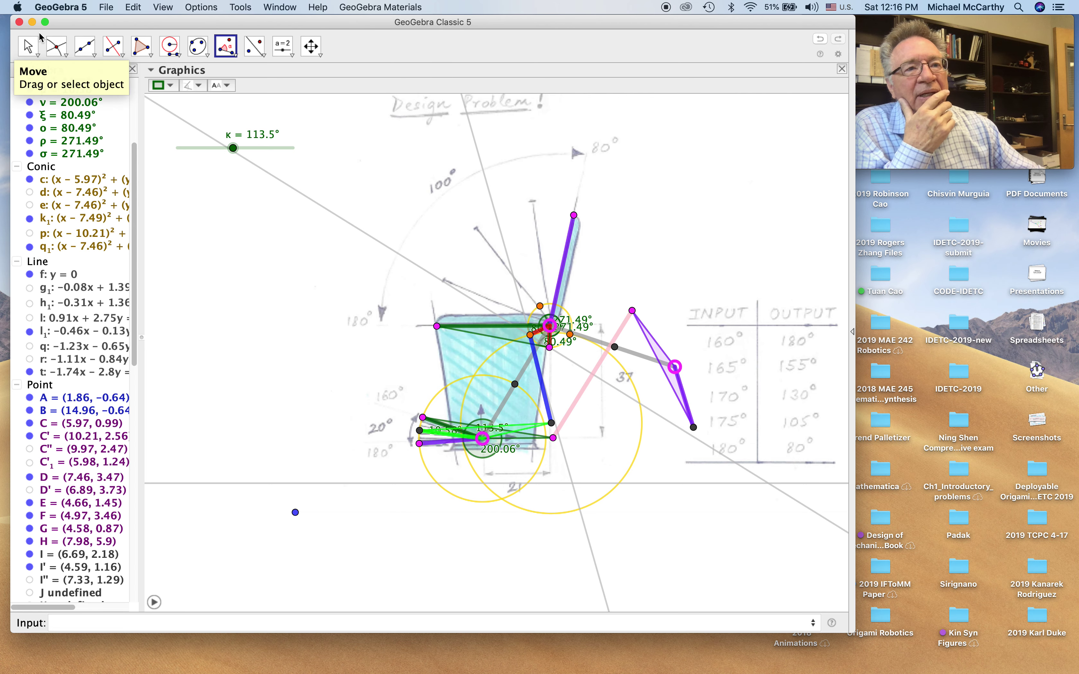
Step: Draw a line through pivot D and the rotated orange point, and create its intersection with the line through the left orange point
click(85, 46)
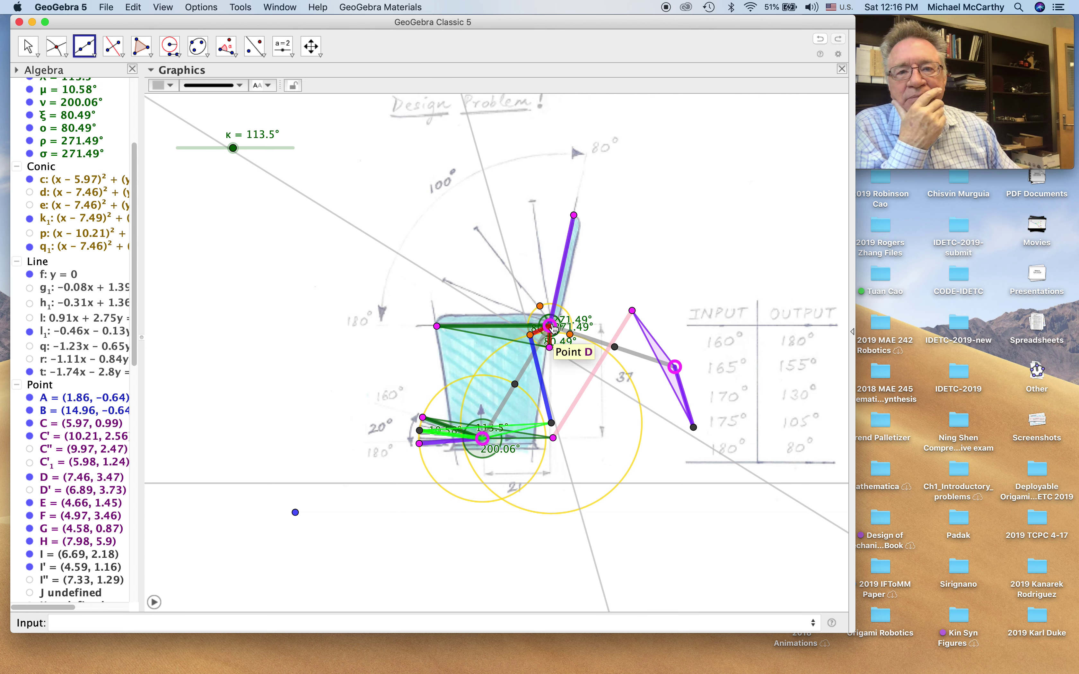
click(559, 348)
click(532, 291)
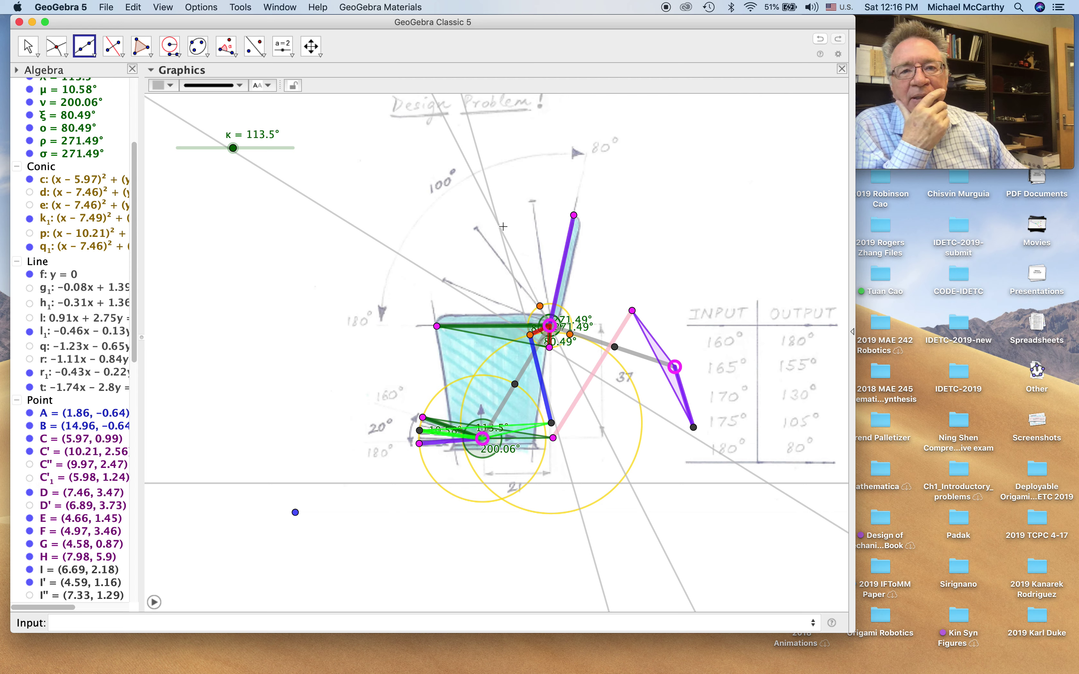
click(56, 46)
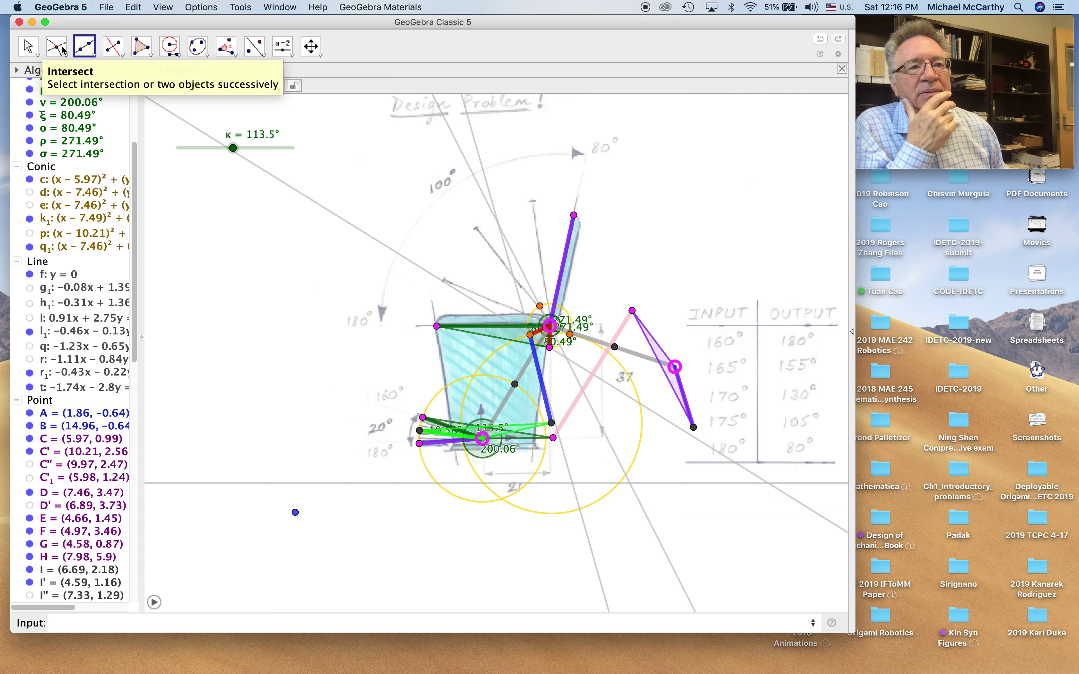
click(452, 135)
click(476, 139)
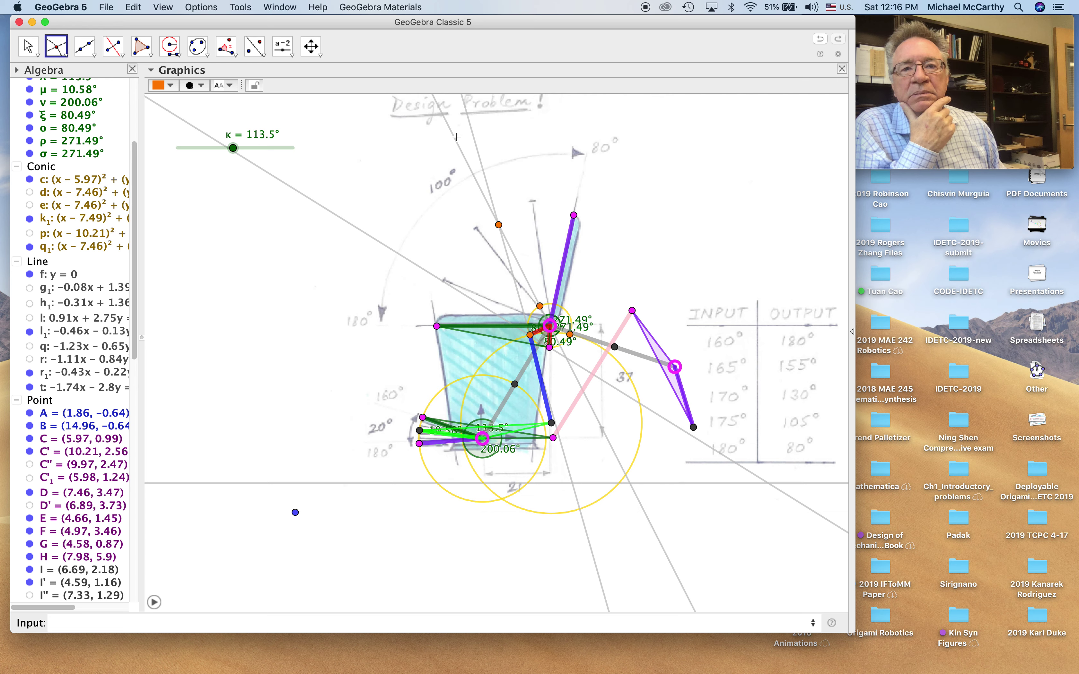
Step: Draw a triangle joining the left orange intersection point, the two lines' intersection and pivot D, and color it red
click(142, 48)
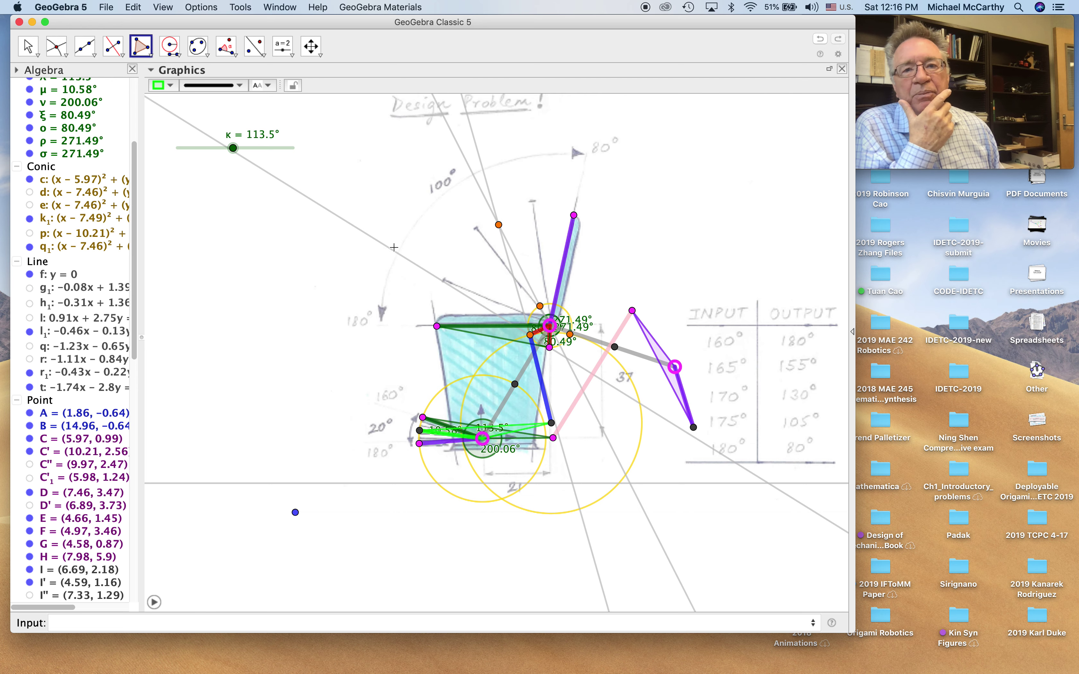
click(531, 335)
click(499, 225)
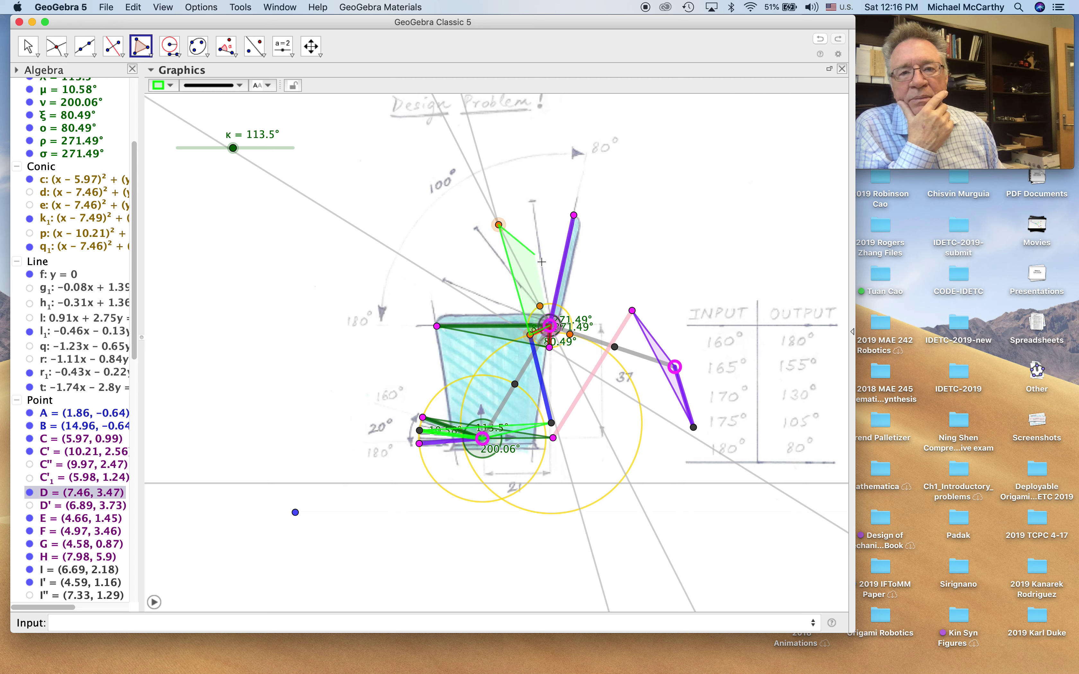
click(540, 306)
click(553, 330)
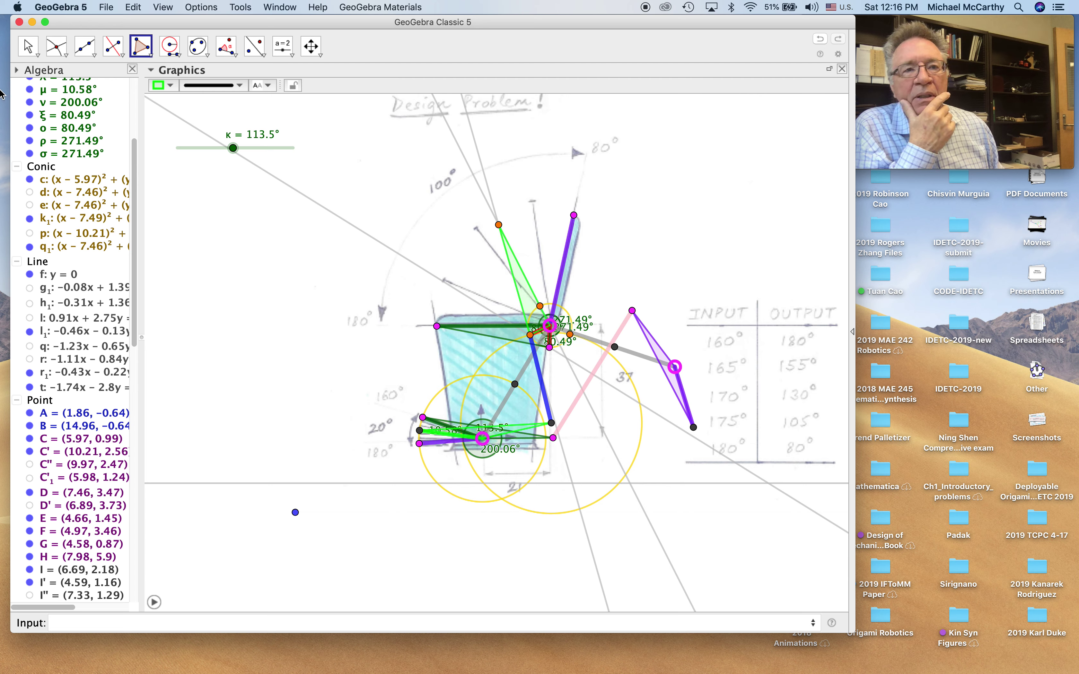
click(170, 86)
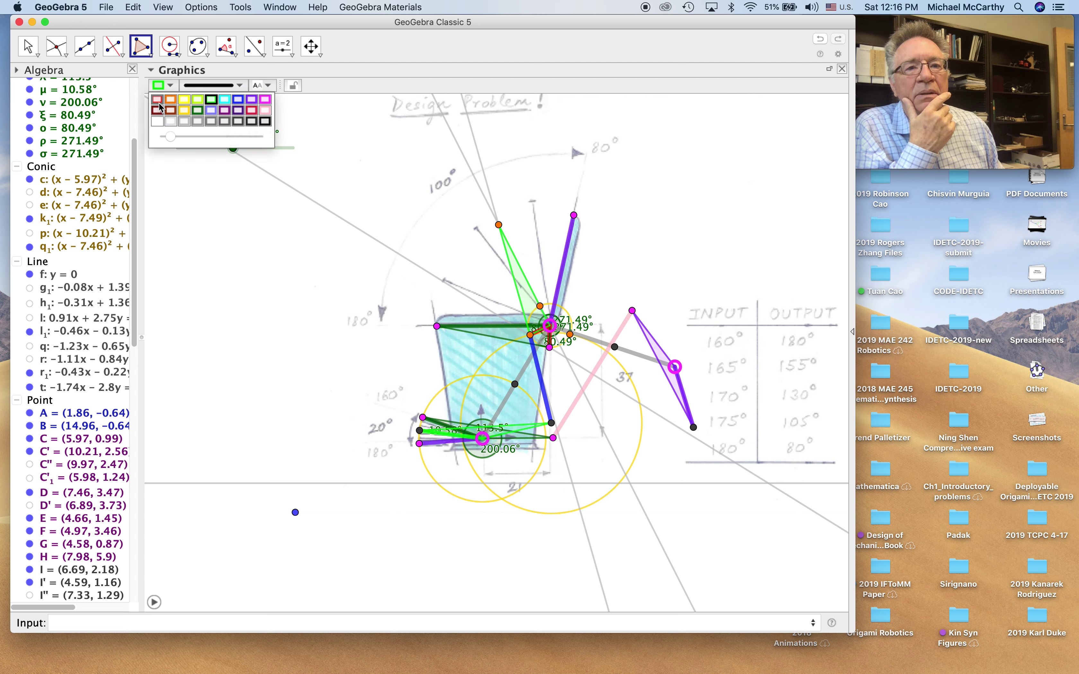
click(158, 106)
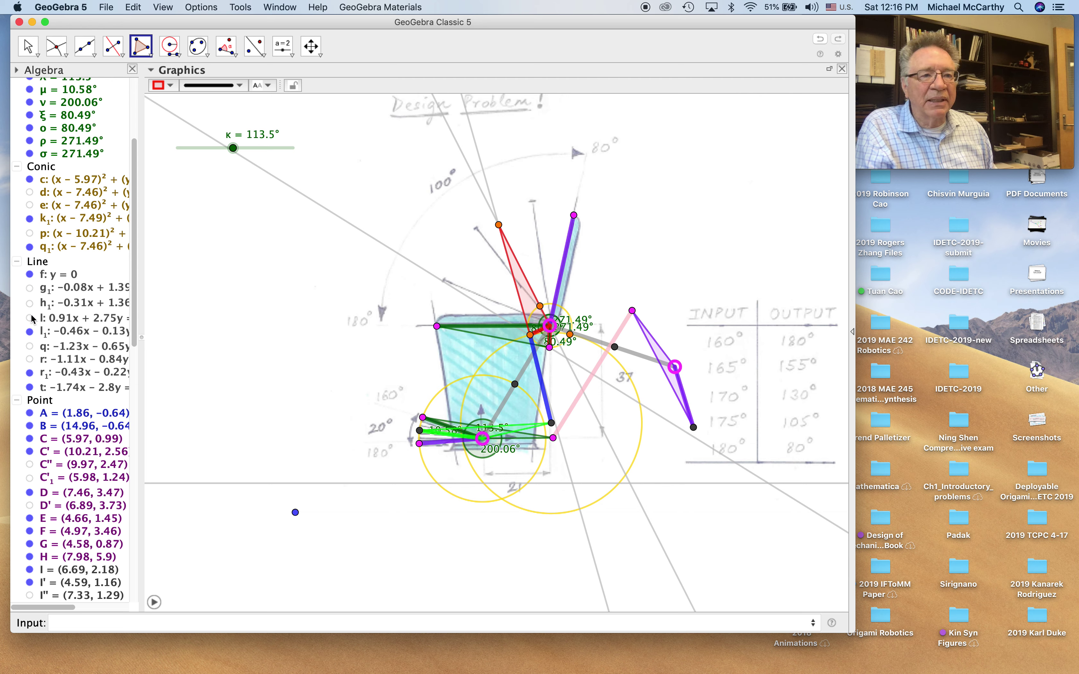
Step: Hide construction lines l₁ and r₁ and rotated point R', and play the κ animation
click(29, 374)
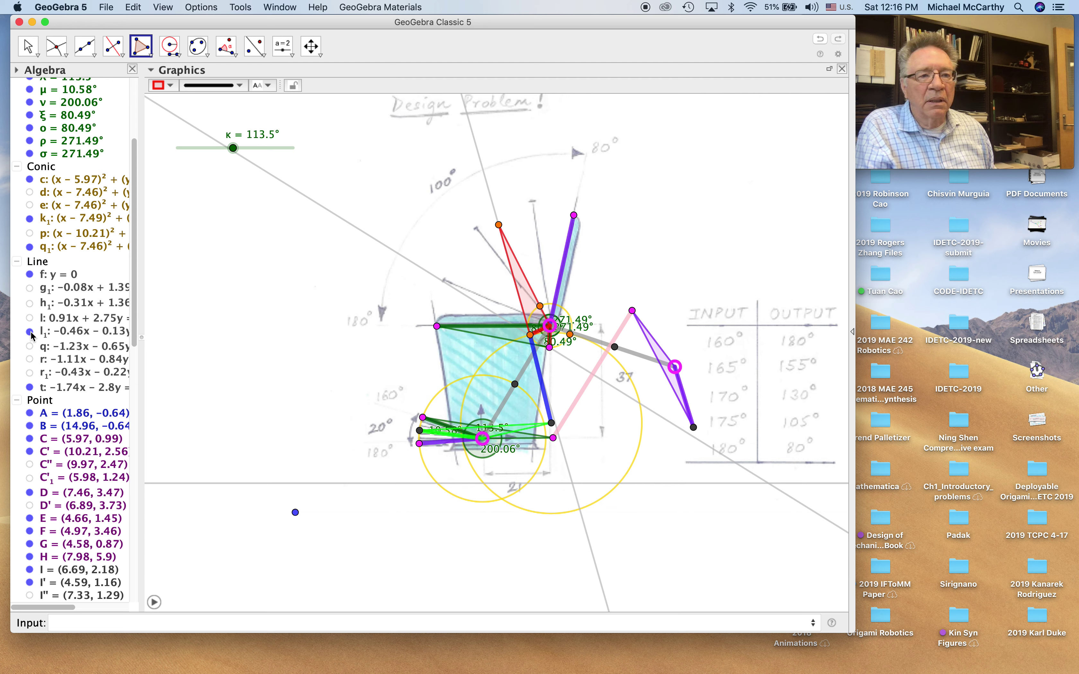
click(30, 331)
click(28, 46)
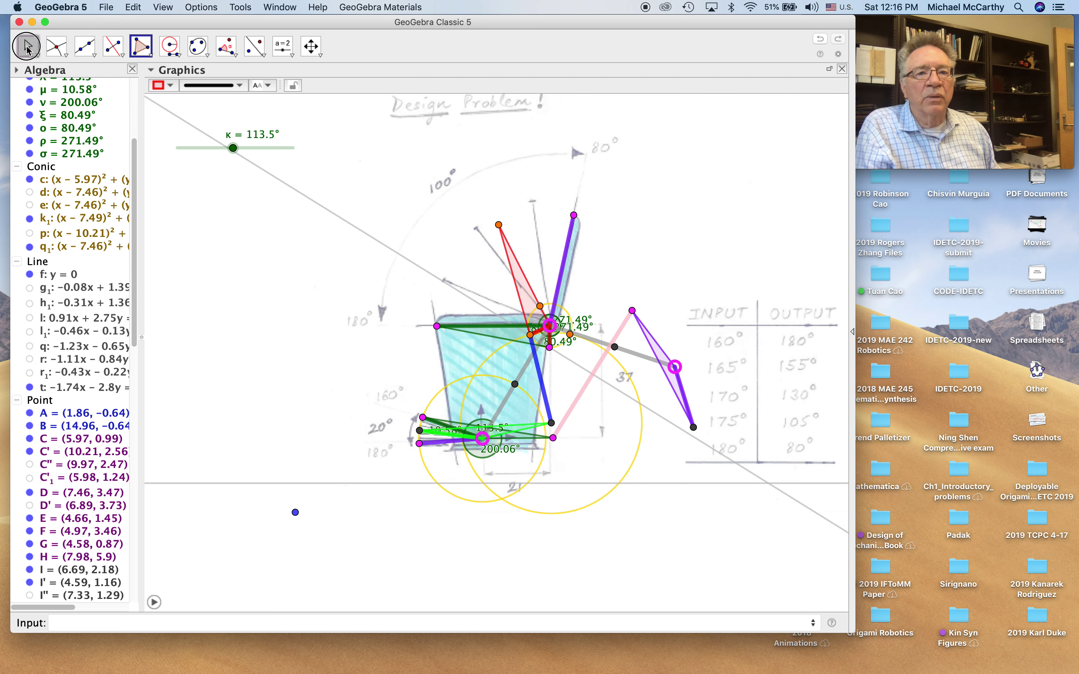
click(541, 307)
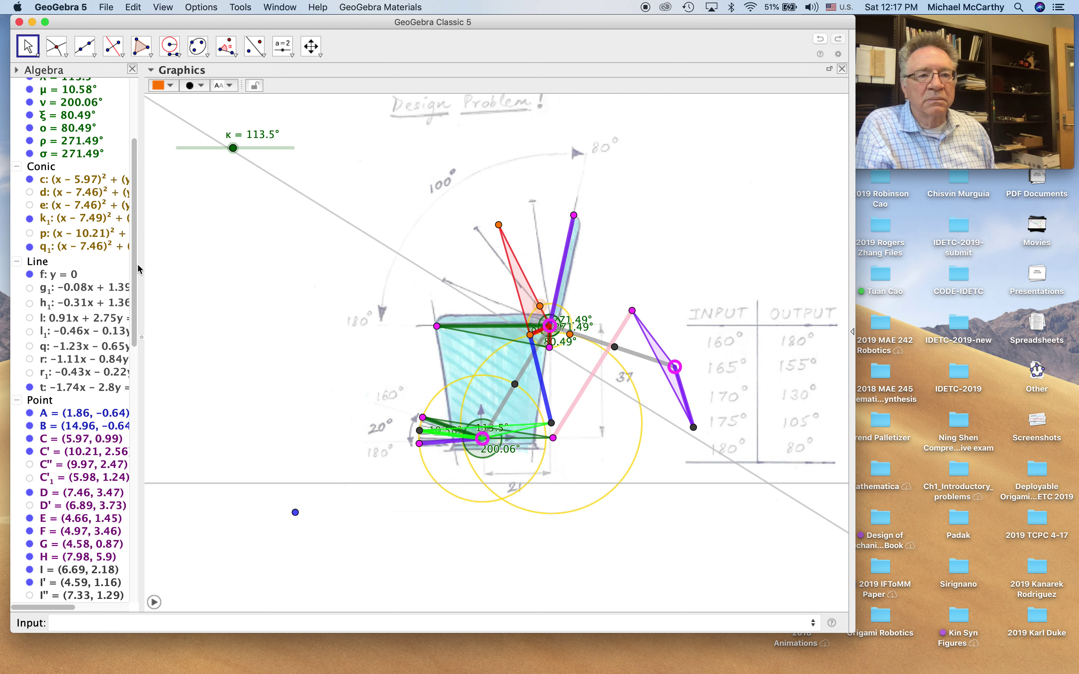
drag(136, 270, 140, 382)
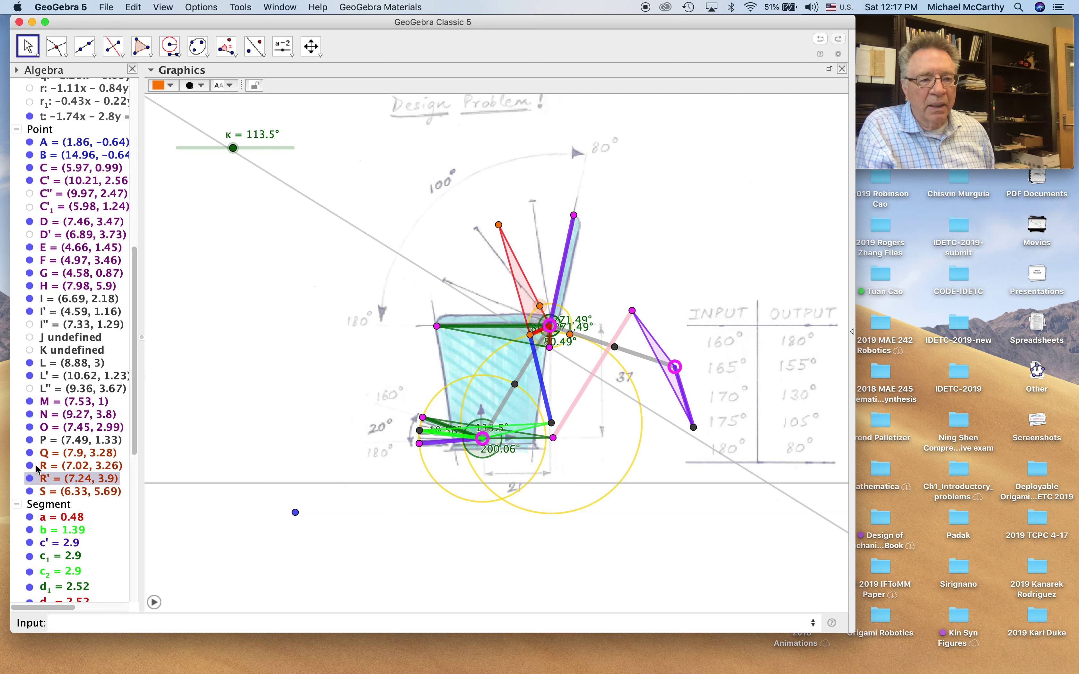
click(29, 478)
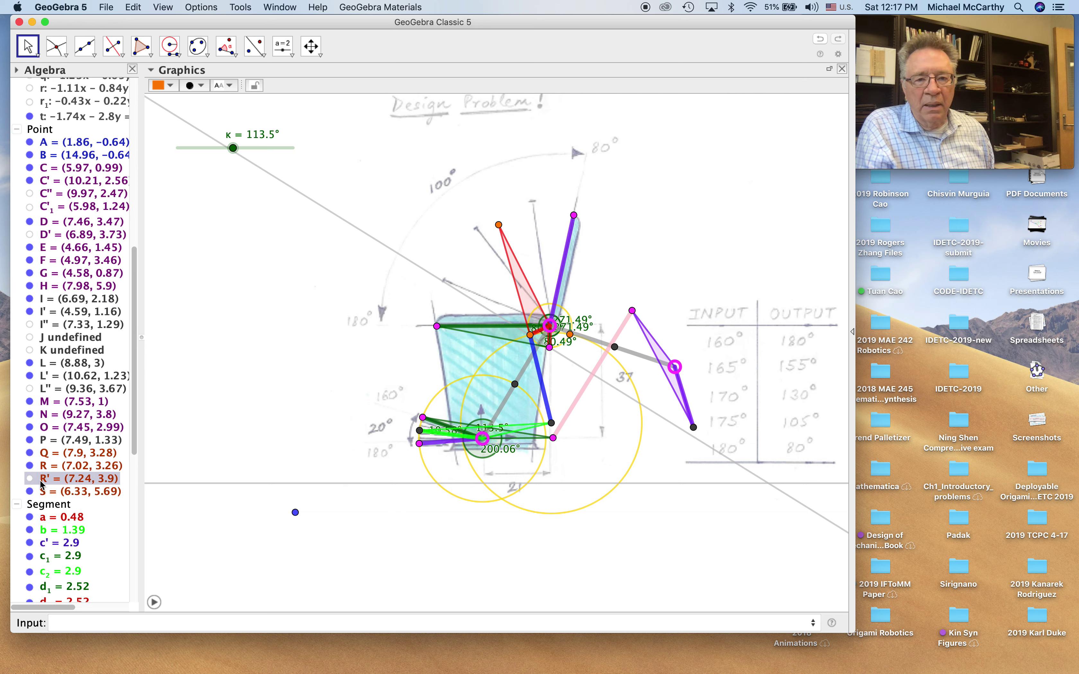
click(155, 603)
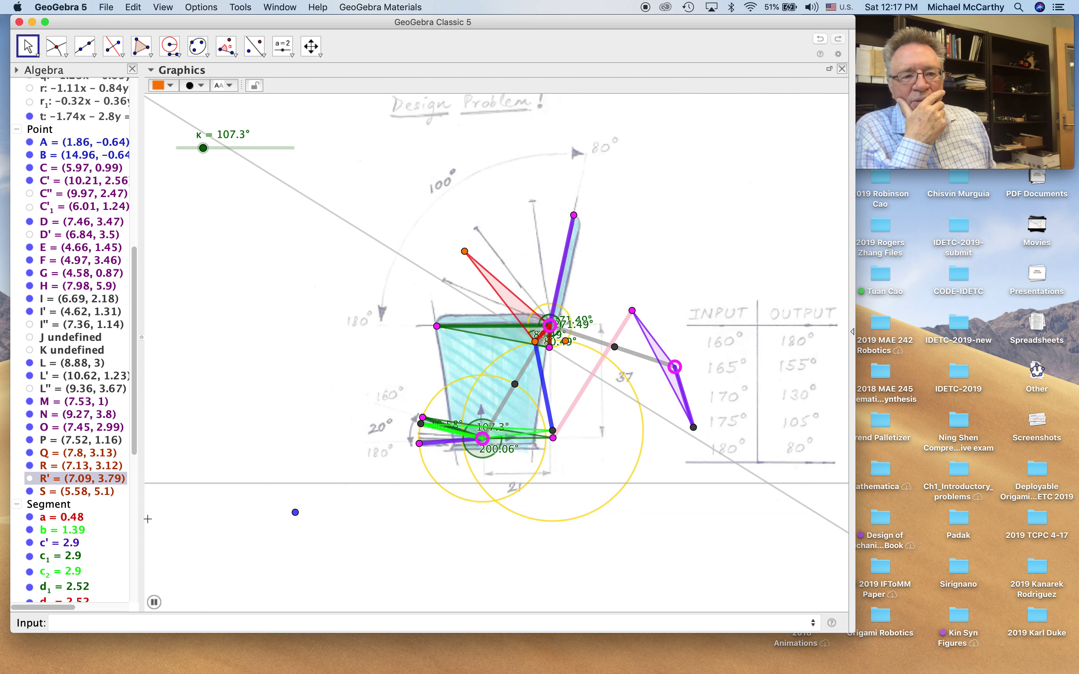
Step: Pause the κ animation, set κ to 109.2°, and move point O to about (7.24, 3.12)
click(153, 602)
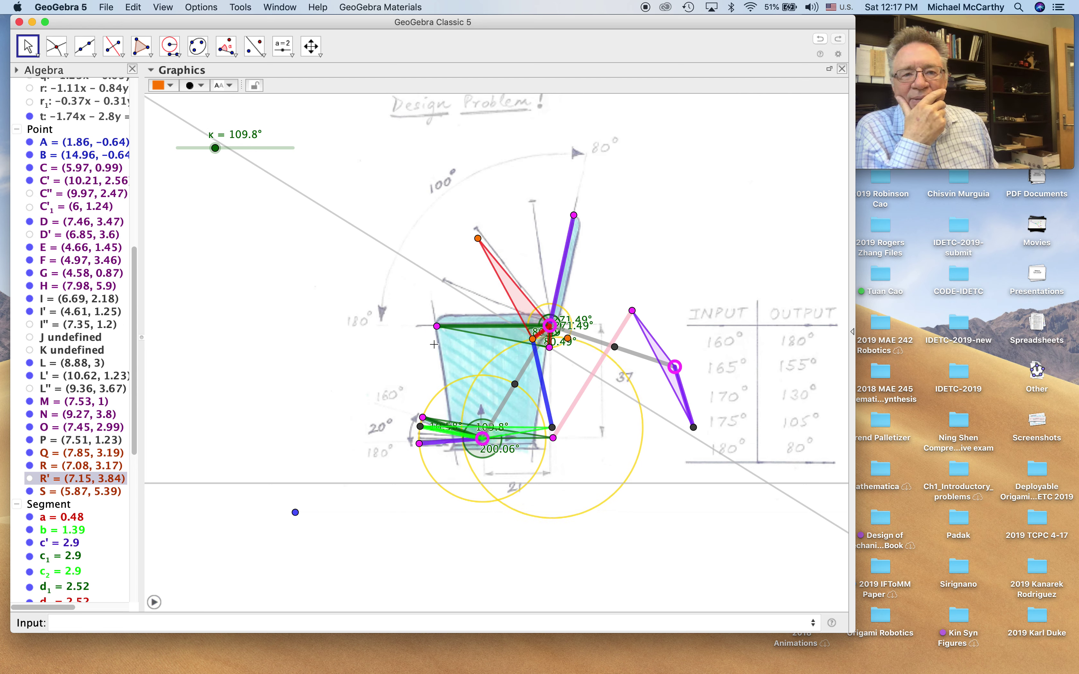
drag(215, 148, 213, 175)
click(452, 296)
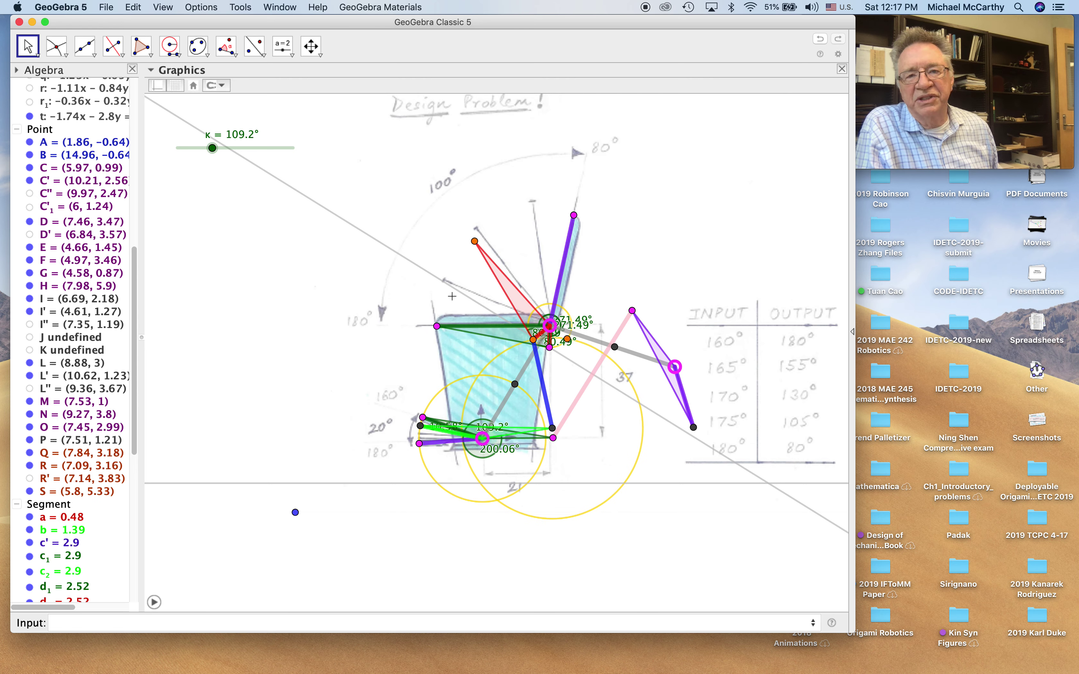
drag(550, 350, 547, 348)
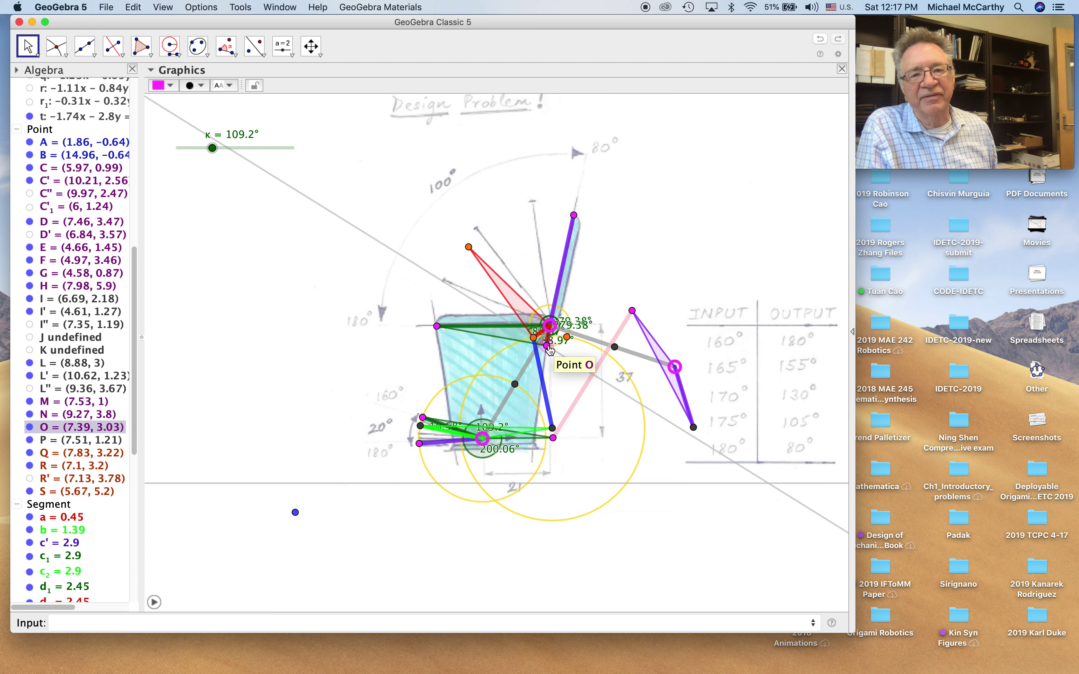
drag(548, 348, 540, 348)
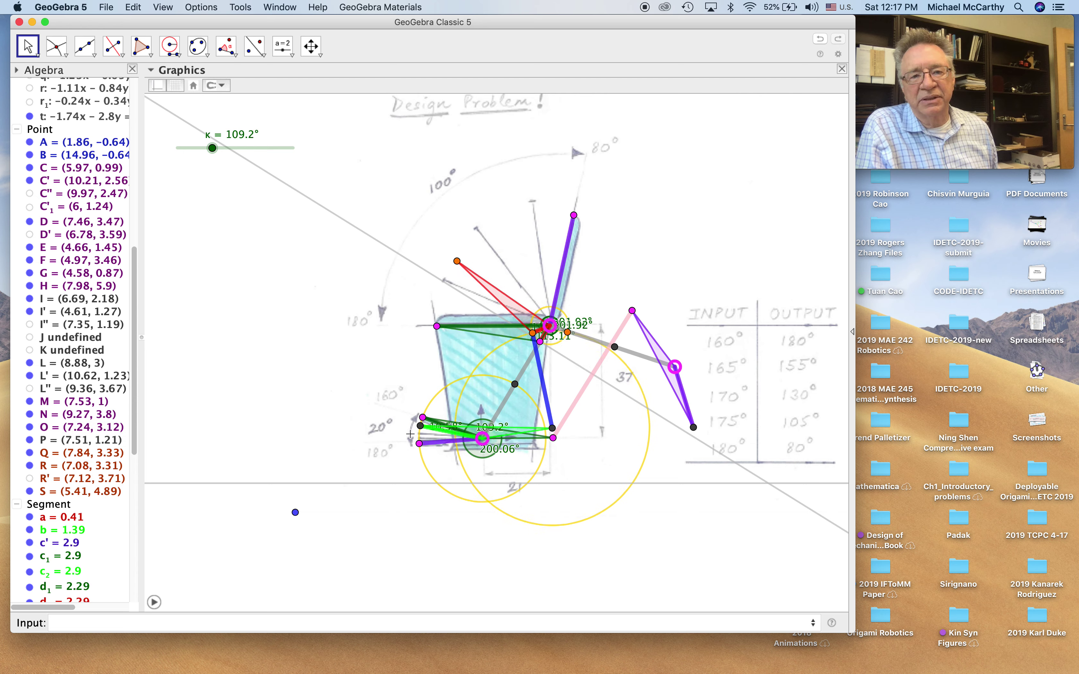
Step: Set κ to 102° and then 106°, adjusting point G at each position, ending at about (4.58, 0.89)
mouse_move(213, 155)
mouse_down()
mouse_move(163, 159)
mouse_move(241, 163)
mouse_move(169, 177)
mouse_up()
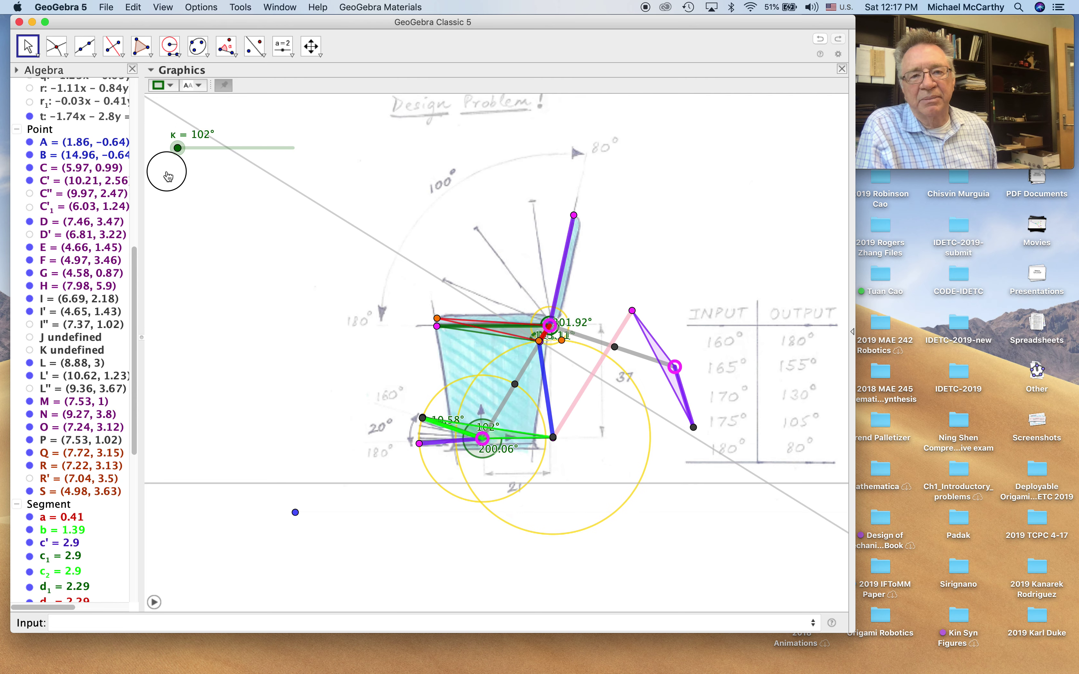
click(168, 177)
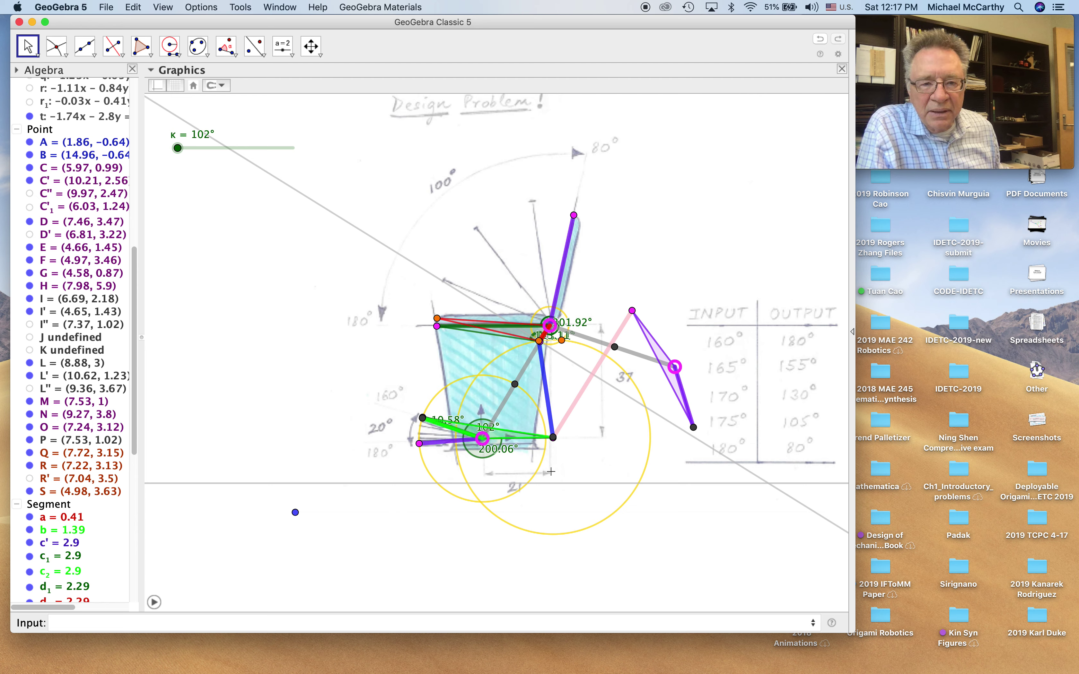
drag(420, 446, 420, 445)
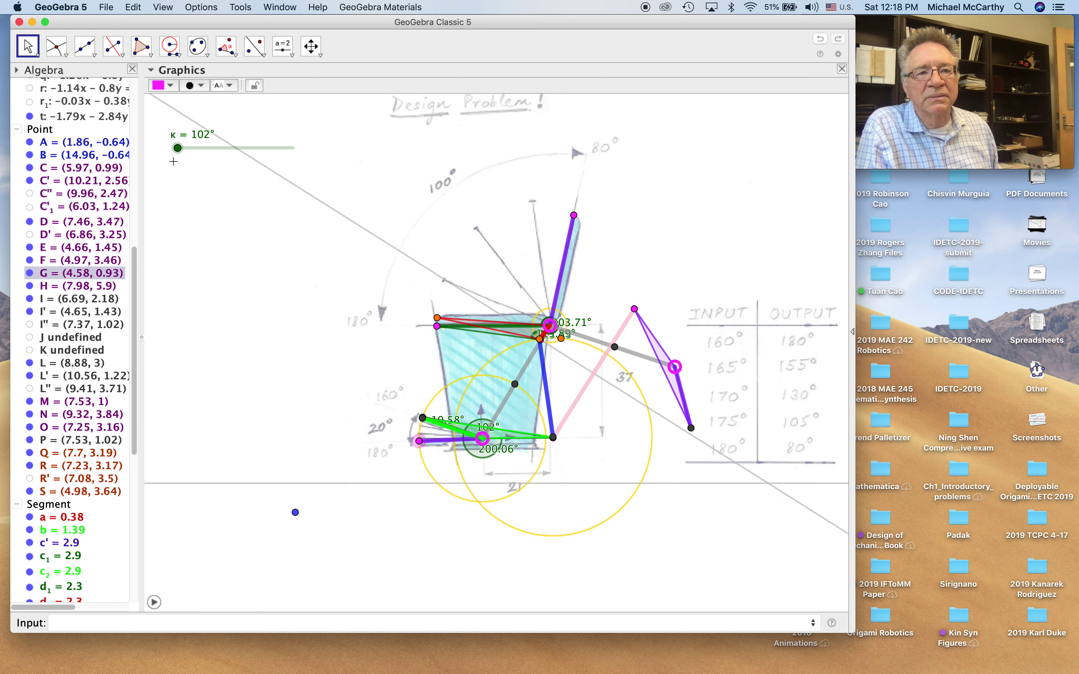
mouse_move(179, 149)
mouse_down()
mouse_move(191, 149)
mouse_move(133, 150)
mouse_move(342, 152)
mouse_move(144, 177)
mouse_move(197, 150)
mouse_up()
drag(422, 448, 421, 449)
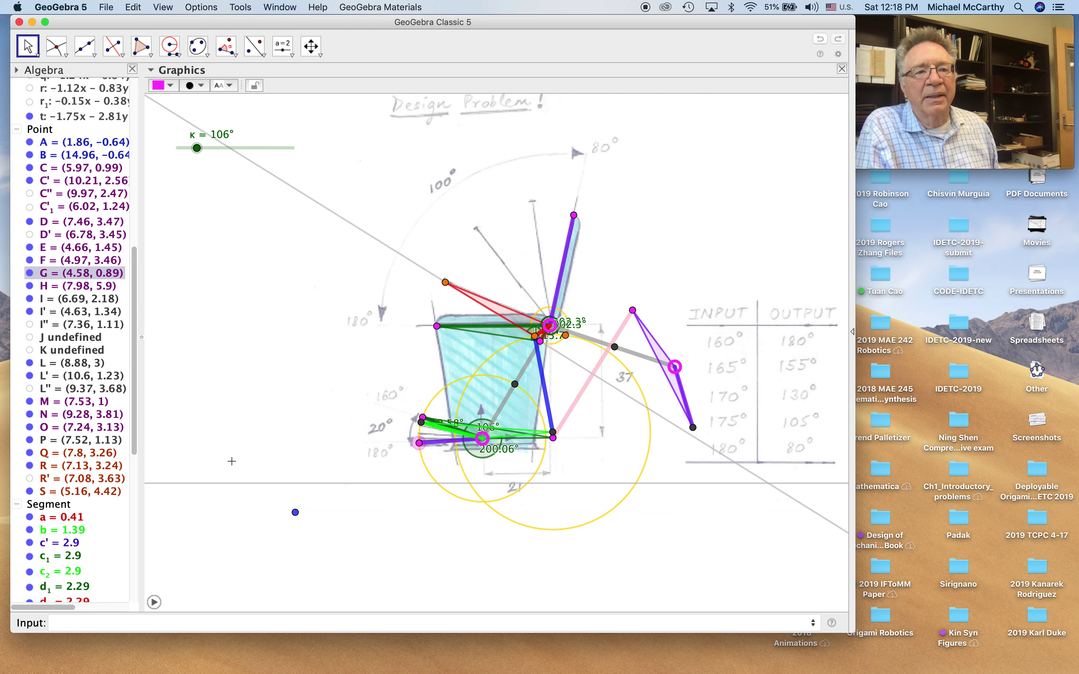
Step: Play the κ animation and reposition point E at about (4.66, 1.42) while the linkage moves
click(154, 603)
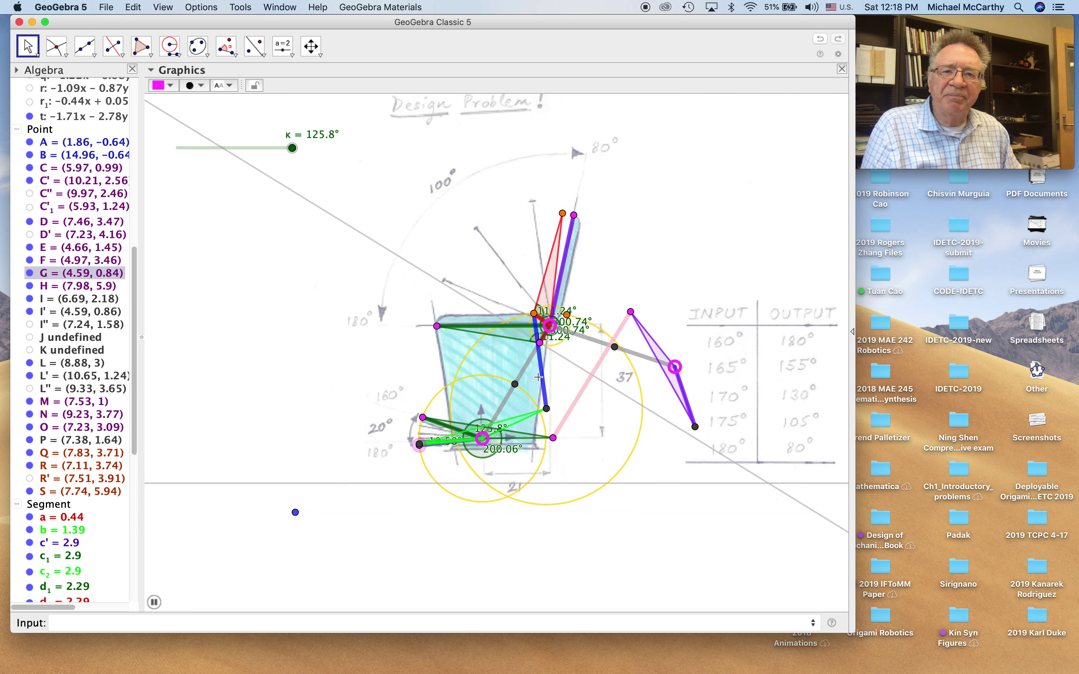
click(422, 421)
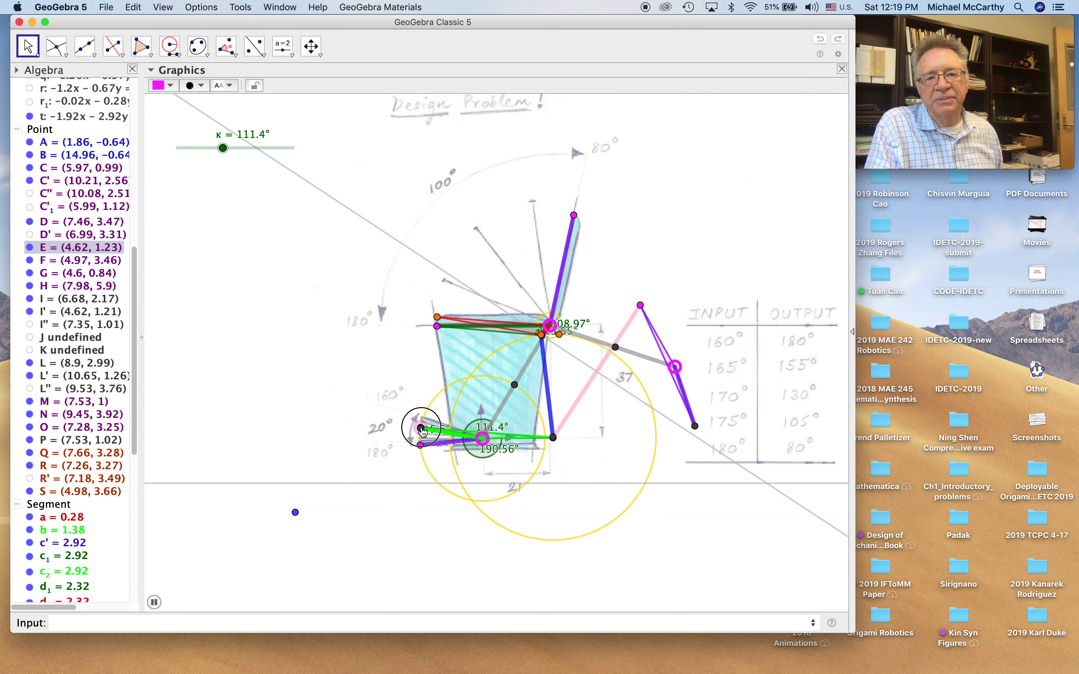
mouse_move(422, 424)
mouse_down()
mouse_move(427, 408)
mouse_move(422, 419)
mouse_up()
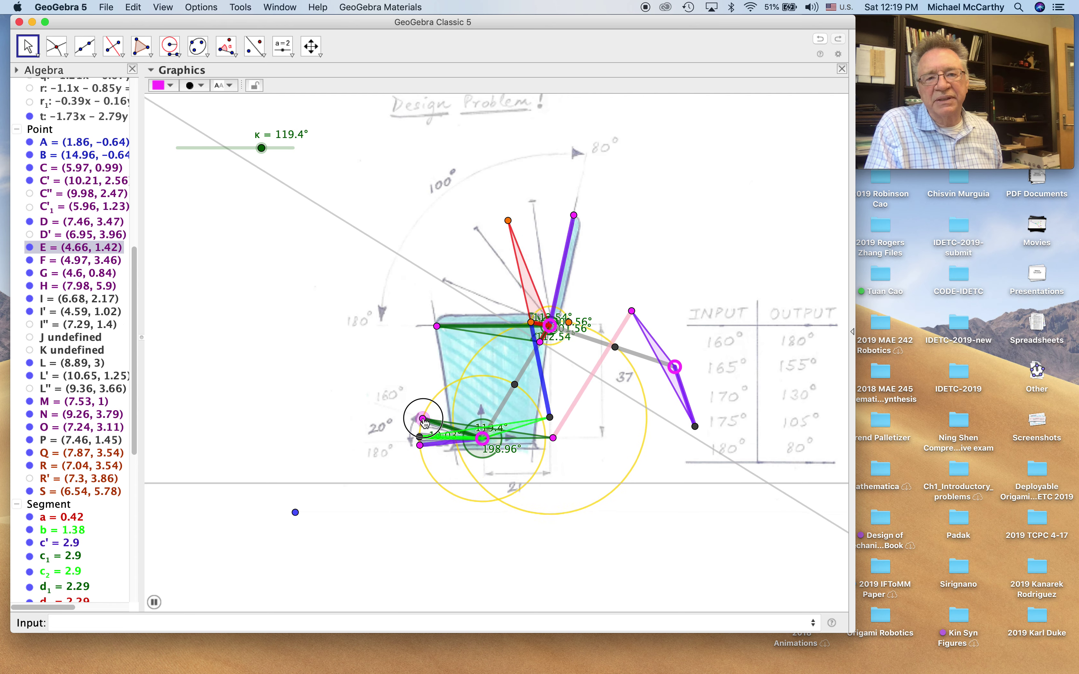
Step: Reposition point G at about (4.6, 0.86) and point O at about (7.03, 3.26) while the animation runs
click(431, 455)
click(420, 443)
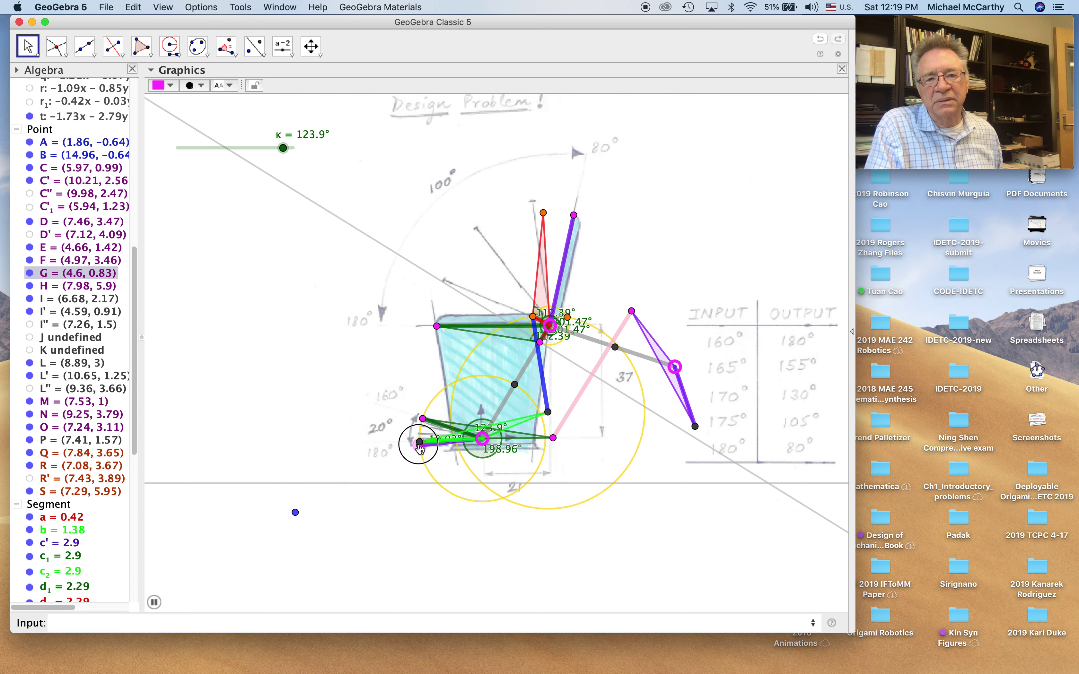
drag(419, 447, 420, 445)
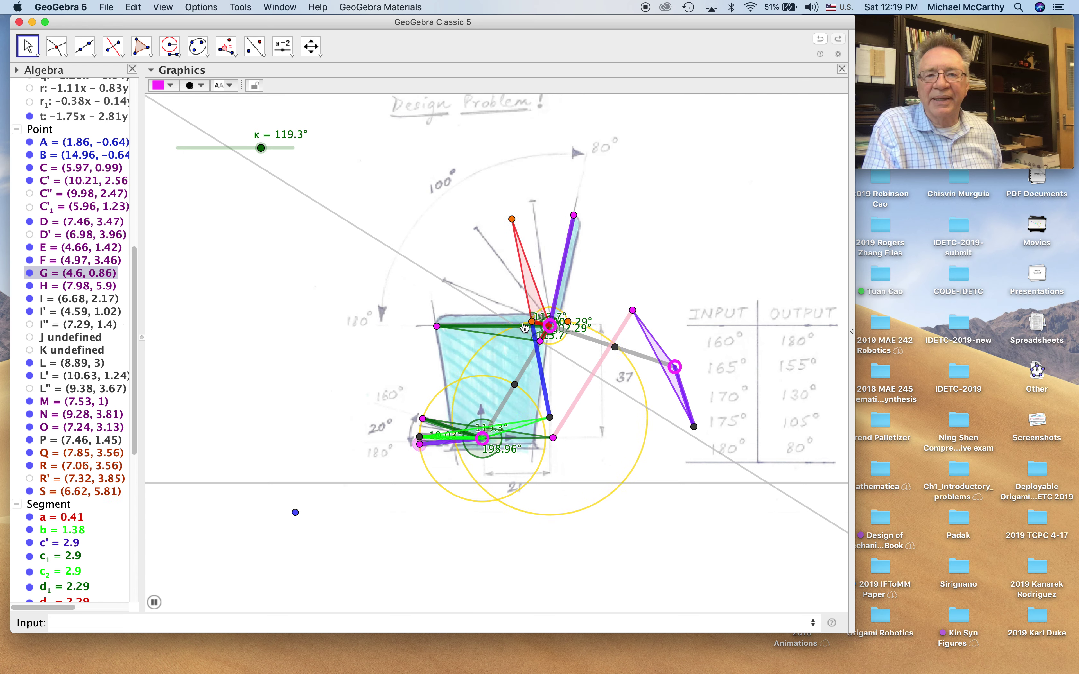
drag(543, 343, 532, 338)
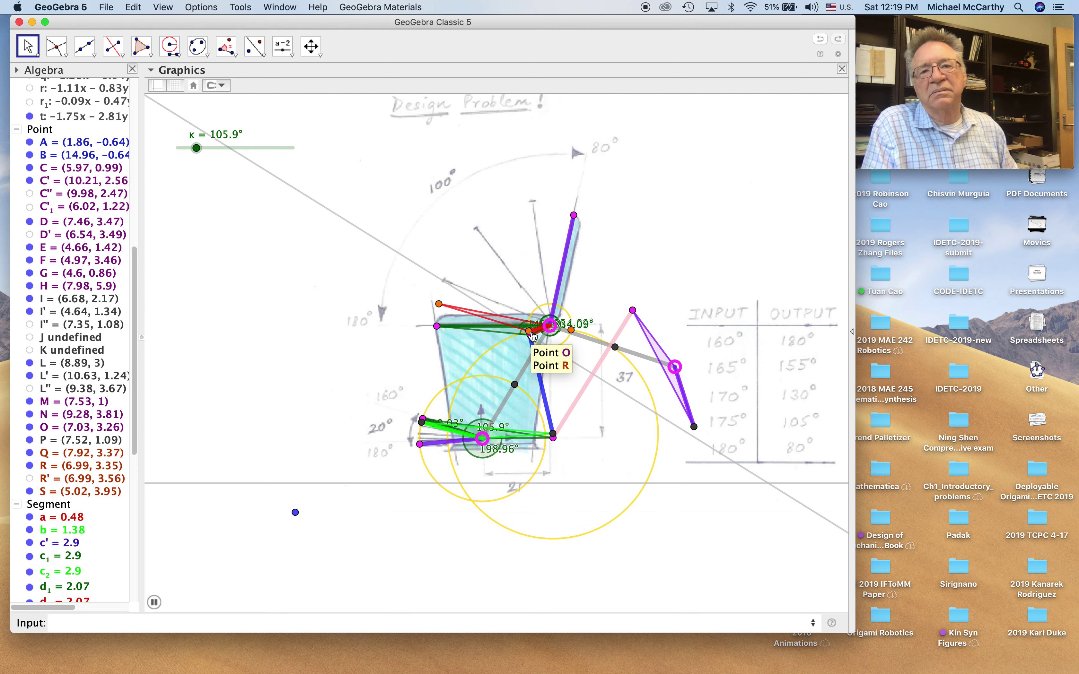